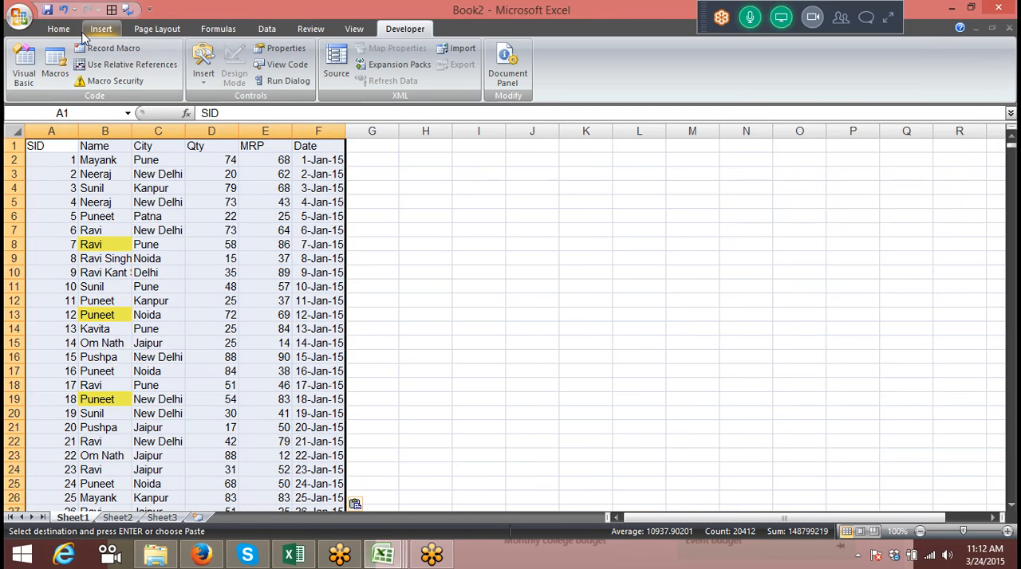
Create a pivot table on a new worksheet from the data range Sheet1!$A$1:$F$3402
left_click(28, 78)
left_click(28, 99)
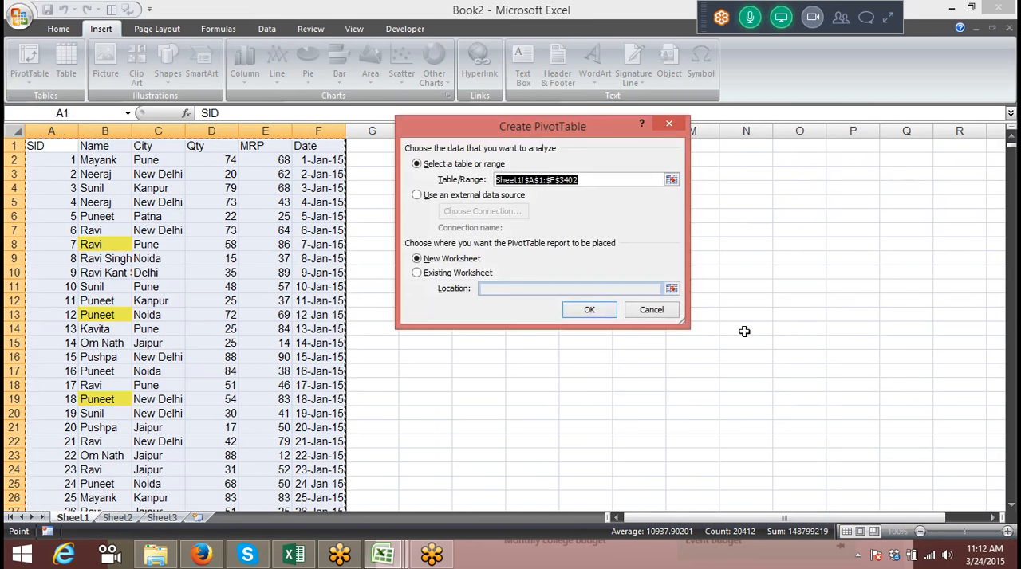
left_click(594, 313)
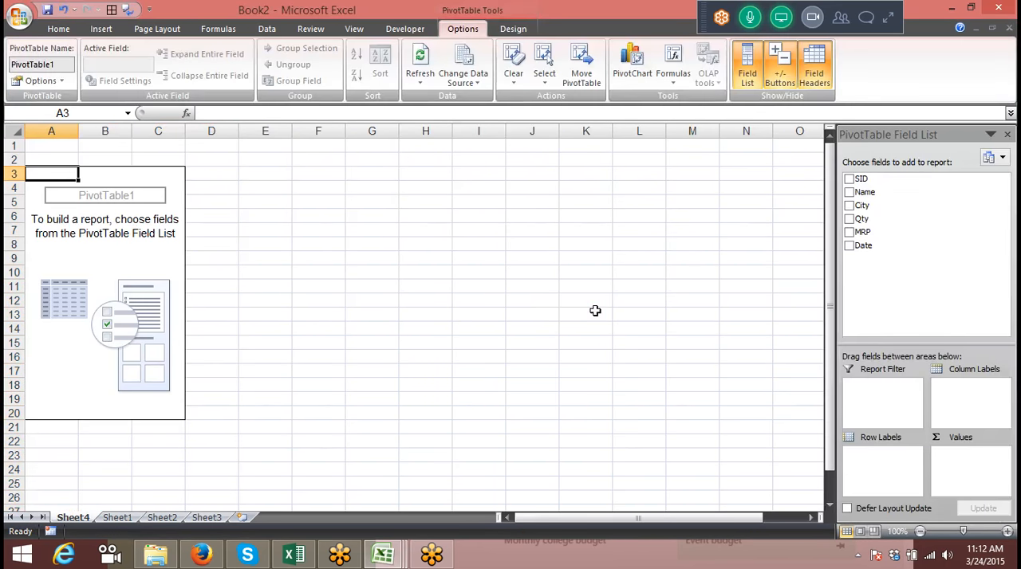
Lay out the pivot table with Name as row labels and Sum of Qty as values, then select the quantities
left_click_drag(877, 192, 883, 482)
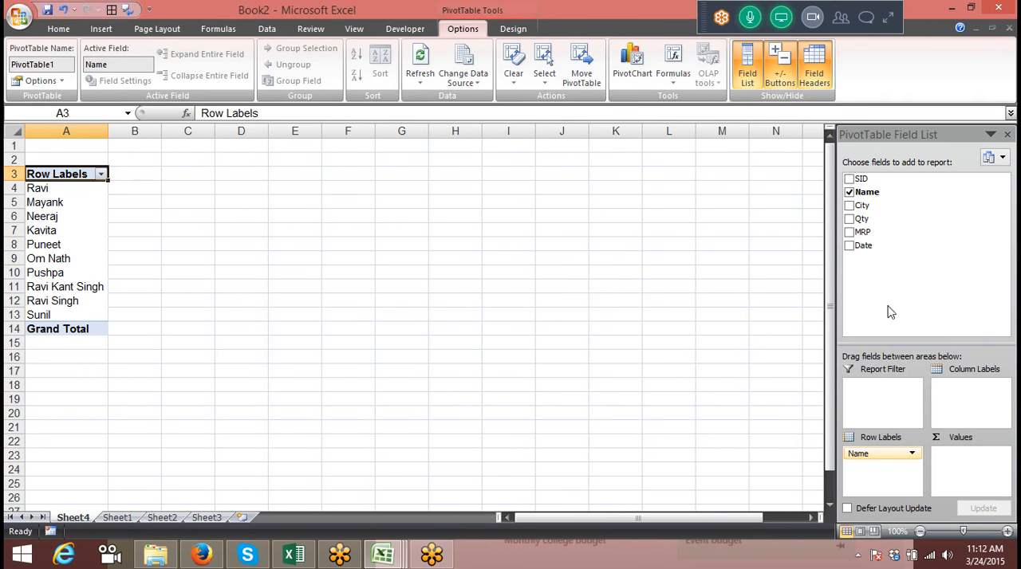
left_click_drag(877, 220, 972, 462)
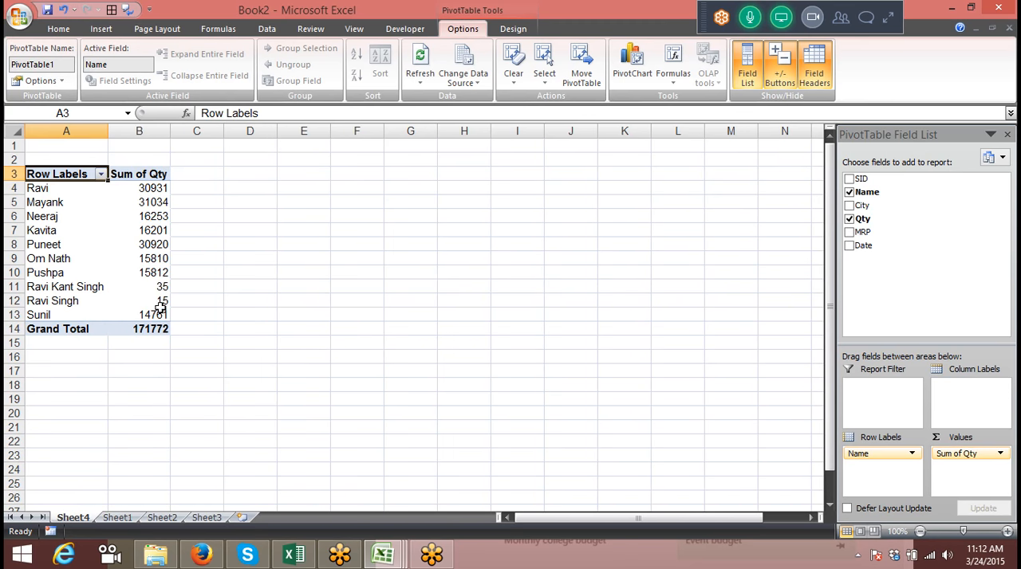
left_click_drag(160, 313, 155, 189)
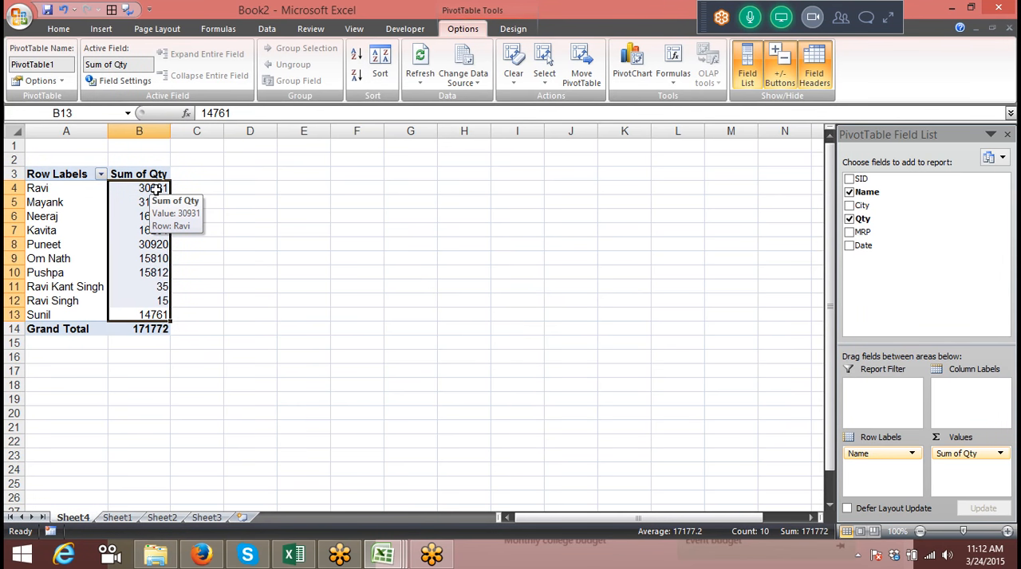
Add a new record below the last data row on Sheet1, entering Target in both B3403 and C3403
left_click(117, 518)
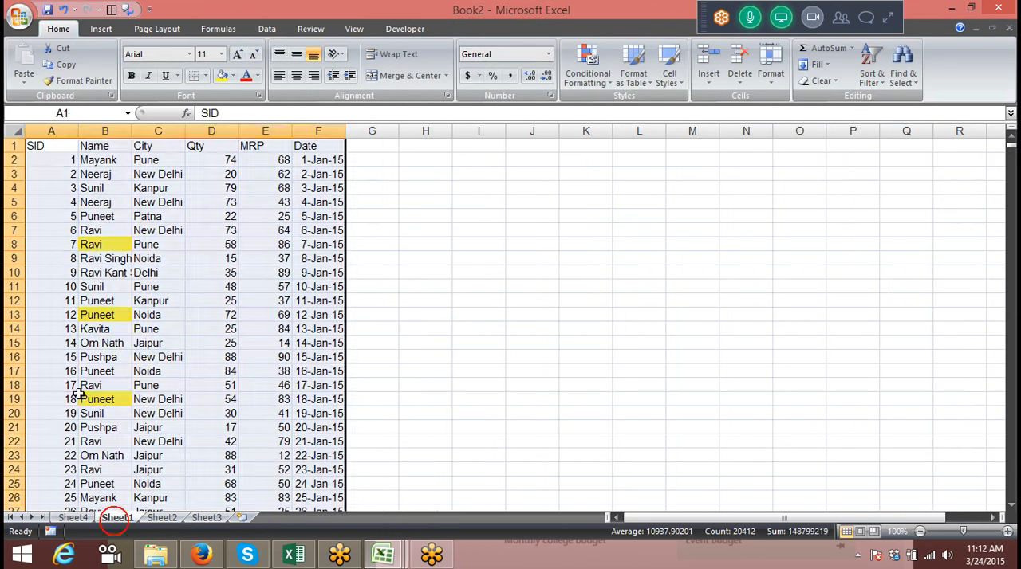
left_click(79, 389)
key("ctrl+Down")
key("ctrl+Down")
key("ctrl+Up")
key("Down")
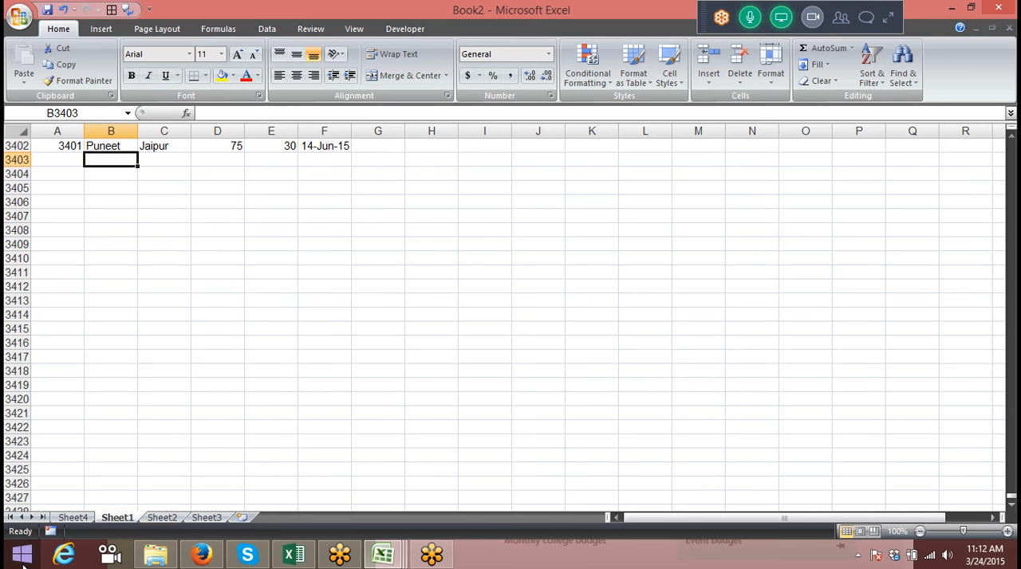
type("Target")
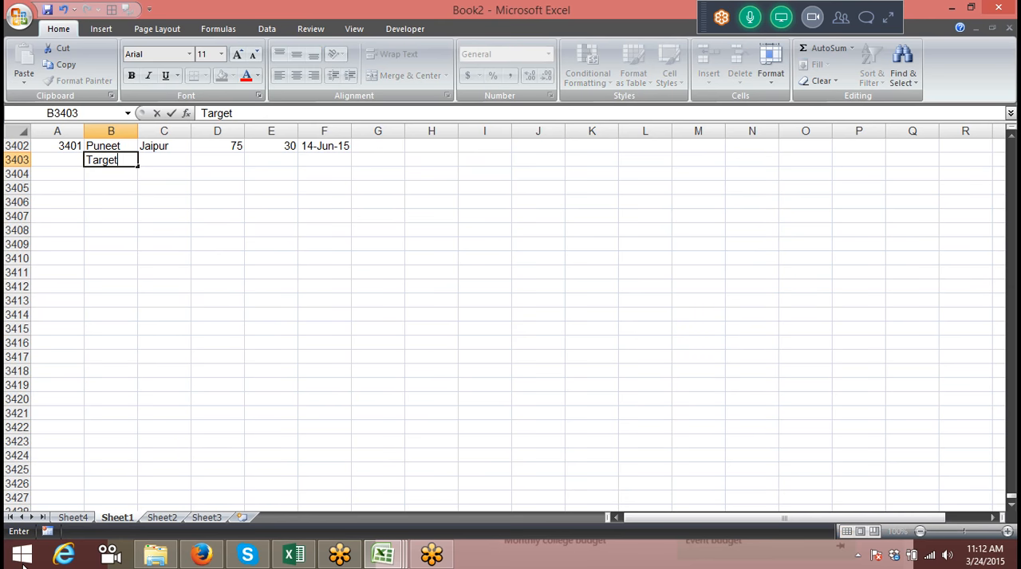
key("Tab")
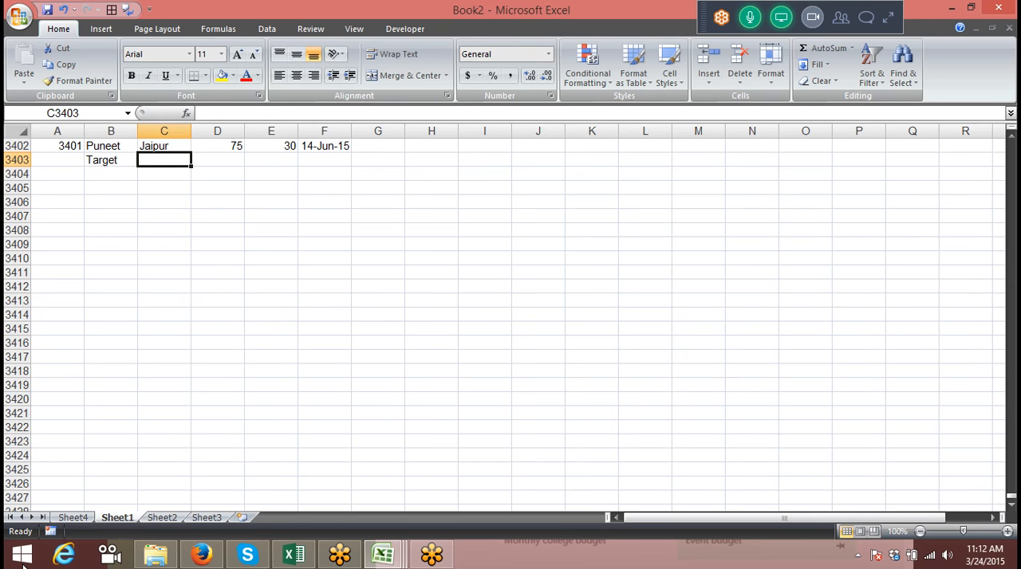
key("ctrl+r")
Enter 5000 as the Qty of the Target record in D3403
key("Right")
key("Right")
key("Right")
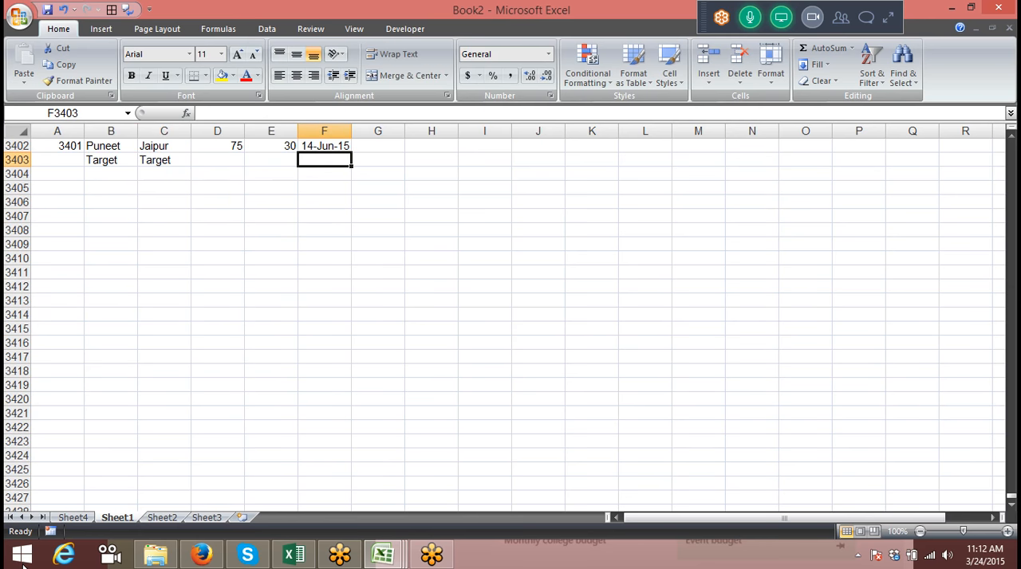
key("Left")
key("Left")
type("5")
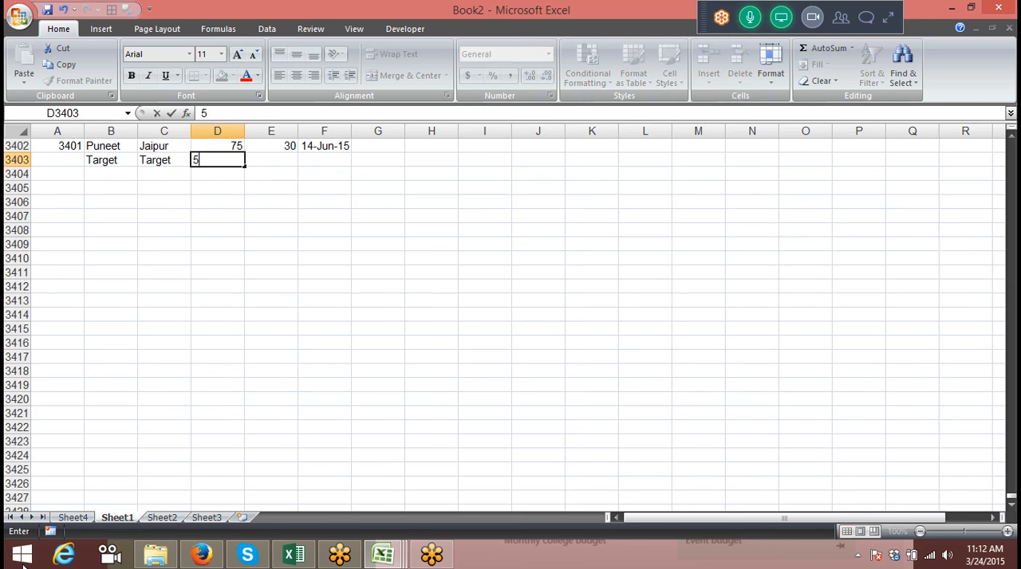
type("000")
key("Return")
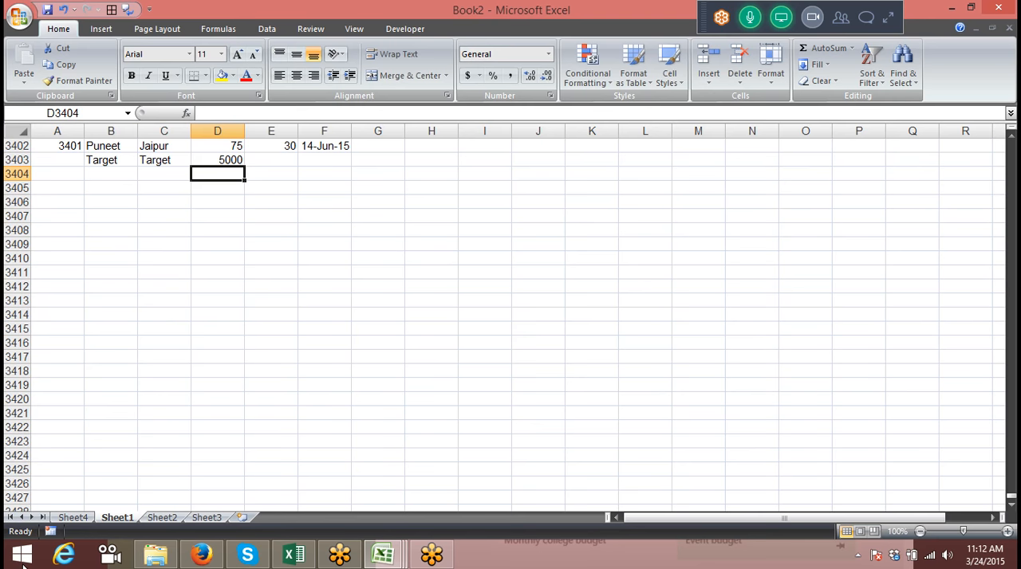
Refresh the pivot table on Sheet4 and select its names and quantities to check for the Target record
left_click(71, 518)
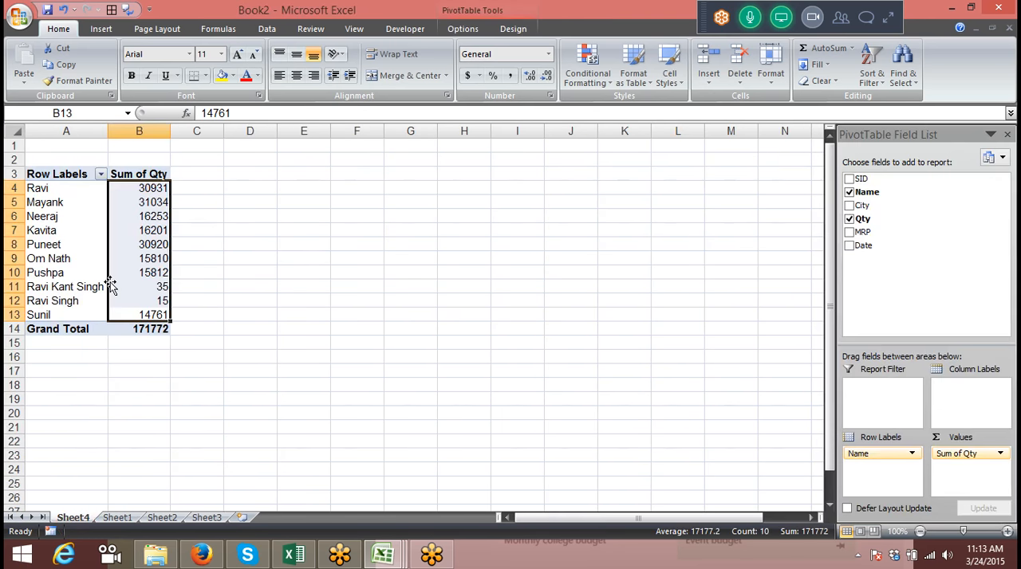
right_click(118, 267)
left_click(150, 327)
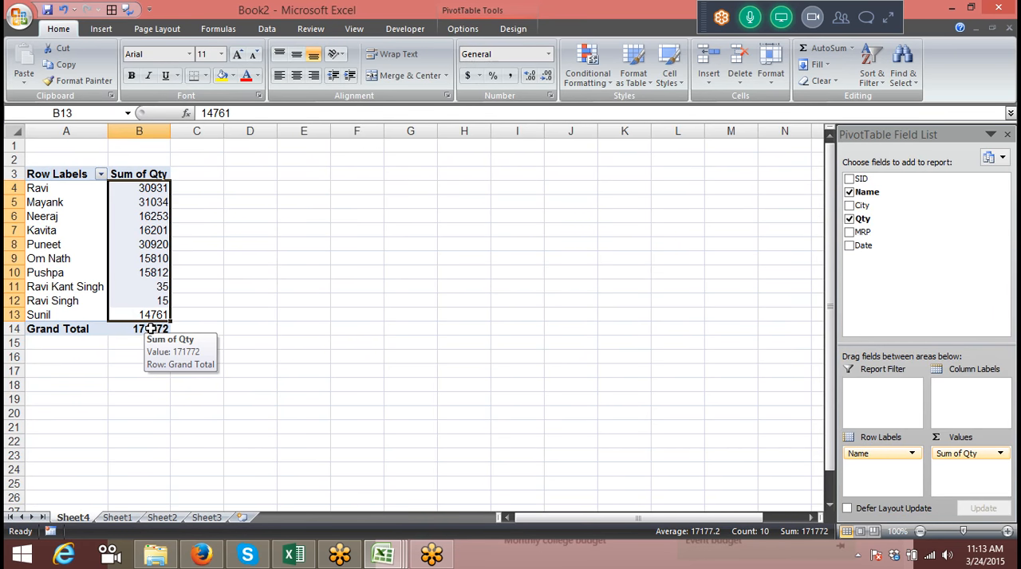
left_click(80, 215)
left_click_drag(82, 192, 147, 315)
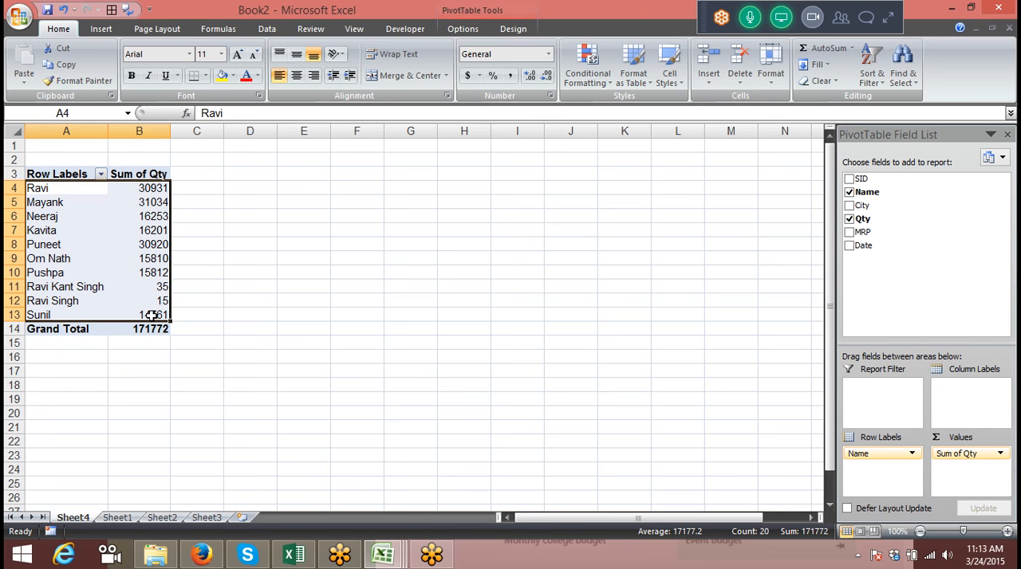
Check the last source records on Sheet1 and refresh the Sheet4 pivot table again
left_click(122, 519)
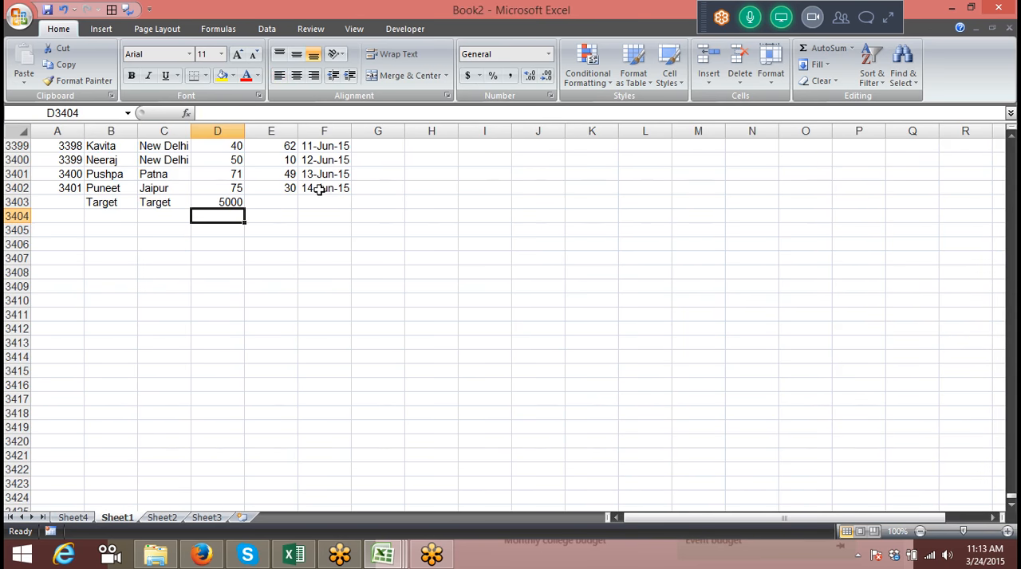
scroll(315, 195, "up", 4)
left_click_drag(260, 205, 257, 145)
scroll(256, 146, "up", 3)
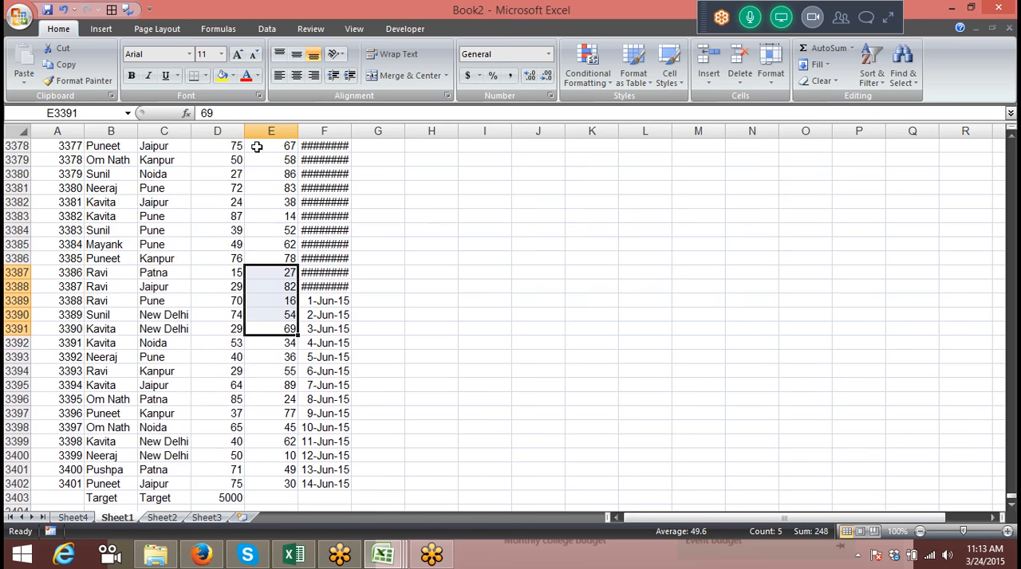
left_click(272, 202)
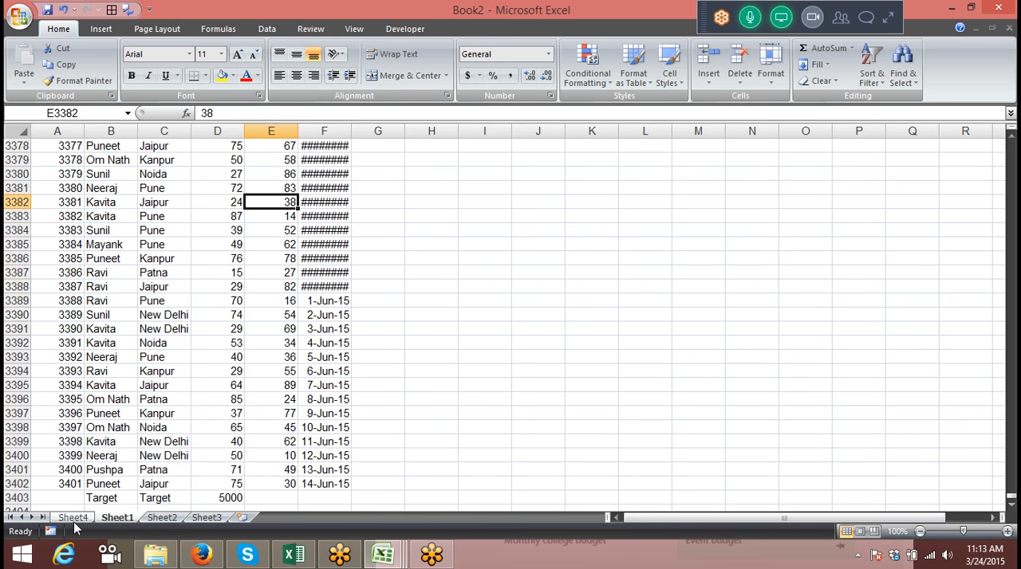
left_click(74, 519)
right_click(88, 253)
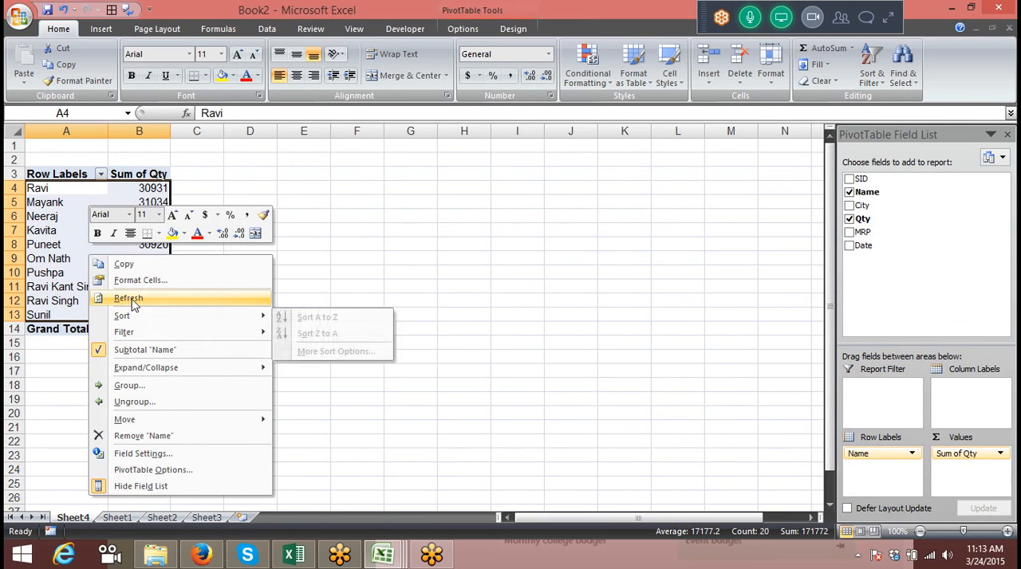
left_click(132, 303)
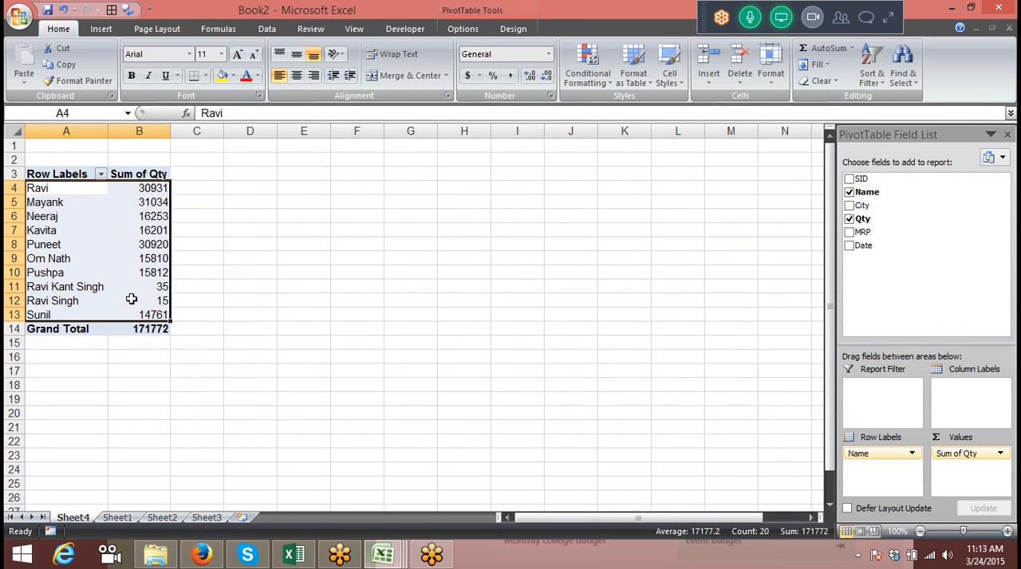
Compare the Target row and the records above it on Sheet1 with the pivot table on Sheet4
left_click(119, 518)
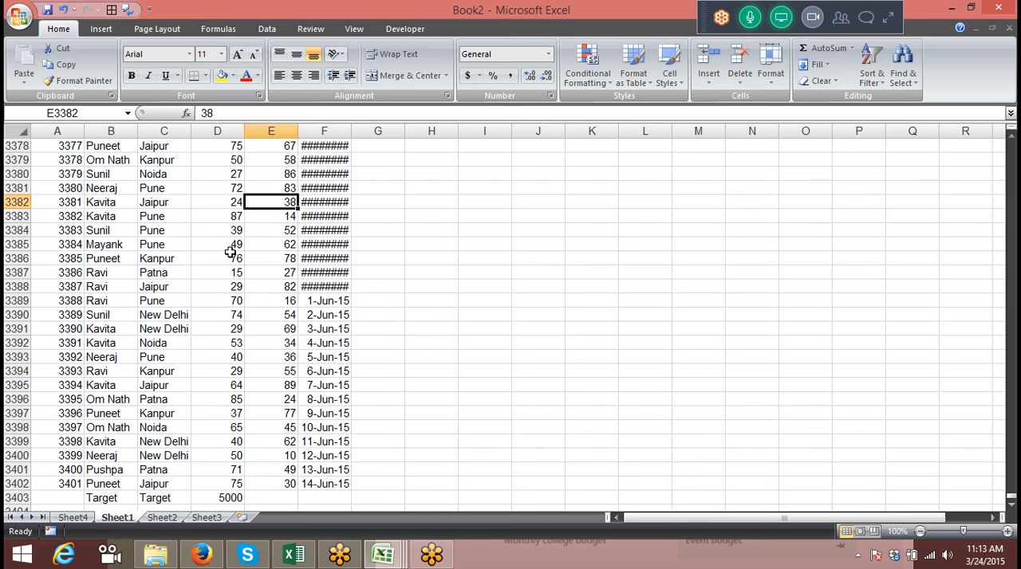
left_click_drag(107, 497, 232, 494)
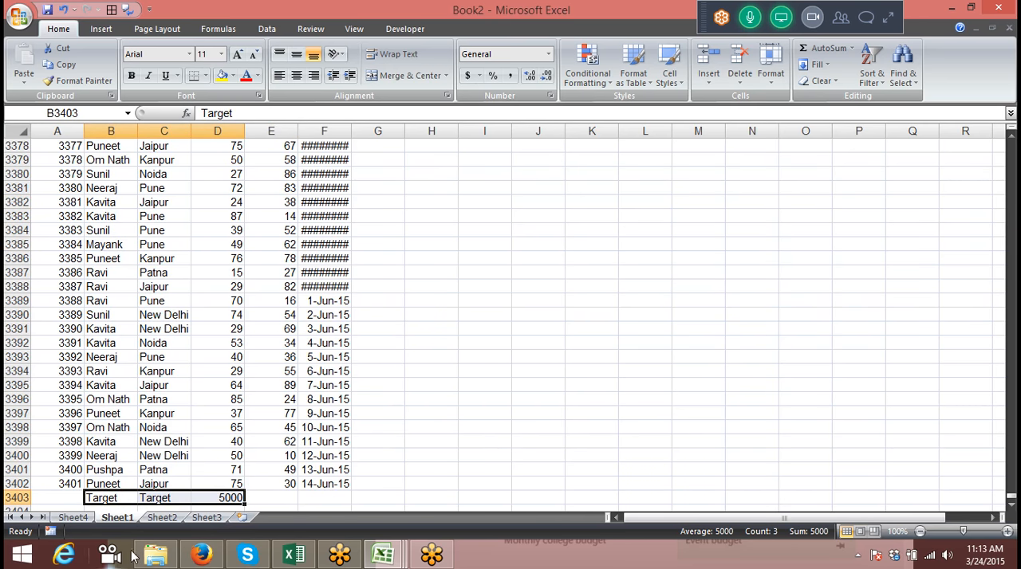
left_click(71, 517)
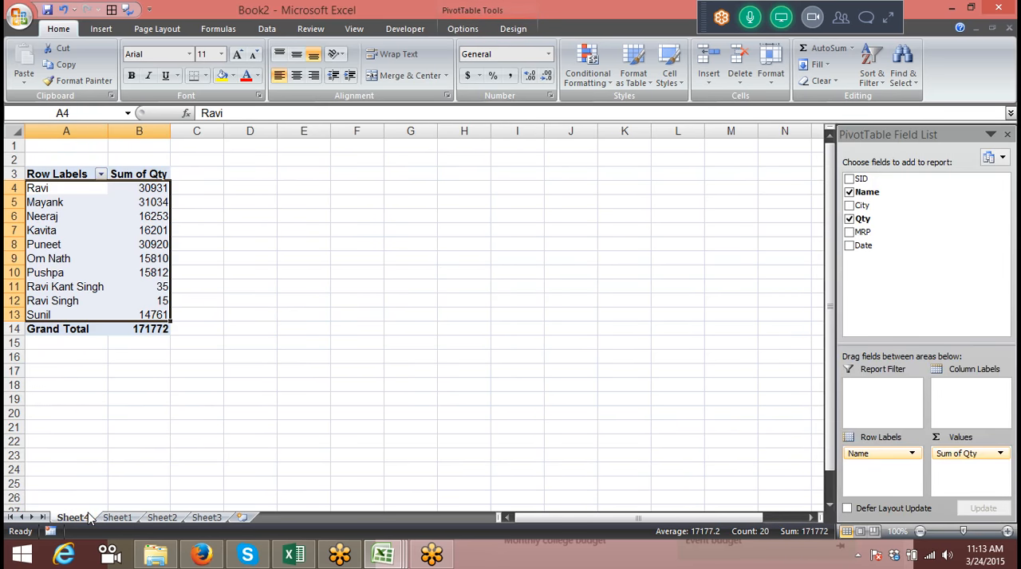
left_click(116, 519)
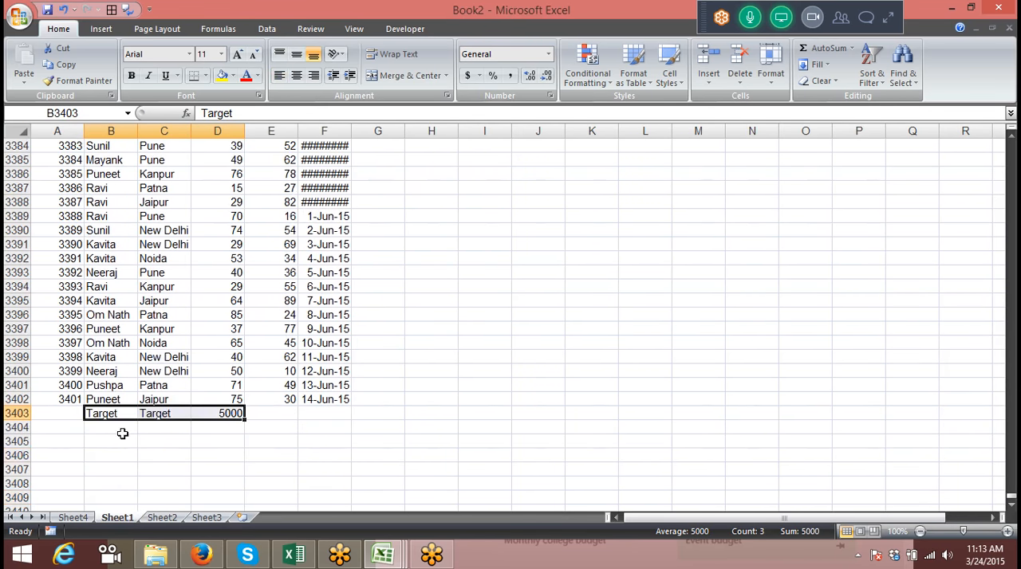
left_click(107, 414)
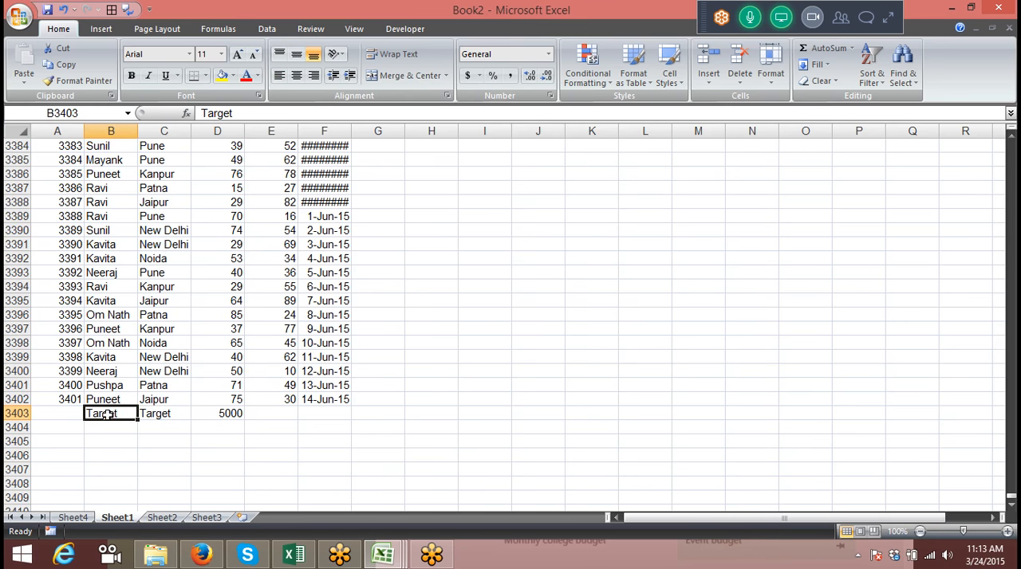
left_click_drag(45, 398, 317, 372)
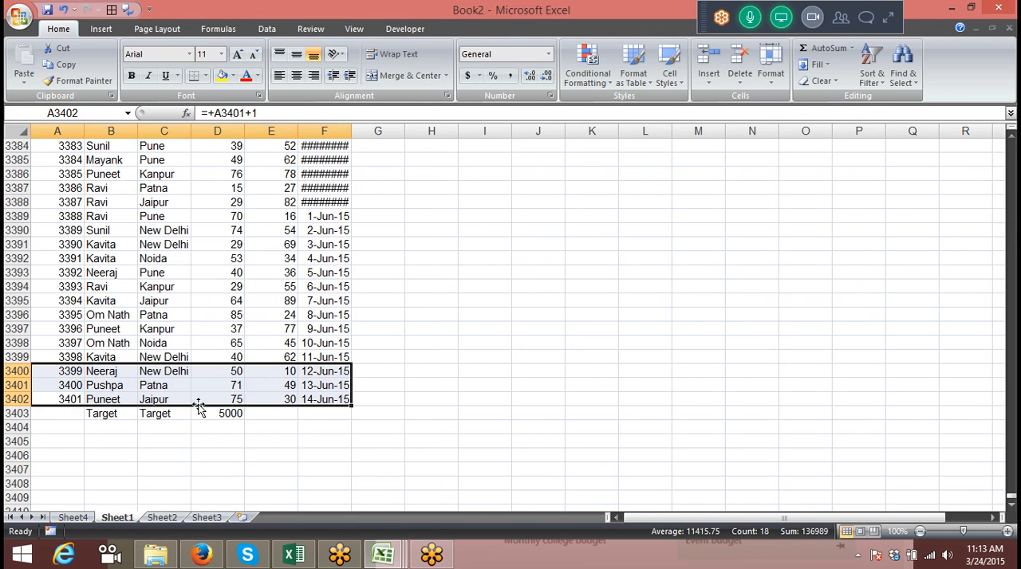
left_click(230, 246)
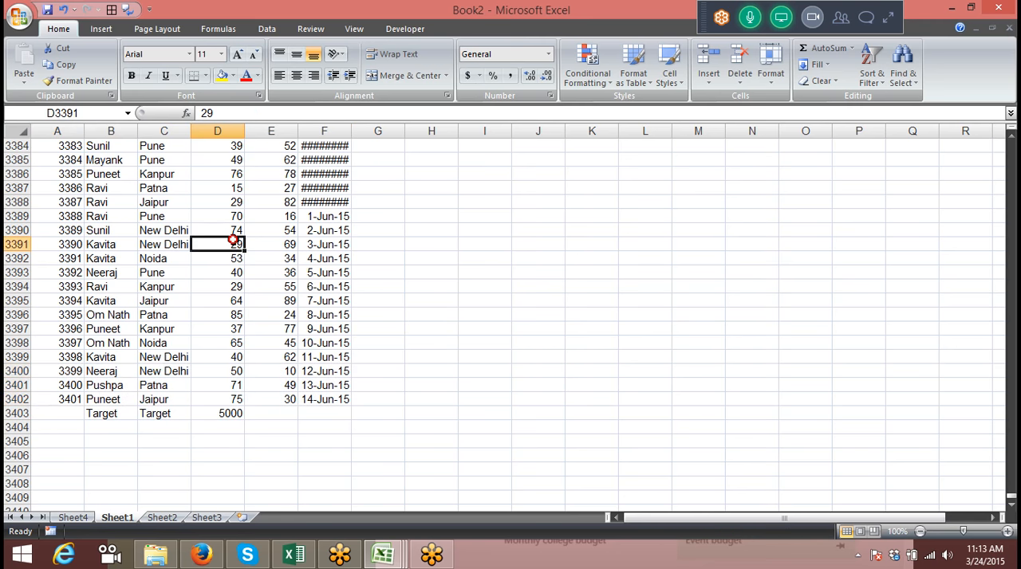
left_click(311, 28)
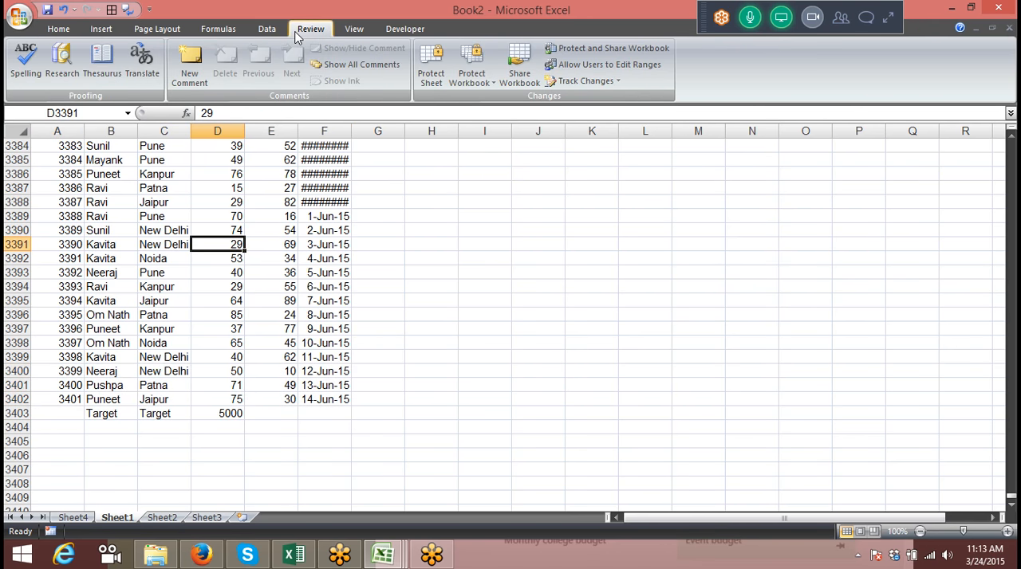
left_click(271, 202)
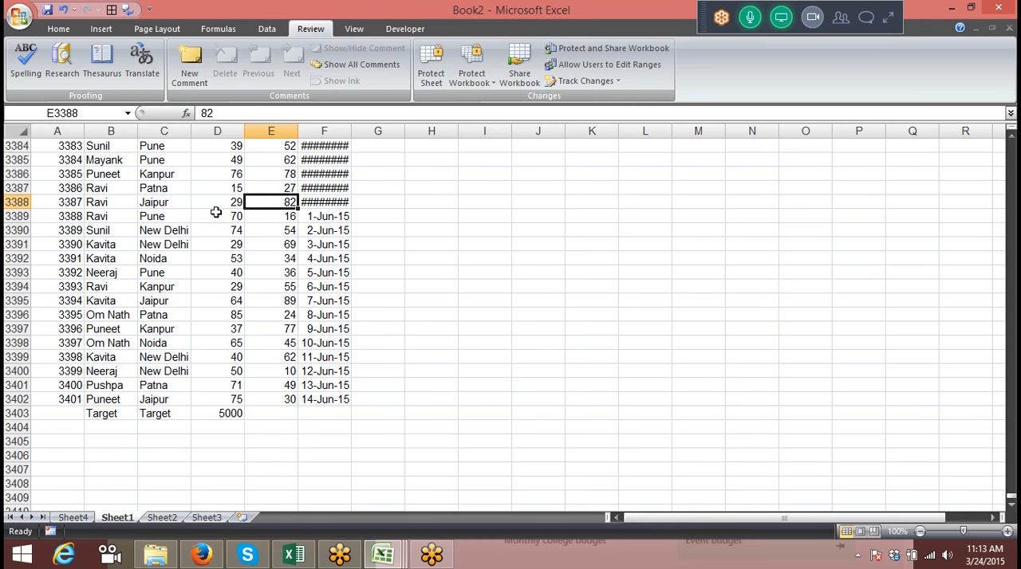
Change the Sheet4 pivot table's data source to Sheet1!$A$1:$F$3403 so it includes the Target record
left_click(72, 518)
left_click(139, 259)
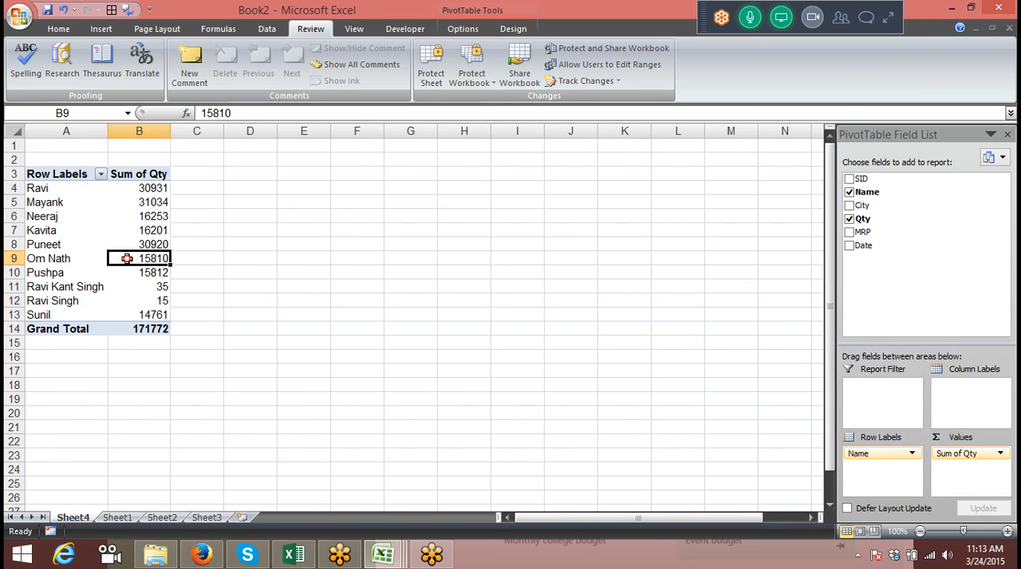
left_click(457, 12)
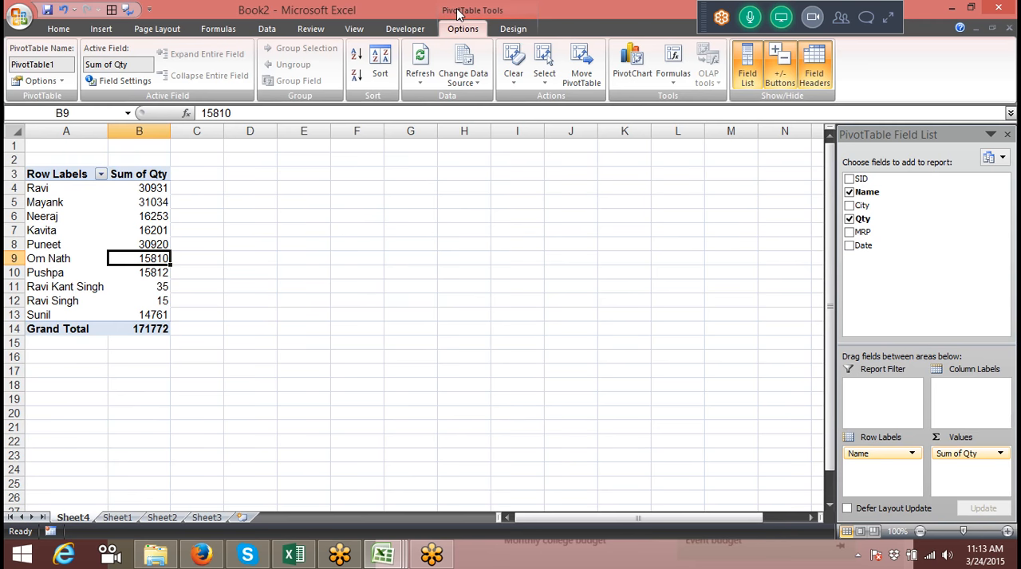
left_click(466, 83)
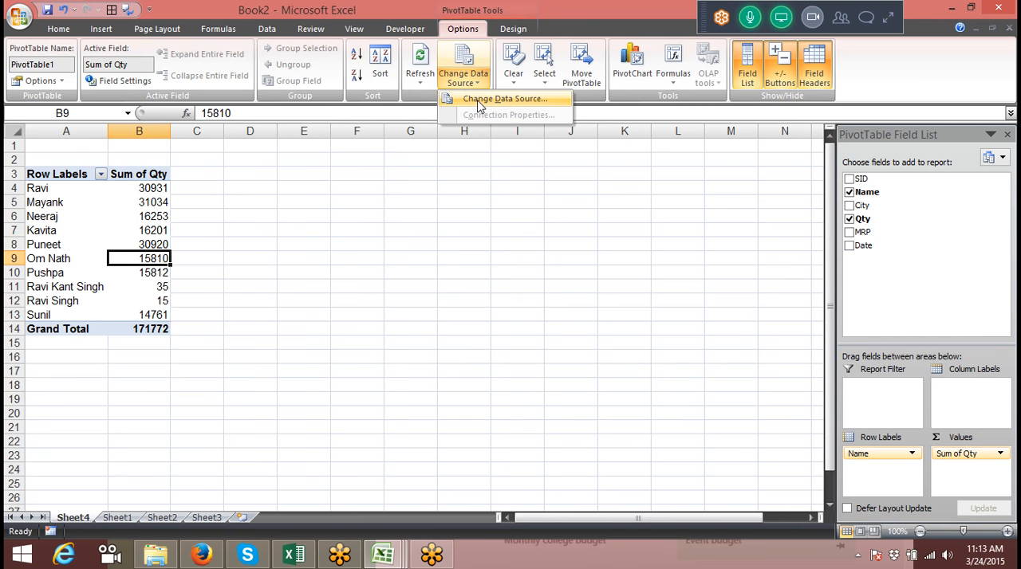
left_click(480, 99)
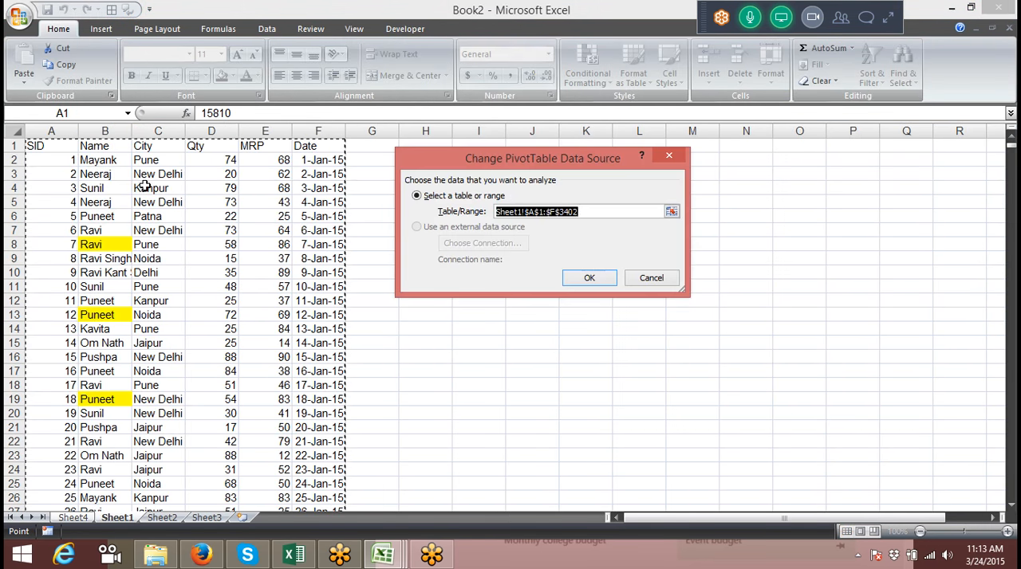
left_click(51, 146)
key("ctrl+shift+Right")
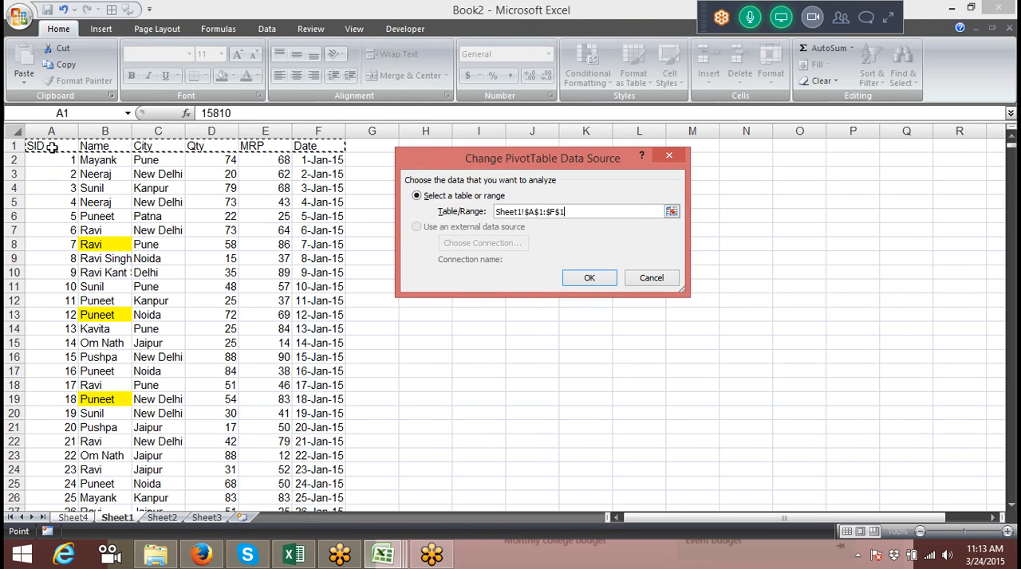
key("ctrl+shift+Down")
key("shift+Down")
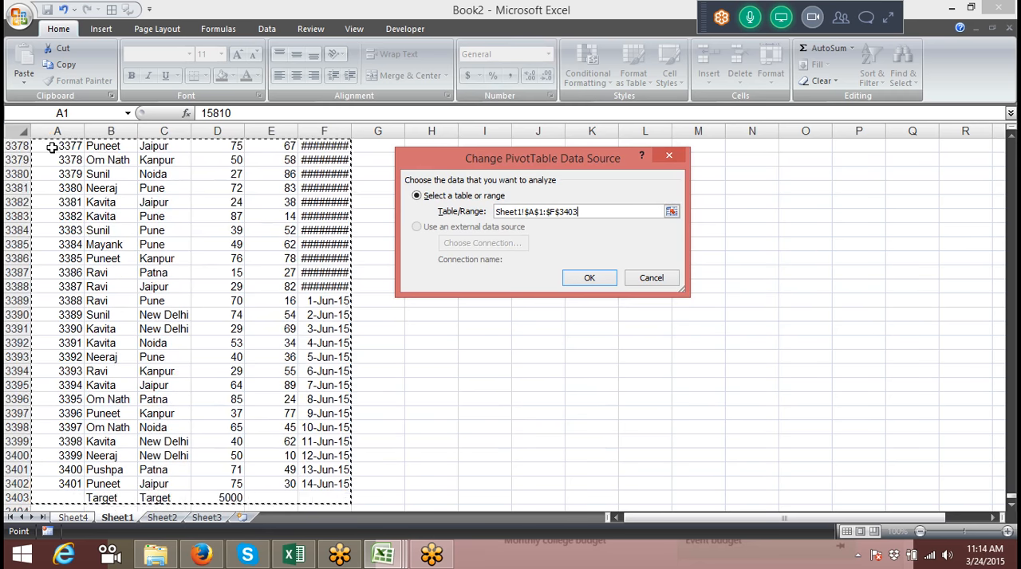
left_click(597, 284)
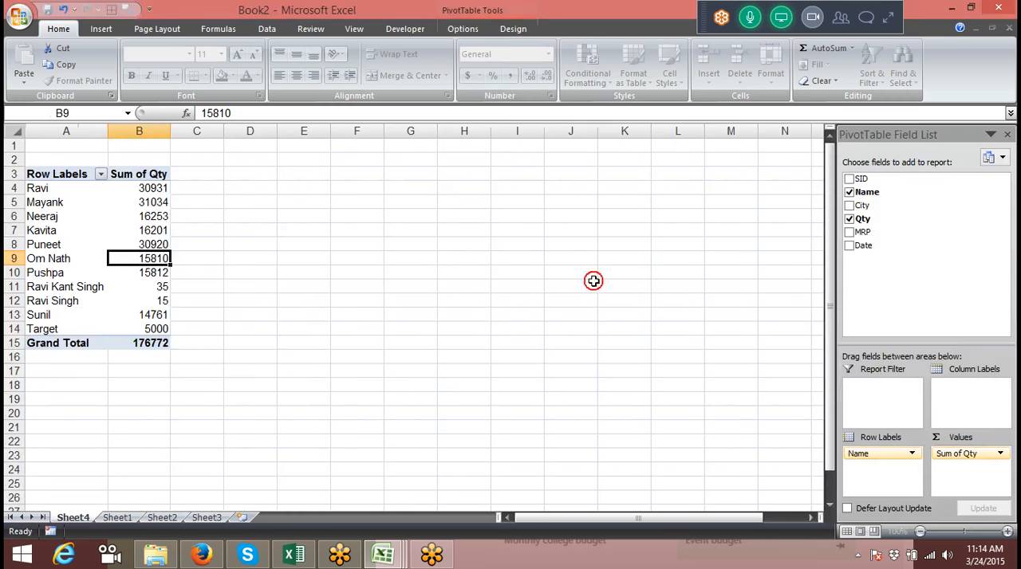
Check the Target row in the pivot table and select the quantities above it, B4:B13, to compare them
left_click_drag(69, 331, 121, 330)
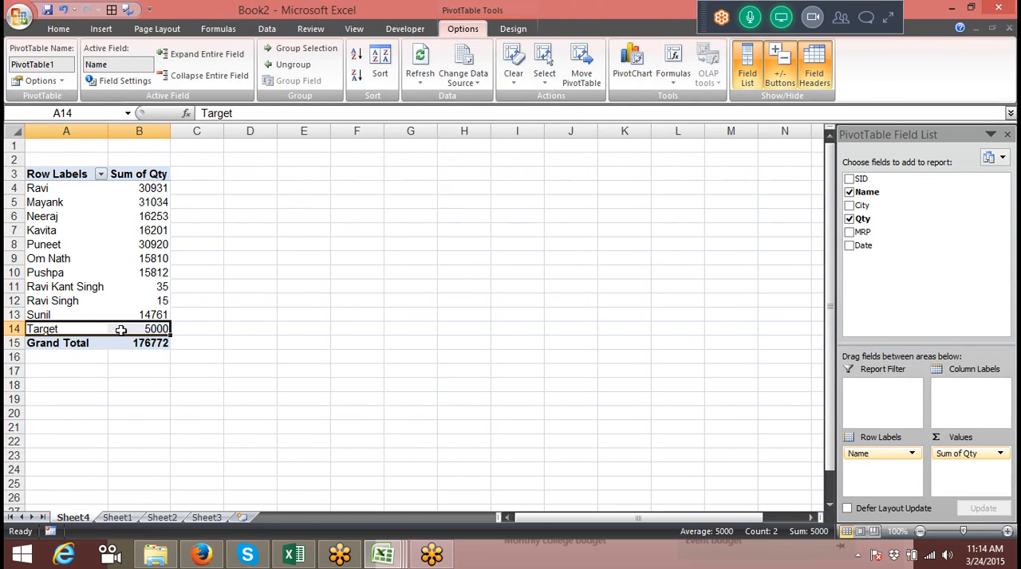
mouse_move(120, 330)
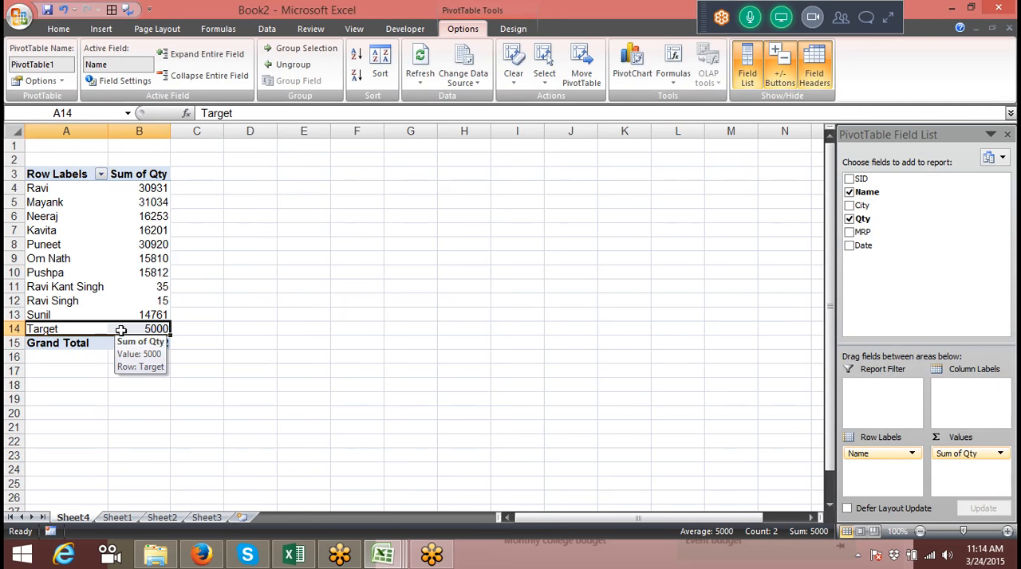
left_click_drag(148, 315, 163, 188)
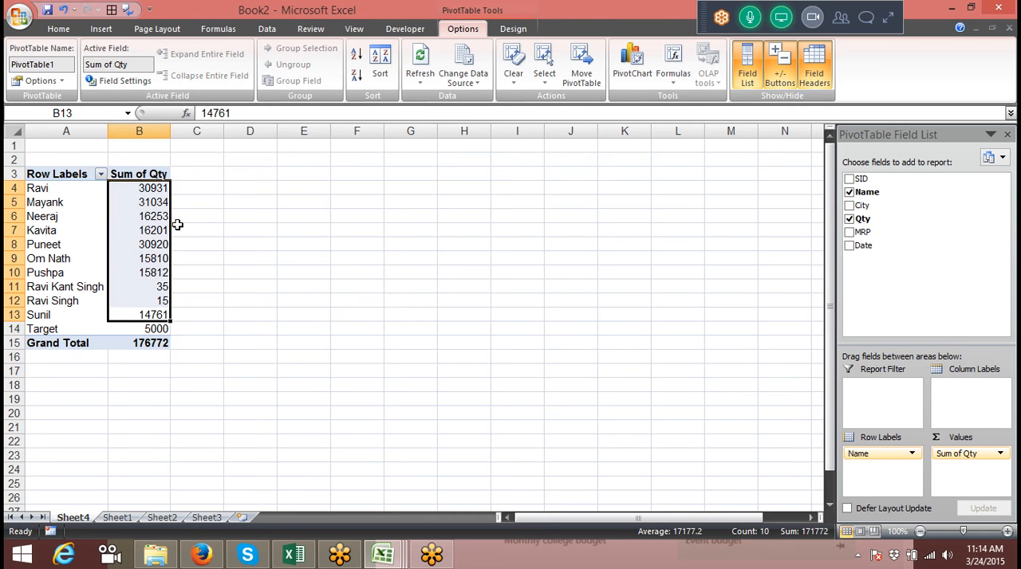
Set the Target record's Qty in D3403 on Sheet1 to 50000 and refresh the pivot table on Sheet4
left_click(117, 517)
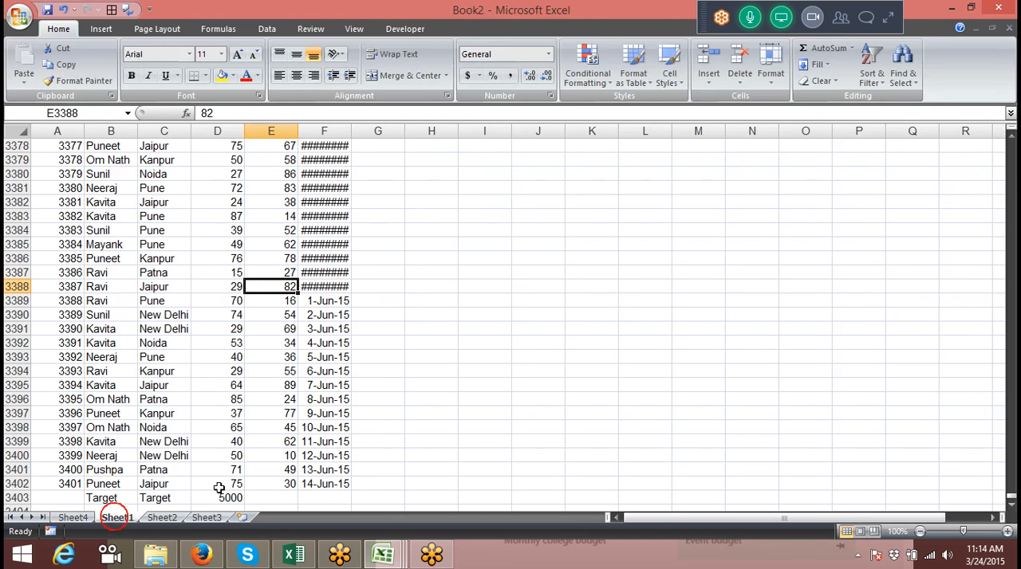
left_click(224, 499)
double_click(224, 499)
type("0")
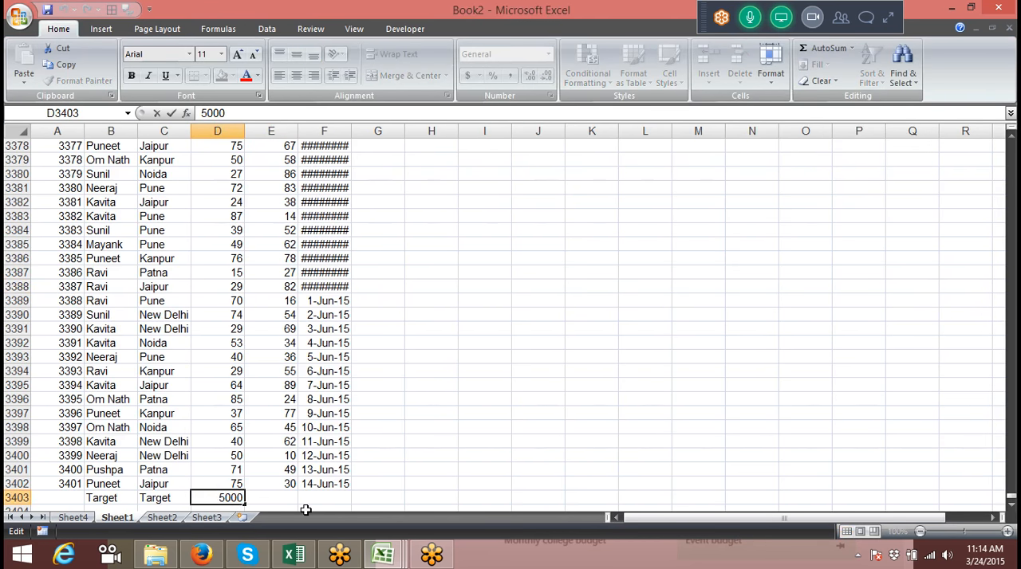
key("Return")
left_click(72, 517)
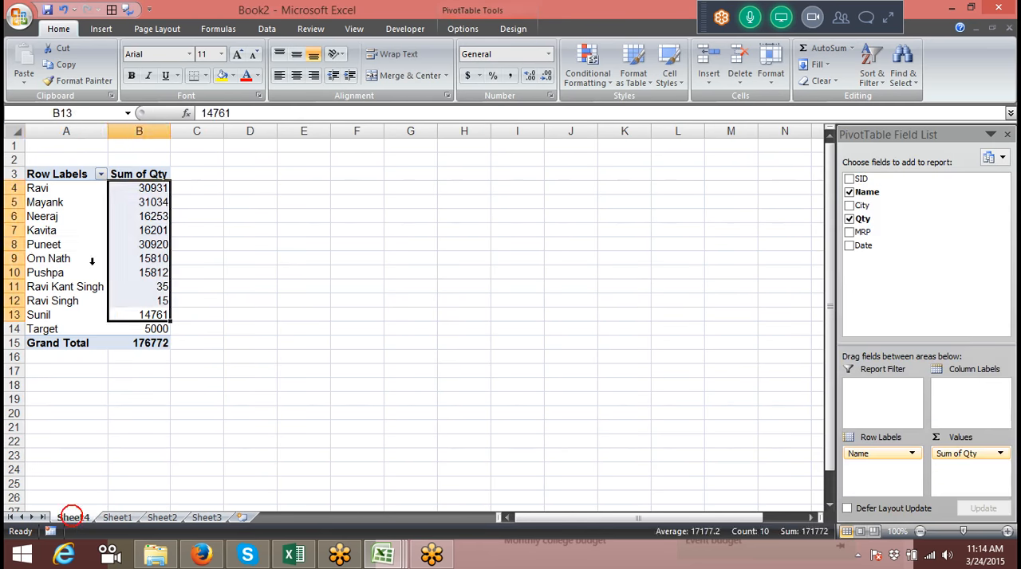
right_click(91, 244)
left_click(158, 287)
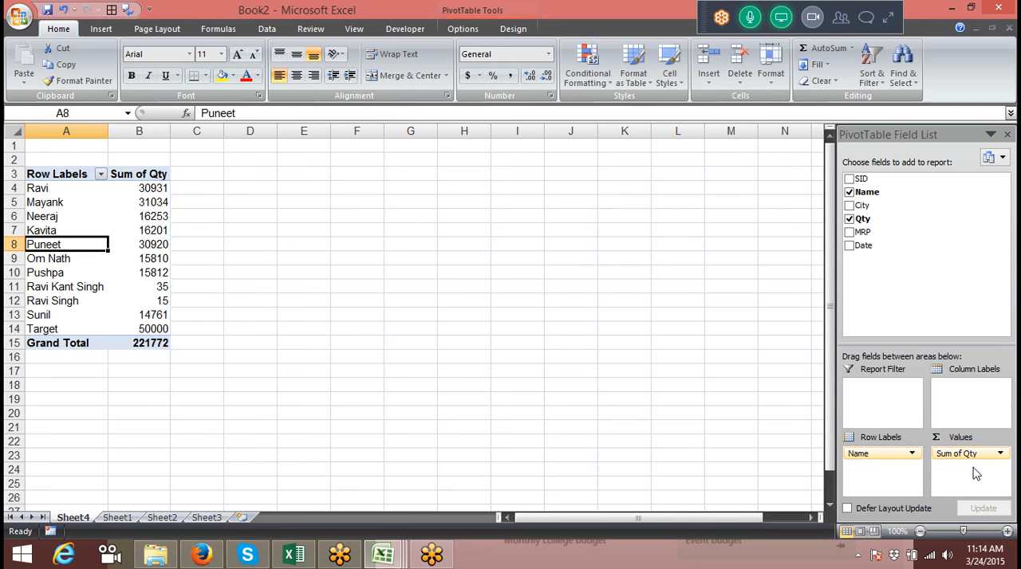
Try showing Sum of Qty as % Of with base field Name and base item Target, and undo the change
double_click(156, 181)
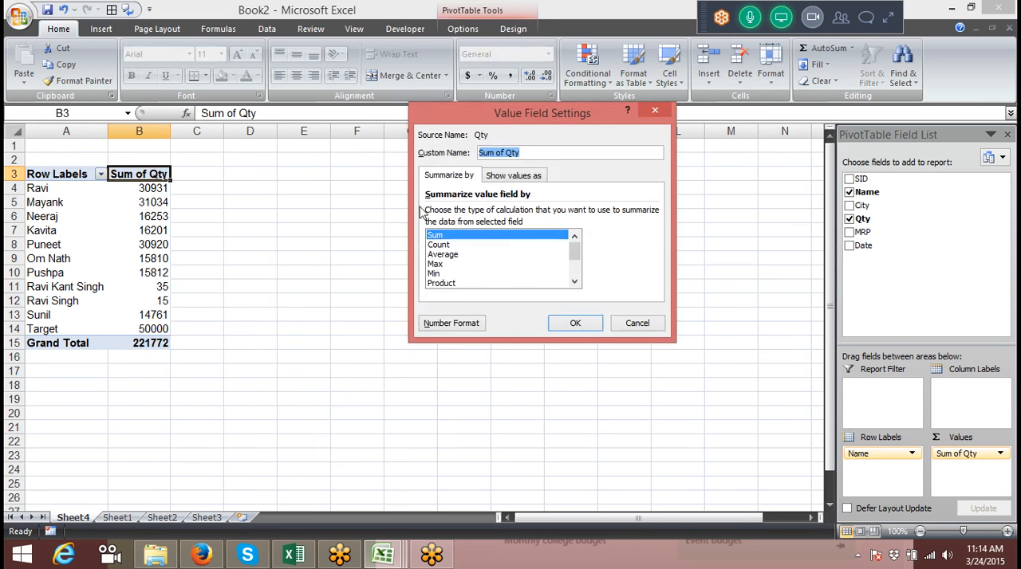
mouse_move(576, 252)
left_mouse_down()
mouse_move(586, 285)
mouse_move(574, 245)
left_mouse_up()
left_click(519, 175)
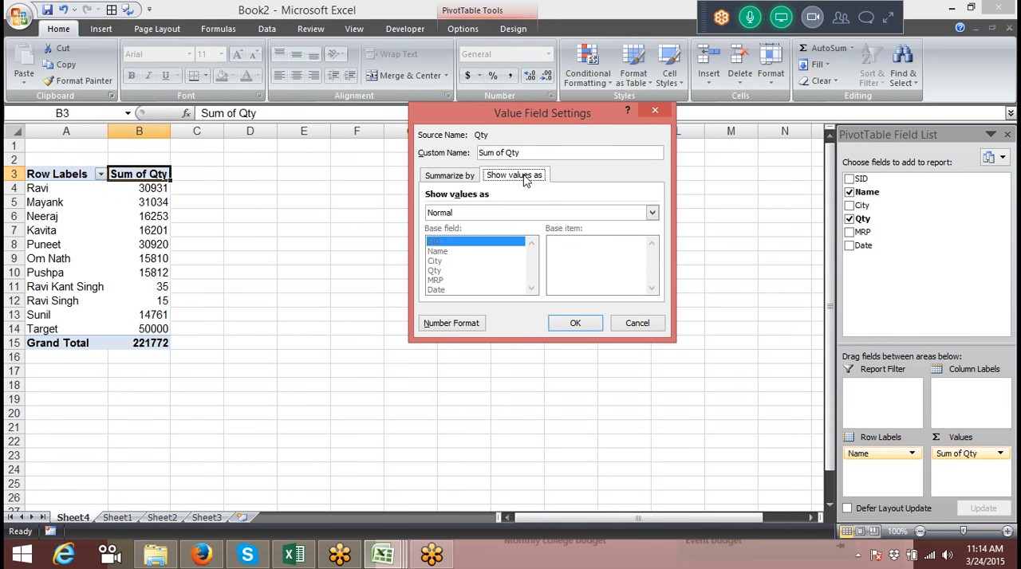
left_click(469, 214)
left_click(469, 231)
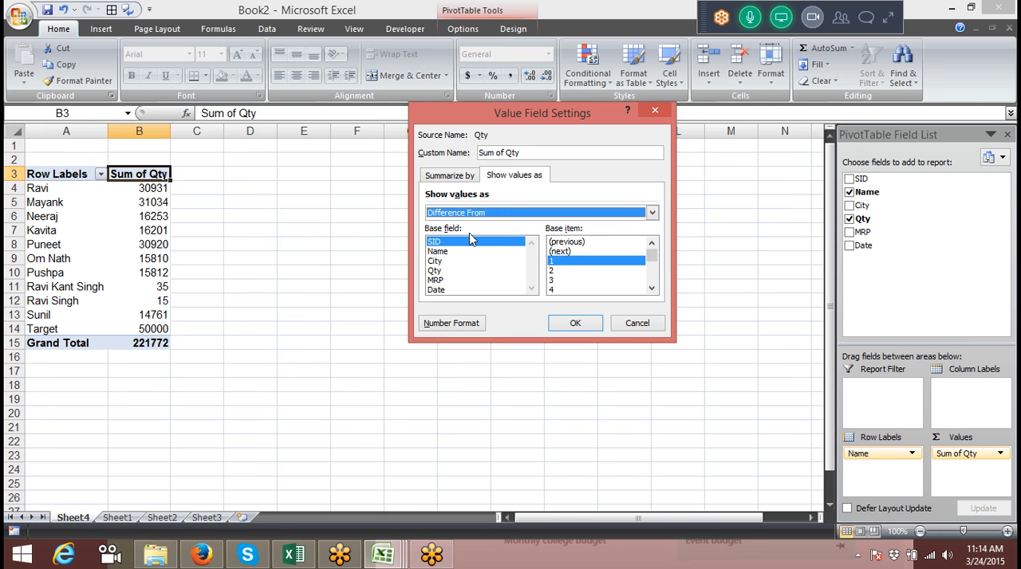
left_click(468, 212)
left_click(465, 242)
left_click(456, 252)
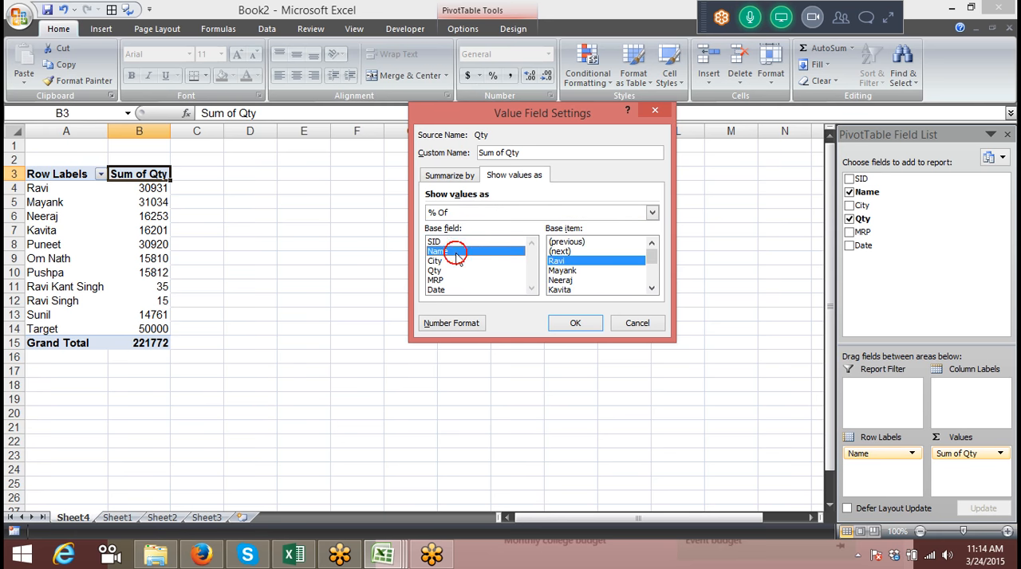
left_click_drag(654, 255, 655, 287)
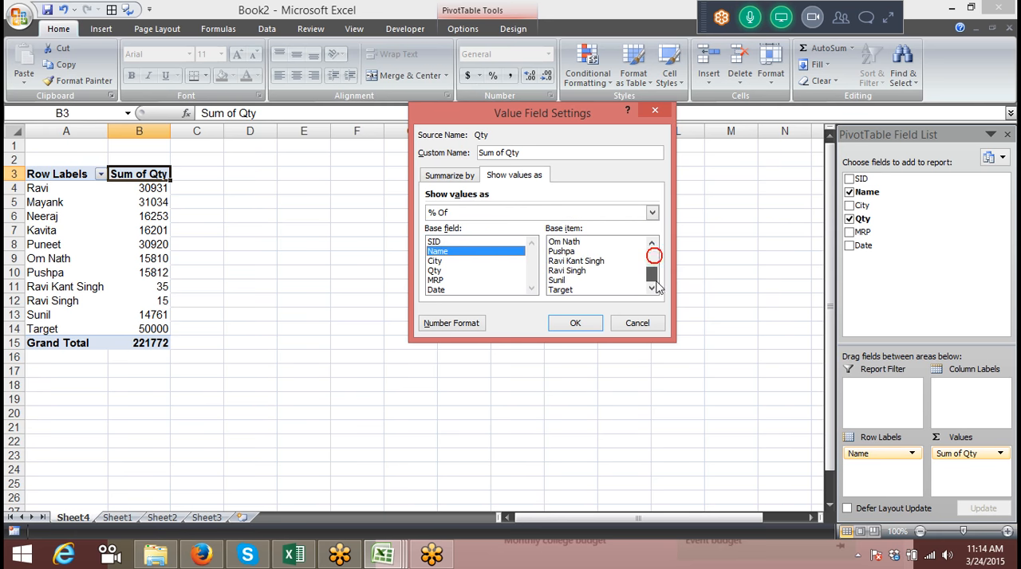
left_click(590, 290)
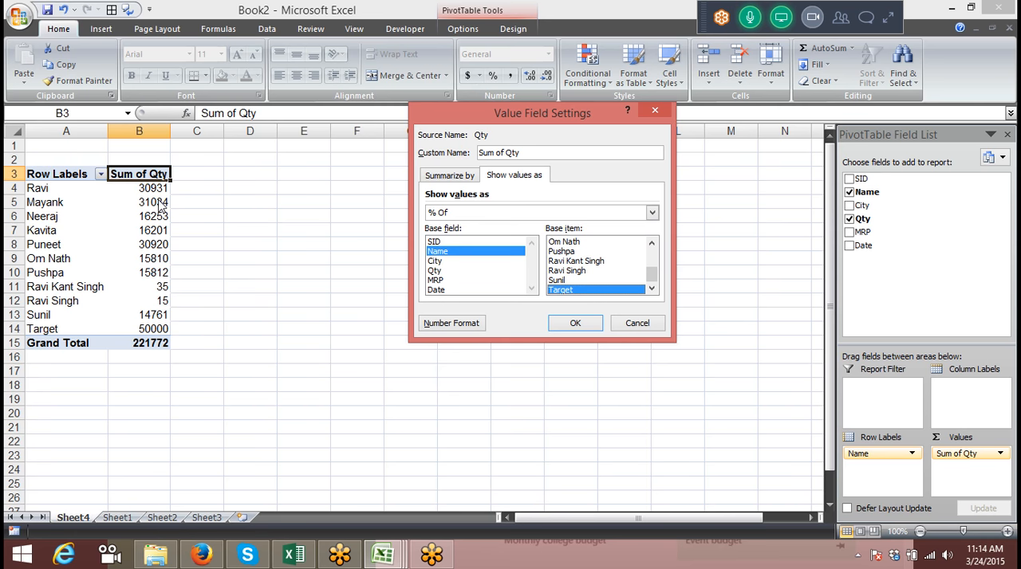
left_click(575, 323)
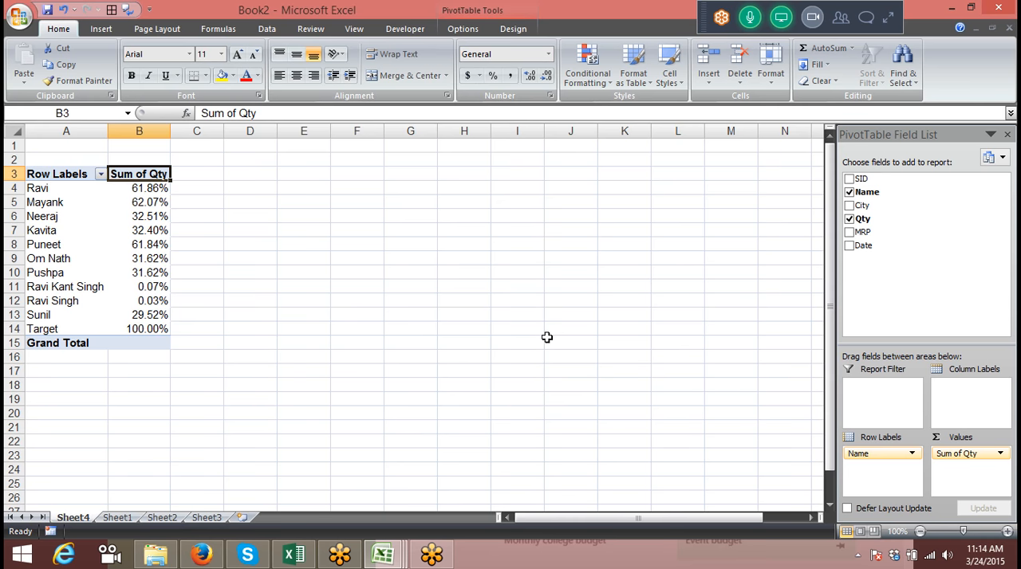
key("ctrl+z")
Enter a formula in C4 dividing the quantity in B4 by the Target quantity, and format it as a percentage
left_click(200, 189)
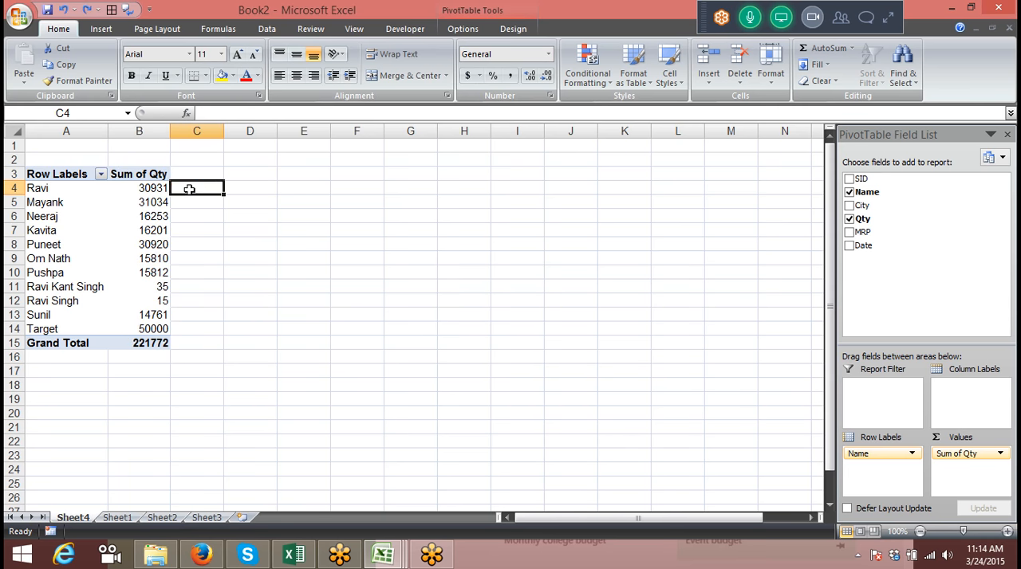
type("=")
key("Left")
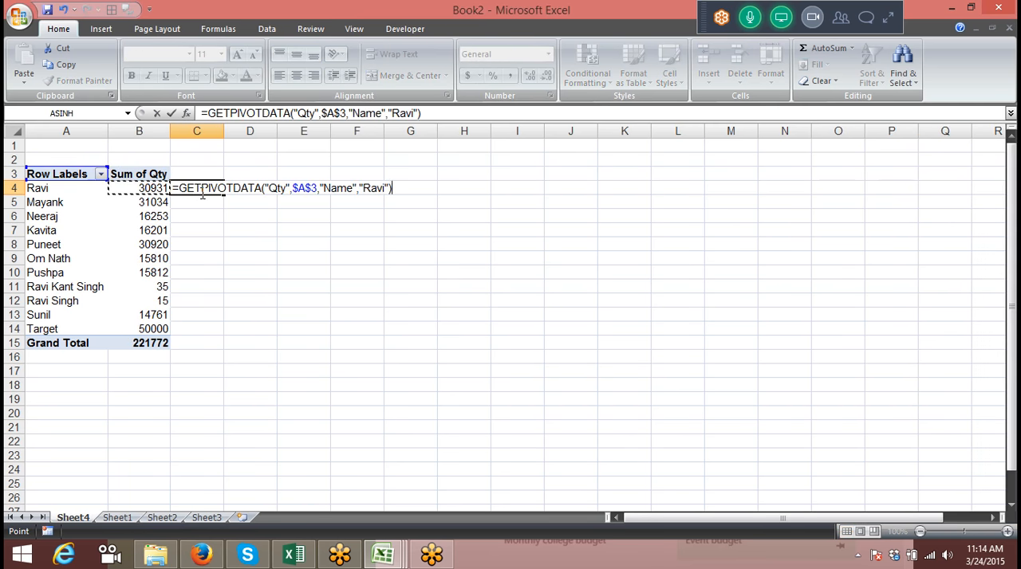
type("/")
left_click(162, 329)
key("Return")
left_click(196, 176)
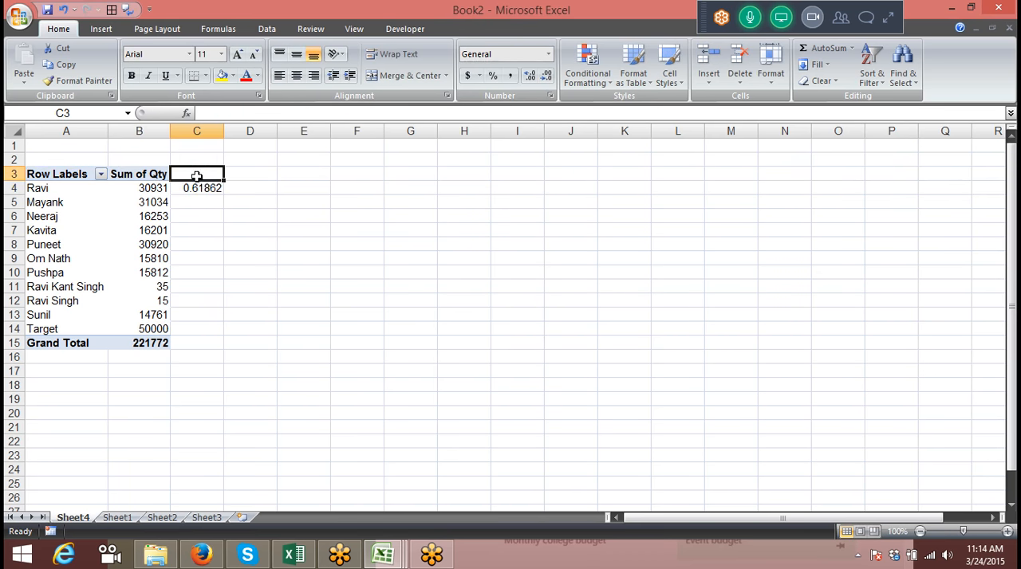
left_click(199, 188)
left_click(492, 76)
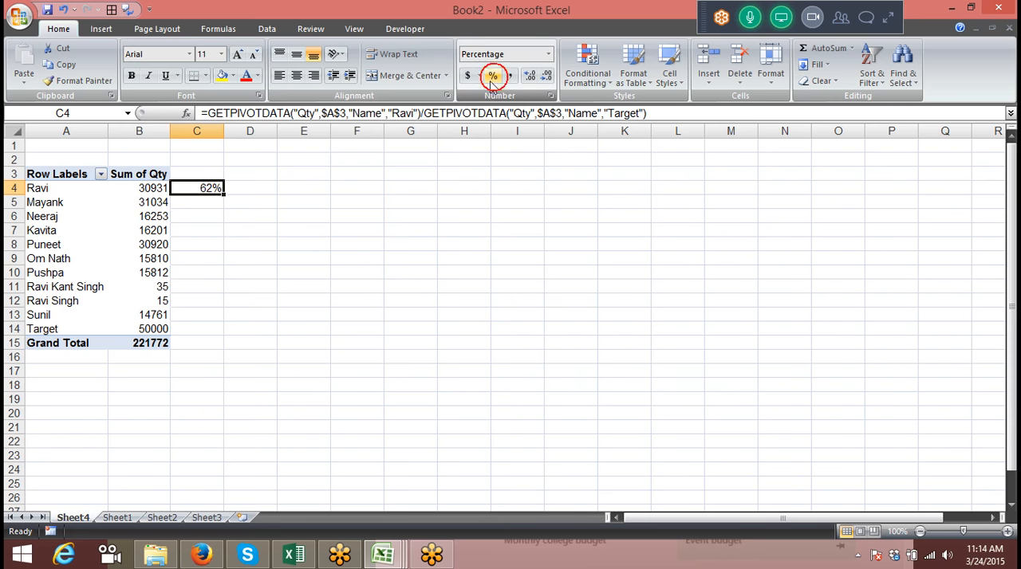
Try adding MRP as a second value field in the pivot table, replacing the contents of the destination cells
left_click(150, 190)
left_click_drag(921, 234, 980, 474)
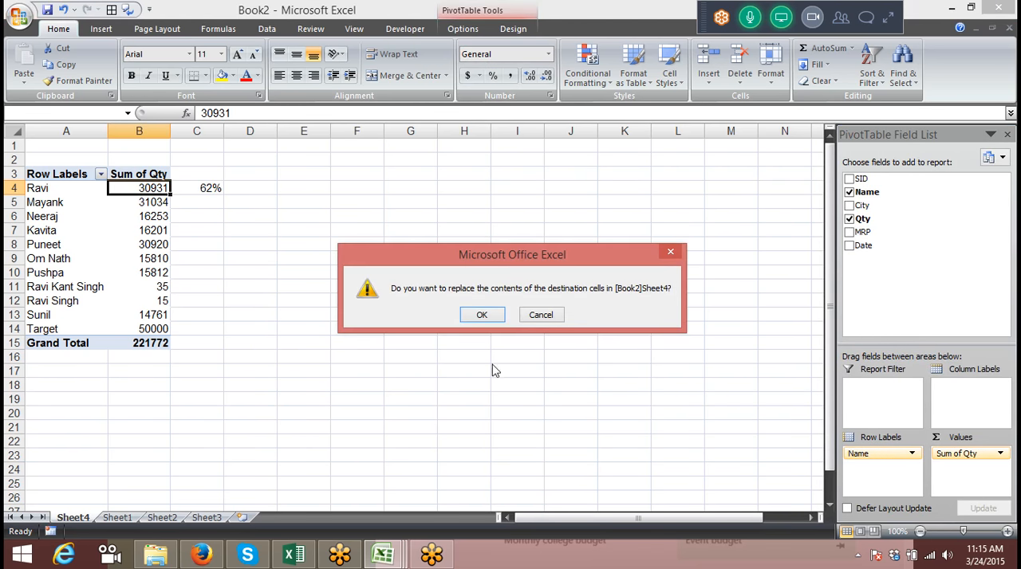
left_click(488, 316)
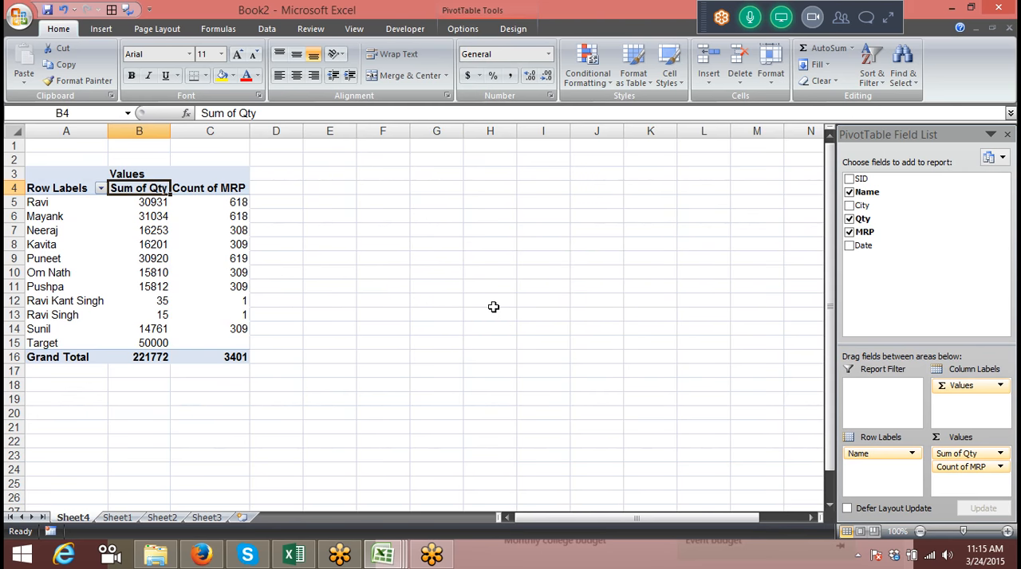
Undo the addition of MRP to the pivot values and clear the contents of C2:C6
key("ctrl+z")
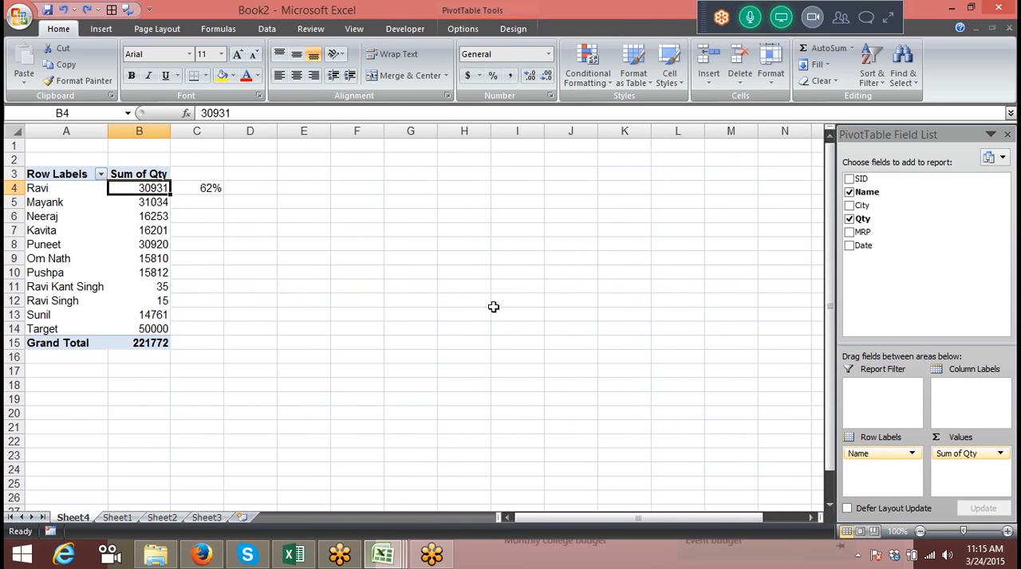
left_click_drag(206, 163, 205, 212)
key("Delete")
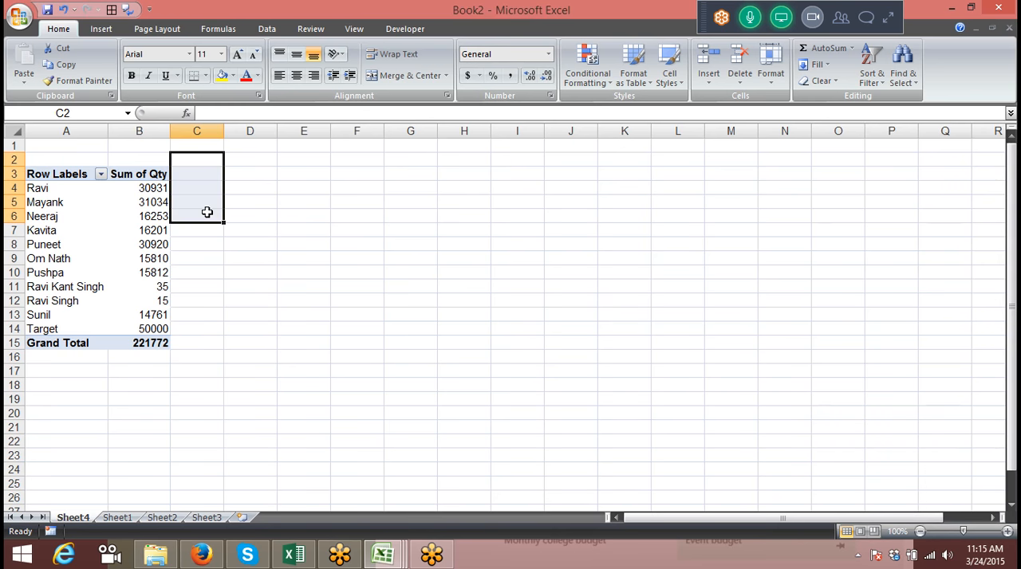
Show the Sum of Qty values as % Of, using base field SID and base item 1
left_click(157, 228)
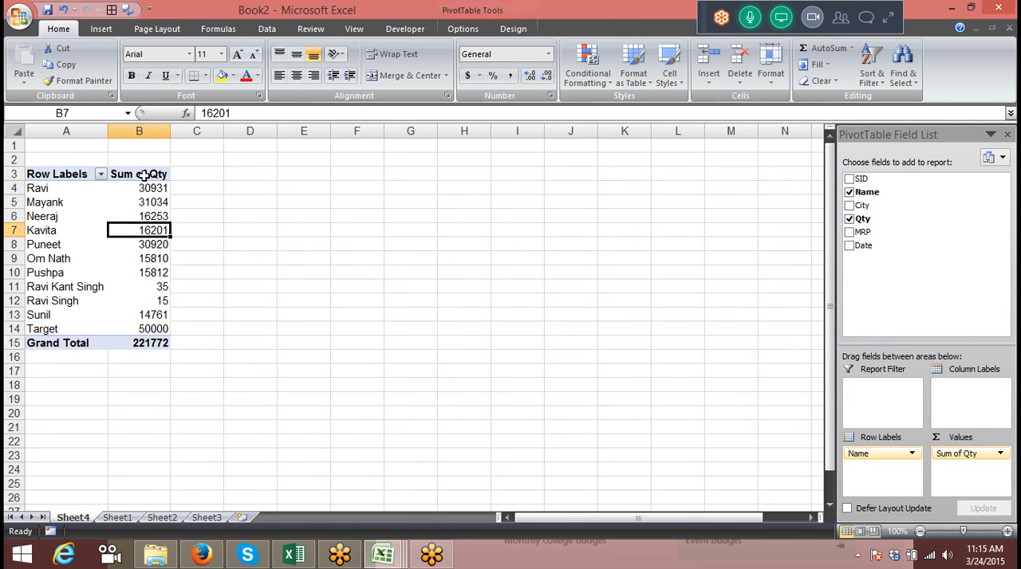
double_click(142, 175)
left_click(500, 175)
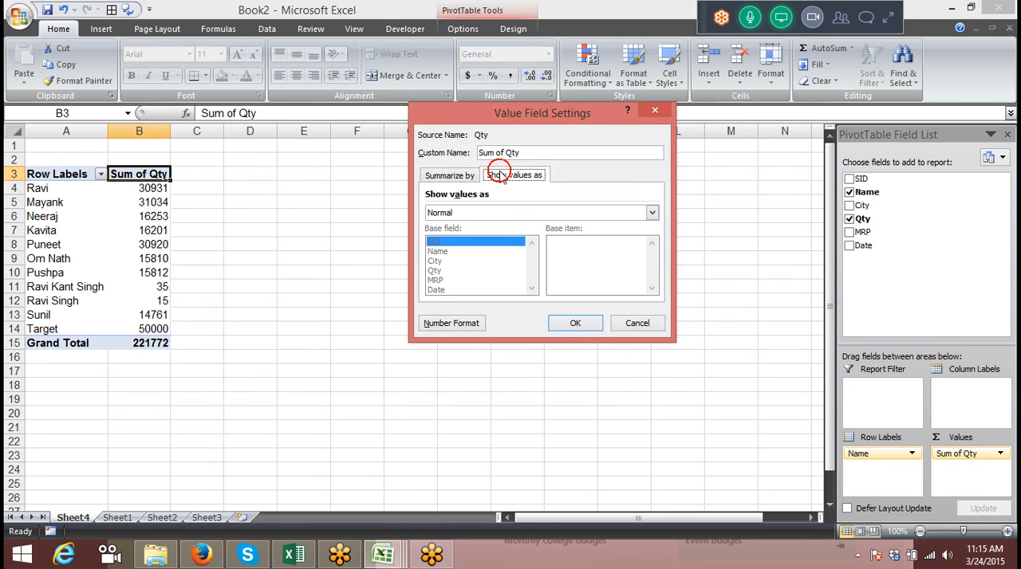
left_click(475, 212)
left_click(465, 245)
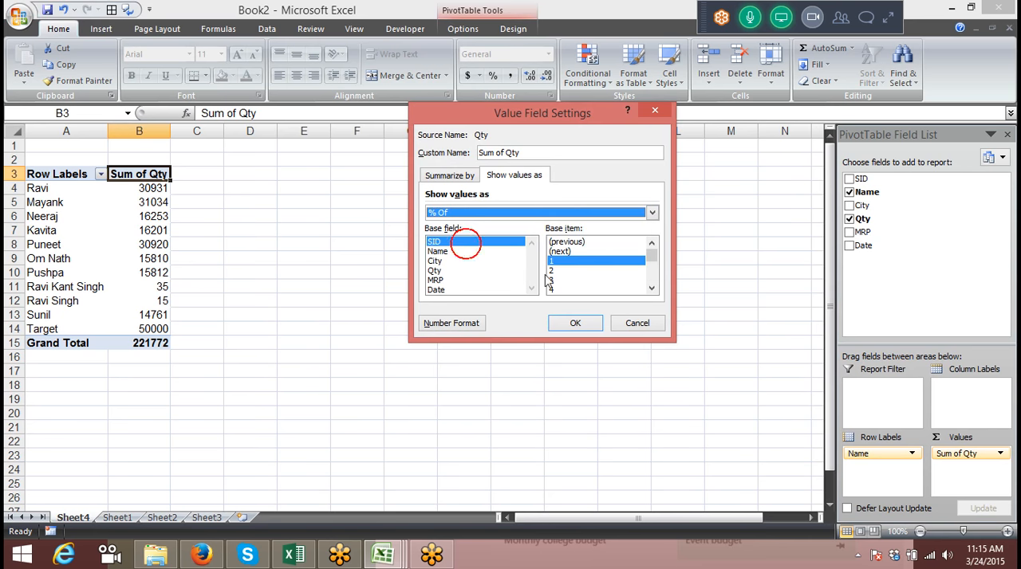
left_click(574, 323)
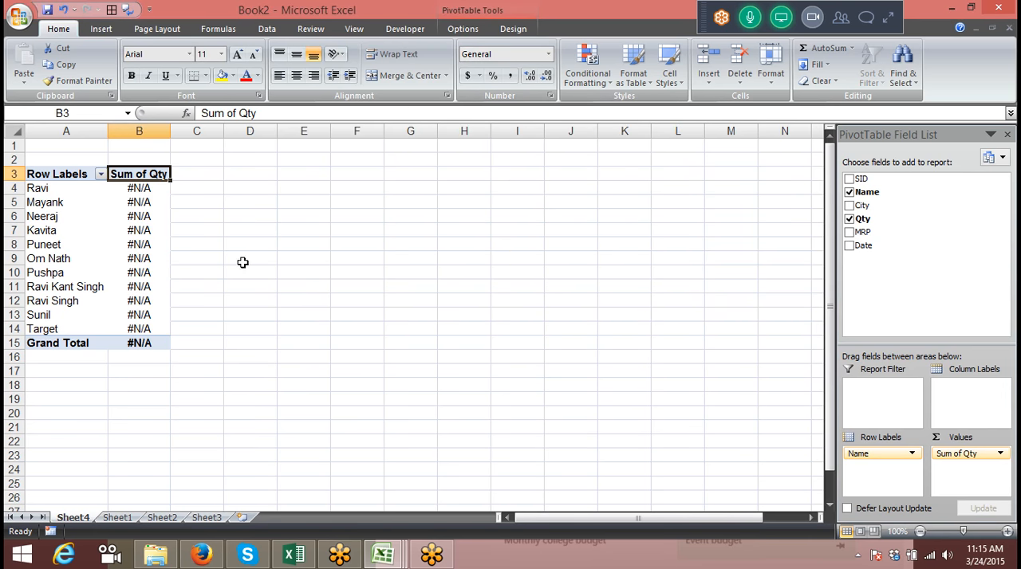
Set the Sum of Qty % Of calculation to base field Name and base item Target
double_click(164, 174)
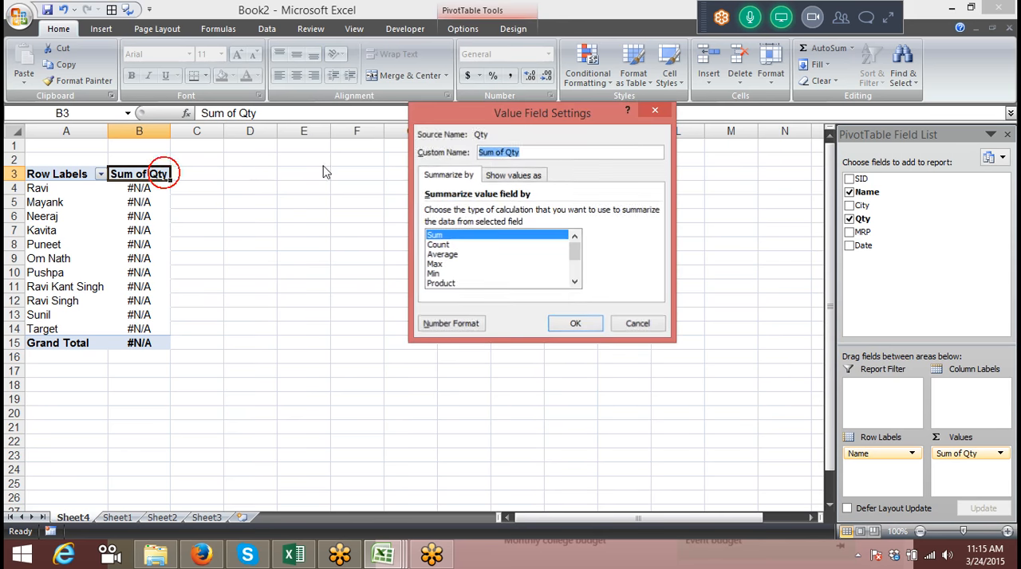
left_click(514, 175)
left_click(437, 251)
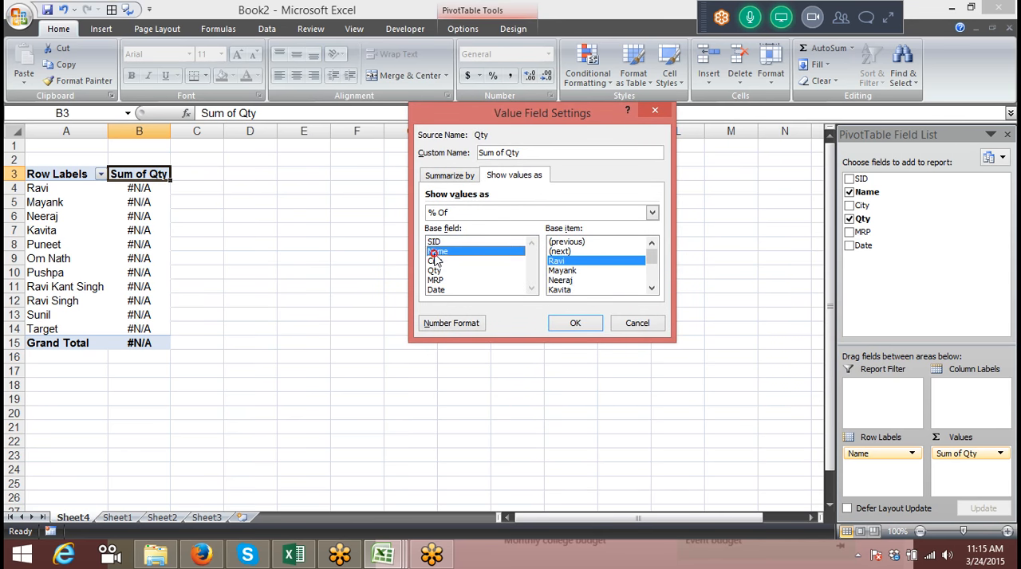
left_click_drag(650, 257, 654, 286)
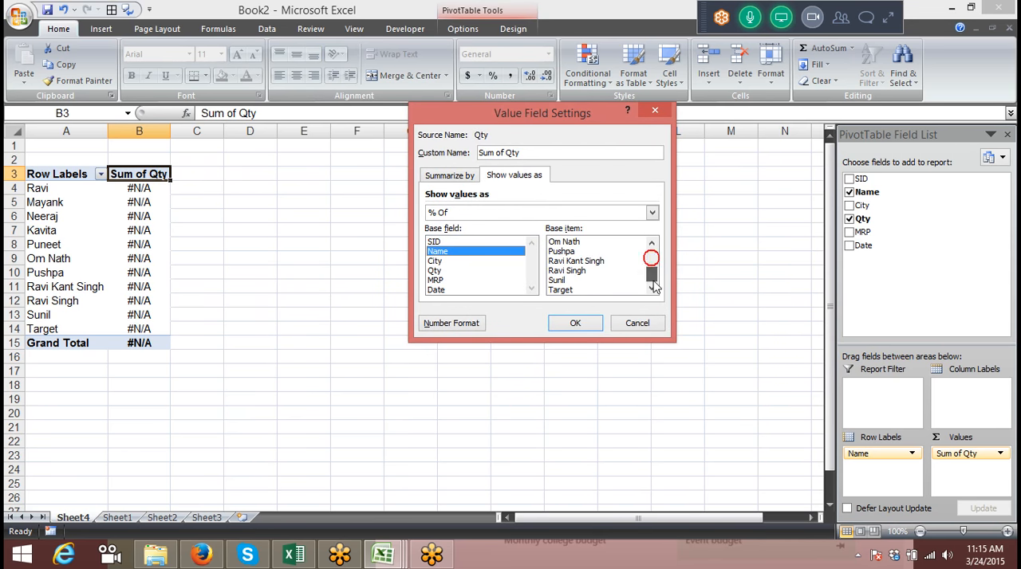
left_click(582, 290)
left_click(579, 322)
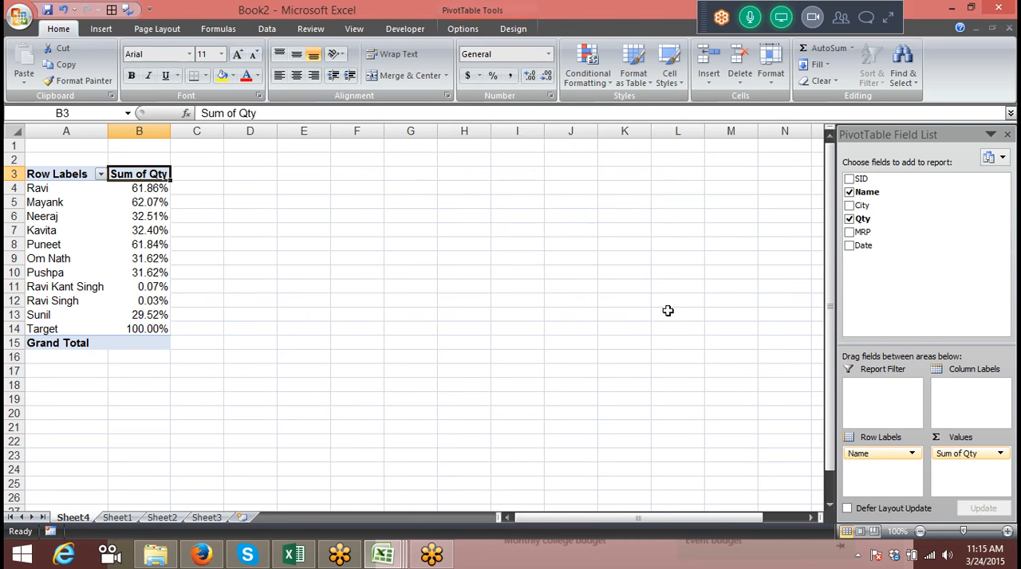
Add Qty to the pivot values a second time and show it as % Difference From, with base field Name and base item Target
left_click_drag(863, 218, 974, 469)
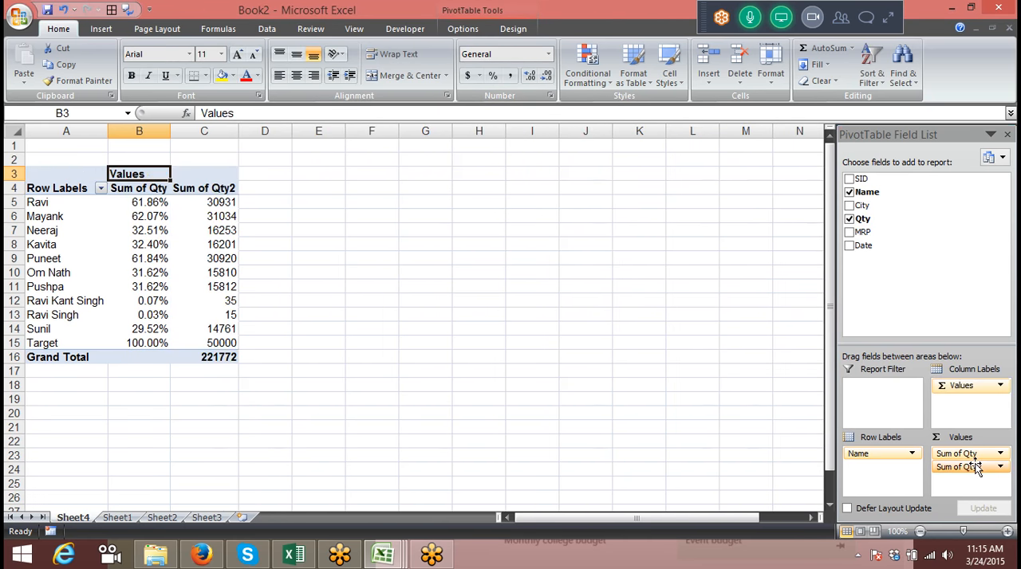
left_click(224, 201)
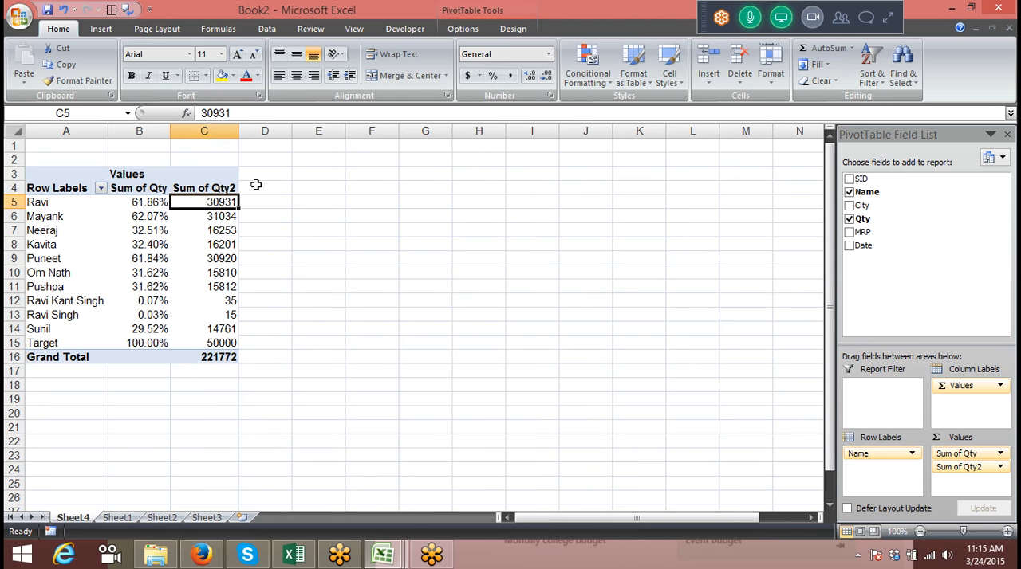
double_click(231, 188)
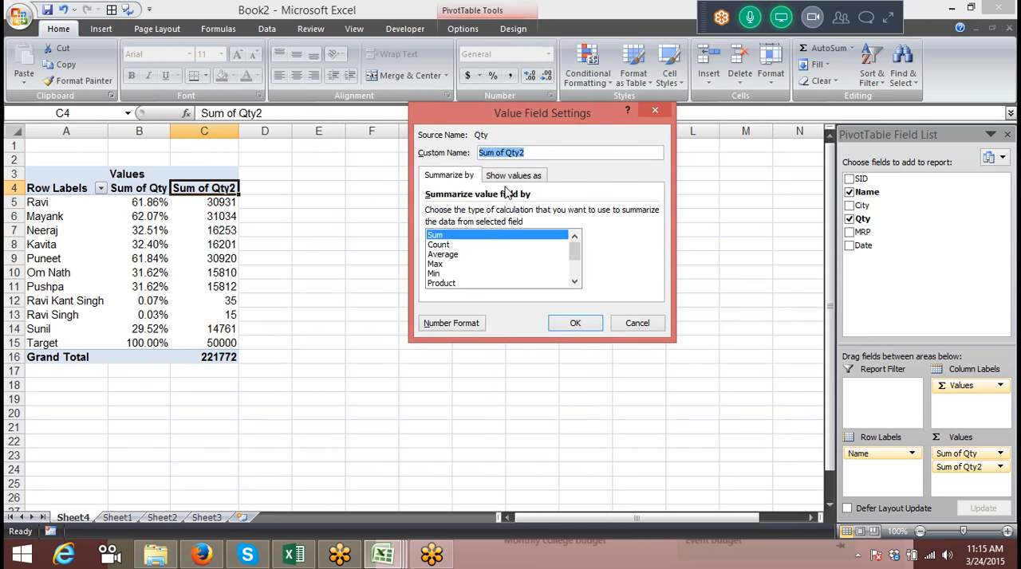
left_click(507, 176)
left_click(473, 212)
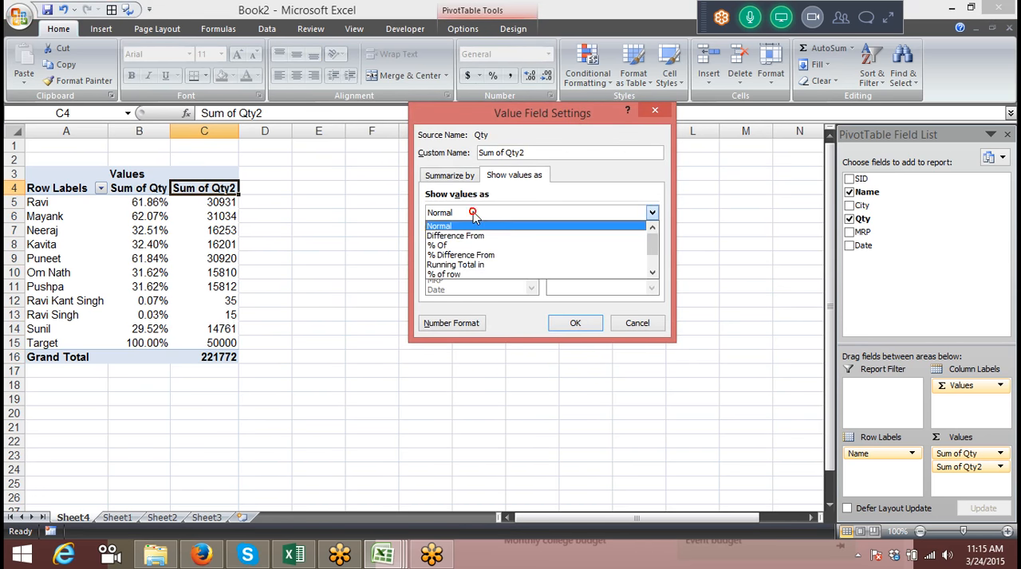
left_click(477, 254)
left_click(453, 252)
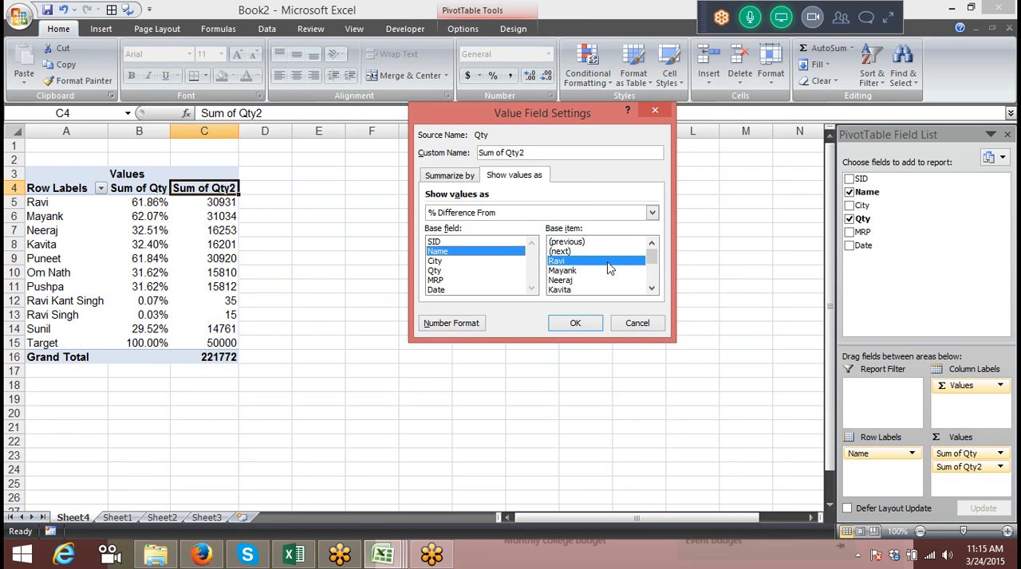
left_click_drag(652, 257, 651, 279)
left_click(562, 290)
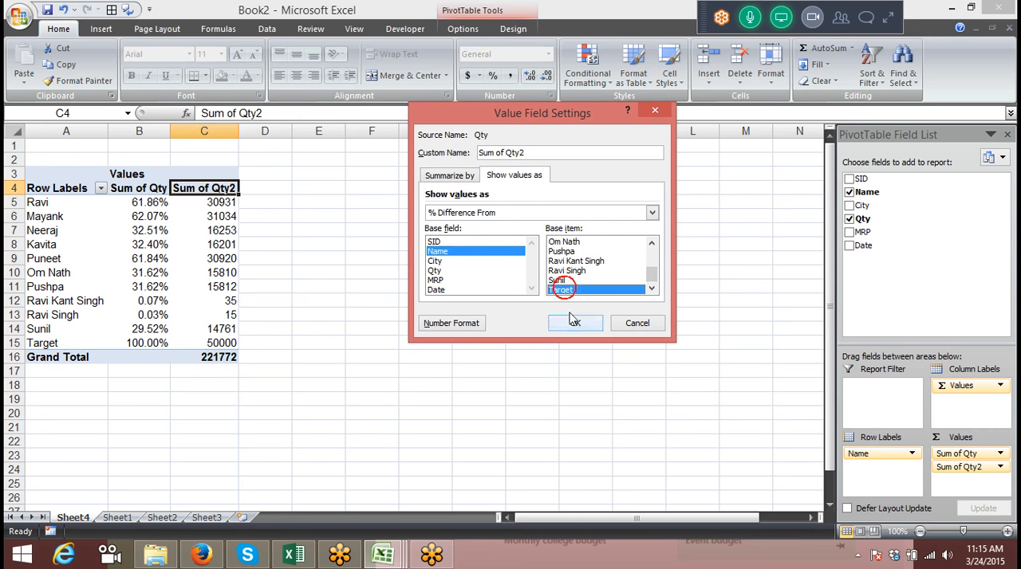
left_click(571, 323)
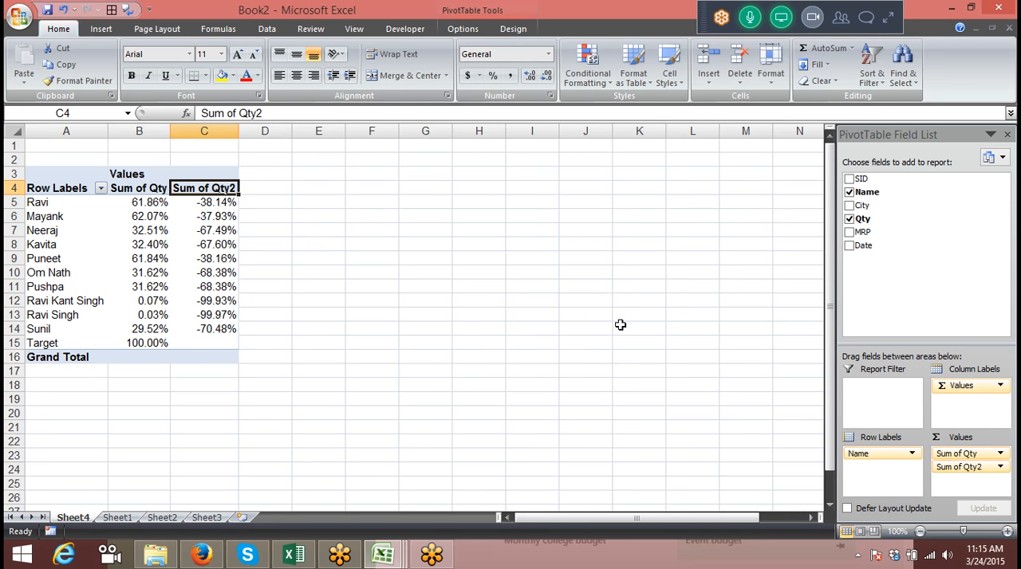
Change the Sum of Qty2 calculation to Difference From, keeping Name and Target as the base
double_click(219, 192)
left_click(513, 175)
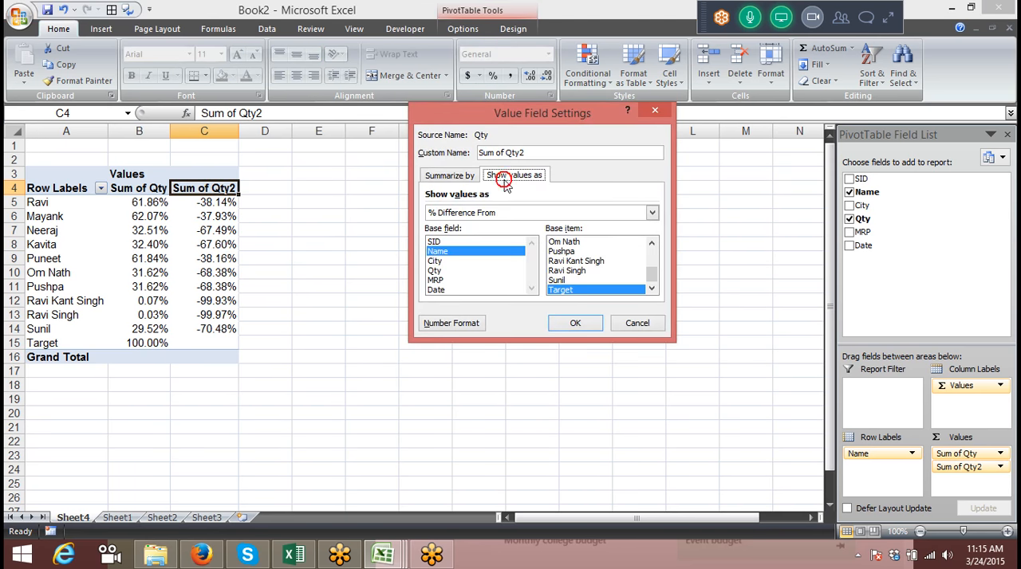
left_click(518, 214)
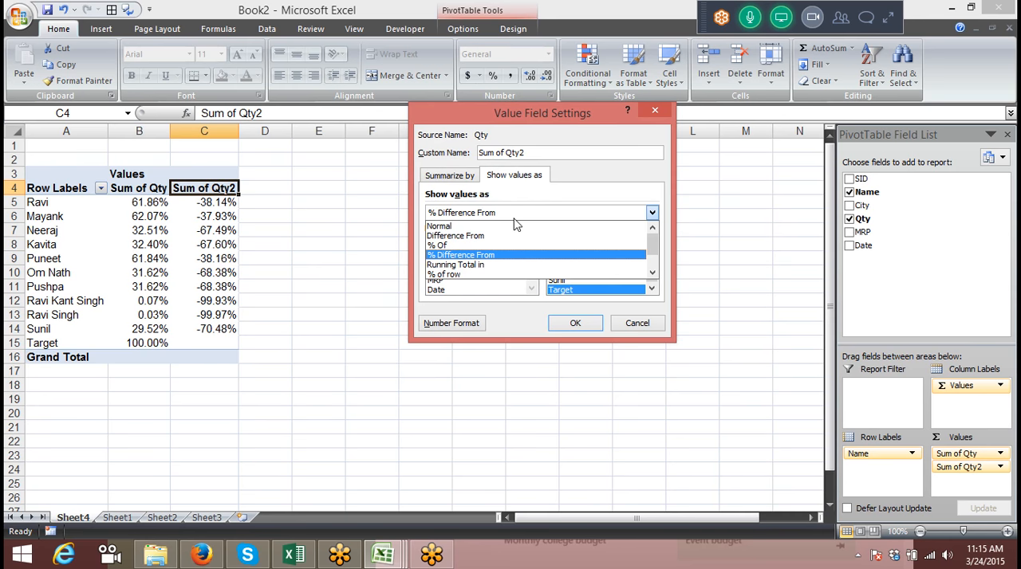
left_click(502, 235)
left_click(586, 331)
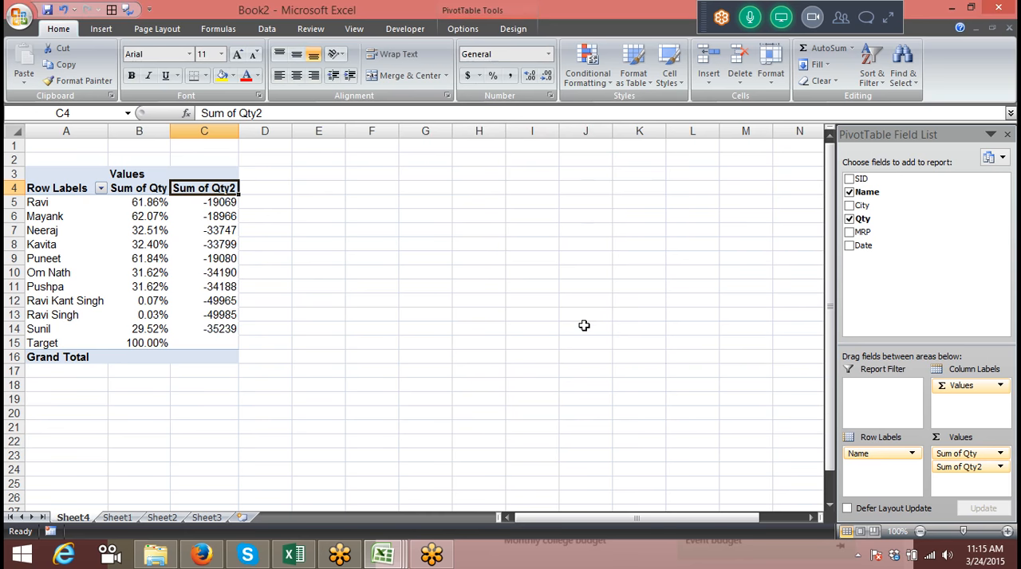
Show the Sum of Qty2 values as Running Total in, using Name as the base field
double_click(204, 187)
left_click(508, 177)
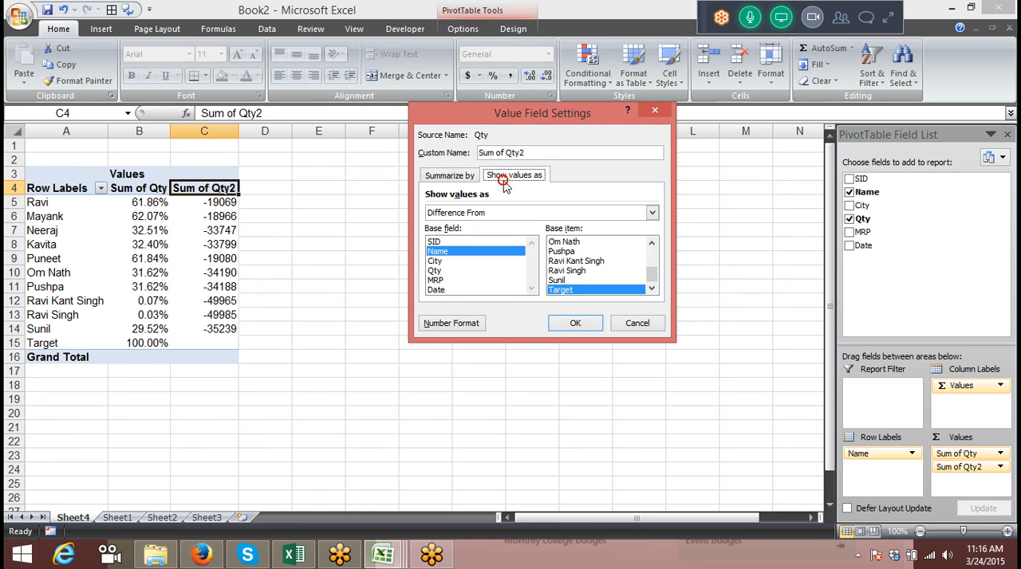
left_click(492, 213)
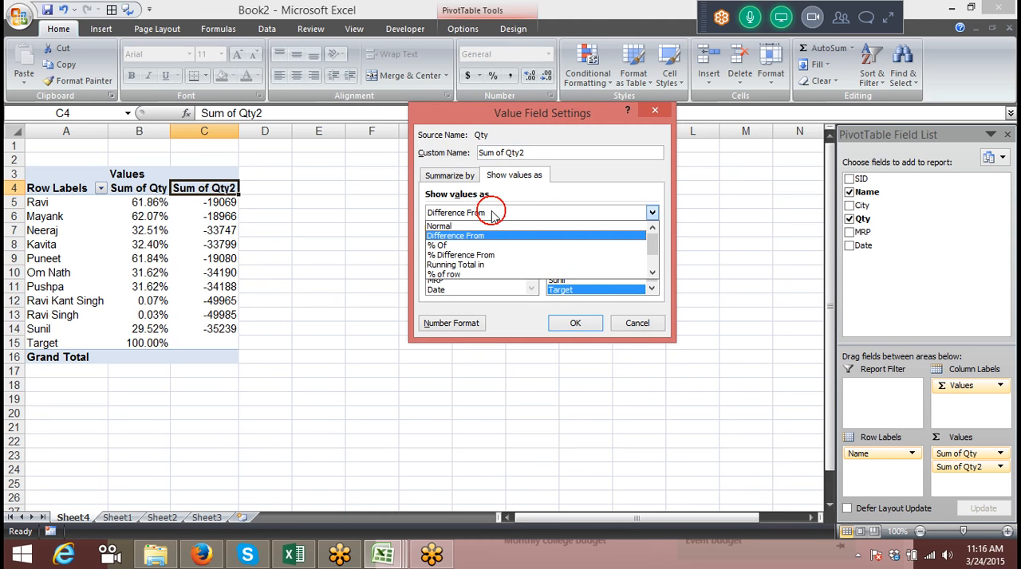
left_click(490, 262)
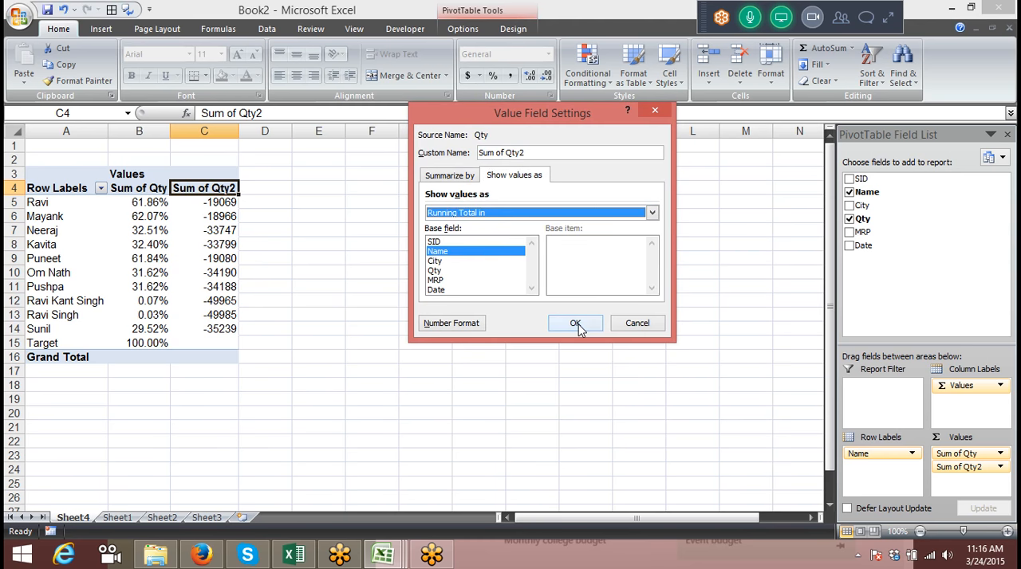
left_click(575, 323)
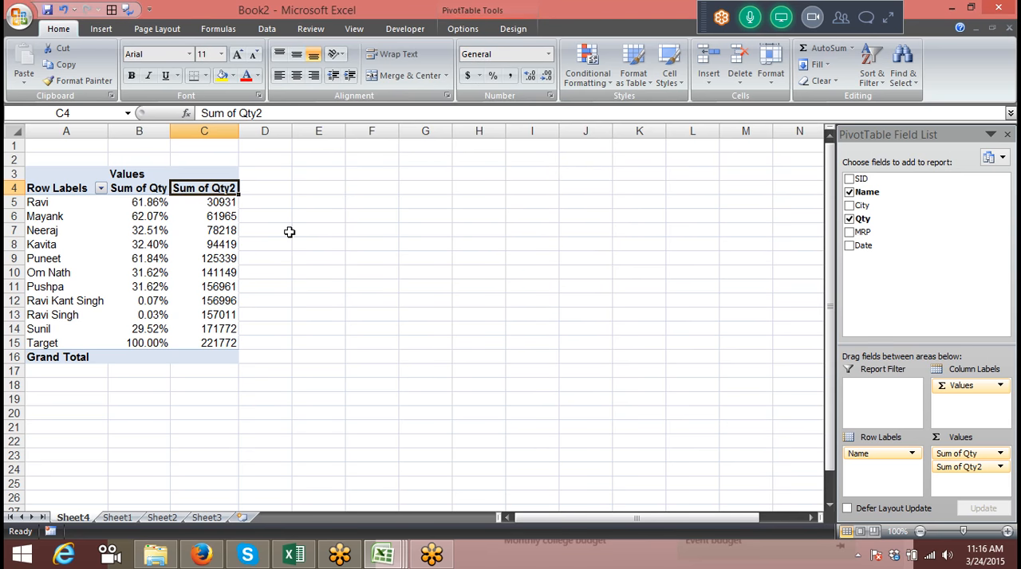
double_click(208, 187)
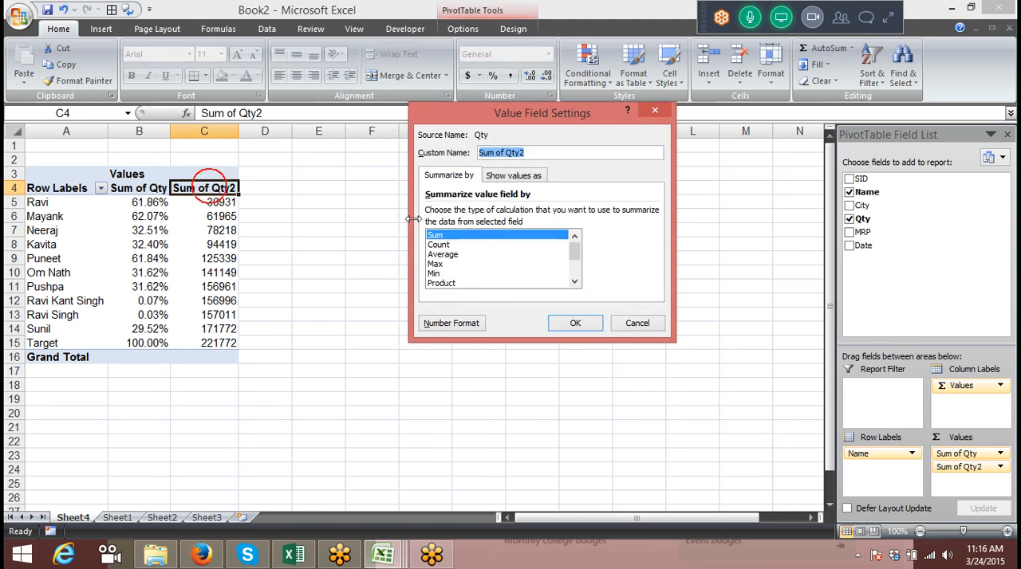
left_click(511, 177)
left_click(647, 326)
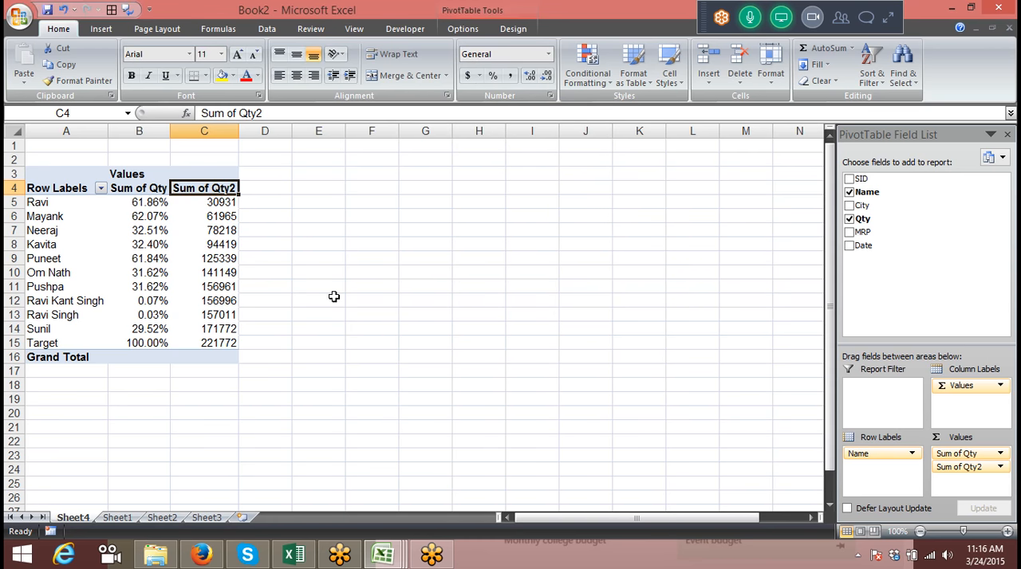
Replace the percentage-based Sum of Qty field with a plain sum of Qty and compare it with the running totals
left_click_drag(961, 455, 959, 311)
left_click_drag(873, 219, 967, 452)
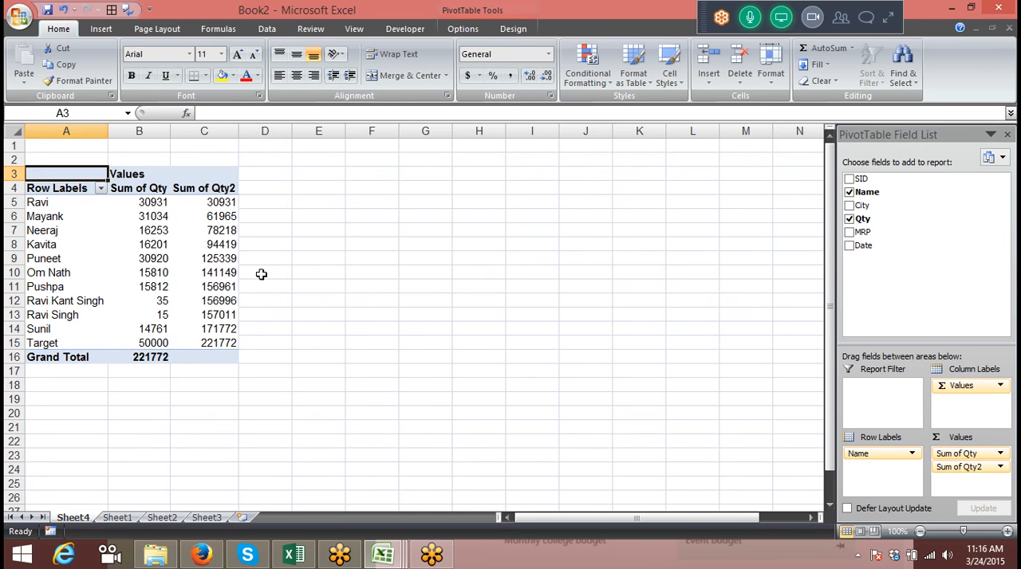
left_click_drag(142, 213, 156, 209)
left_click(192, 218)
left_click(207, 242)
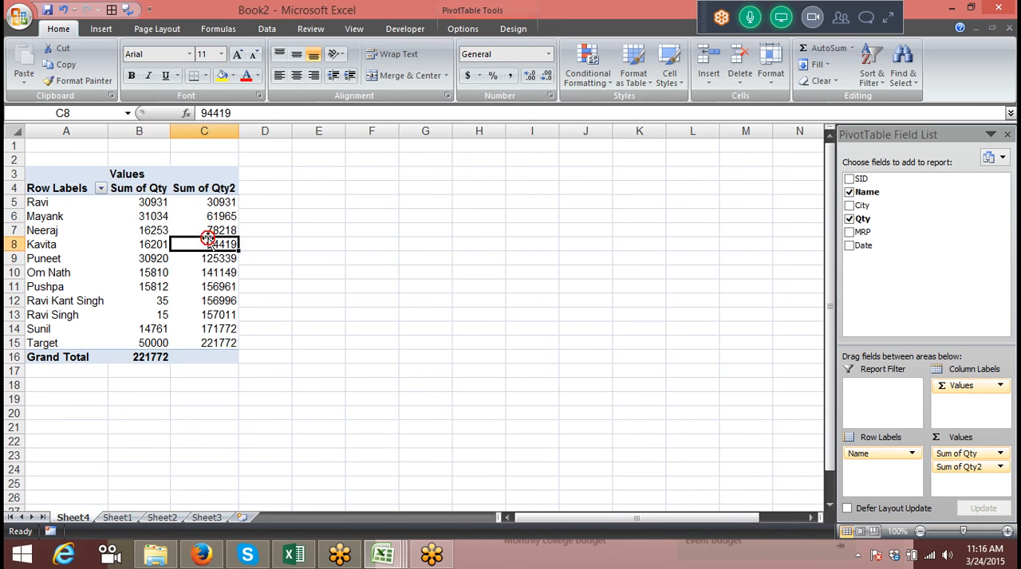
left_click_drag(149, 253, 147, 202)
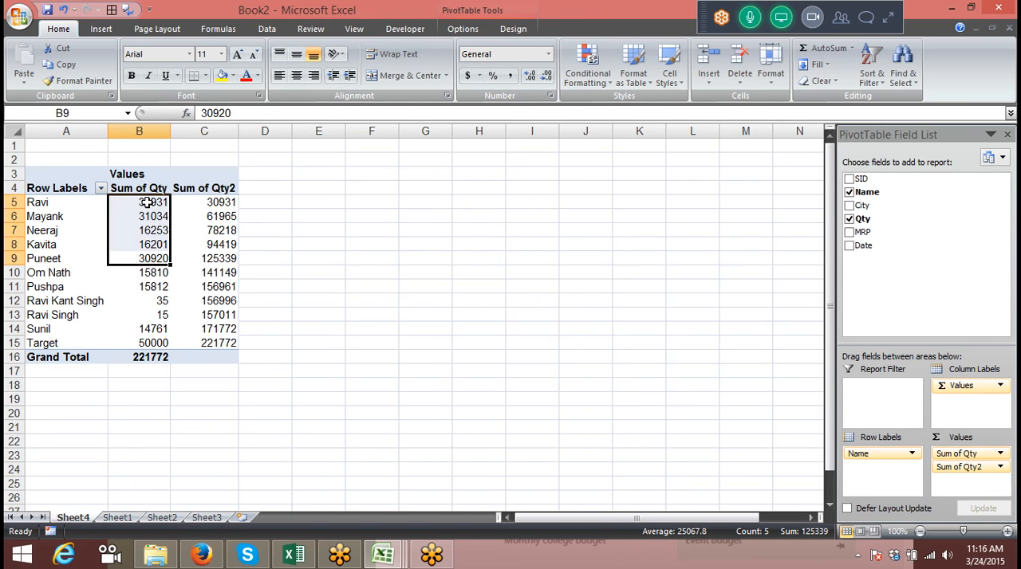
Show the Sum of Qty2 values as % of column and check the shares of individual names
left_click(197, 184)
double_click(199, 187)
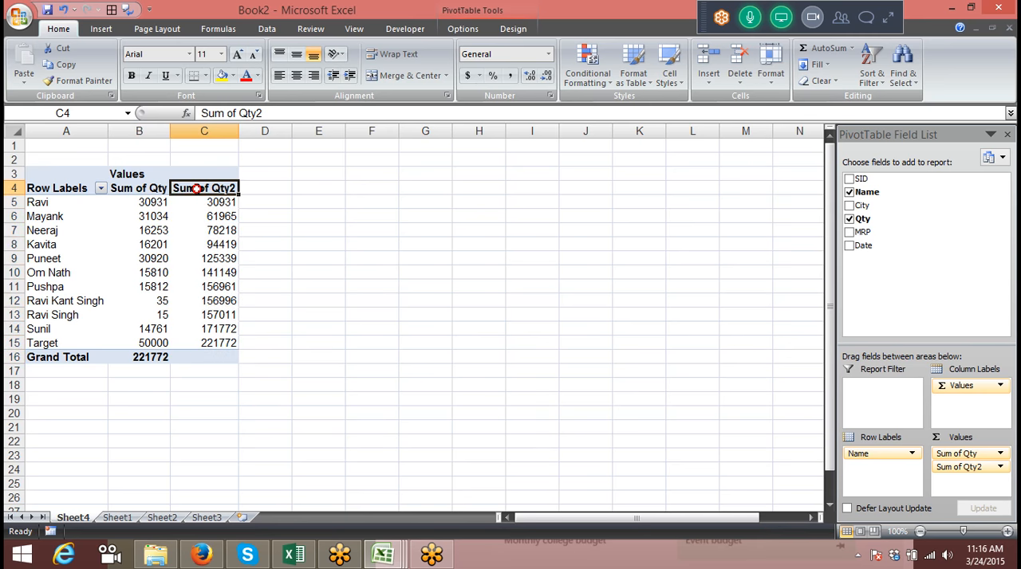
left_click(514, 175)
left_click(520, 213)
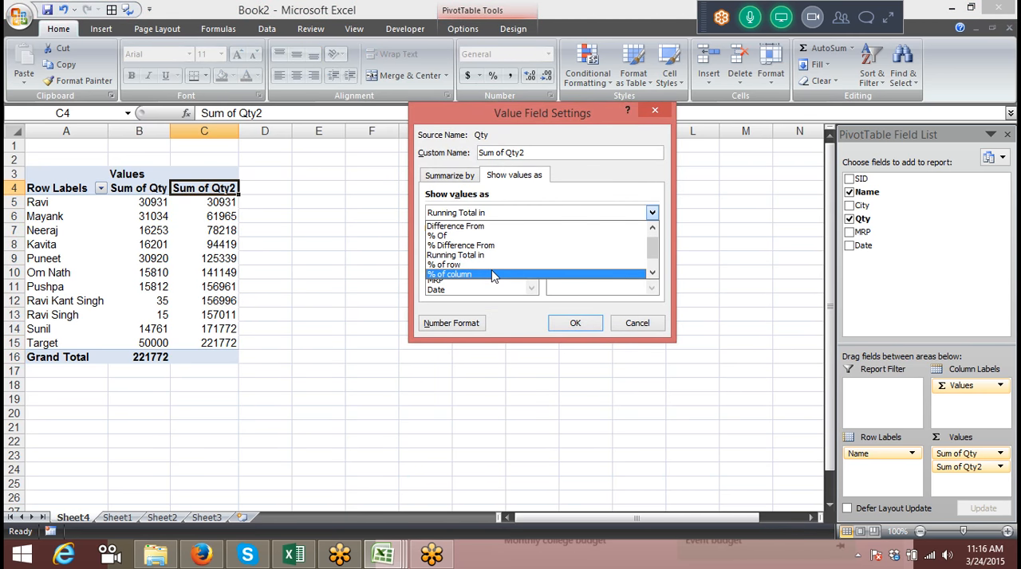
left_click(491, 275)
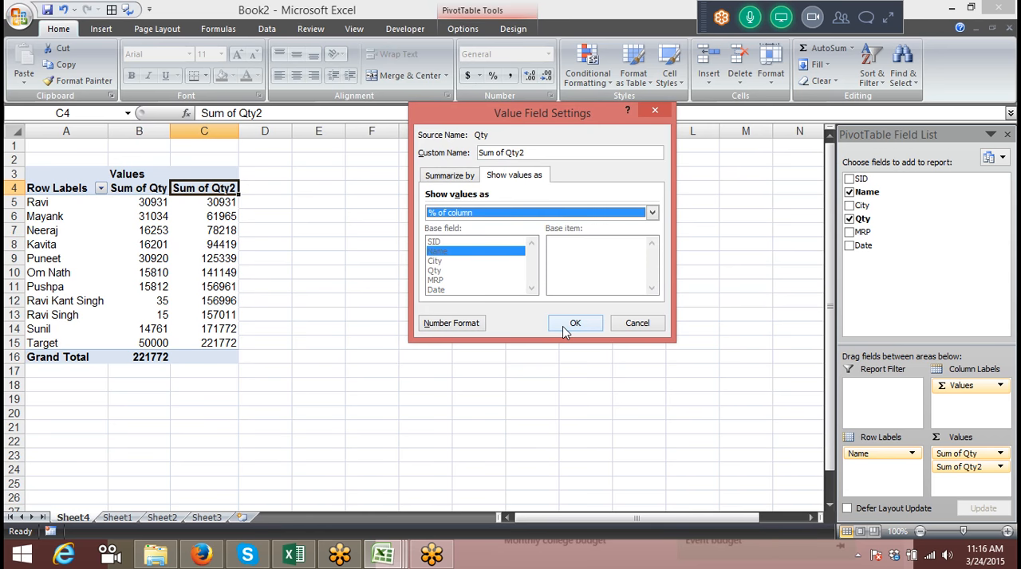
left_click(568, 323)
left_click(36, 204)
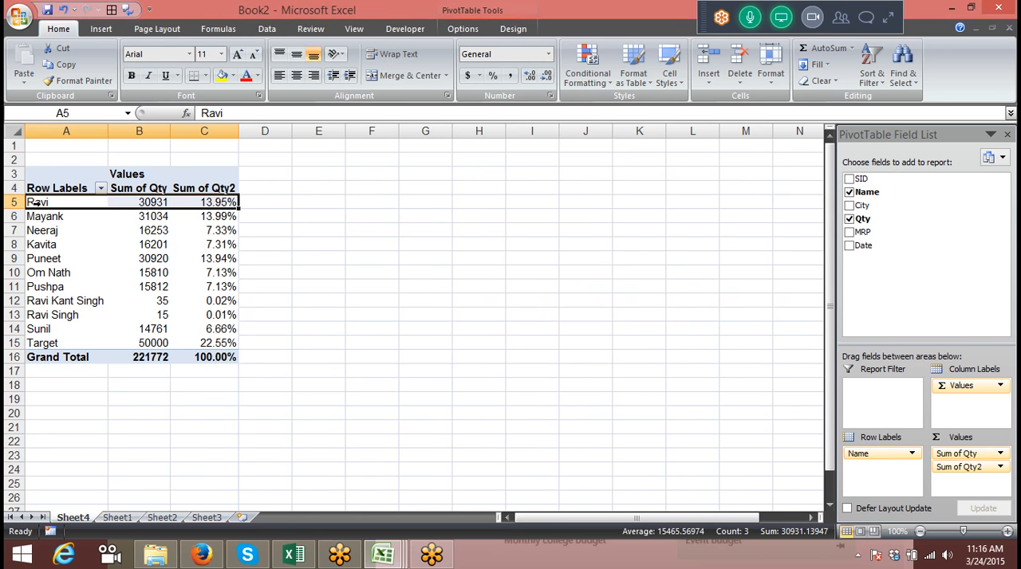
left_click(198, 203)
left_click(206, 230)
left_click(209, 260)
left_click(211, 298)
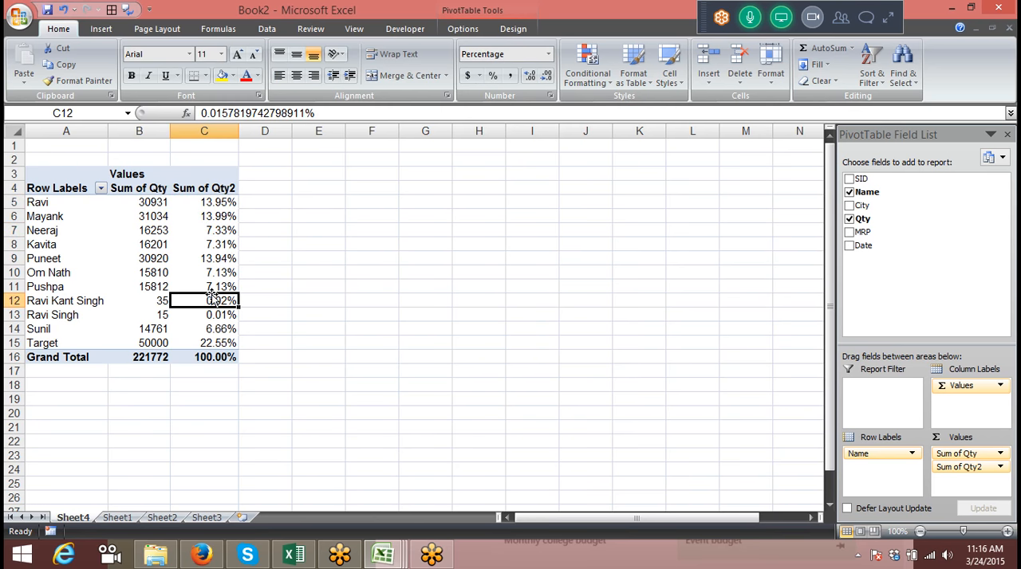
Review the calculations available for showing the Sum of Qty2 values, leaving the field settings unchanged
double_click(203, 191)
left_click(532, 176)
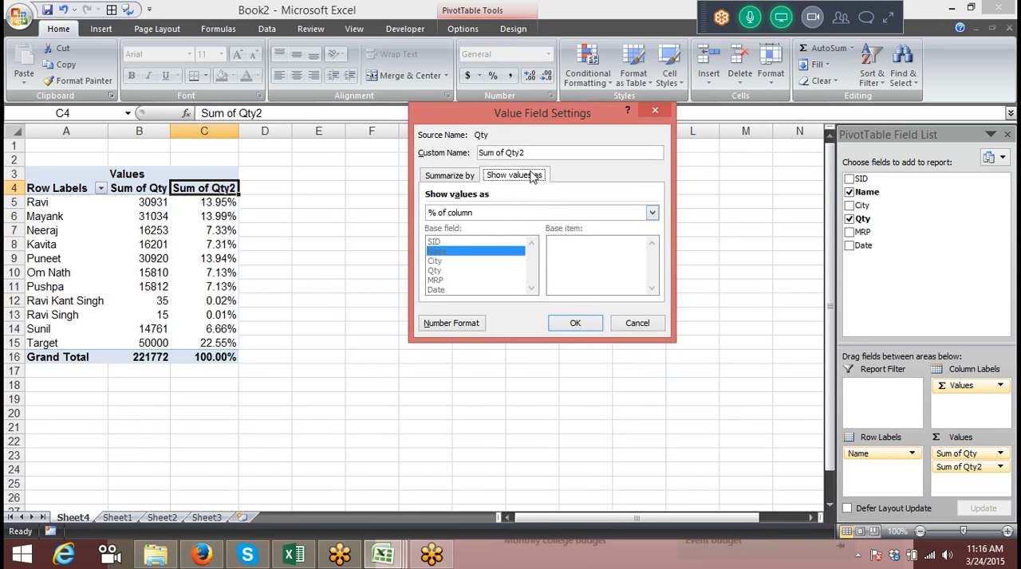
left_click(545, 212)
scroll(545, 266, "down", 1)
scroll(533, 287, "up", 1)
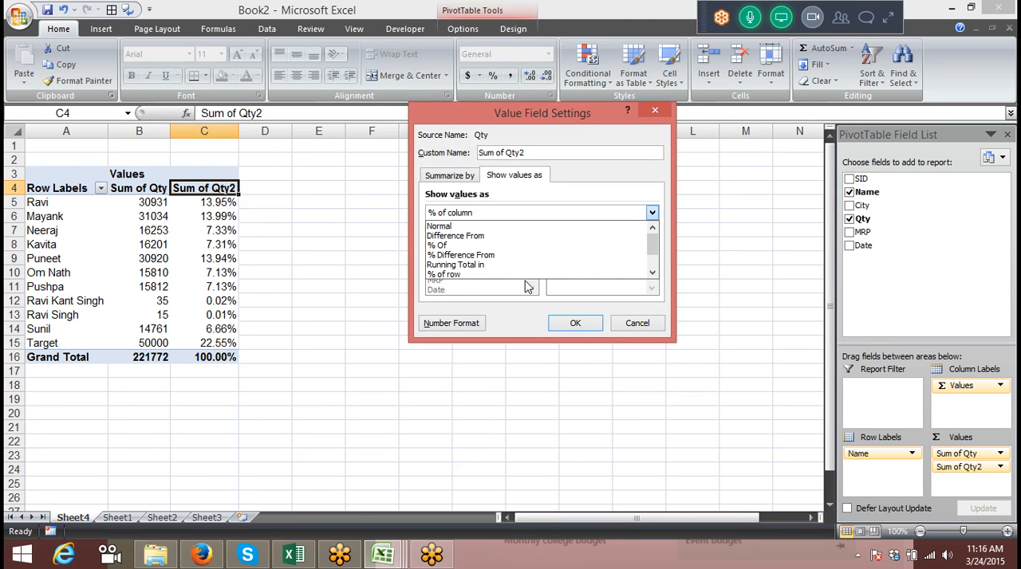
left_click(444, 177)
left_click(492, 175)
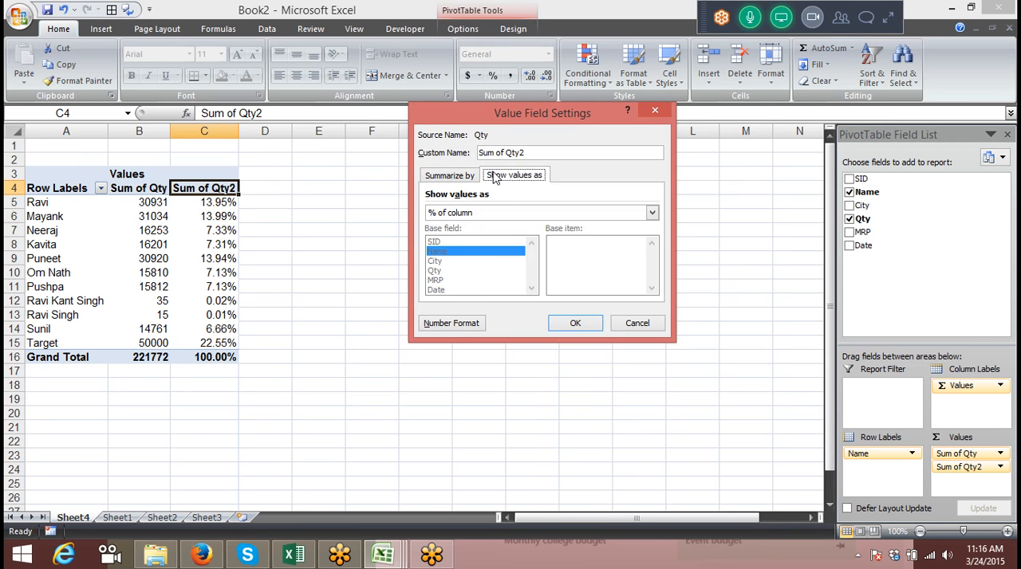
left_click(636, 323)
Remove both Sum of Qty and Sum of Qty2 from the pivot table's values
left_click(153, 188)
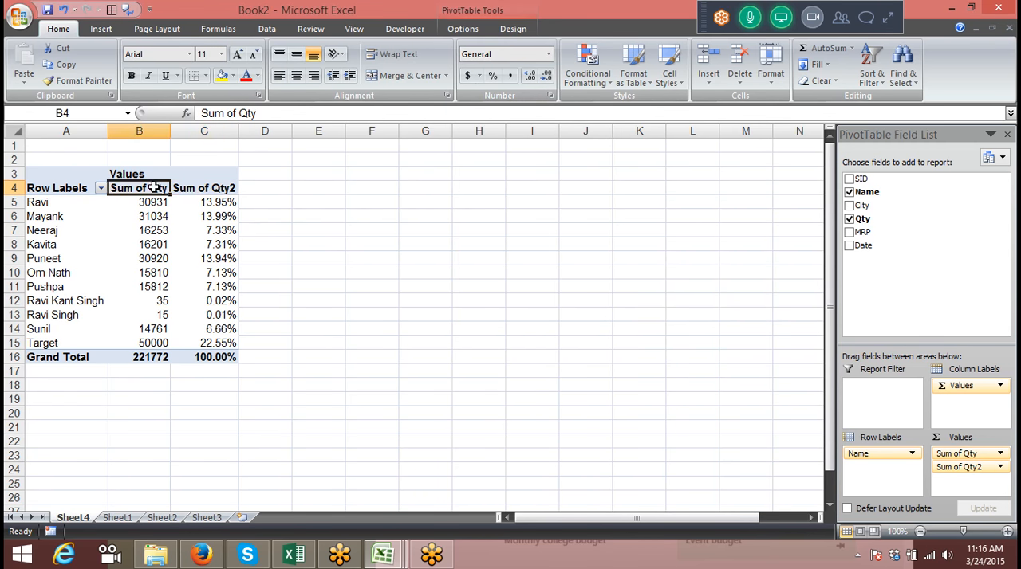
left_click_drag(977, 453, 933, 288)
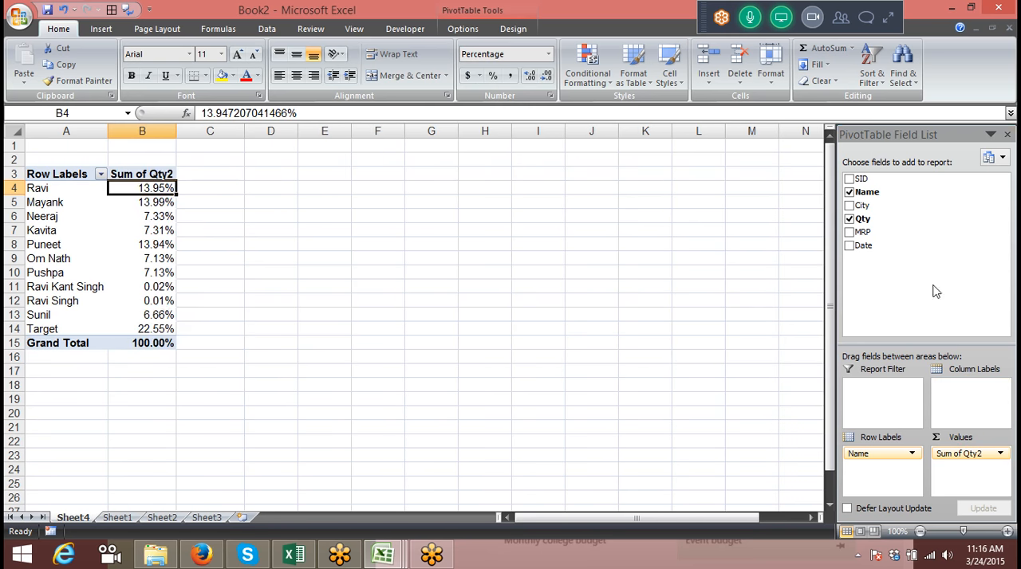
left_click_drag(993, 453, 943, 287)
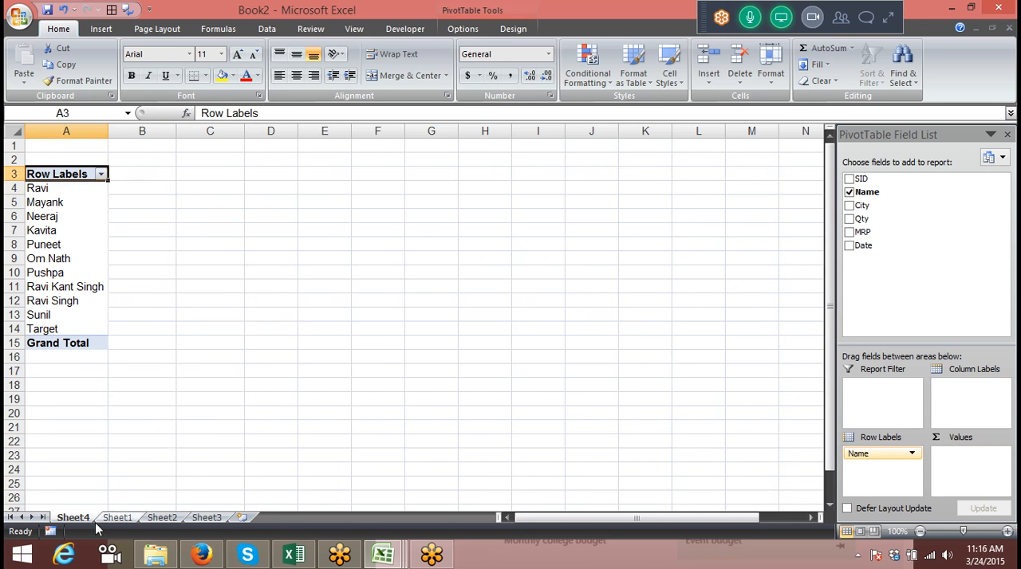
Review the Qty, MRP and Date columns of the source data on Sheet1 and return to the pivot table on Sheet4
left_click(117, 518)
scroll(147, 386, "up", 20)
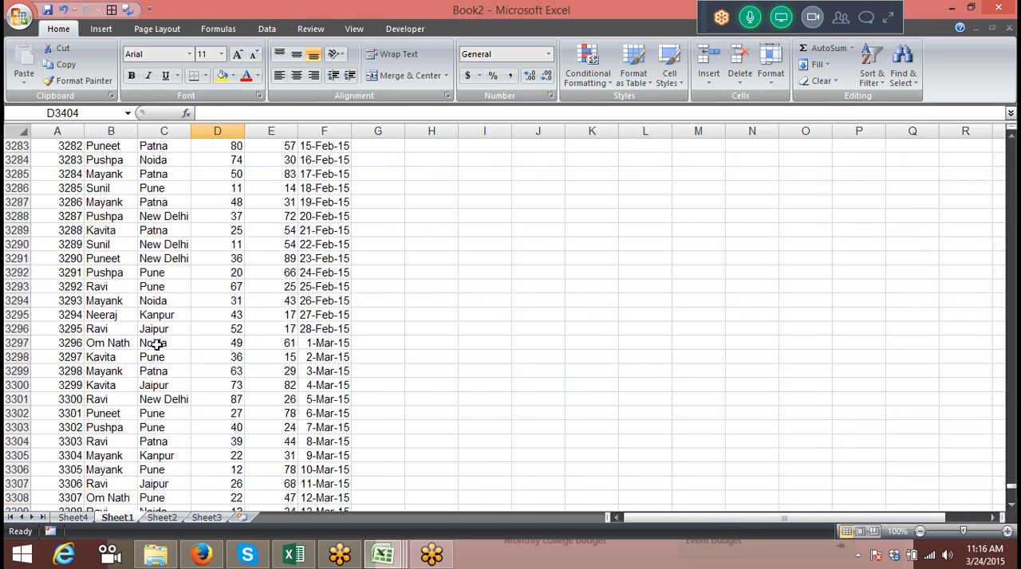
left_click(250, 183)
key("ctrl+Up")
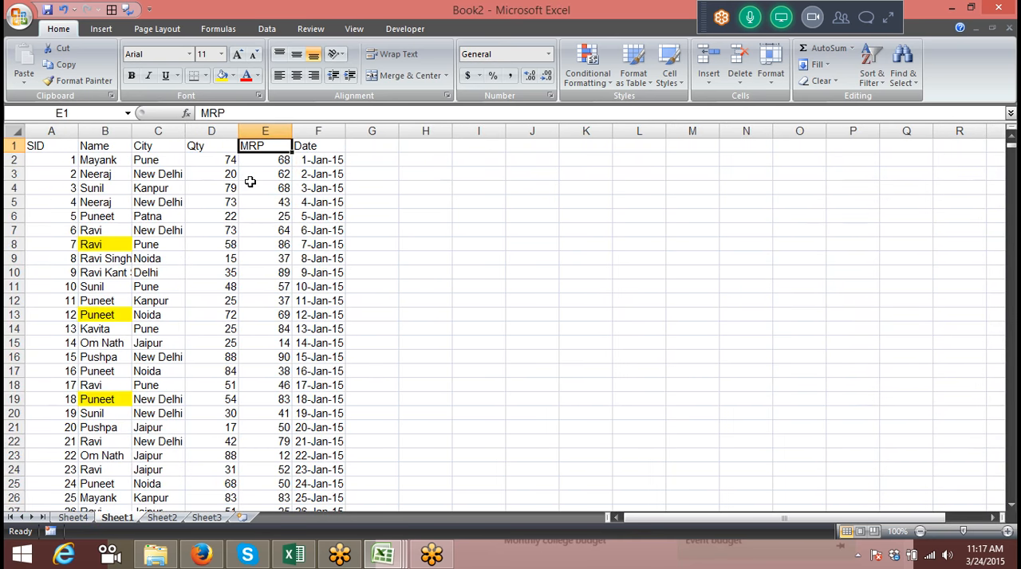
key("Left")
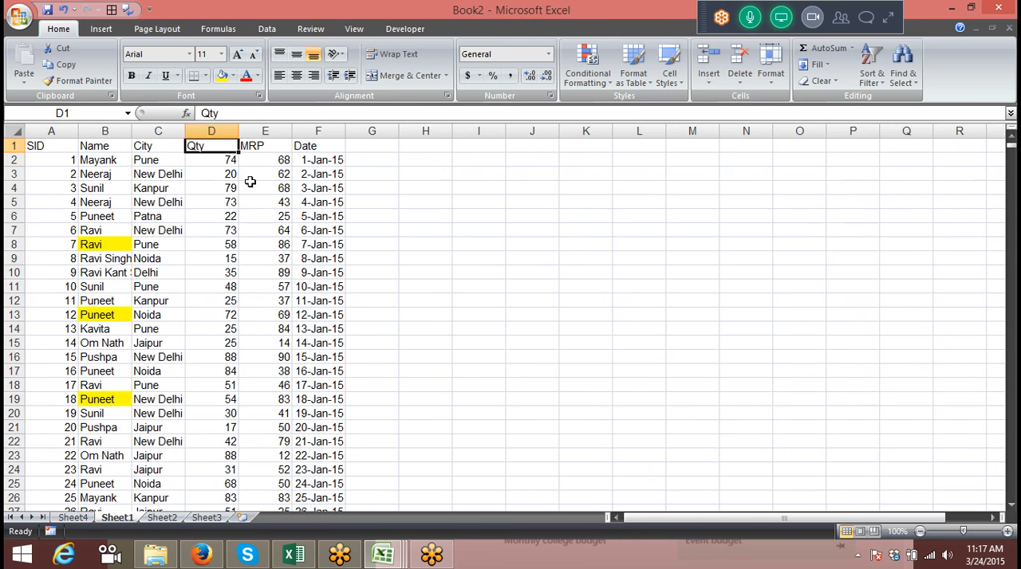
key("Down")
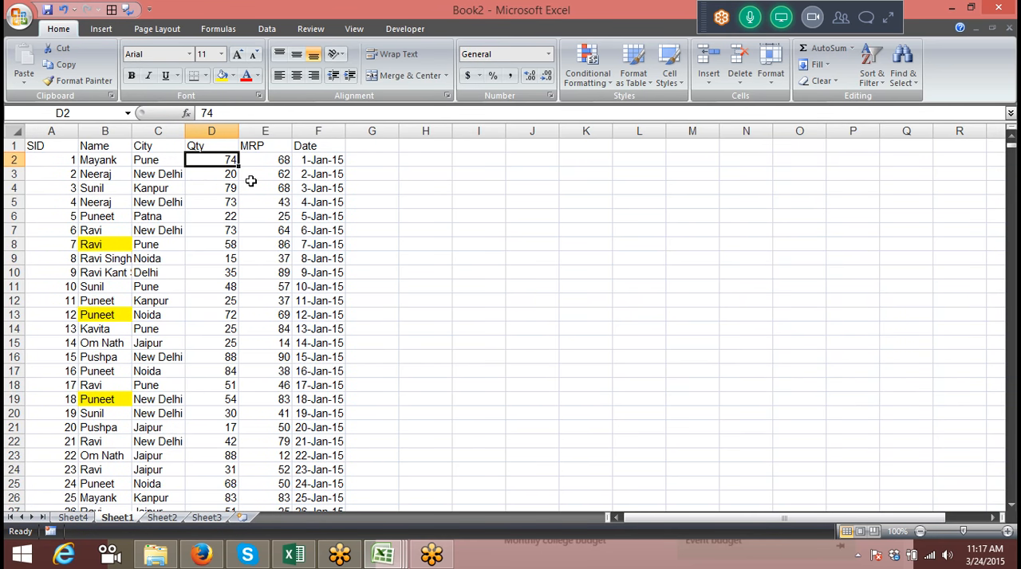
left_click(320, 131)
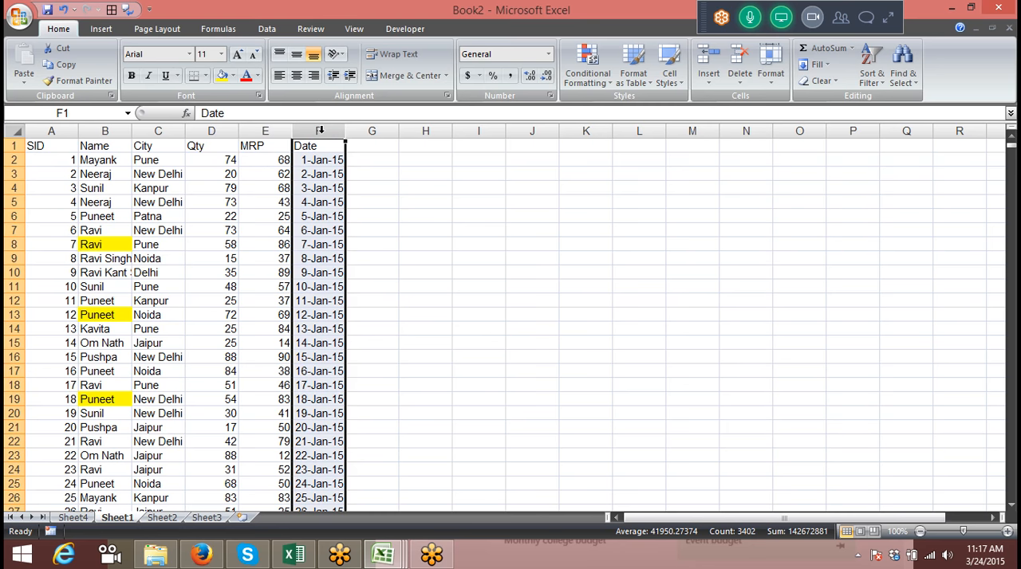
left_click(73, 517)
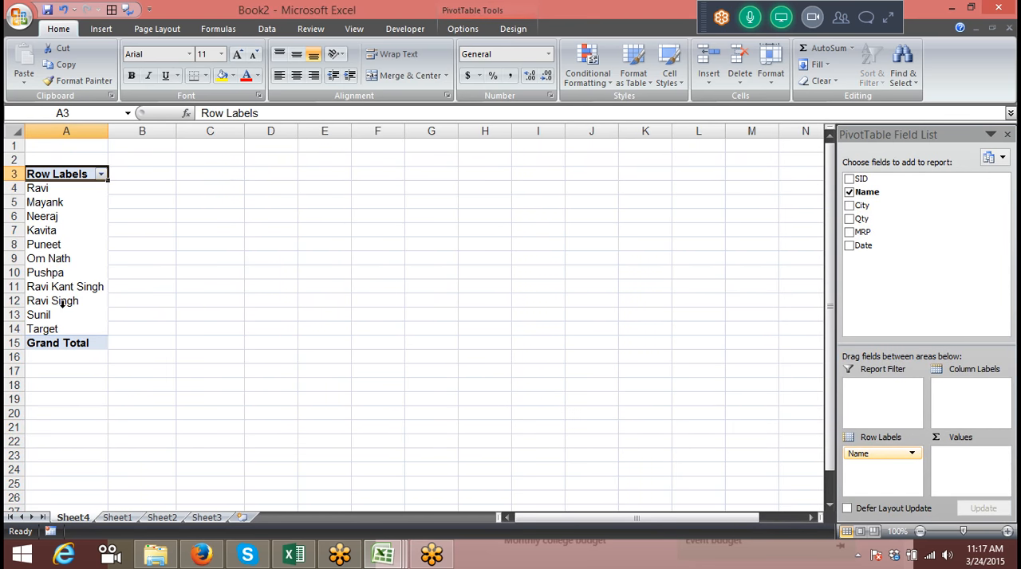
Select a name in the pivot table's row labels and display the PivotTable options tools
left_click(57, 219)
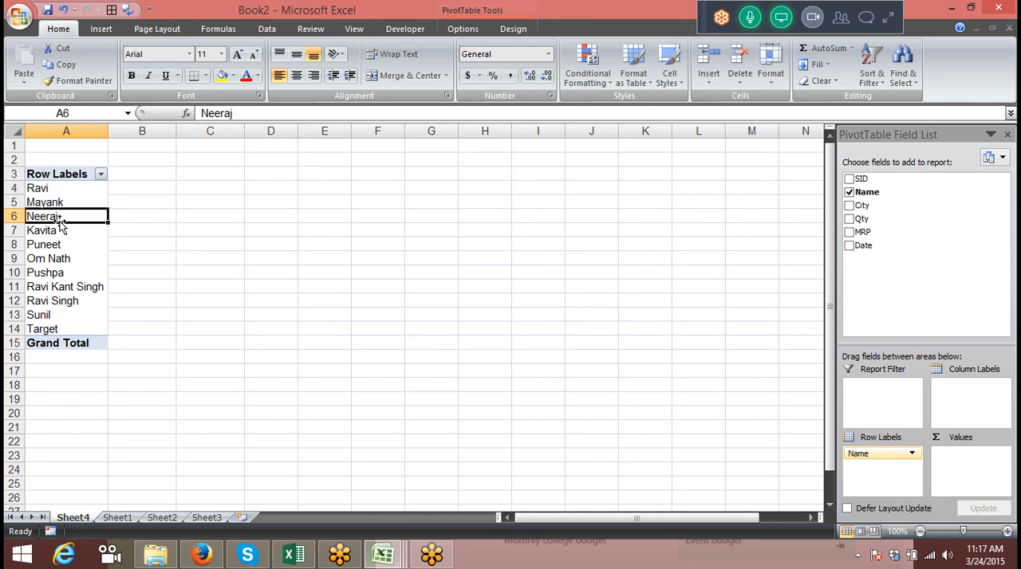
right_click(60, 217)
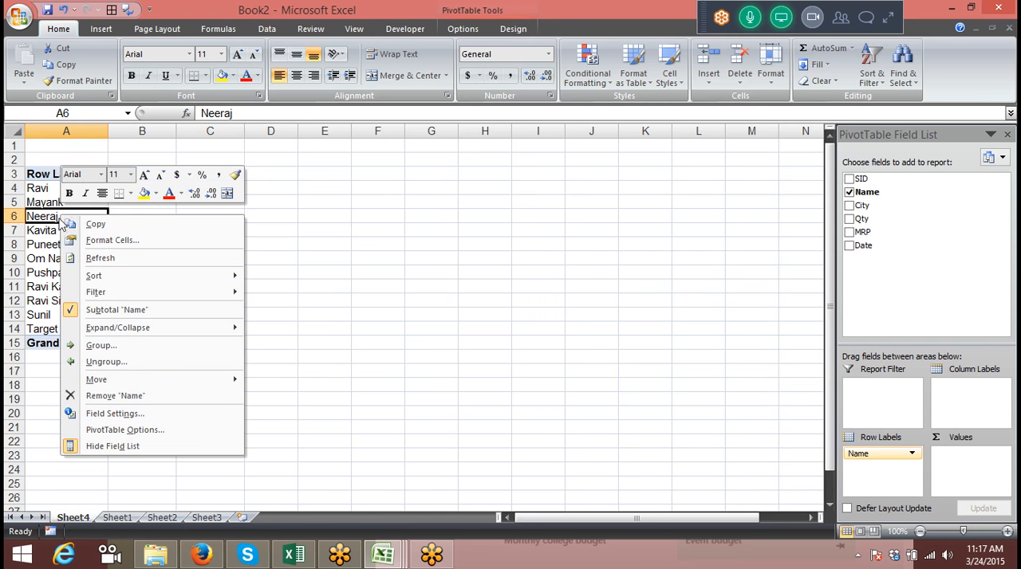
left_click(52, 209)
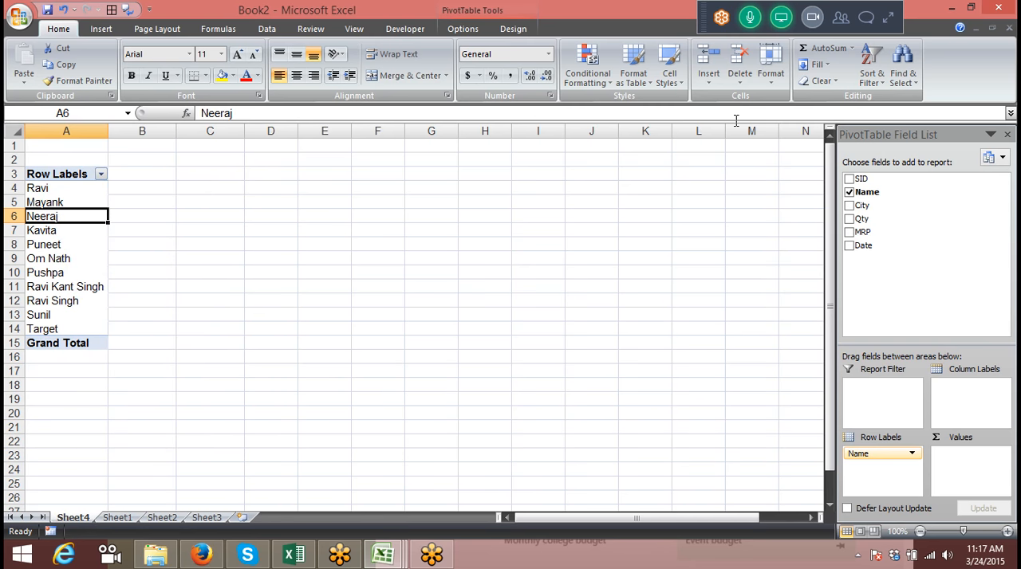
left_click(498, 8)
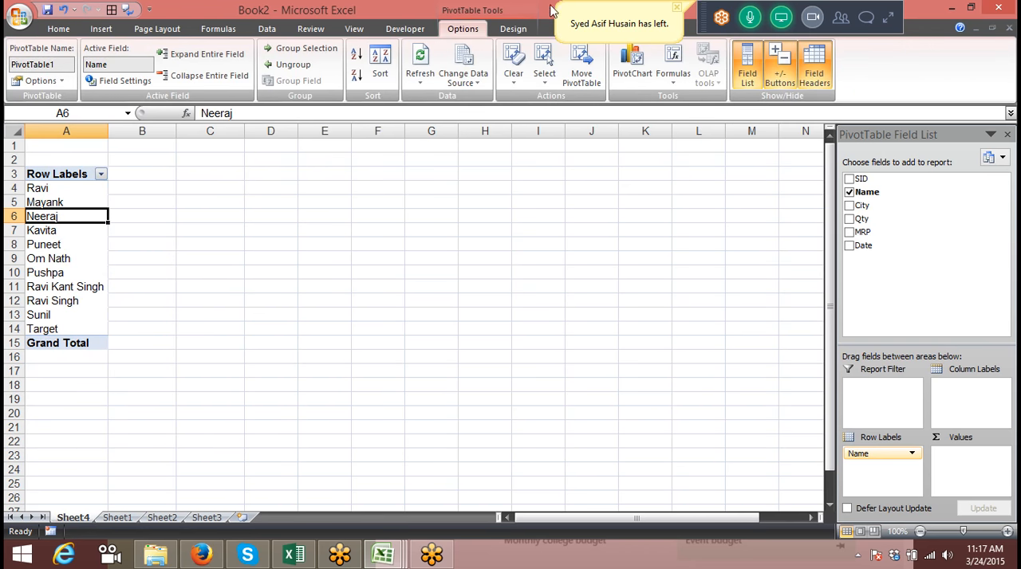
Switch to GoToMeeting, set the audio mode to VoIP only for all participants, and collapse the meeting controls
left_click(885, 18)
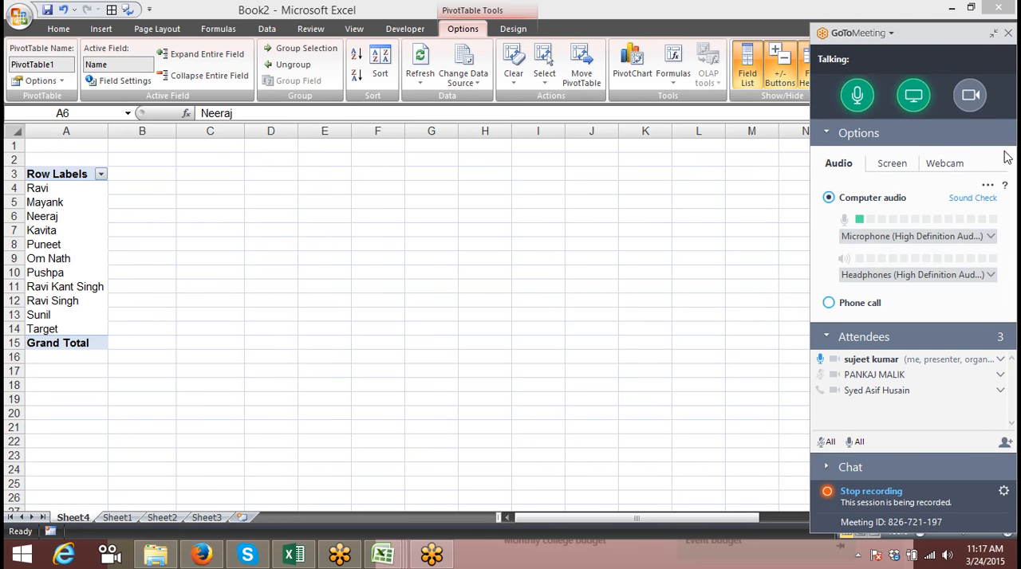
left_click(986, 185)
left_click(906, 204)
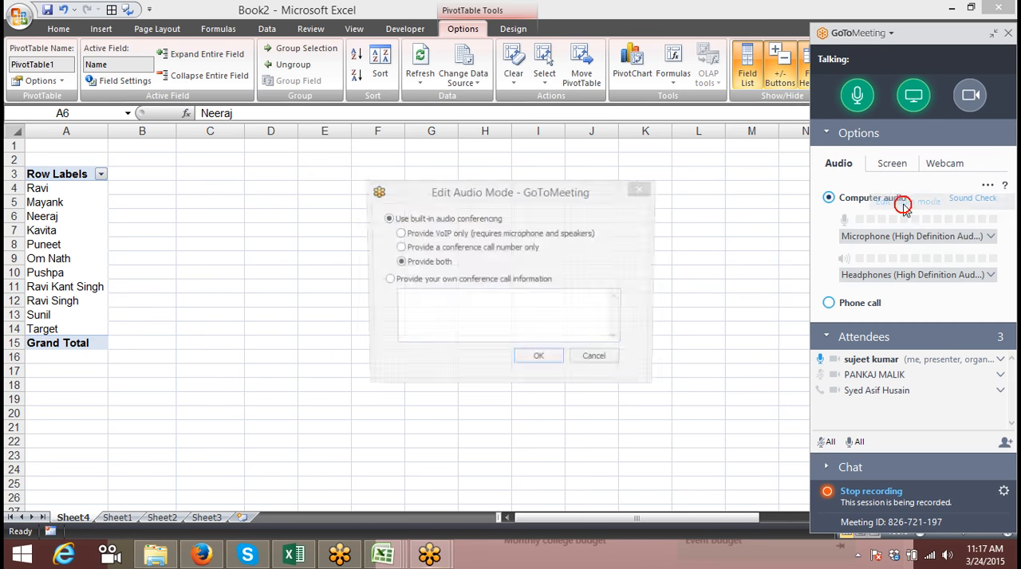
left_click(551, 233)
left_click(540, 361)
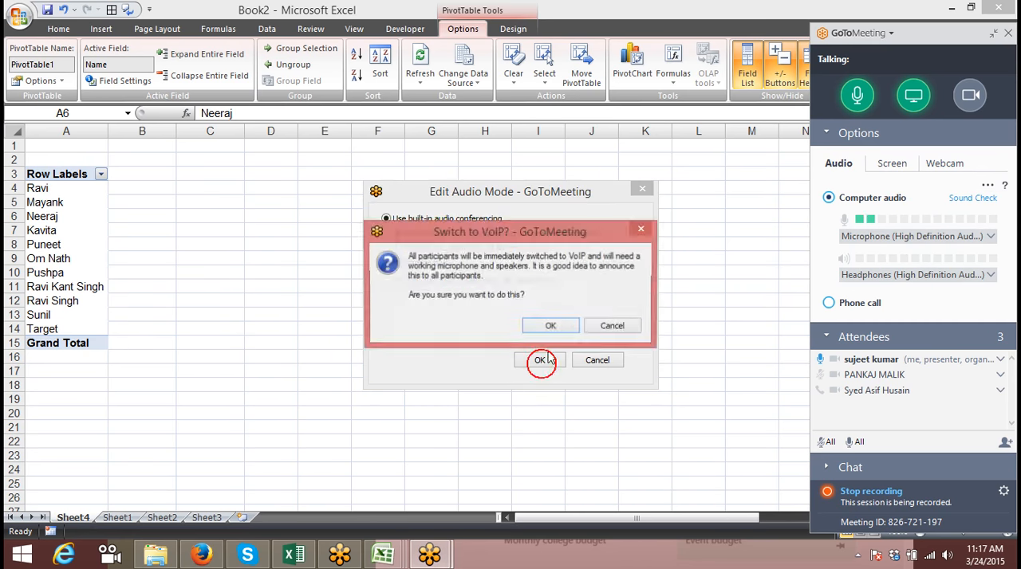
left_click(538, 359)
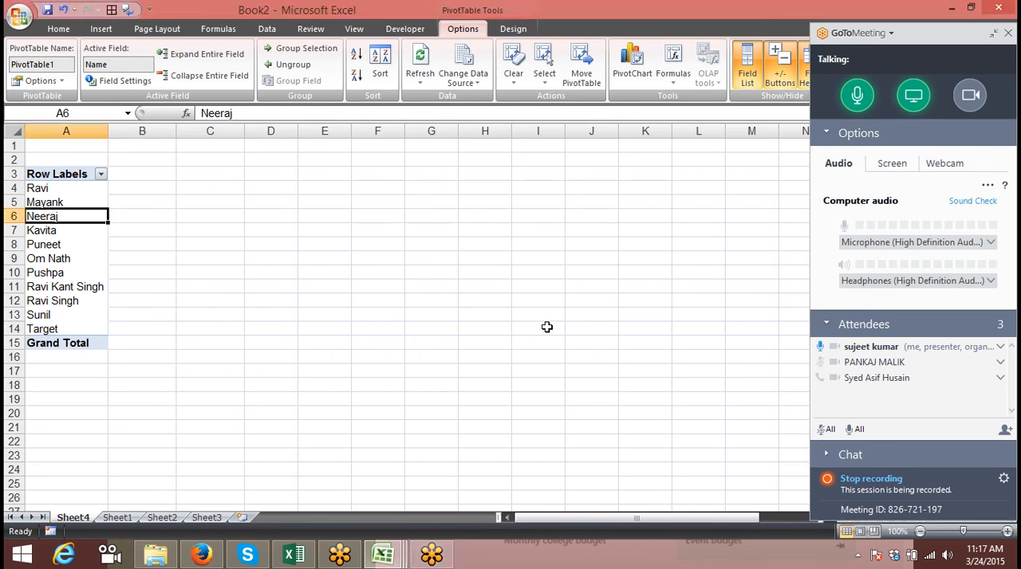
left_click(994, 35)
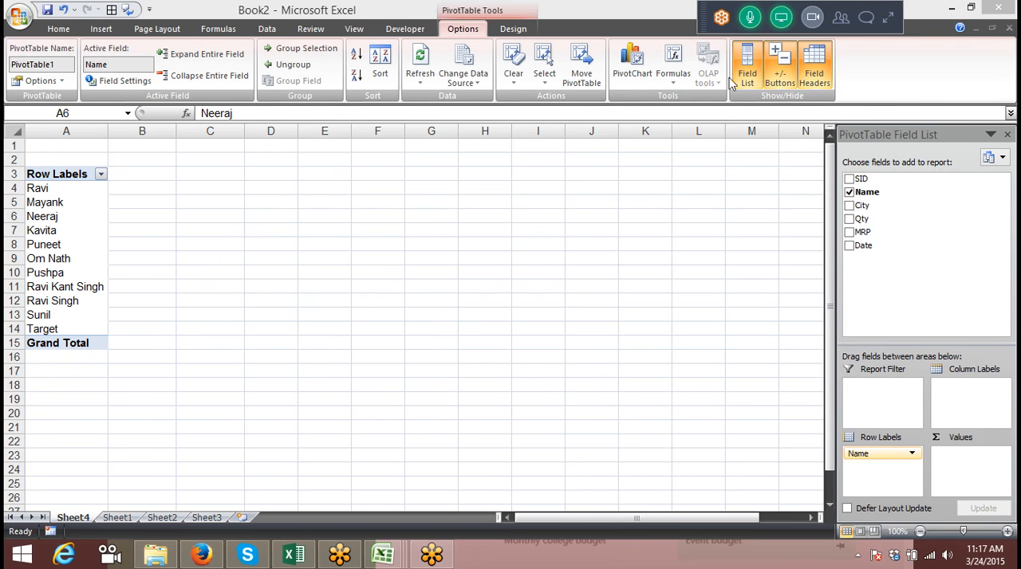
Add a calculated field named Total with the formula = MRP* Qty to the pivot table
left_click(670, 80)
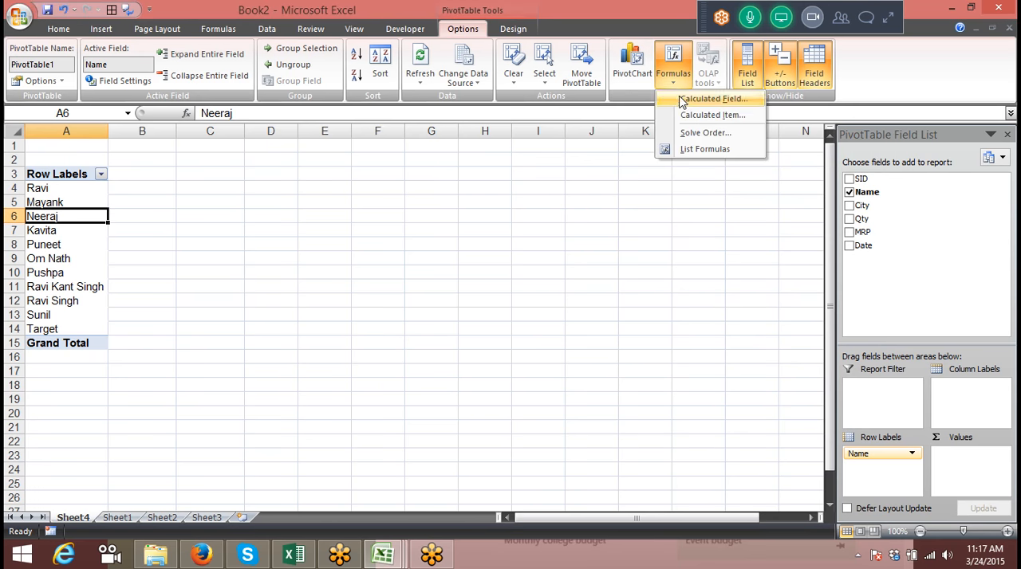
left_click(681, 97)
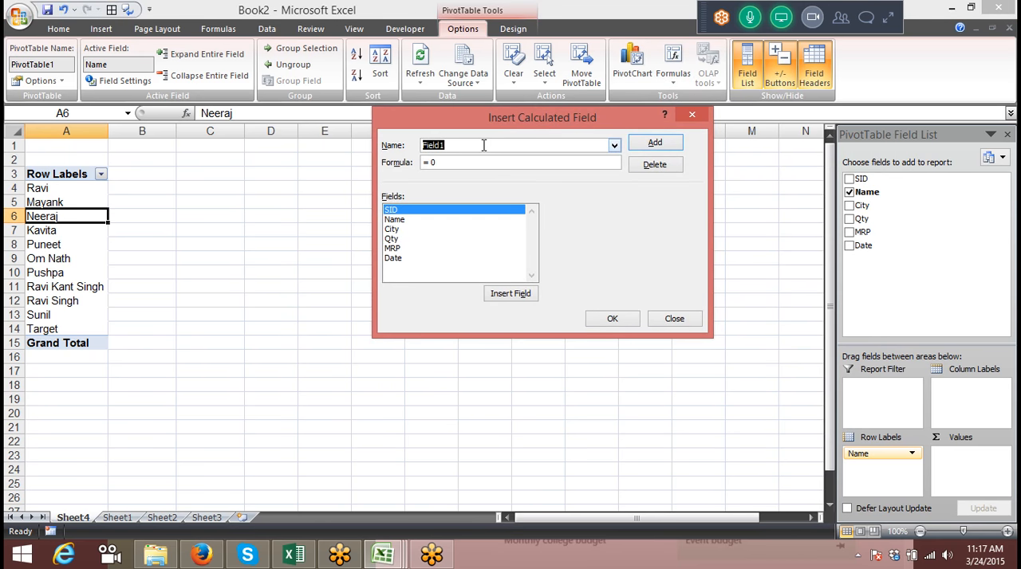
type("Total")
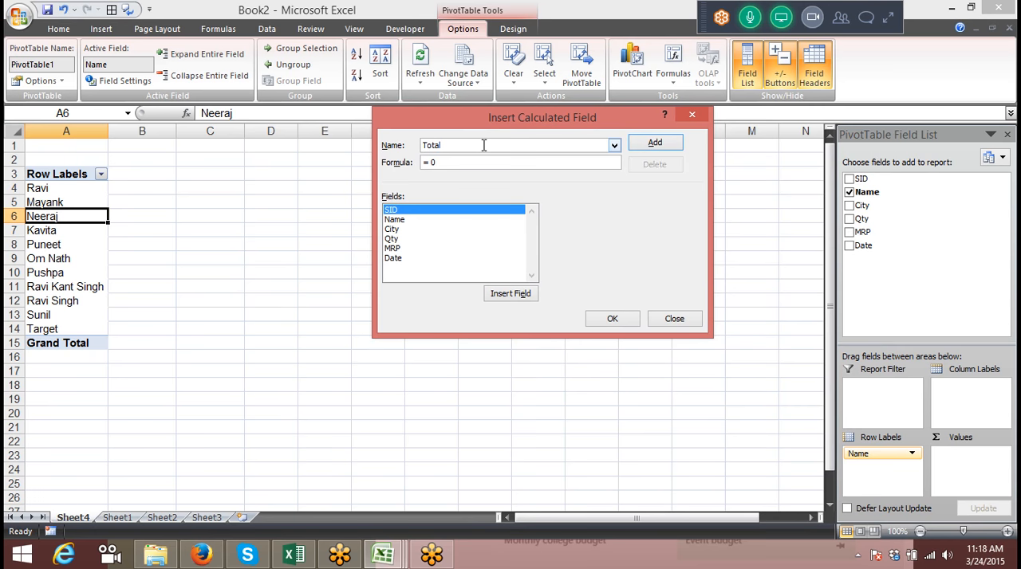
left_click(482, 161)
left_click(419, 248)
left_click(496, 294)
type("*")
left_click(420, 239)
left_click(508, 295)
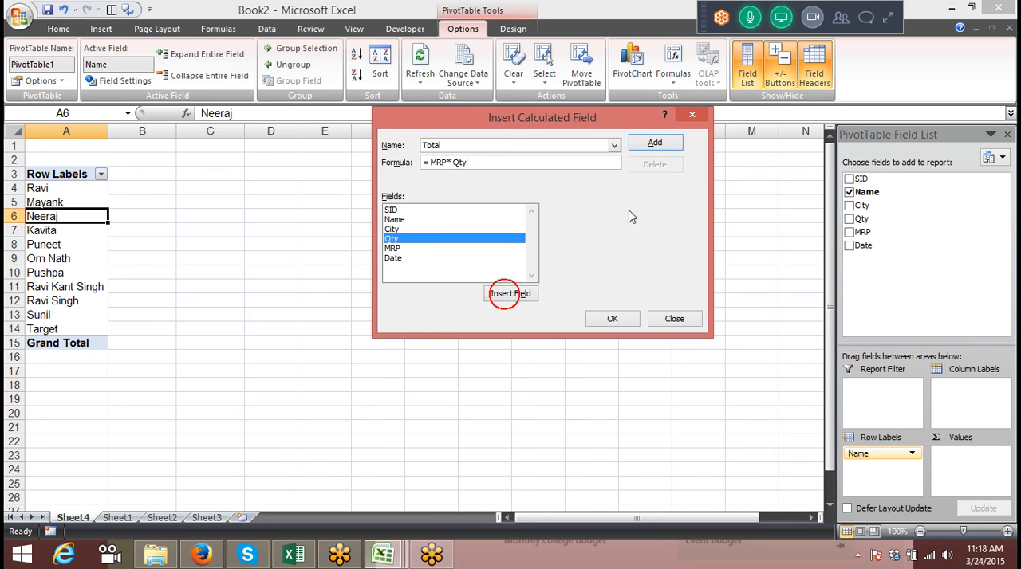
left_click(654, 142)
left_click(612, 319)
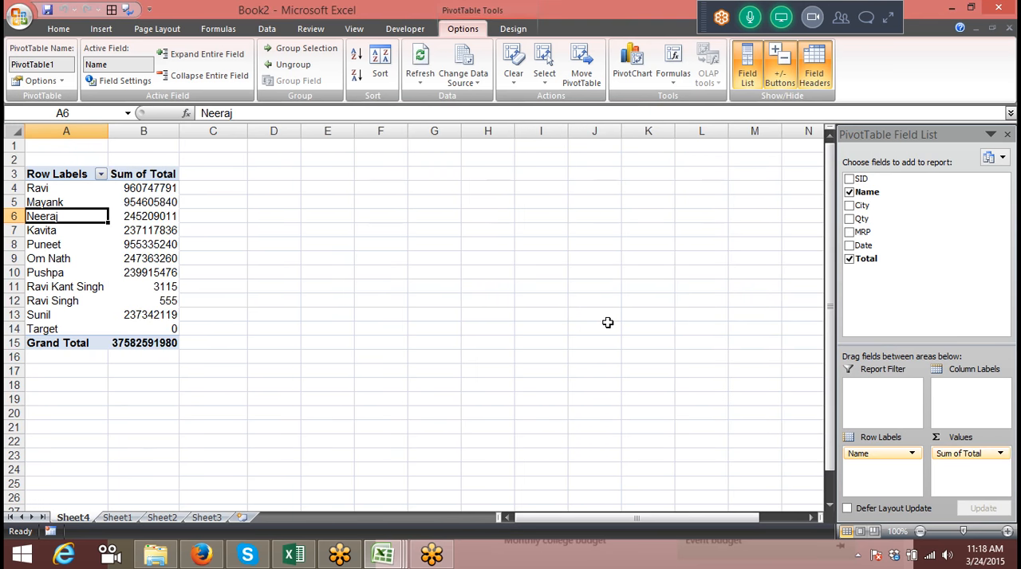
Add a calculated field named Tax with the formula =Total*12.36% to the pivot table
left_click(150, 194)
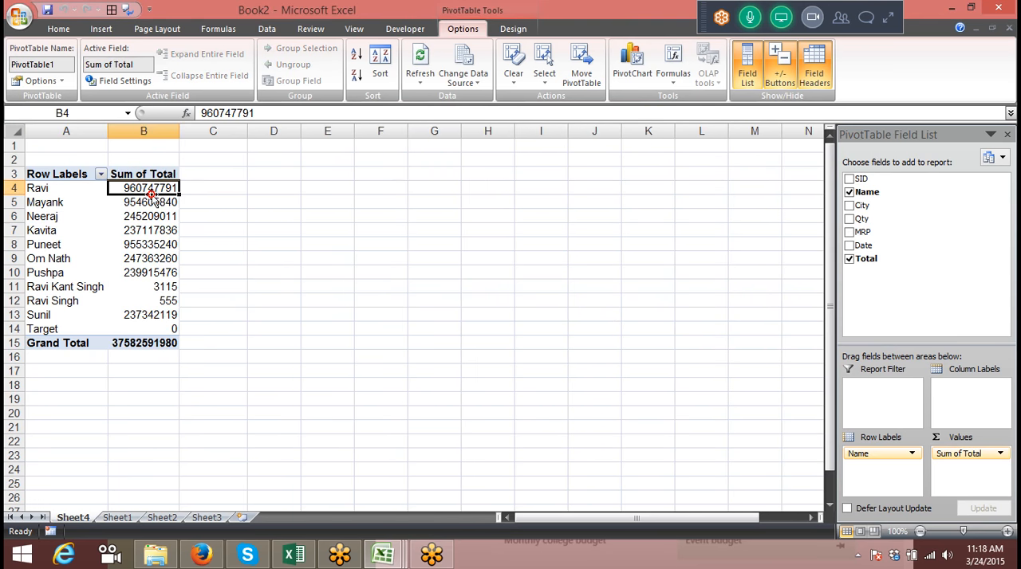
left_click(683, 82)
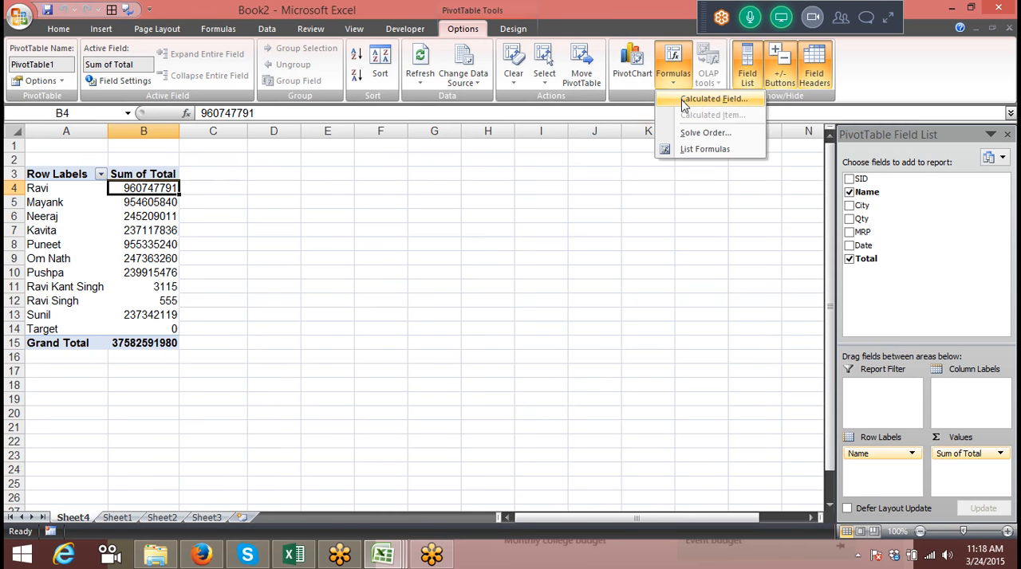
left_click(710, 98)
type("Tax")
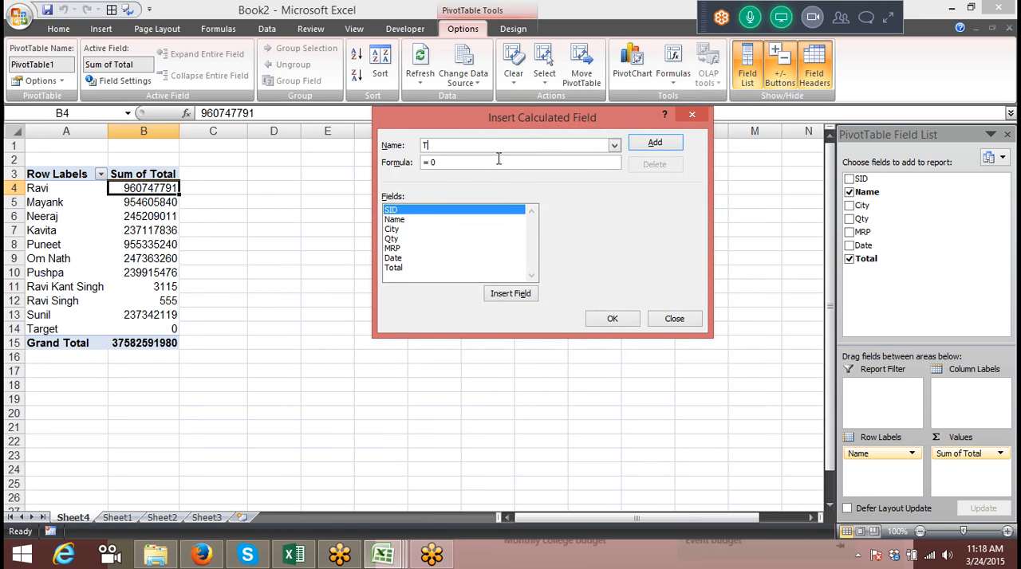
left_click(401, 269)
left_click(492, 298)
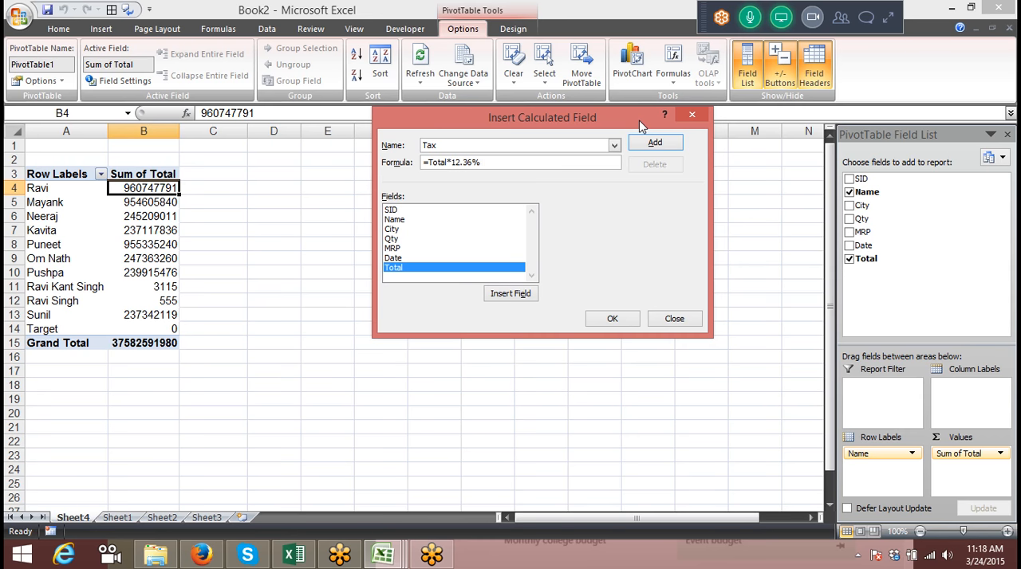
left_click(665, 147)
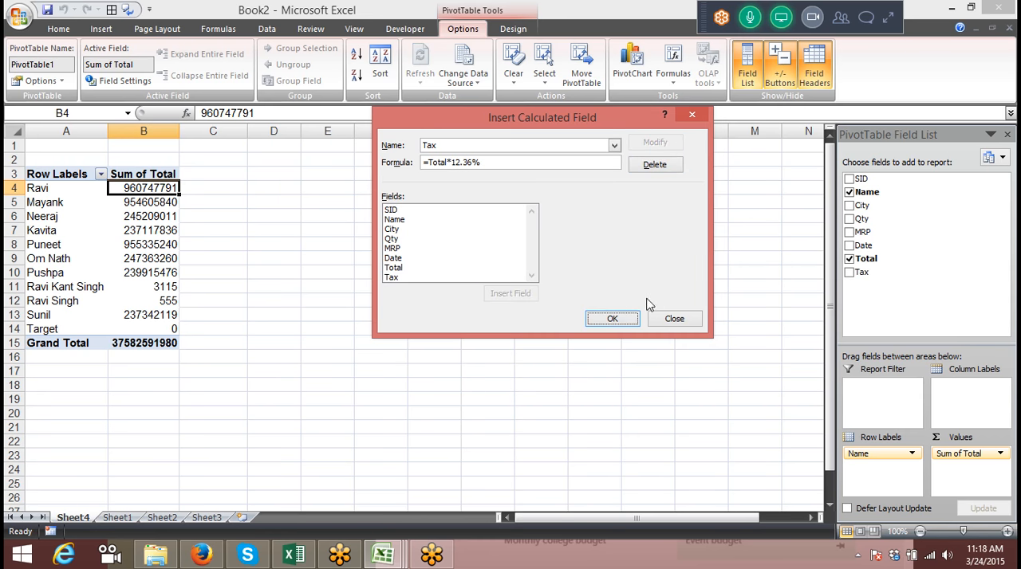
left_click(625, 315)
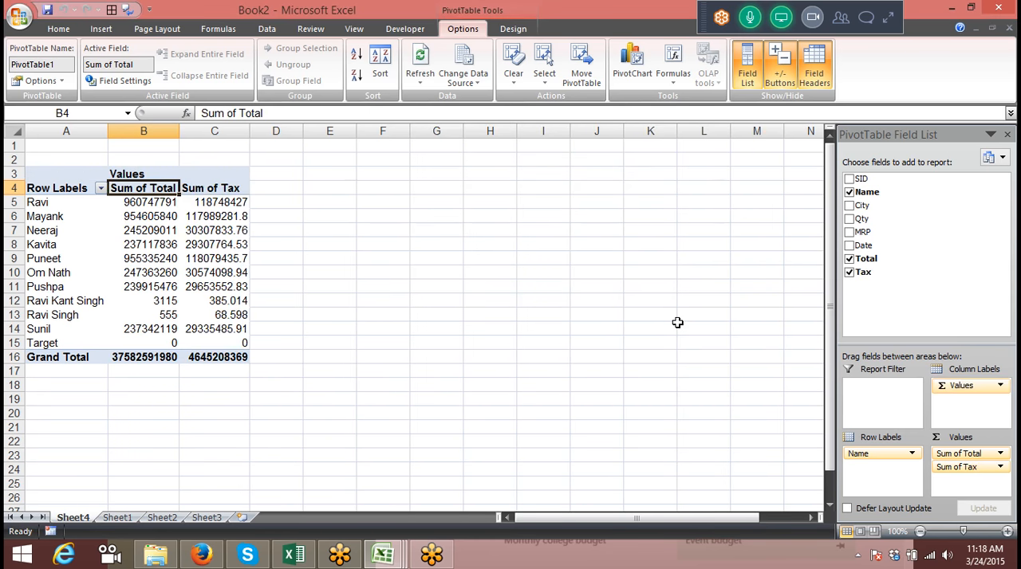
Define a calculated field named Com with the formula =Total*2%
left_click(673, 78)
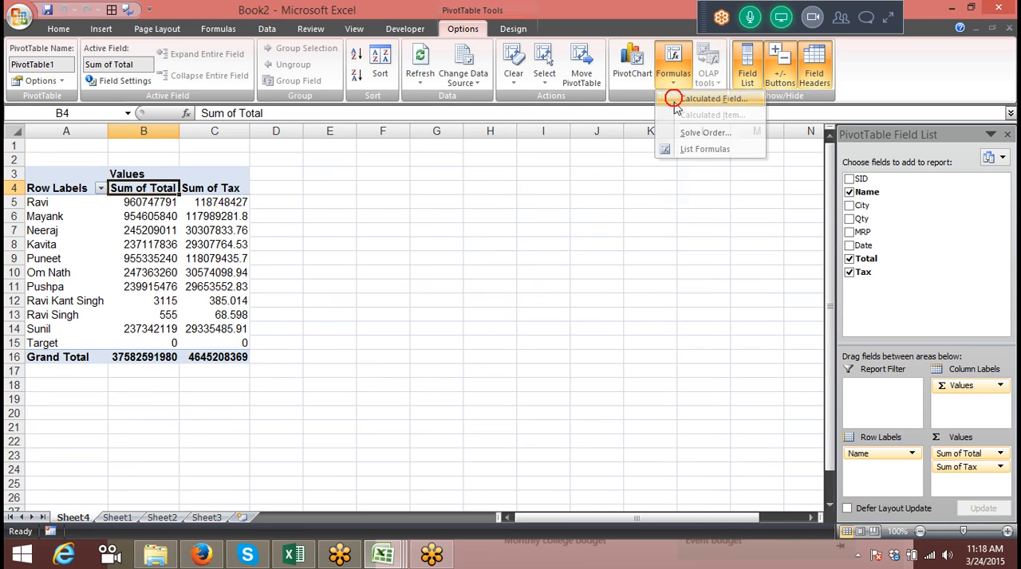
left_click(675, 100)
type("Com")
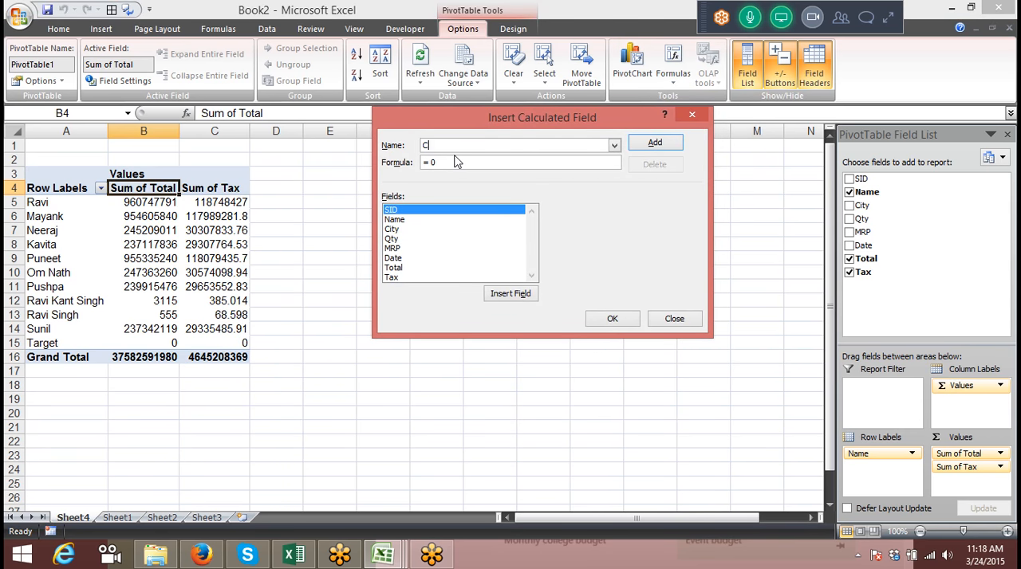
left_click(393, 267)
left_click(500, 295)
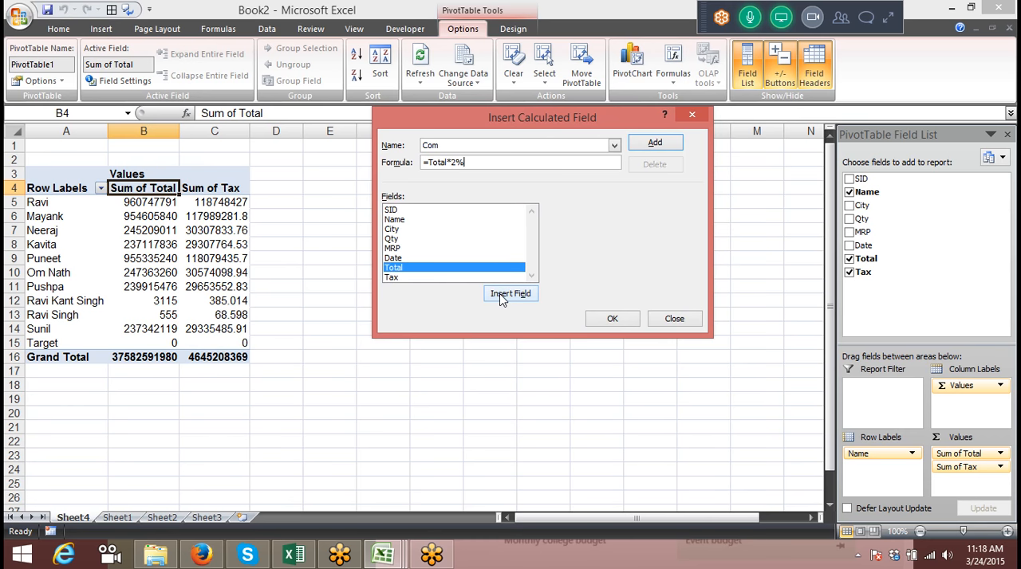
left_click(650, 142)
Mute one attendee in GoToMeeting and finish inserting the Com calculated field into the pivot table
left_click(888, 17)
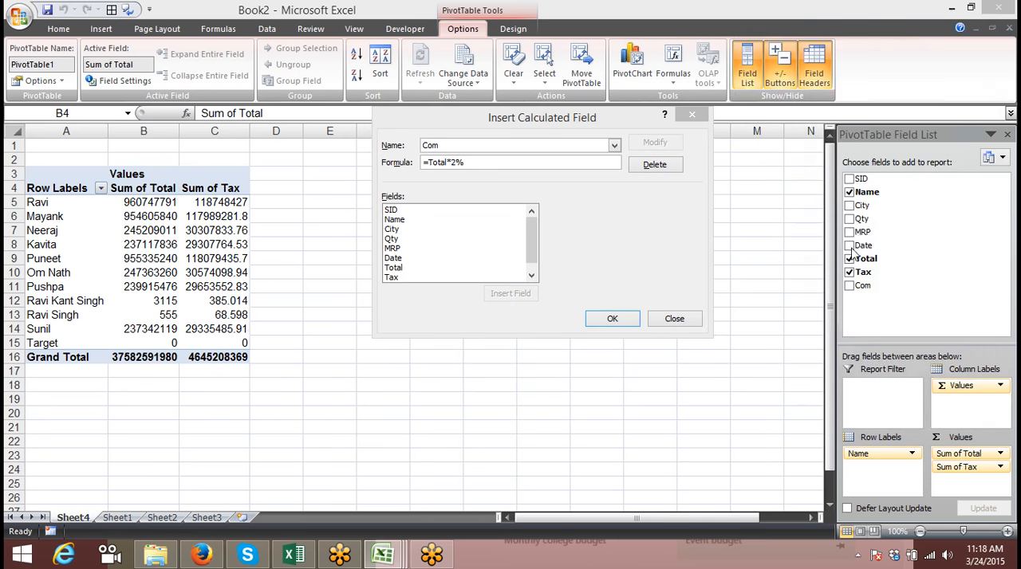
left_click(820, 380)
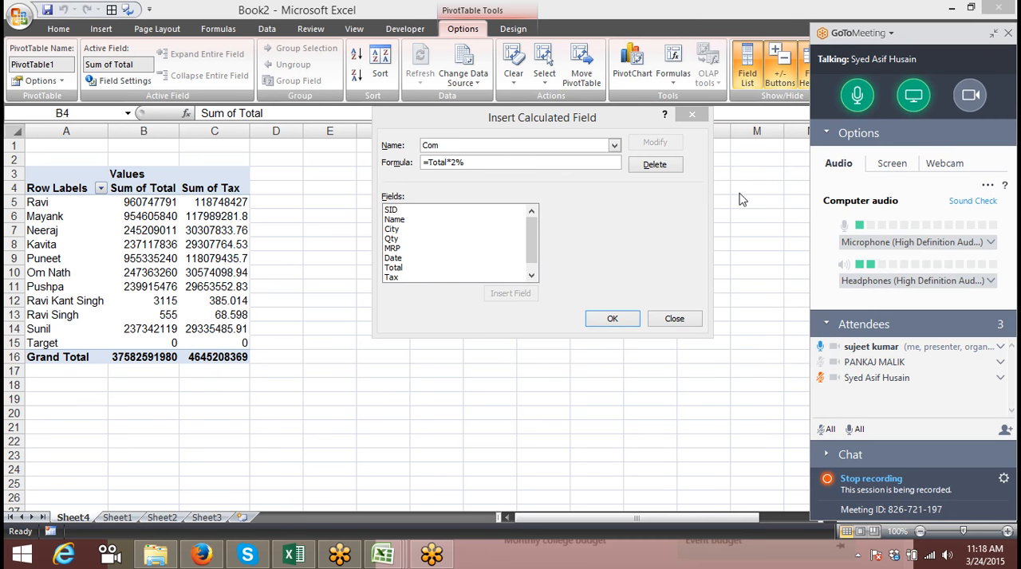
left_click(621, 319)
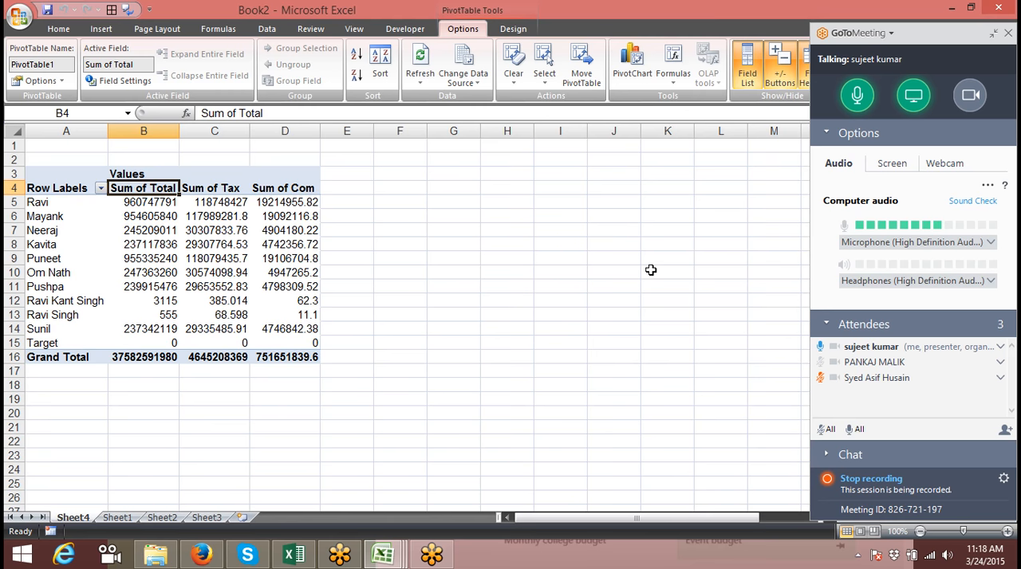
left_click(992, 33)
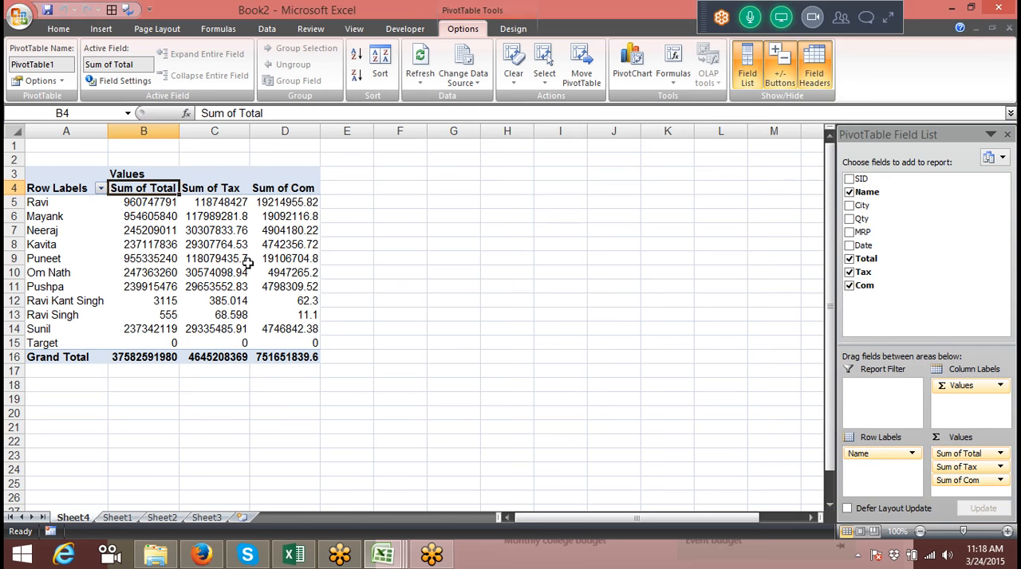
Replace the Total, Tax and Com sums in the pivot table's values with Qty and select the Sum of Qty header
left_click(200, 233)
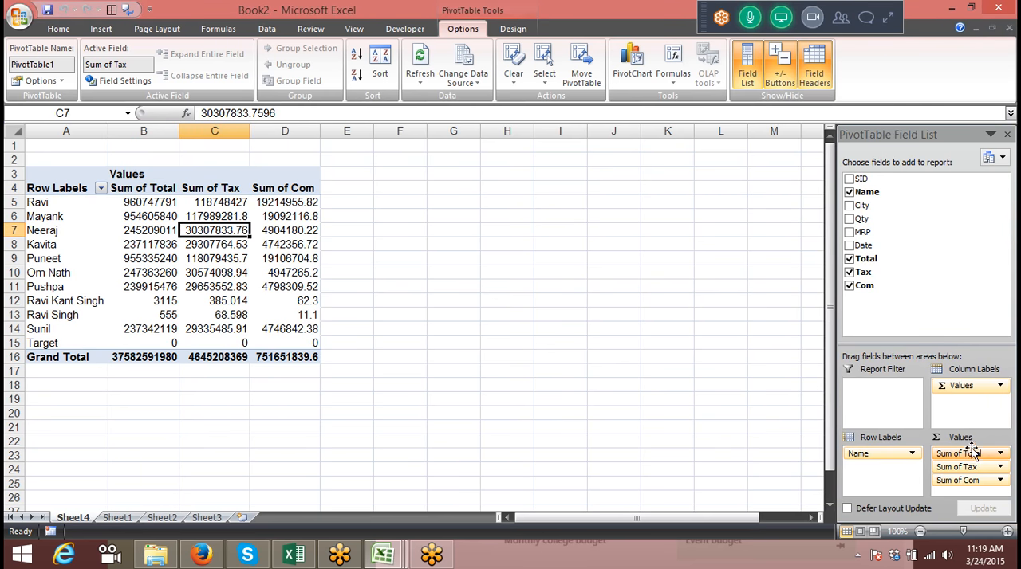
left_click_drag(972, 455, 947, 279)
left_click_drag(974, 454, 964, 281)
left_click_drag(883, 219, 966, 442)
left_click(142, 171)
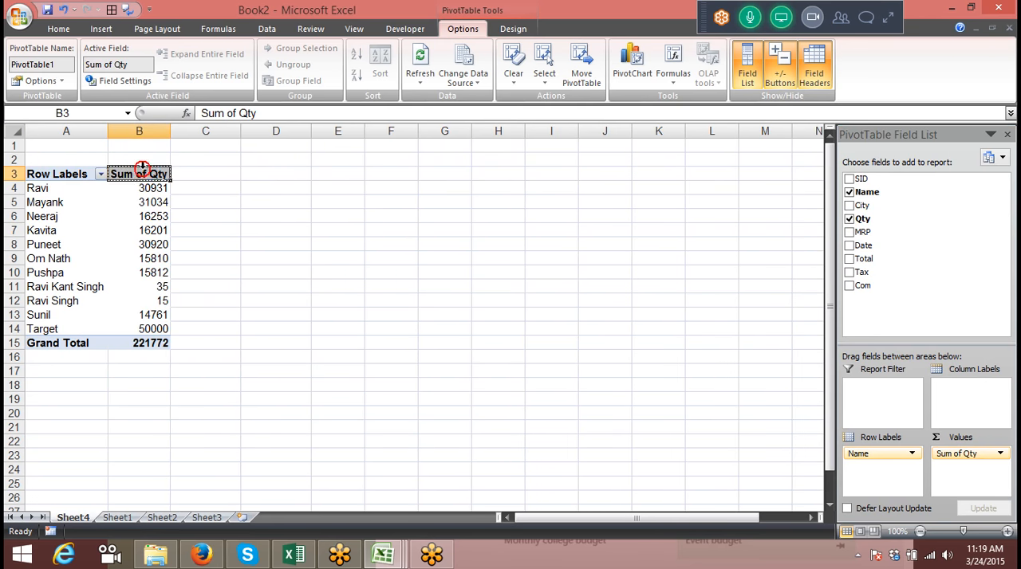
Summarize the pivot table's Qty values by Max and select the resulting values and header
double_click(142, 171)
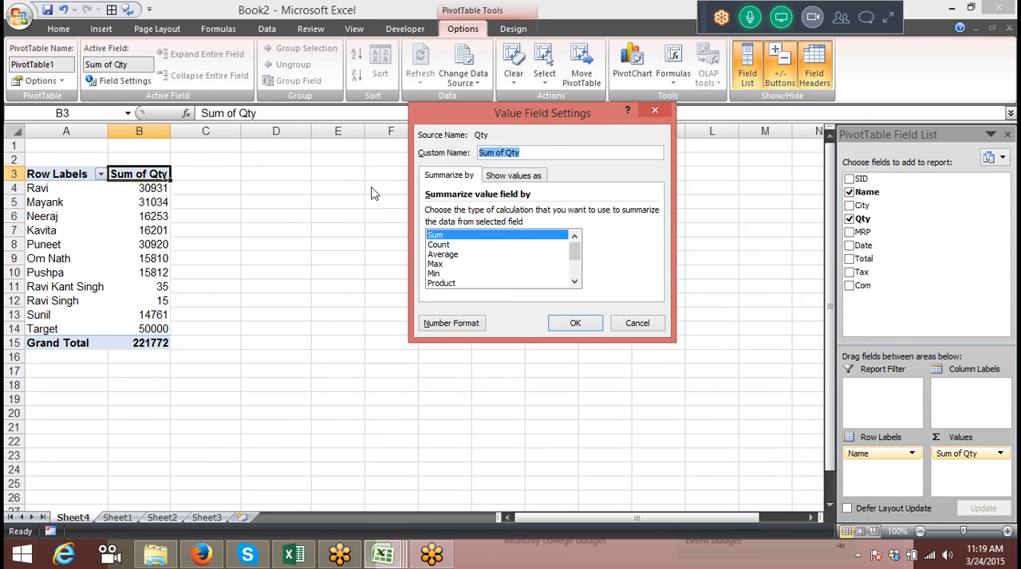
left_click(435, 264)
left_click(587, 323)
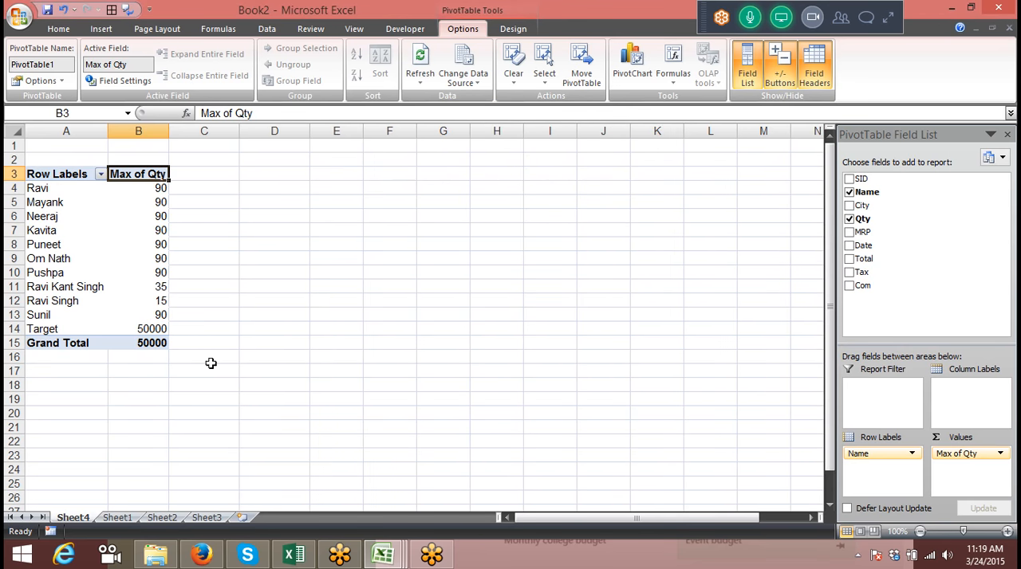
left_click_drag(151, 197, 143, 301)
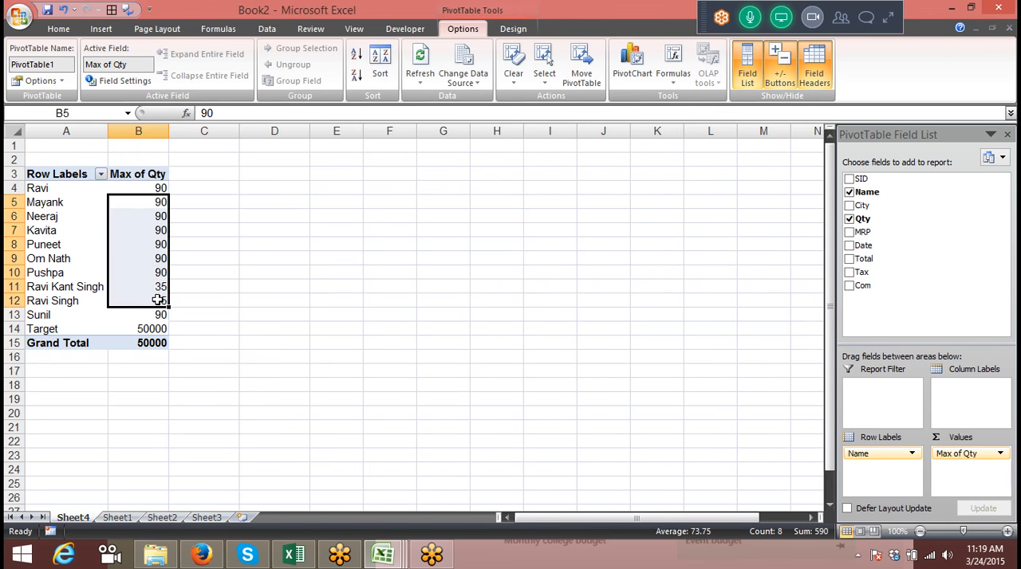
left_click(150, 186)
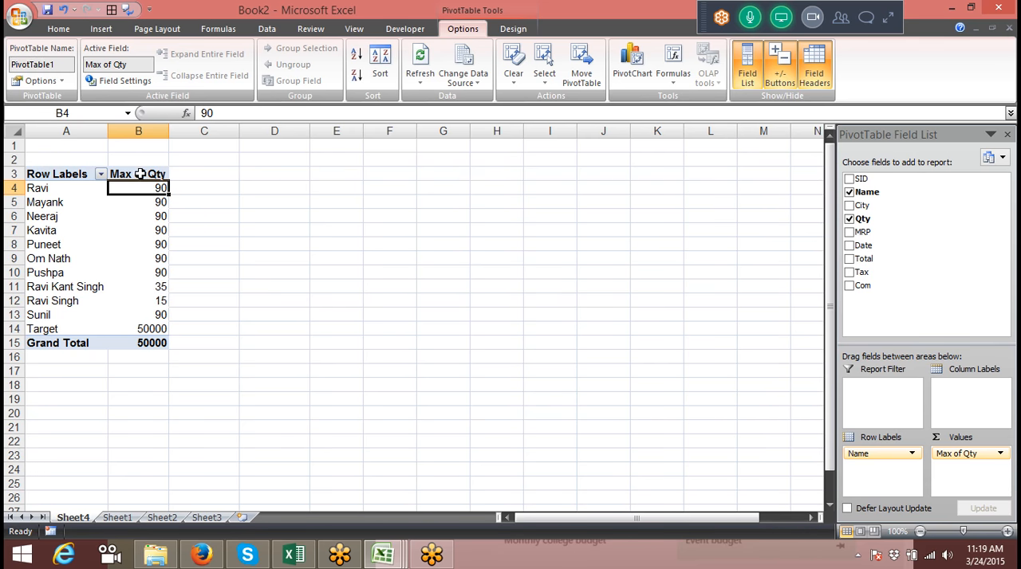
left_click(160, 176)
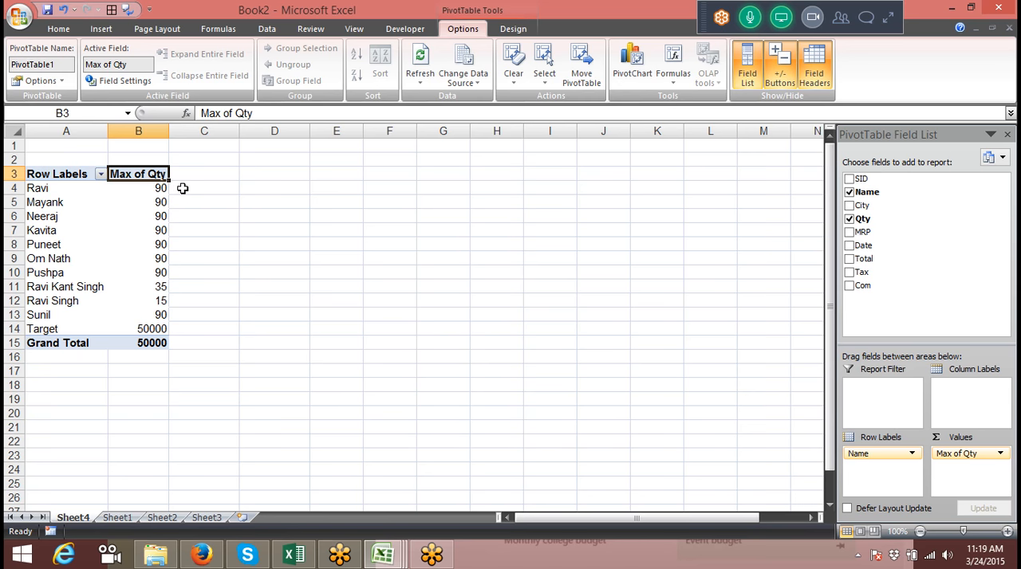
Enter an IF formula in C4 that returns 5000 when the first row's pivot Qty is >=90, otherwise 0
left_click(80, 190)
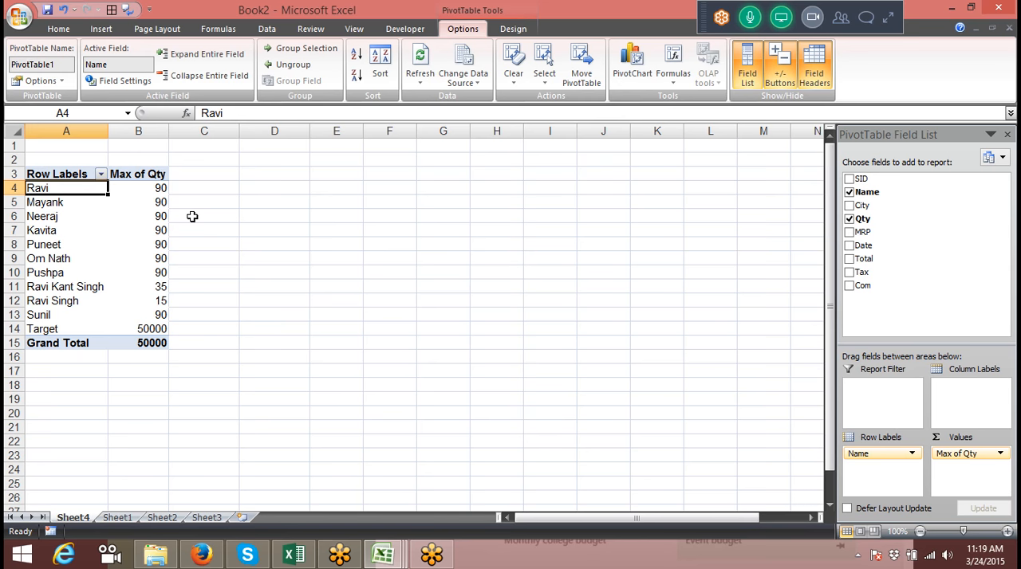
left_click(222, 187)
type("=if")
key("Tab")
key("Left")
type("<")
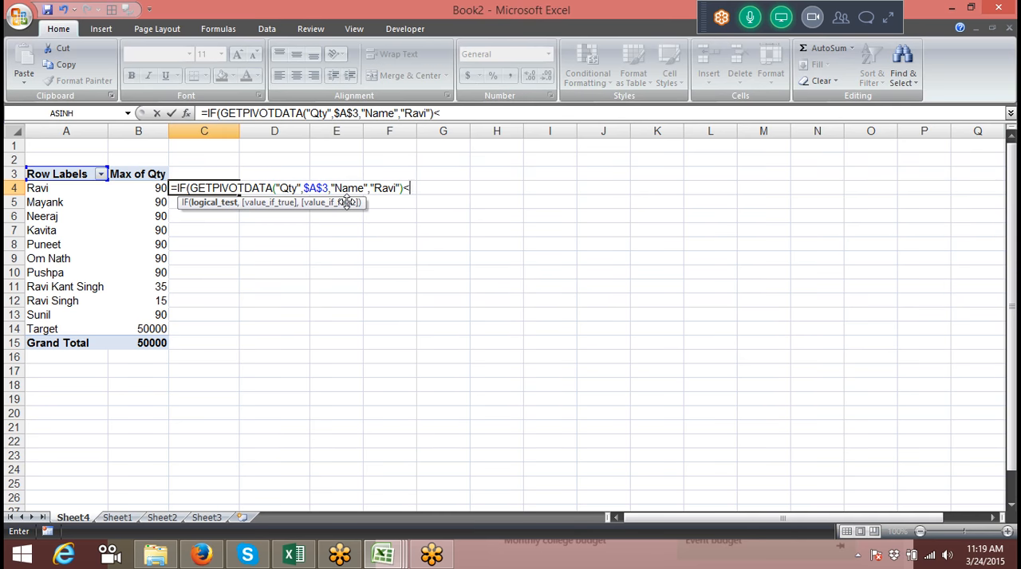
type("=")
key("BackSpace")
key("BackSpace")
type(">=90,")
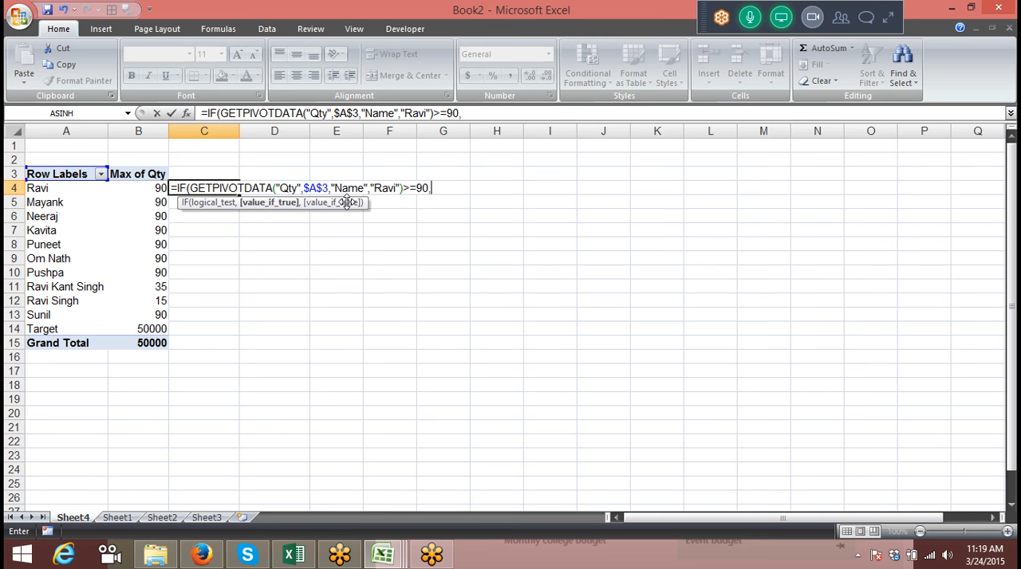
type("5000,10")
key("BackSpace")
key("BackSpace")
type("000,0")
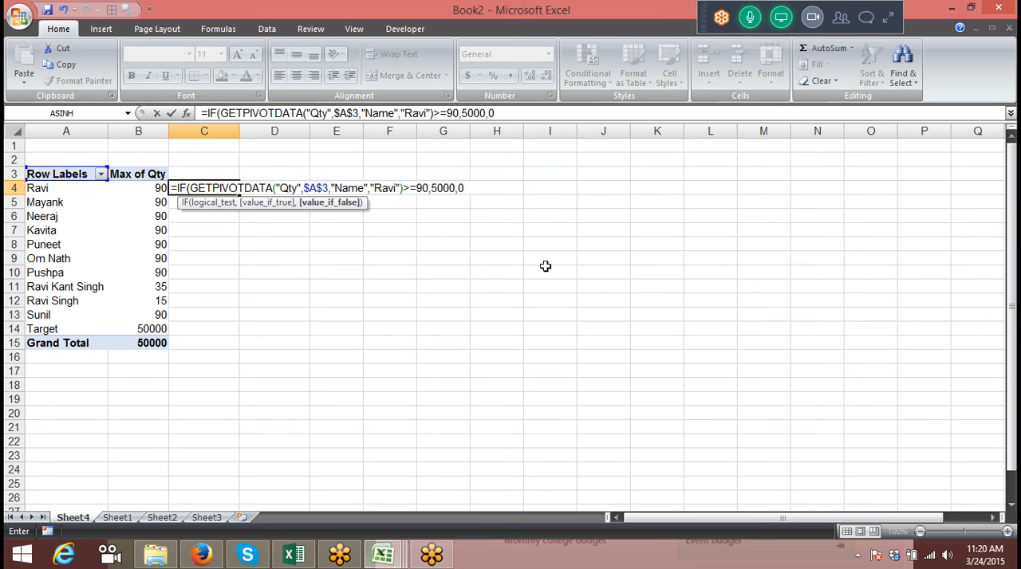
key("Return")
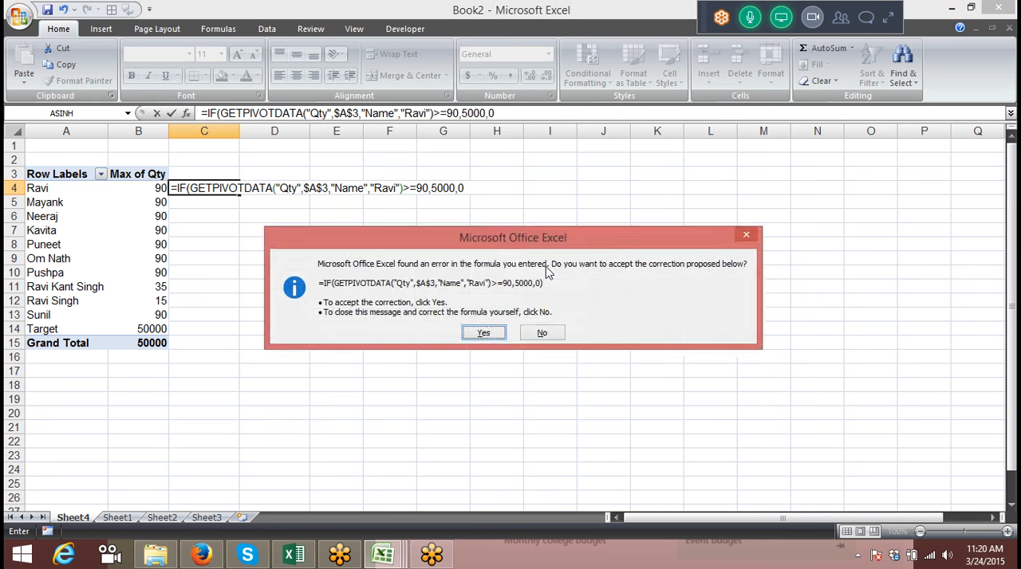
key("Return")
key("Up")
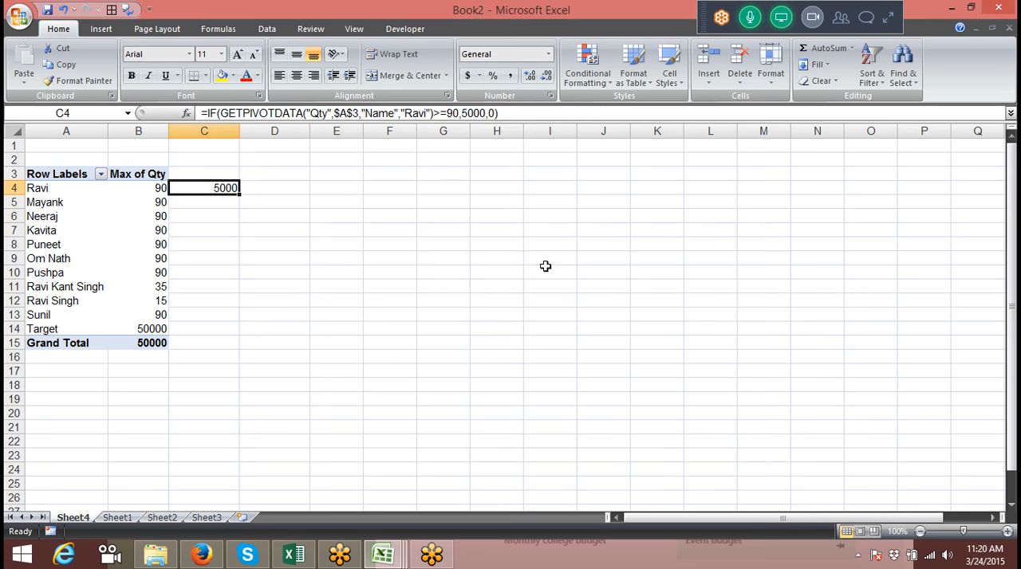
Start a calculated field named Inc for the pivot table and begin its formula with an if test on Qty
left_click(130, 188)
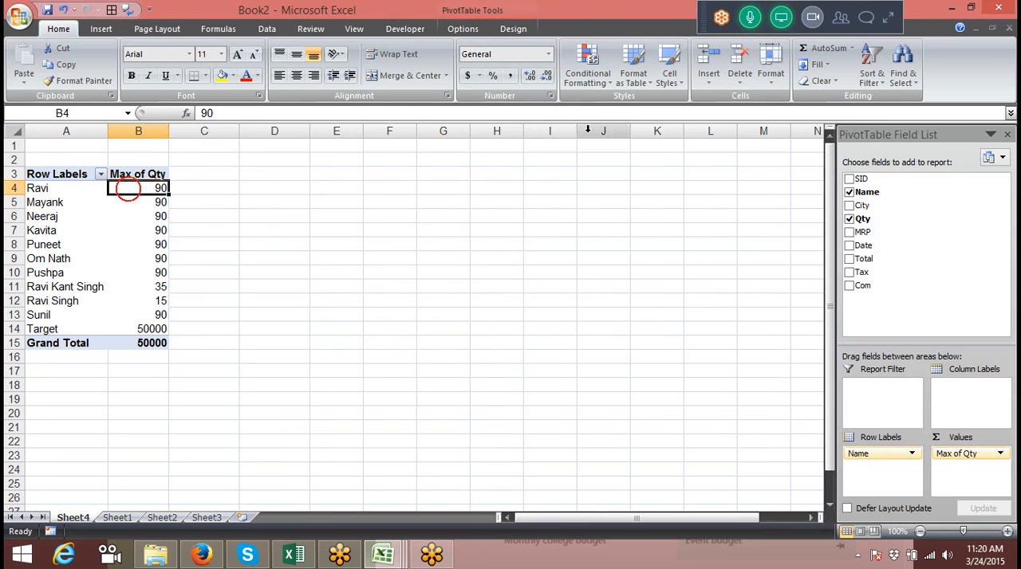
left_click(588, 70)
mouse_move(628, 117)
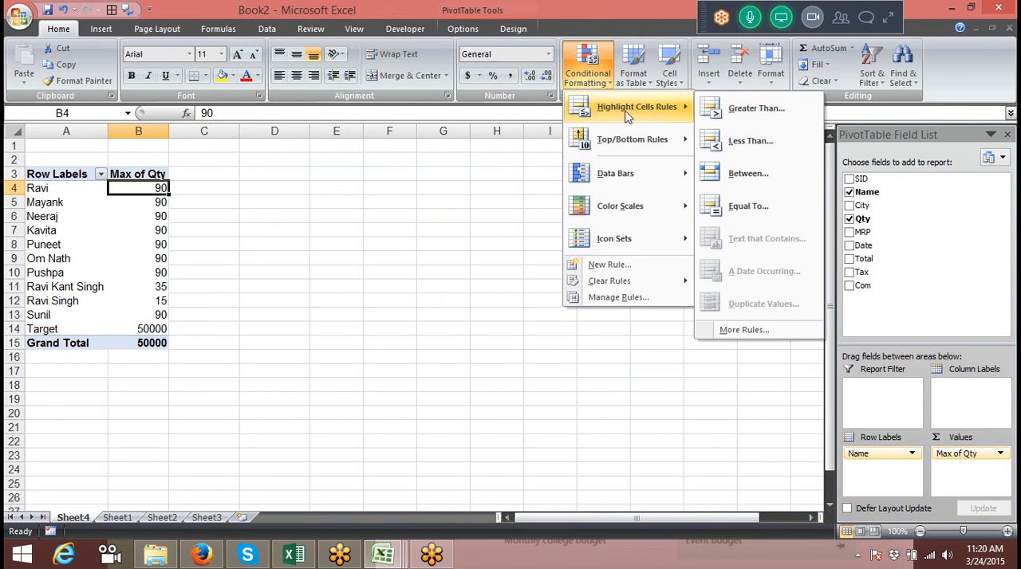
left_click(460, 29)
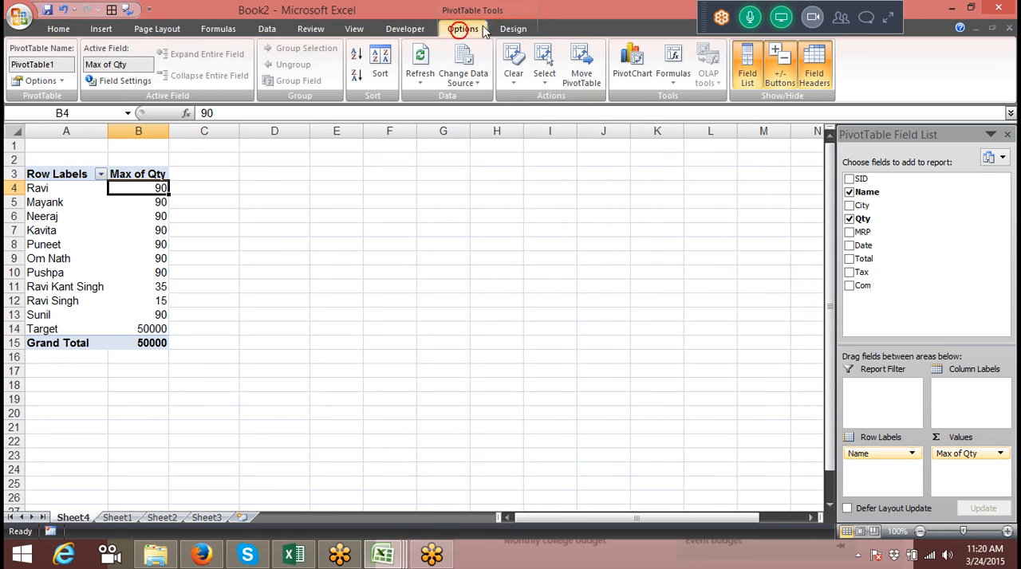
left_click(672, 70)
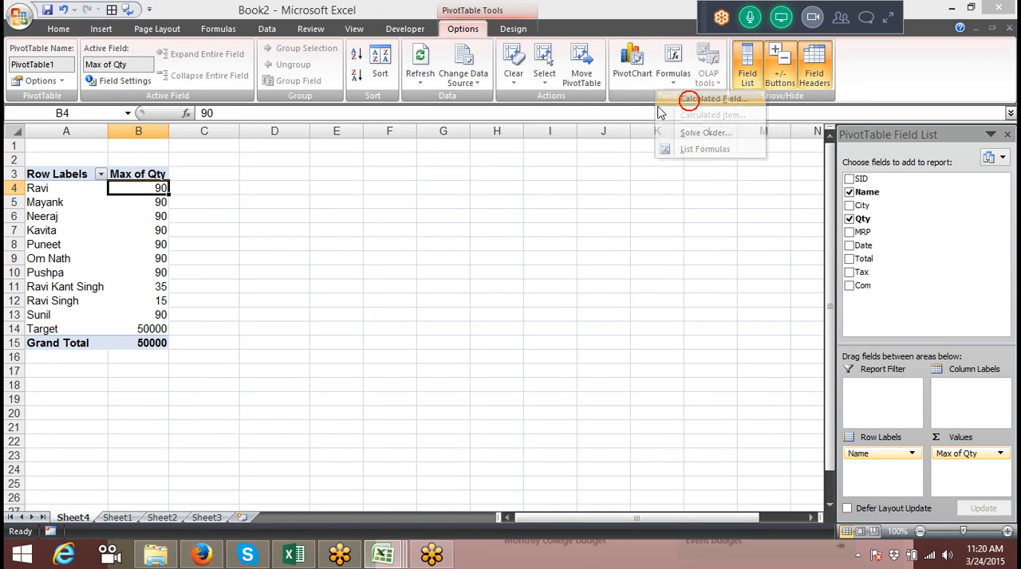
left_click(688, 100)
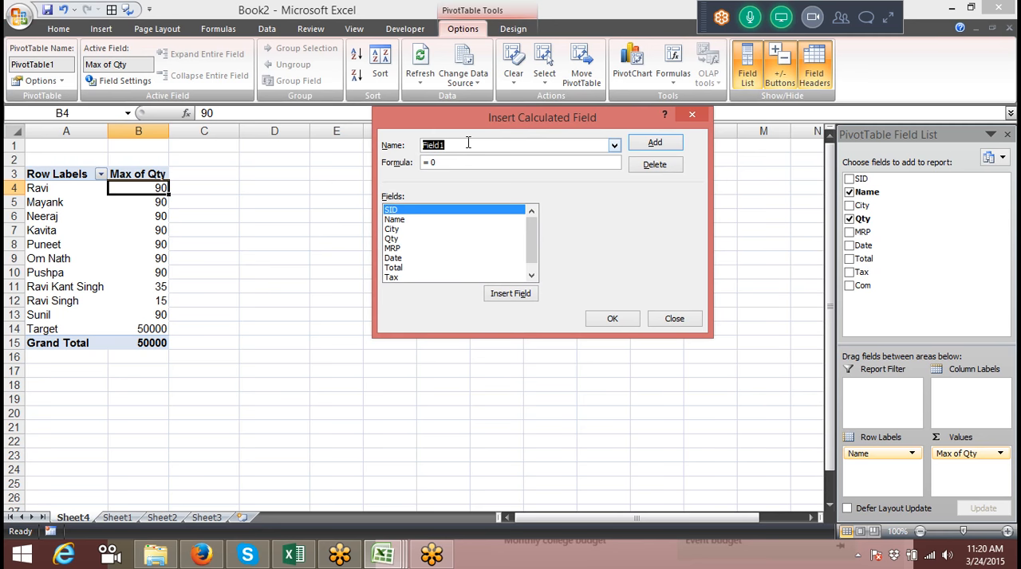
type("Inc")
left_click(448, 163)
key("BackSpace")
type("if(")
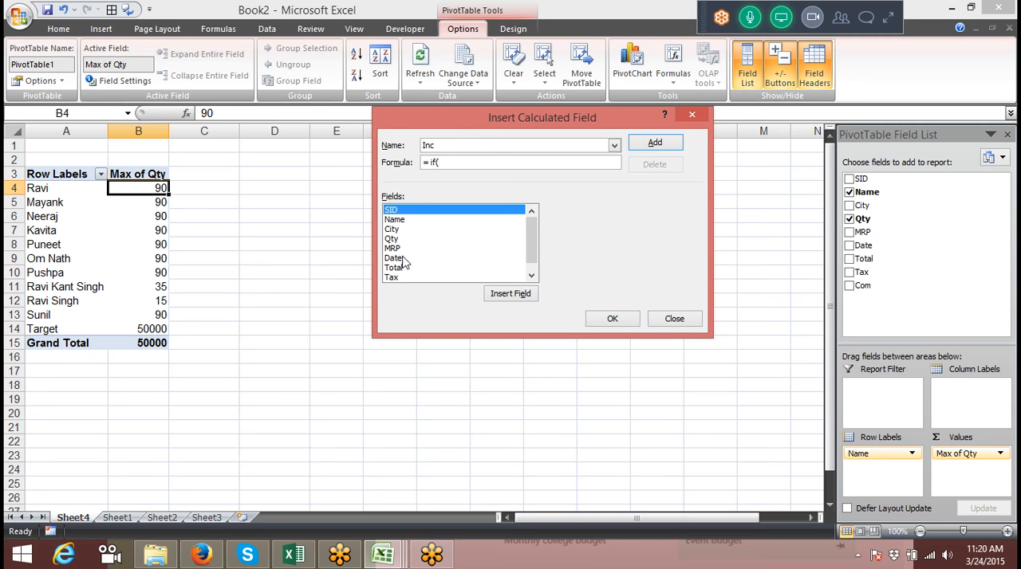
left_click_drag(531, 252, 533, 276)
double_click(392, 229)
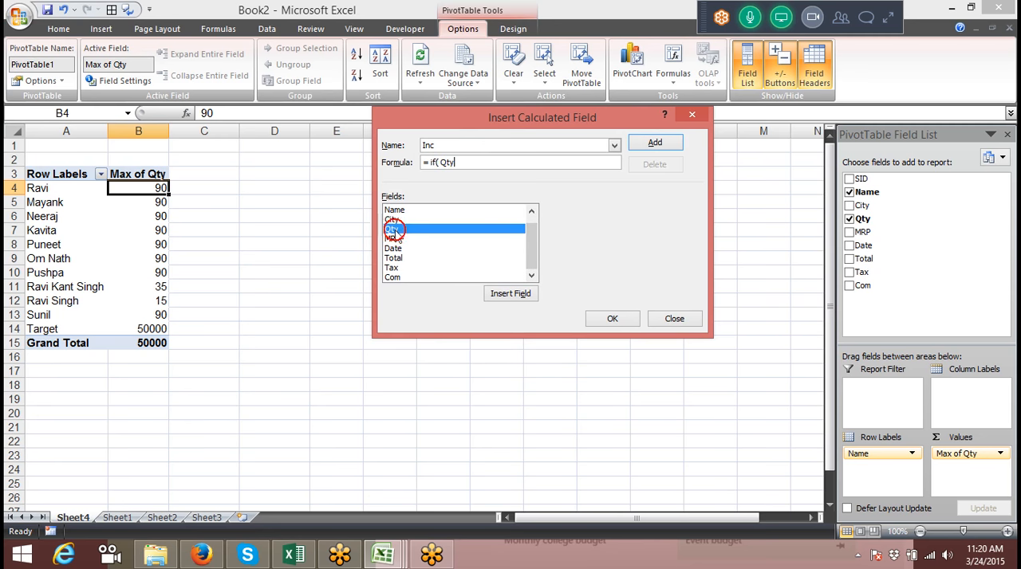
Complete the Inc formula to return 5000 if max(Qty)>=90, otherwise 0, and add the field to the pivot table
left_click(438, 164)
type("max(")
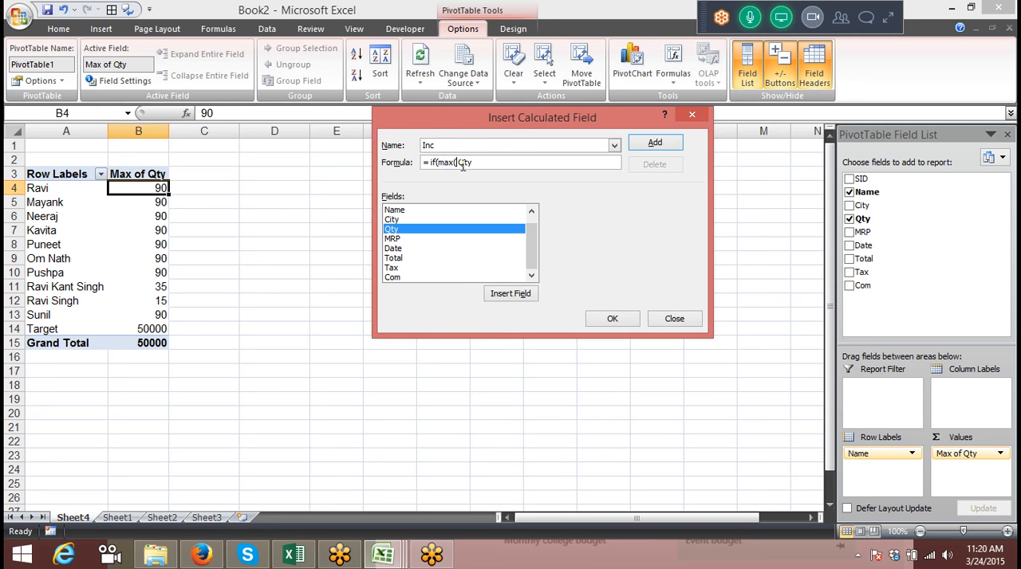
left_click(491, 163)
type(")")
type(")")
type(">=90")
type(",5000")
type(",0")
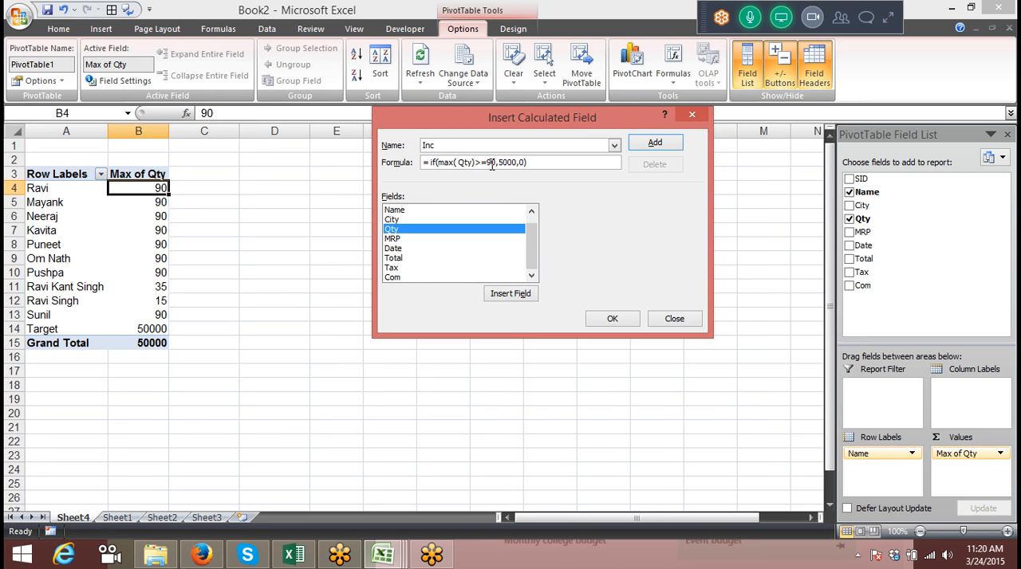
left_click(652, 143)
left_click(630, 319)
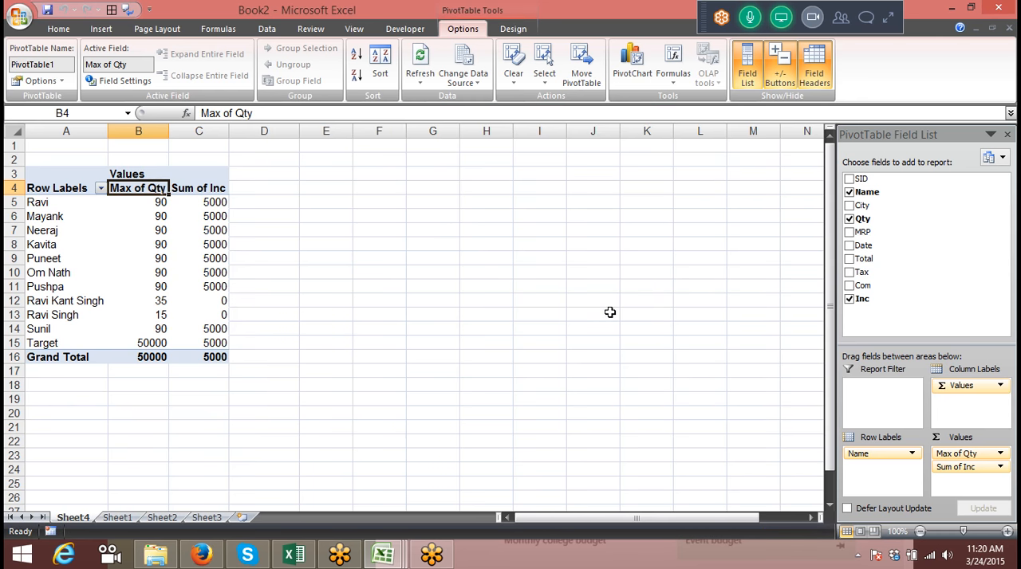
Reopen the calculated field settings and name the existing Inc field for modification
left_click(684, 80)
left_click(689, 100)
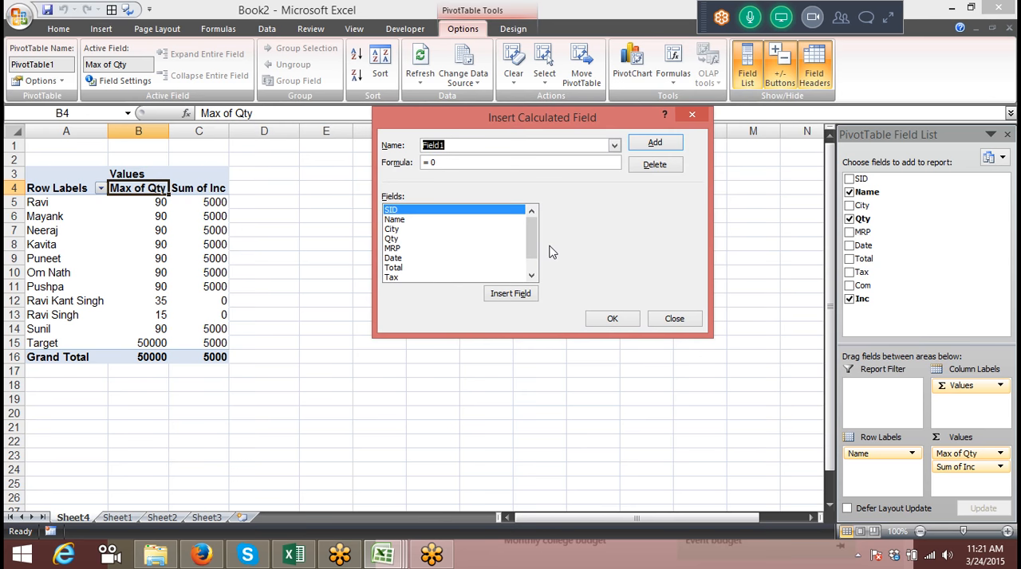
scroll(531, 243, "down", 1)
left_click(437, 278)
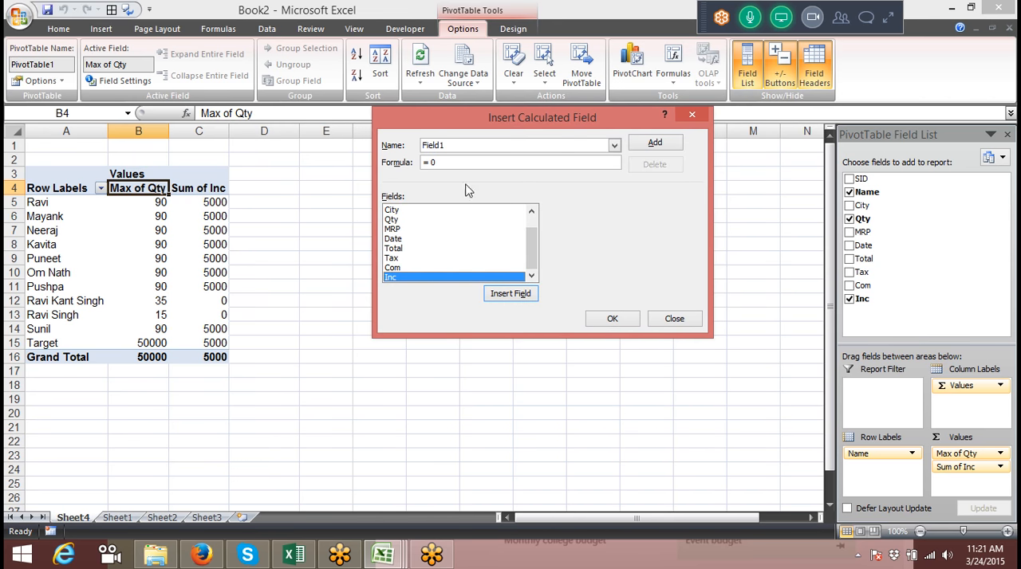
left_click(533, 246)
double_click(456, 145)
type("Inc")
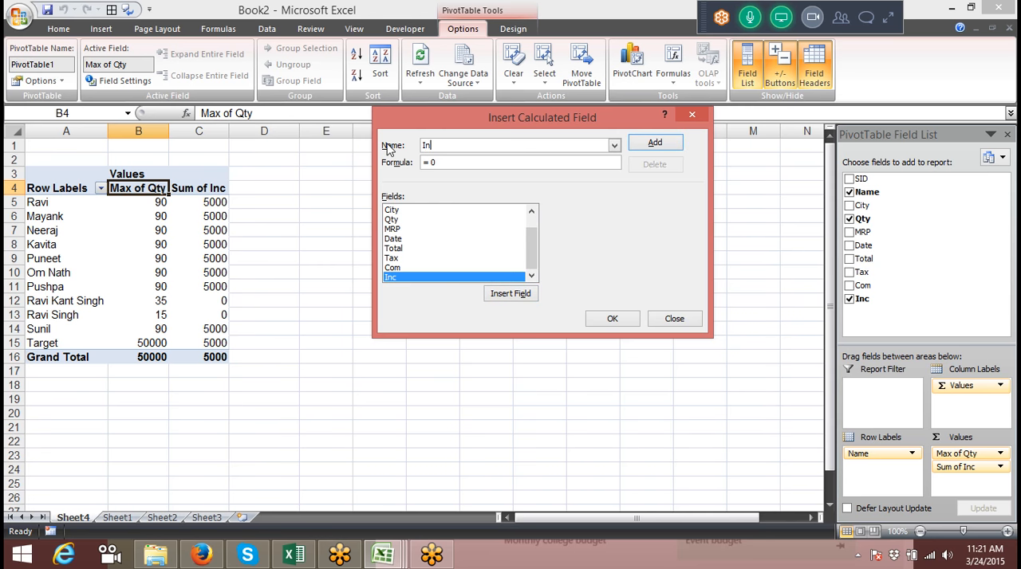
Modify the Inc field's formula to =if(max(Qty)>=90,"Selected","Rejected") and apply it to the pivot table
left_click(476, 163)
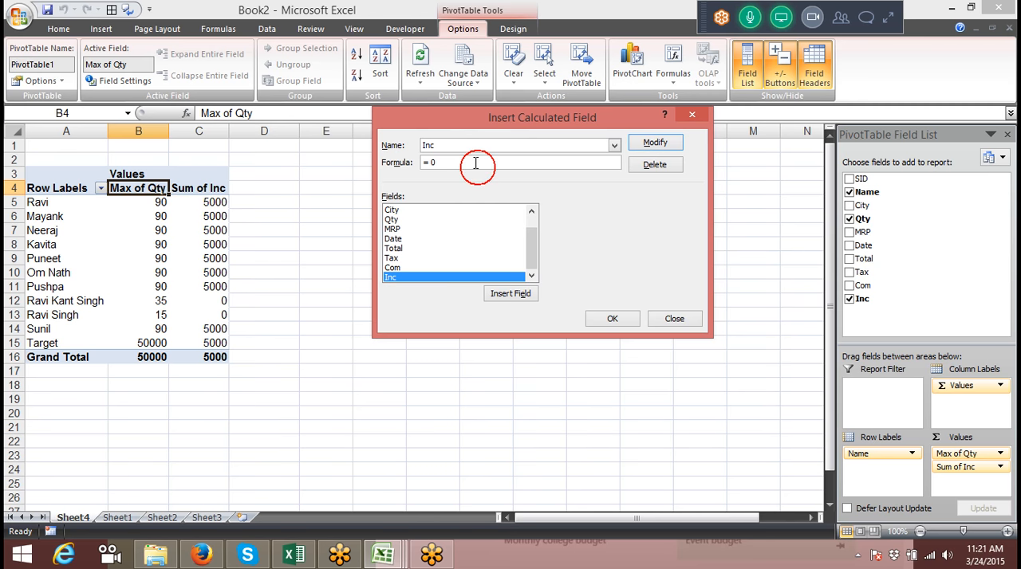
key("BackSpace")
type("if(max(")
double_click(398, 220)
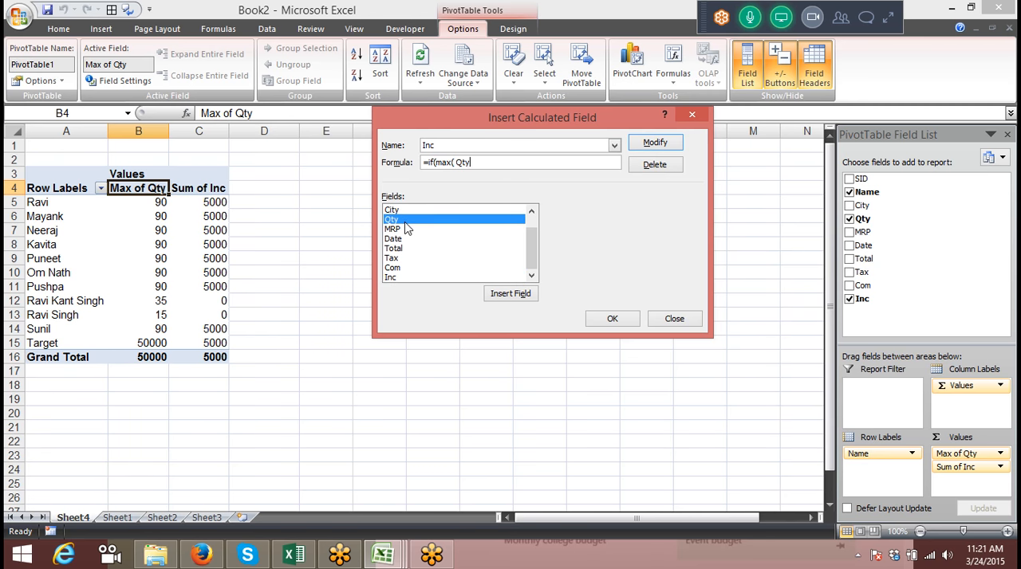
type(")>=90,\"Selected\",\"Rejected")
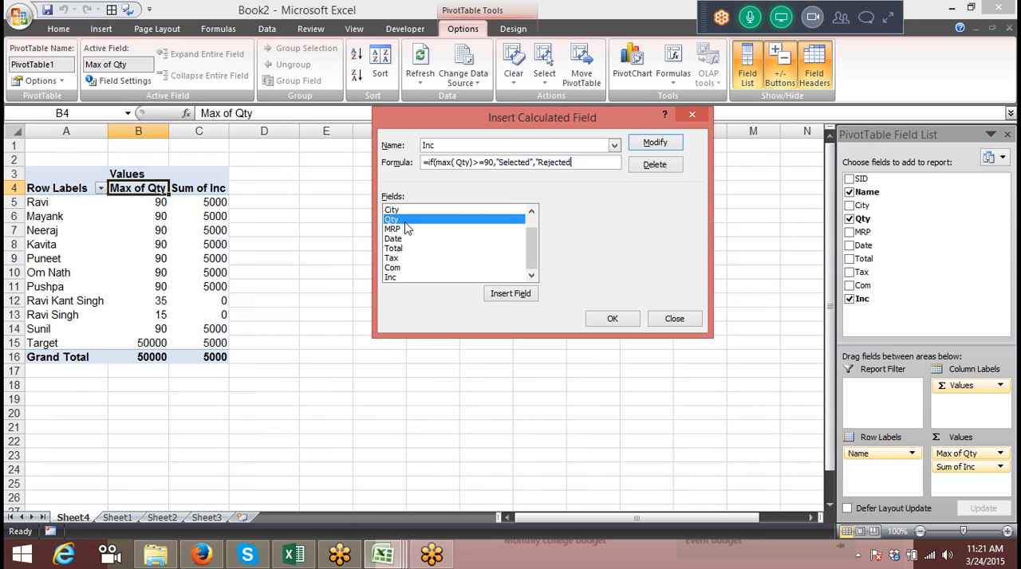
type("\")")
left_click(655, 143)
left_click(612, 318)
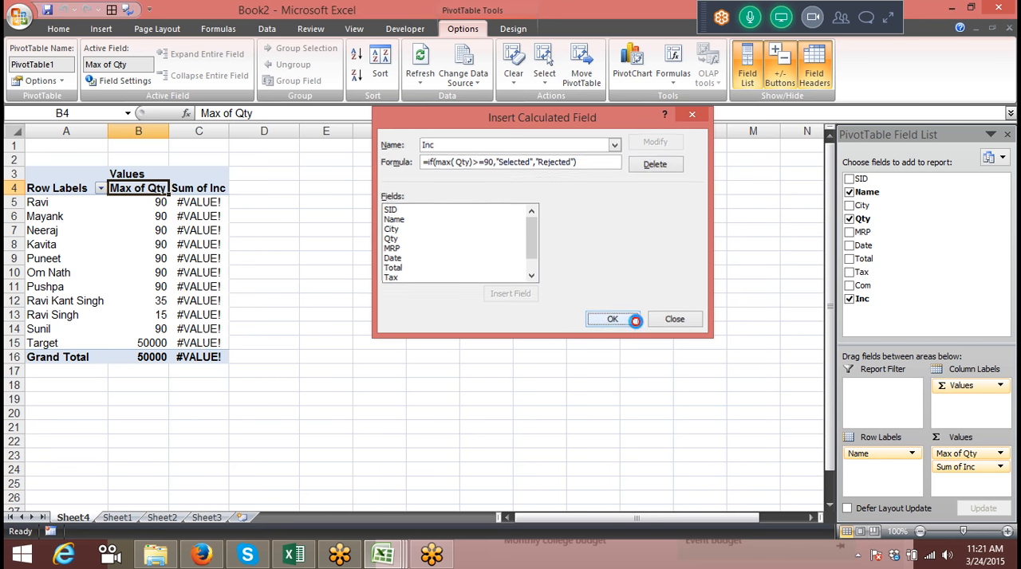
Check the Sum of Inc values in the pivot table and remove Inc from the values area
left_click_drag(184, 204, 199, 330)
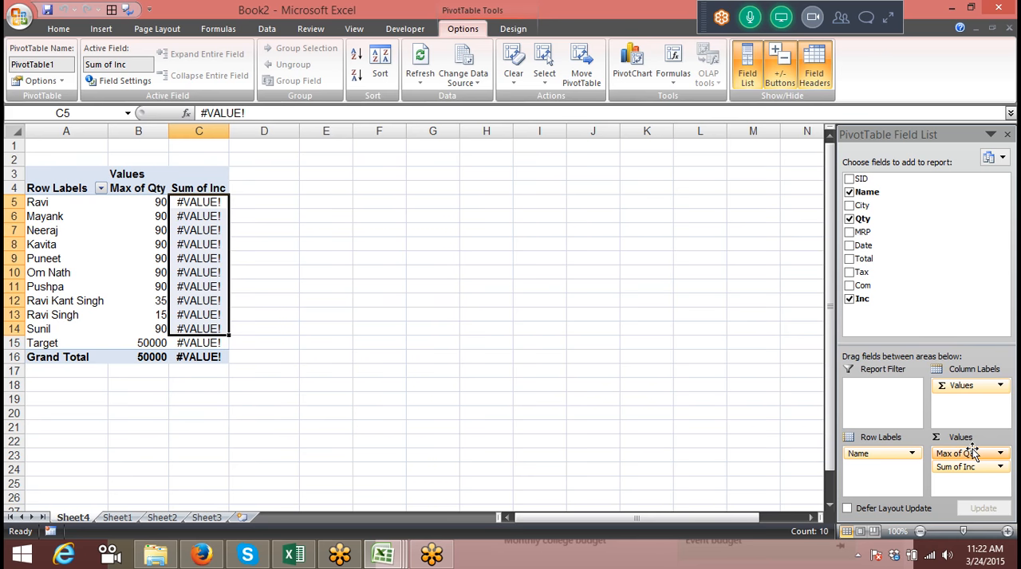
left_click(615, 327)
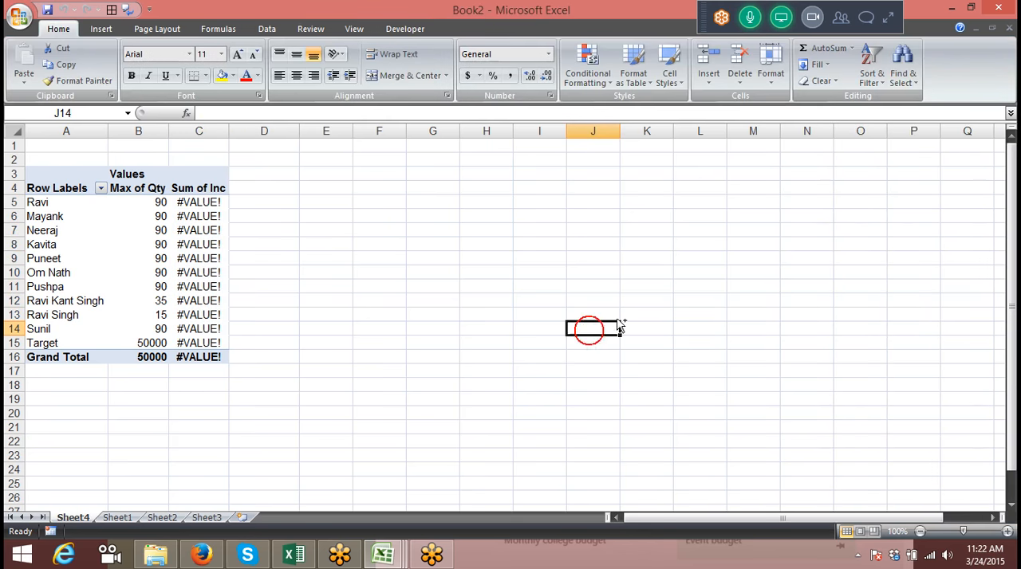
left_click(191, 260)
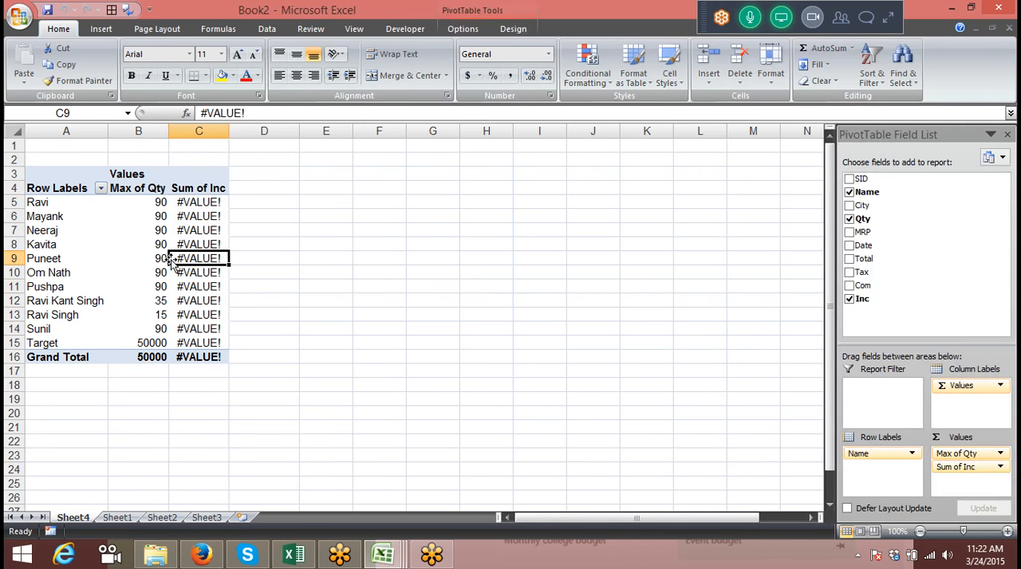
left_click_drag(953, 468, 938, 315)
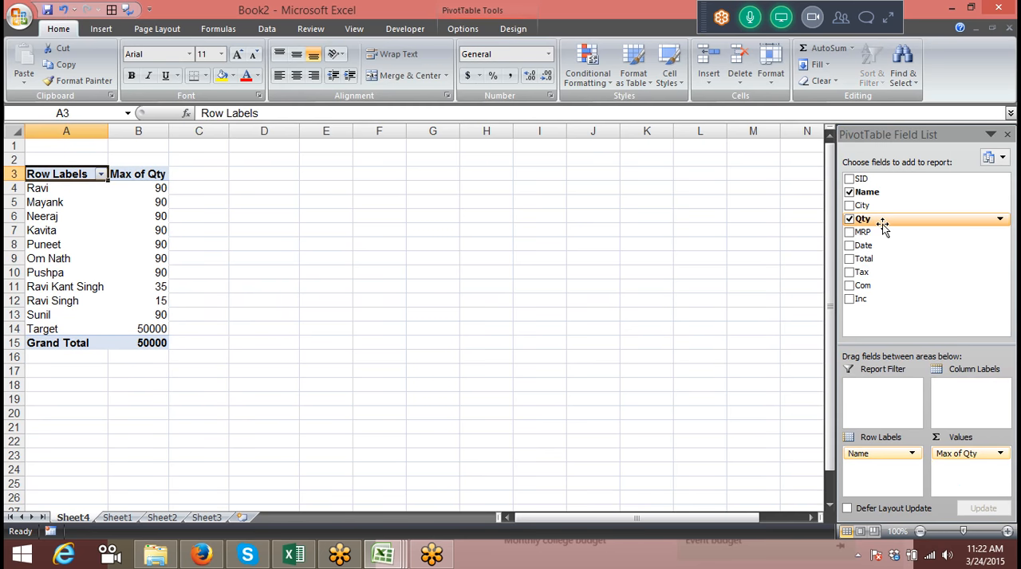
Add MRP to the pivot table's values, inspect its first result and remove the field again
left_click_drag(887, 231, 957, 473)
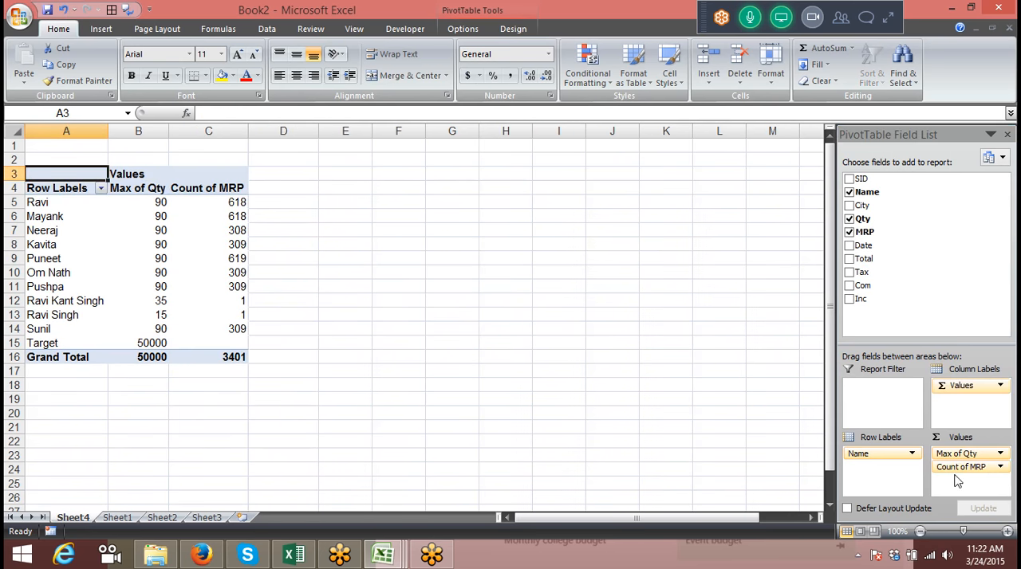
left_click(239, 205)
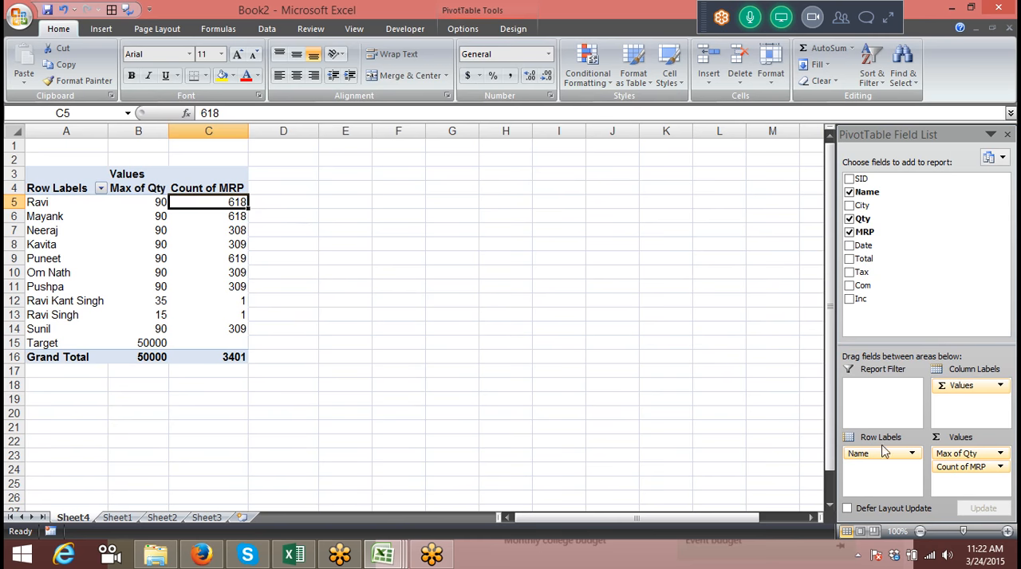
left_click_drag(993, 470, 927, 285)
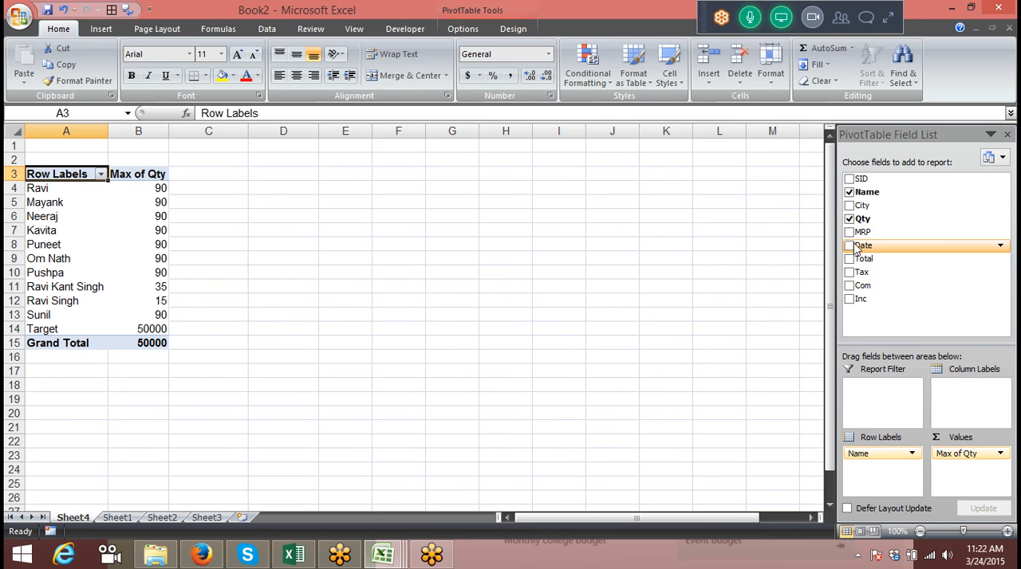
mouse_move(913, 251)
left_mouse_down()
mouse_move(882, 251)
mouse_move(972, 483)
mouse_move(920, 267)
left_mouse_up()
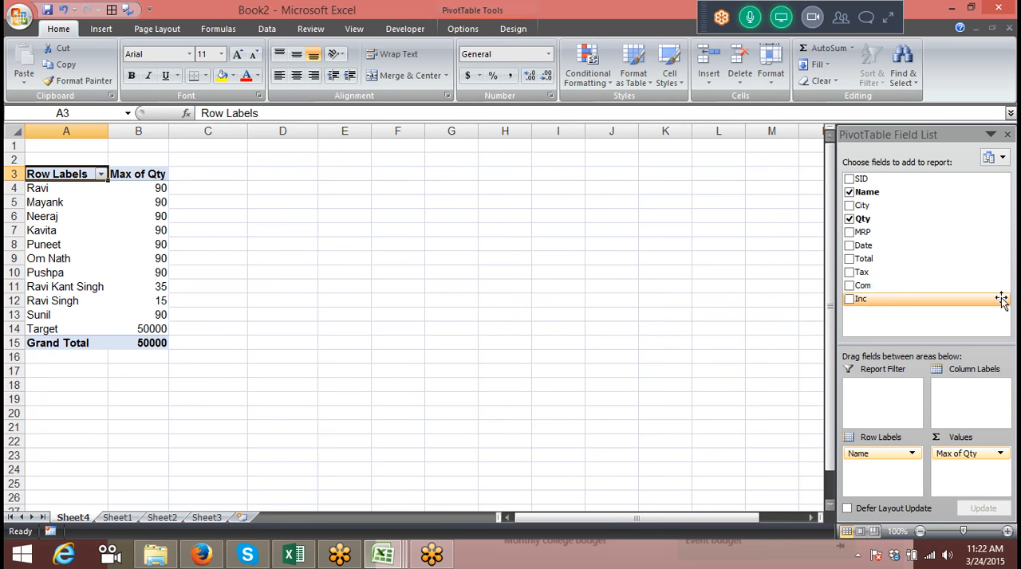
Review the Max of Qty results on Sheet4 against the source data on Sheet1
left_click(196, 180)
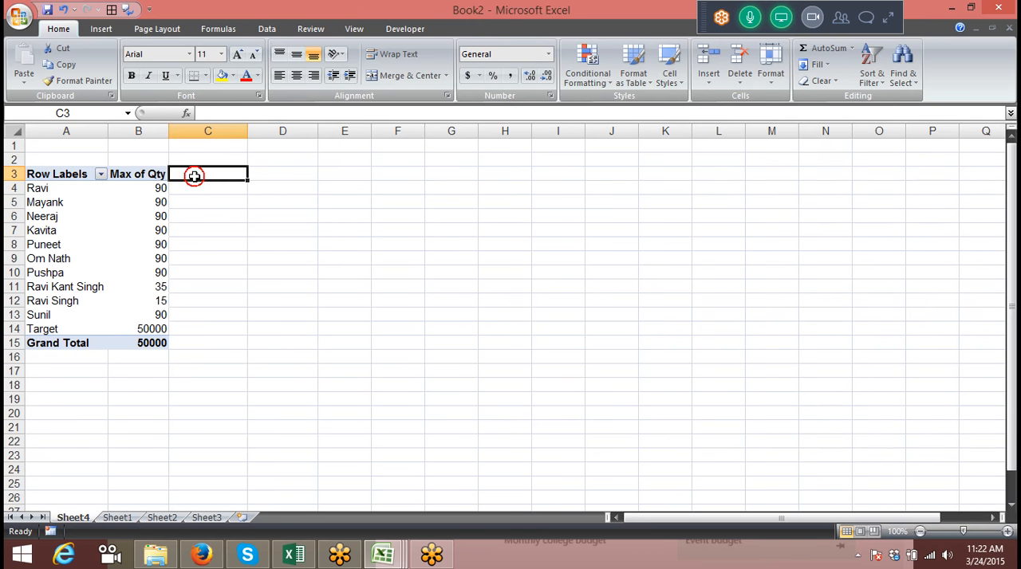
left_click(146, 205)
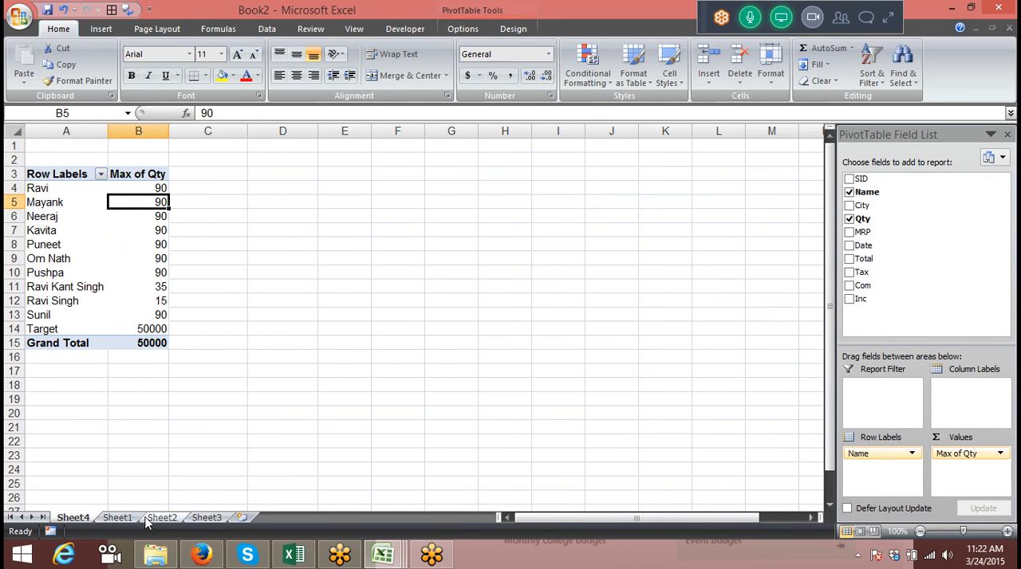
left_click(118, 518)
left_click(408, 174)
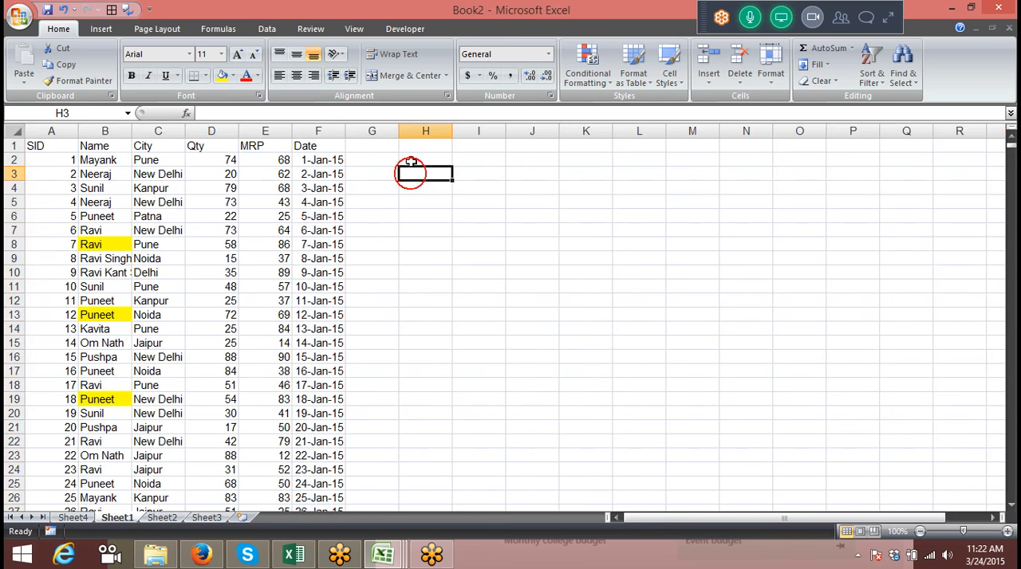
left_click(356, 170)
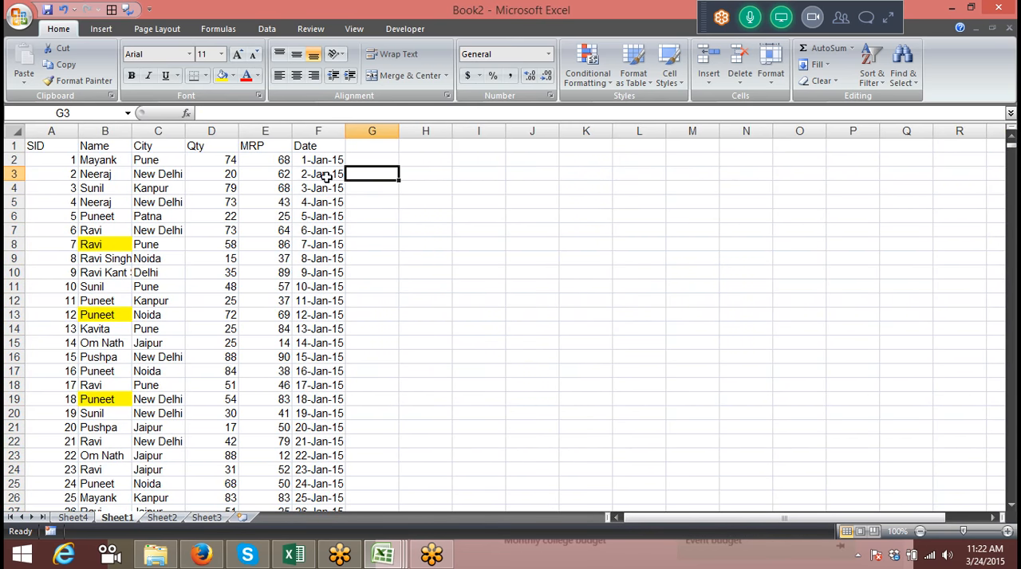
left_click(75, 518)
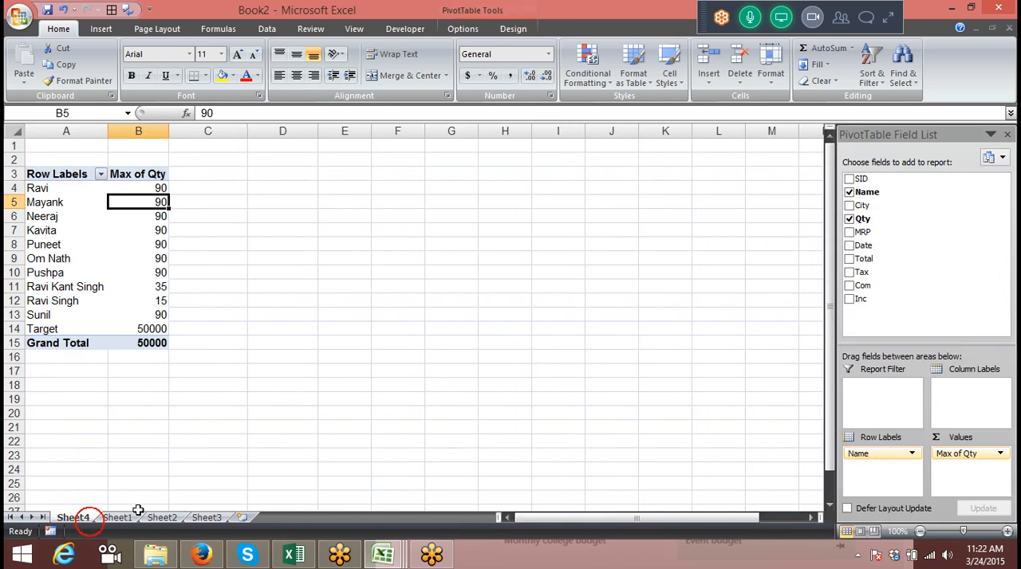
left_click(138, 258)
left_click(114, 231)
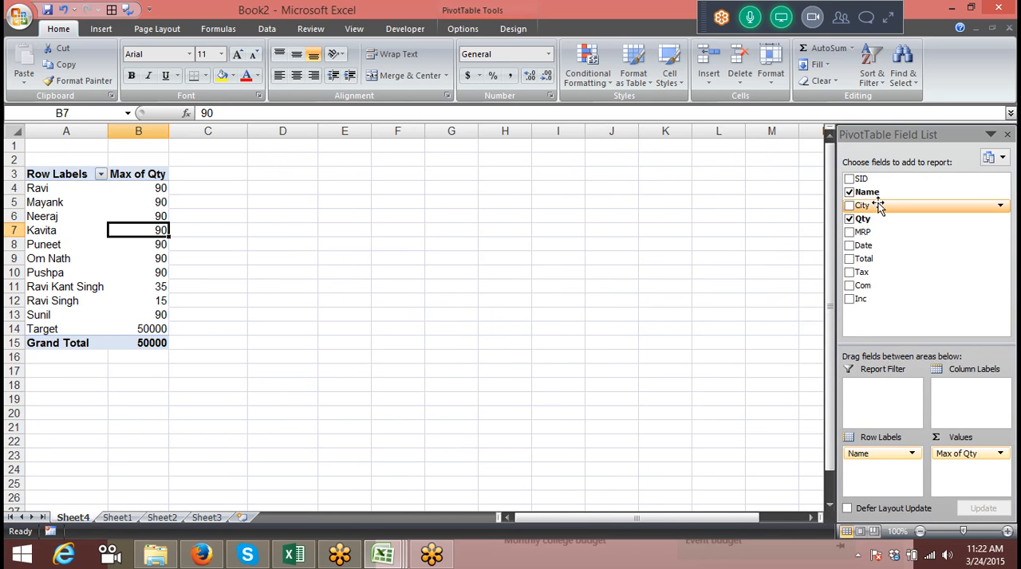
Add the Date field below Name in the pivot table's row labels and group the dates by Months
left_click_drag(885, 247, 868, 488)
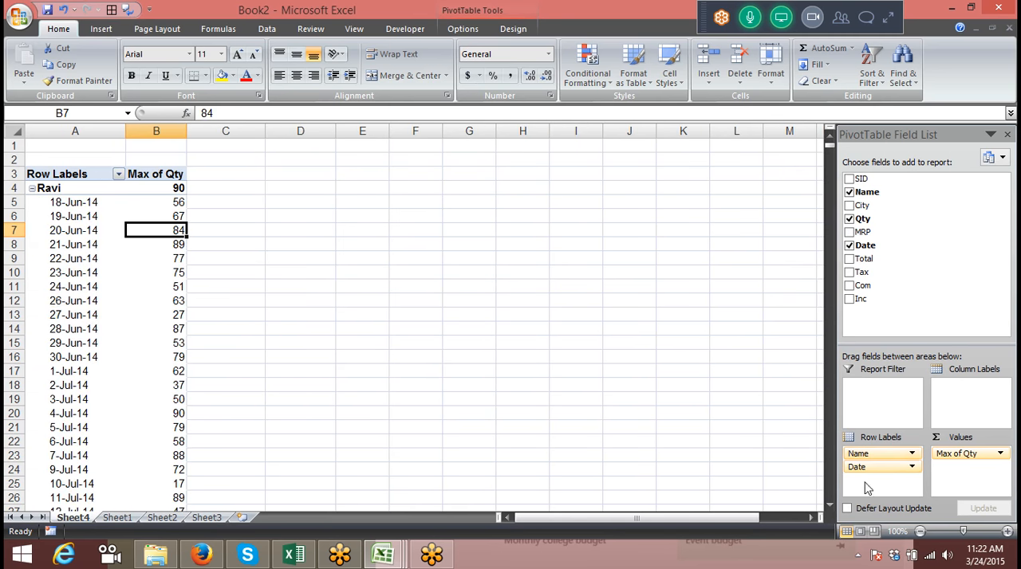
left_click(56, 257)
right_click(56, 257)
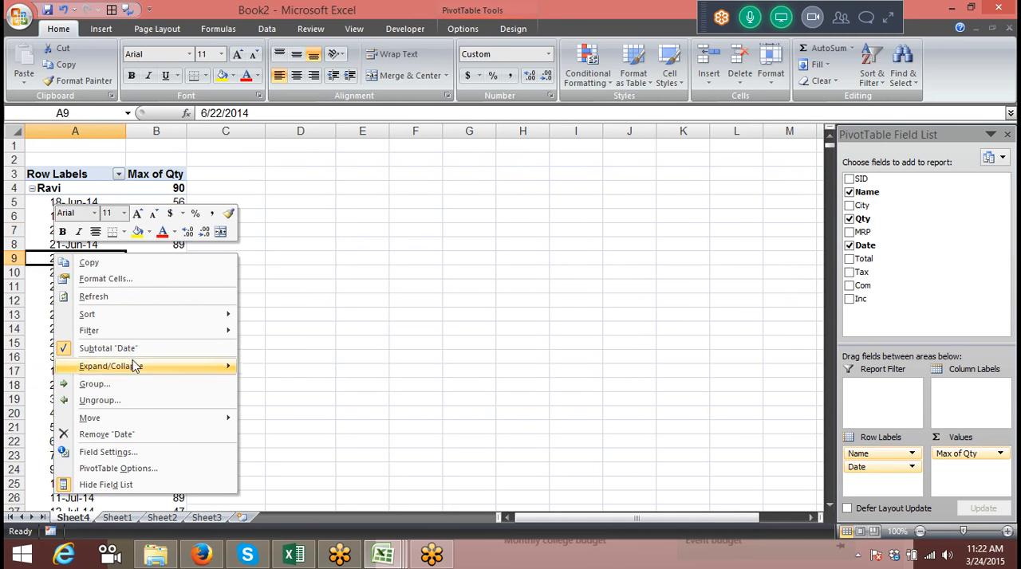
left_click(137, 386)
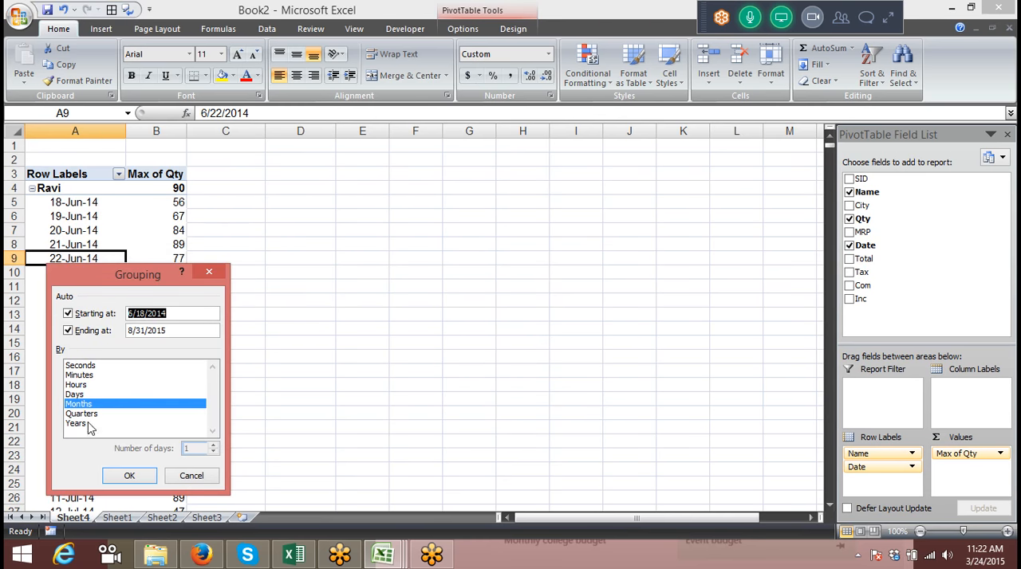
left_click(130, 476)
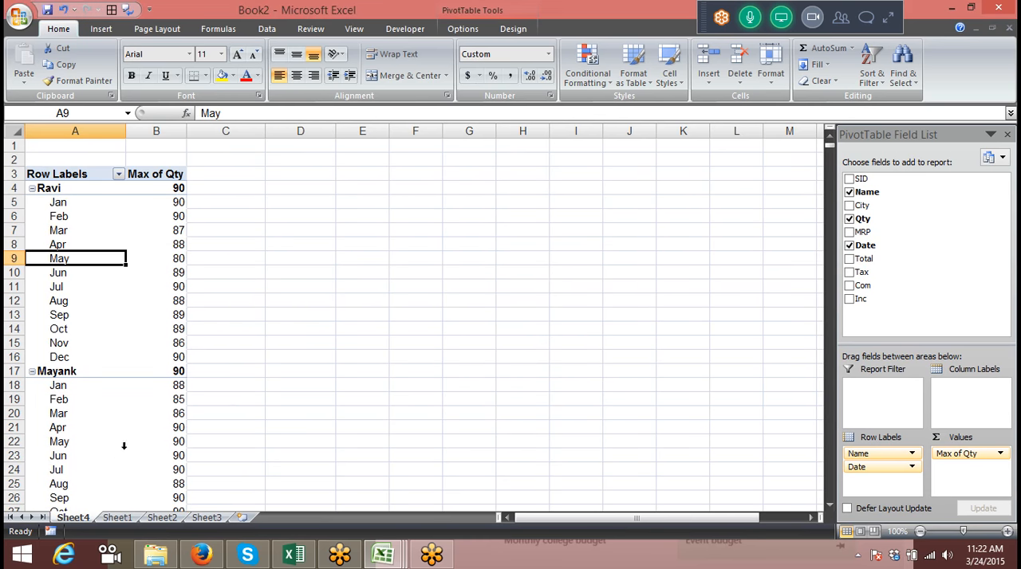
Regroup the pivot table's dates by Months, Quarters and Years
right_click(95, 258)
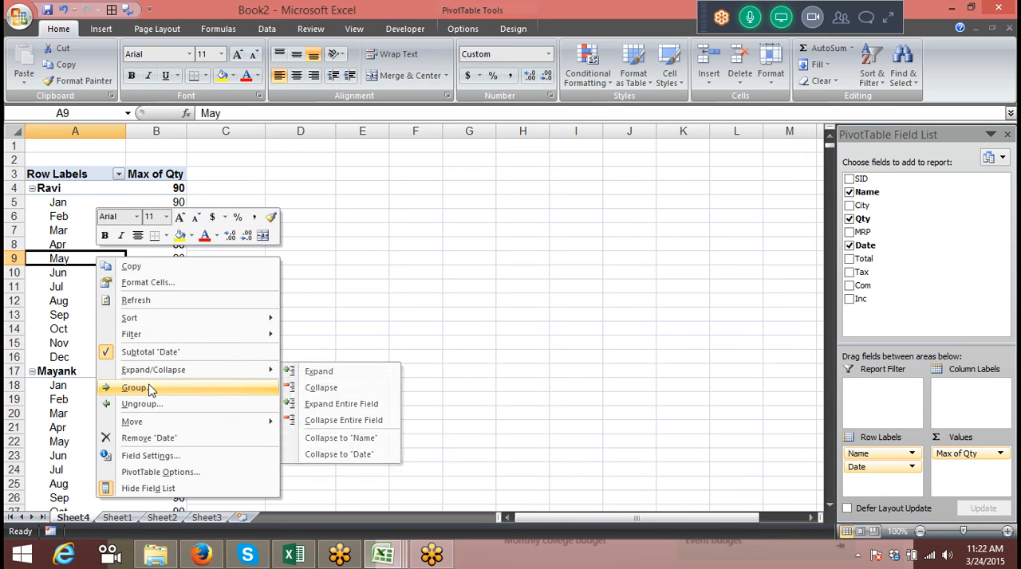
left_click(147, 388)
left_click(107, 411)
left_click(92, 391)
left_click(93, 393)
left_click(94, 419)
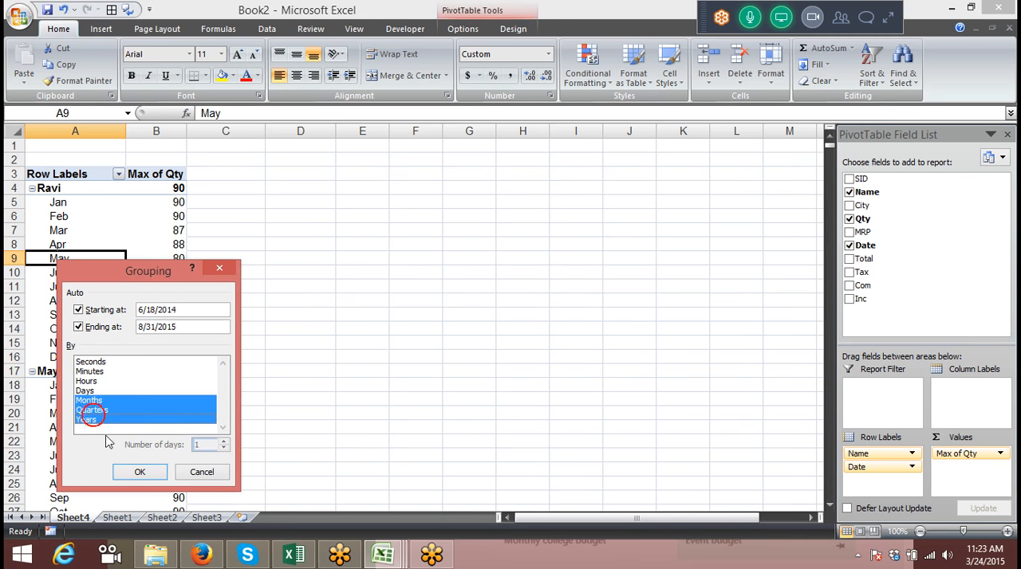
left_click(140, 472)
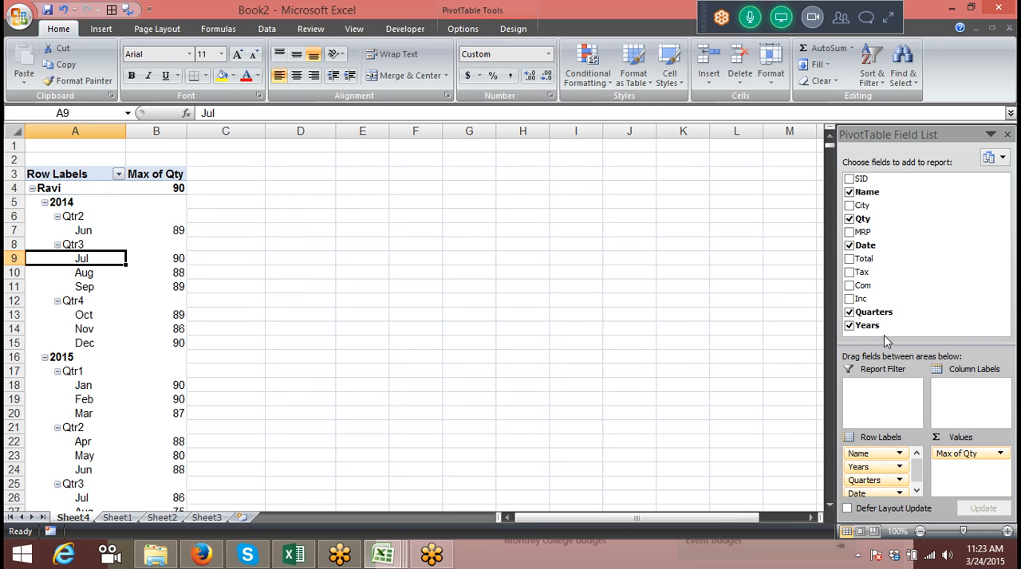
Extend the date grouping to include Days along with Months, Quarters and Years
left_click_drag(917, 476, 918, 495)
right_click(76, 259)
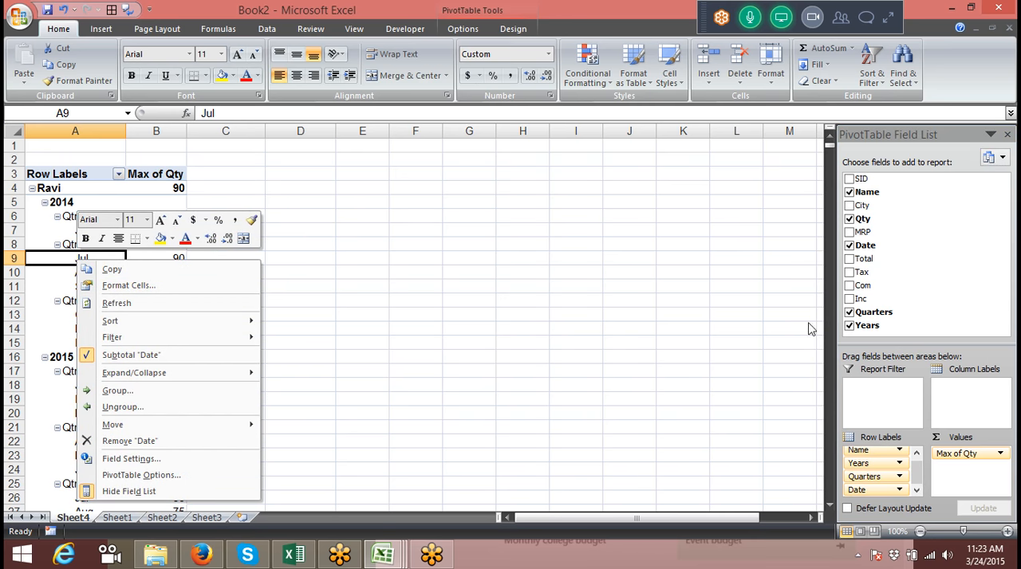
left_click(107, 390)
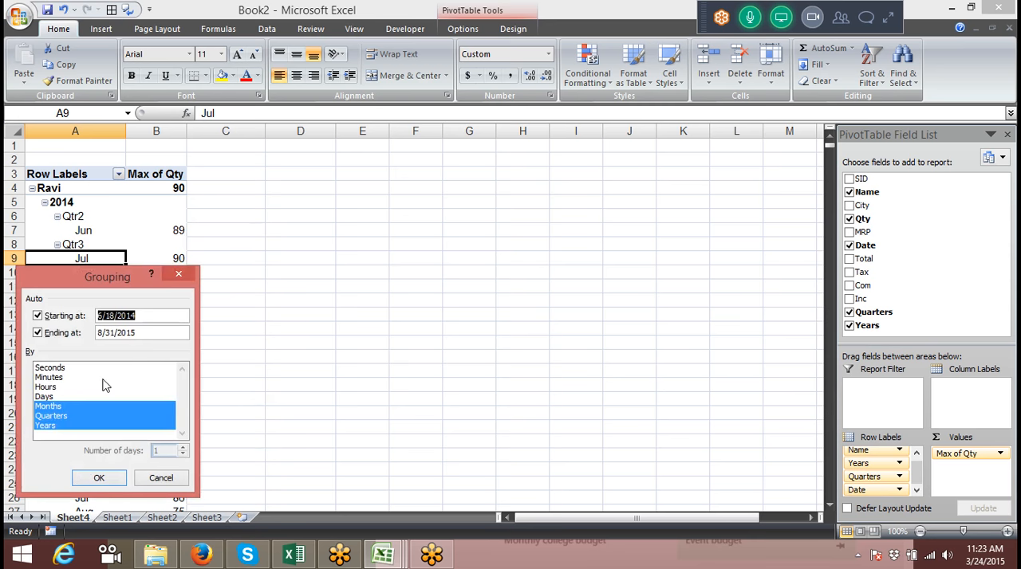
left_click(54, 397)
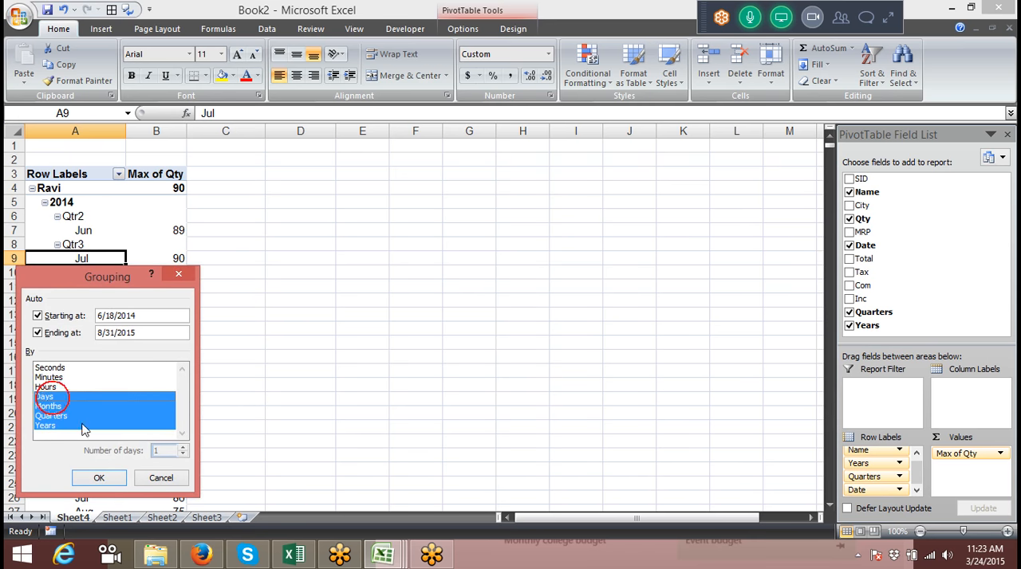
left_click(99, 479)
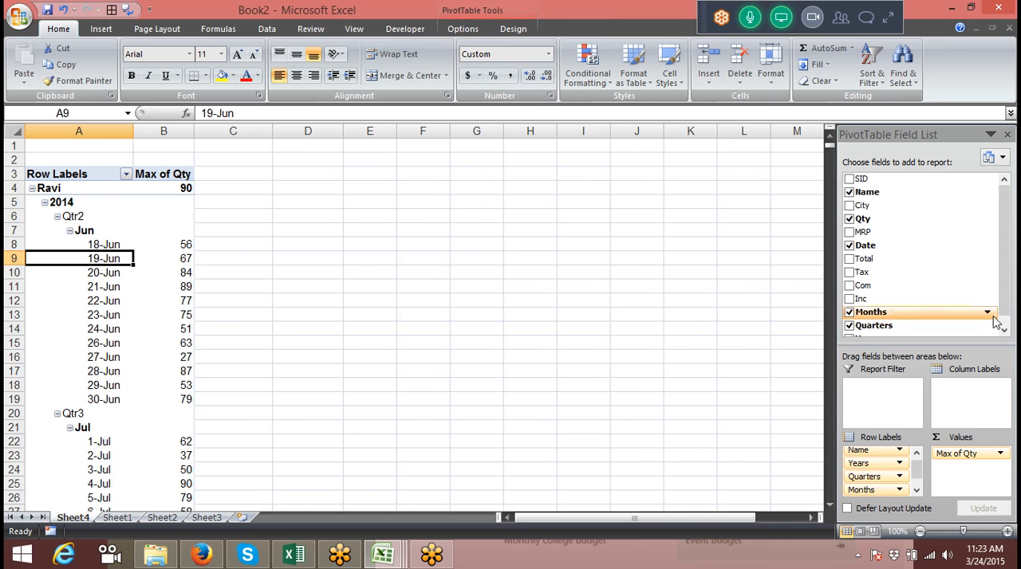
Move Quarters, Years, Months and Date from the row labels to the report filter, leaving only Name in the rows
left_click_drag(863, 490, 871, 376)
left_click_drag(877, 478, 868, 402)
left_click_drag(865, 466, 867, 401)
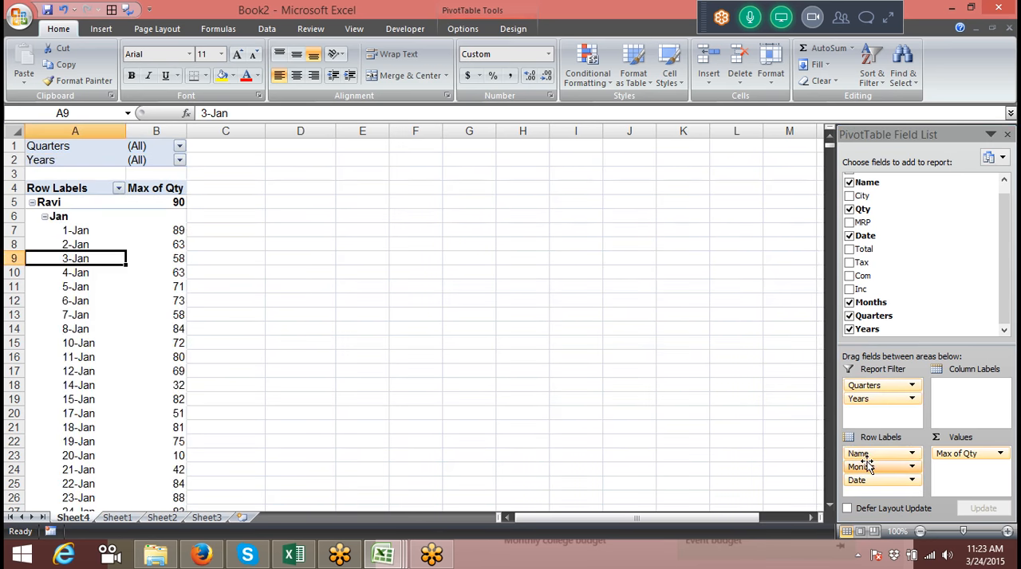
left_click_drag(868, 466, 866, 412)
left_click_drag(866, 466, 867, 428)
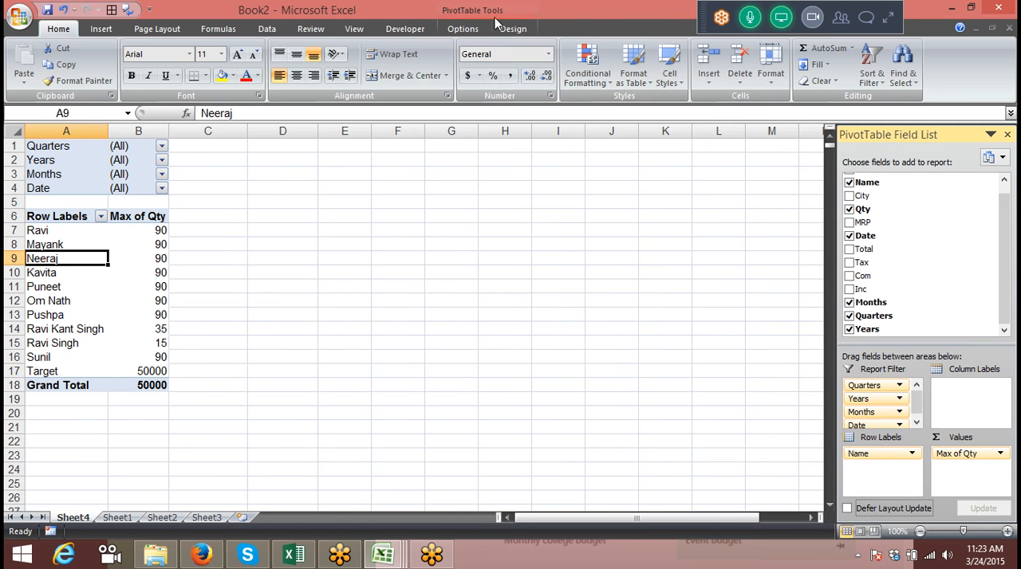
Start a new calculated field named Jan for the pivot table
left_click(470, 28)
left_click(678, 80)
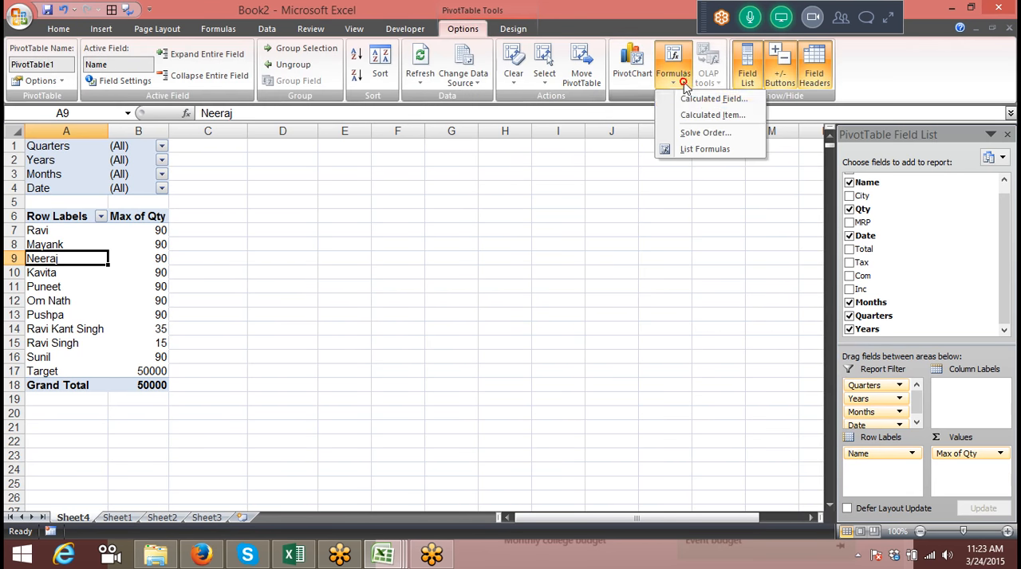
left_click(714, 99)
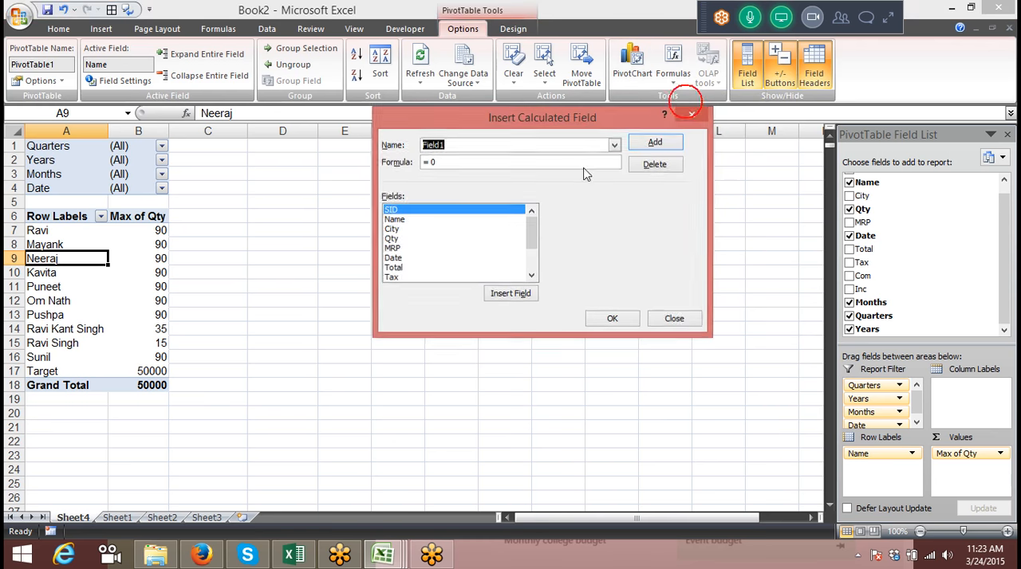
left_click(526, 246)
left_click_drag(532, 242, 415, 153)
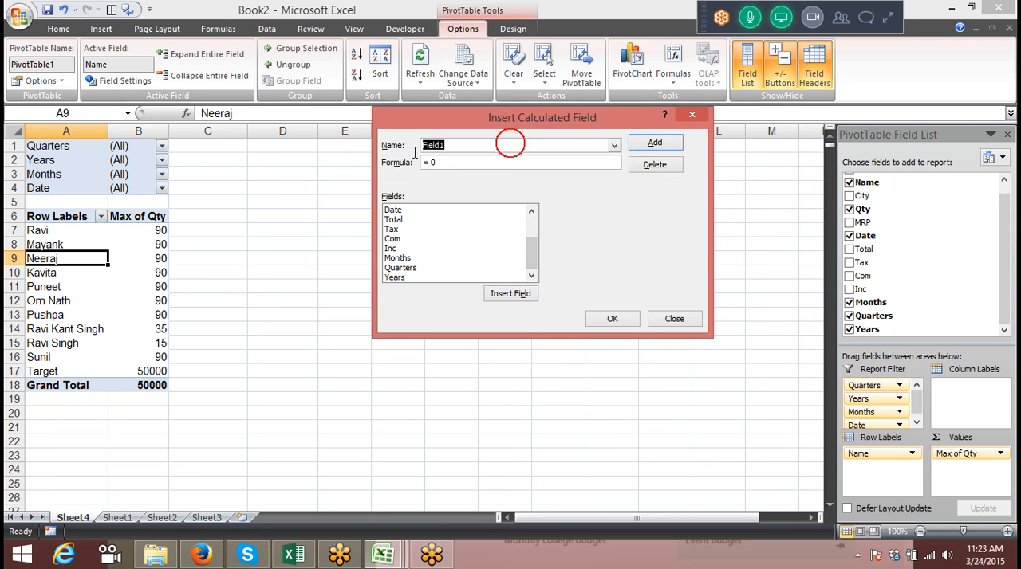
type("Jan")
Enter the formula = countif( Months,"Jan") for the Jan field and try to add it
left_click(458, 162)
key("BackSpace")
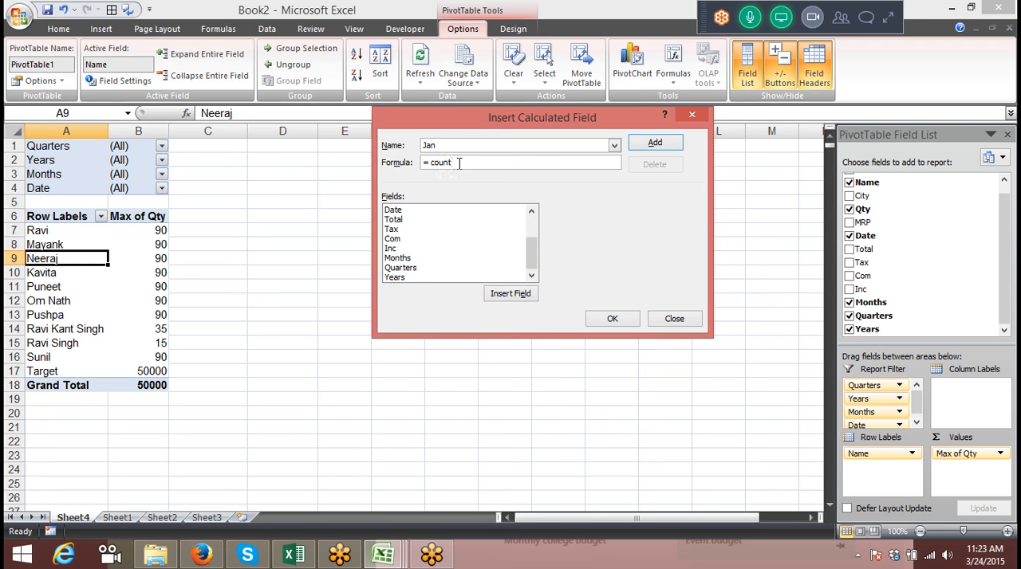
type("countif(")
double_click(405, 260)
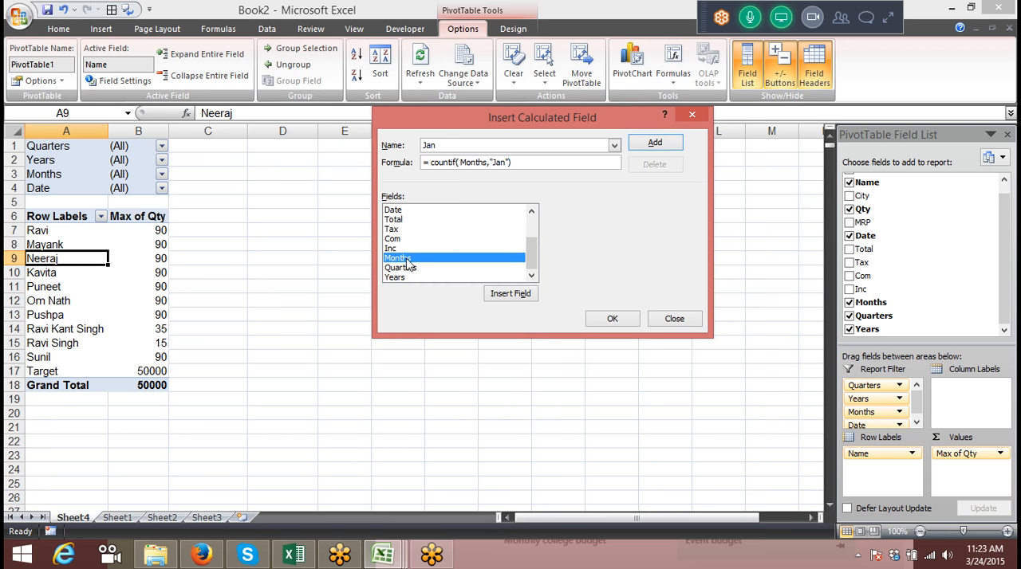
left_click(649, 146)
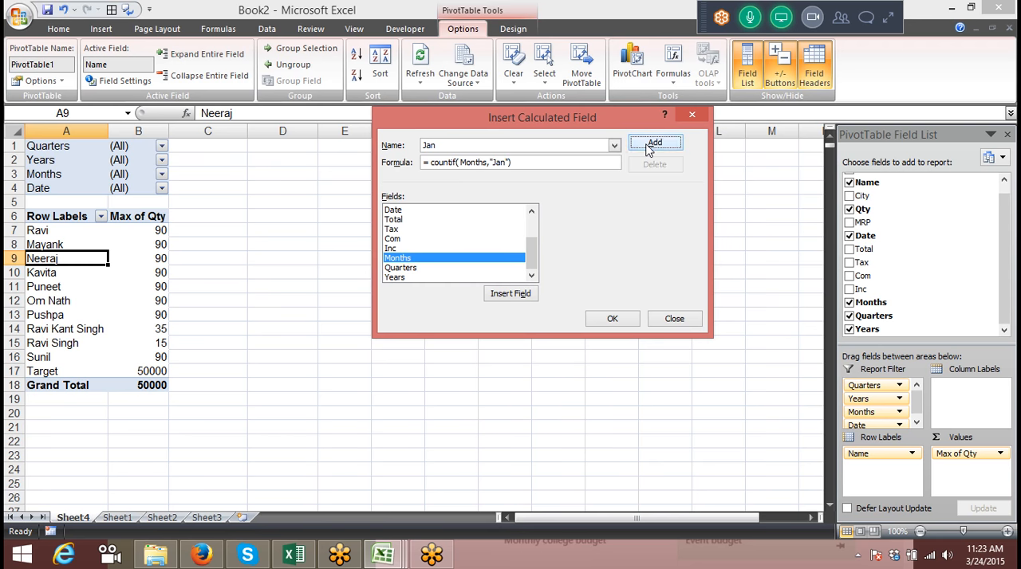
left_click(484, 328)
Remove the space after the formula's equals sign and try to add the Jan field again
left_click(430, 162)
key("BackSpace")
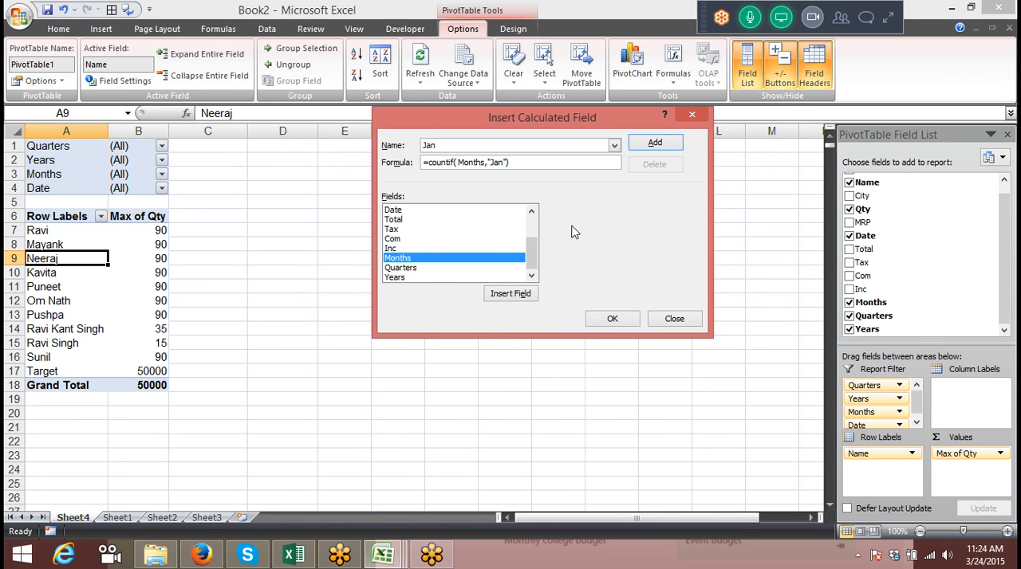
left_click(647, 145)
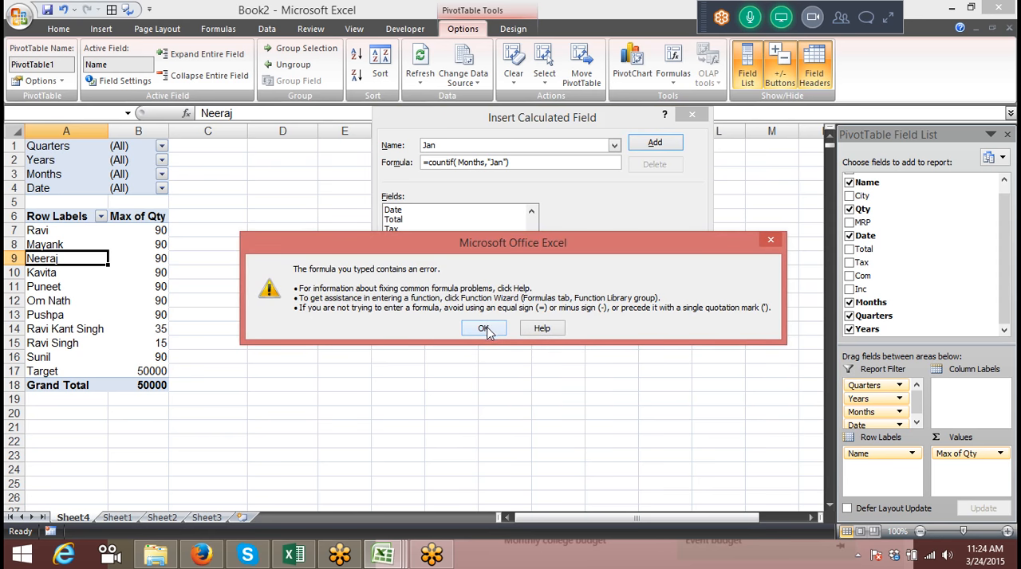
left_click(484, 329)
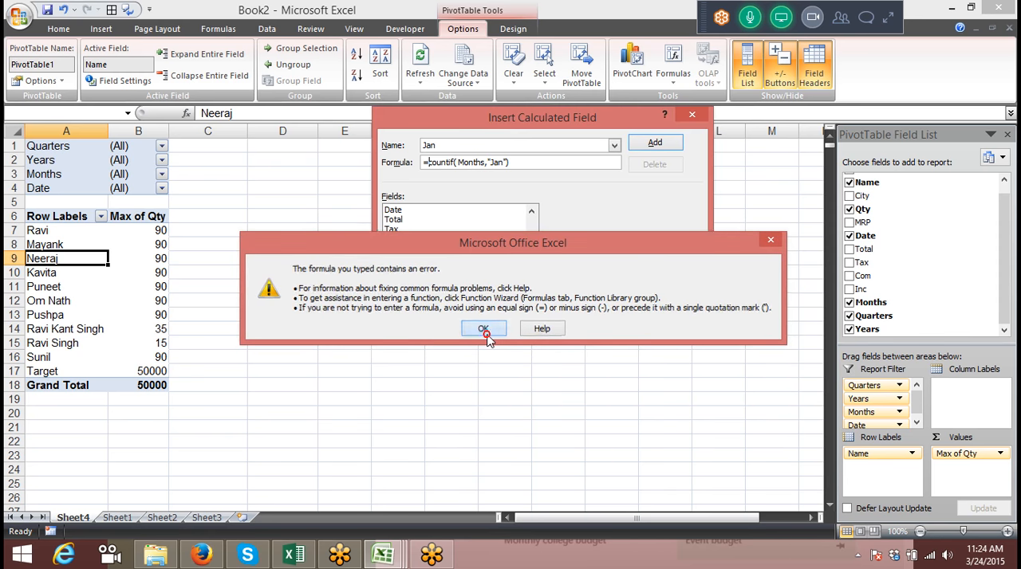
Change the calculated field's name to Jan- and try to add it with the same countif formula
left_click(472, 162)
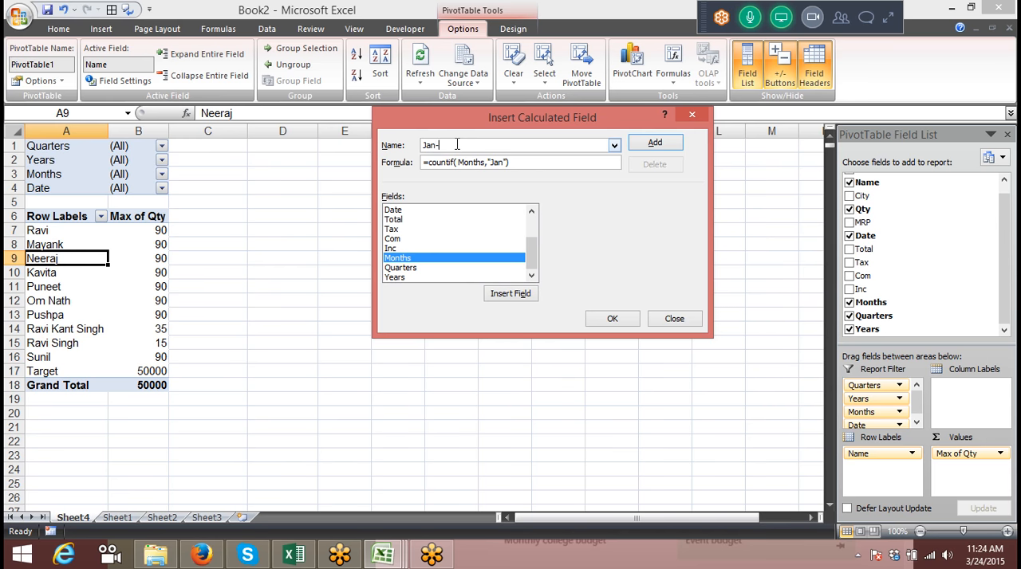
left_click(654, 144)
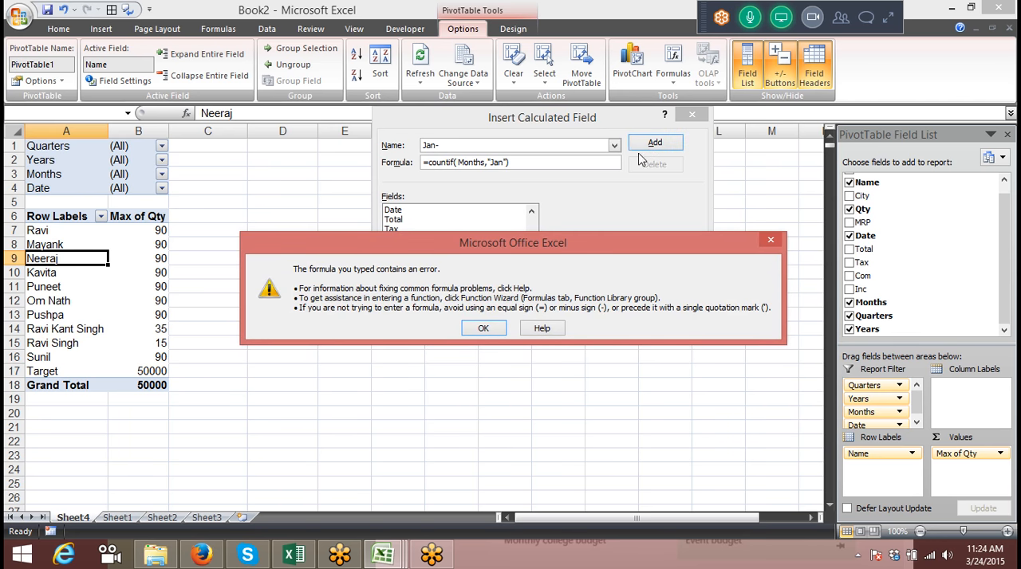
left_click(493, 332)
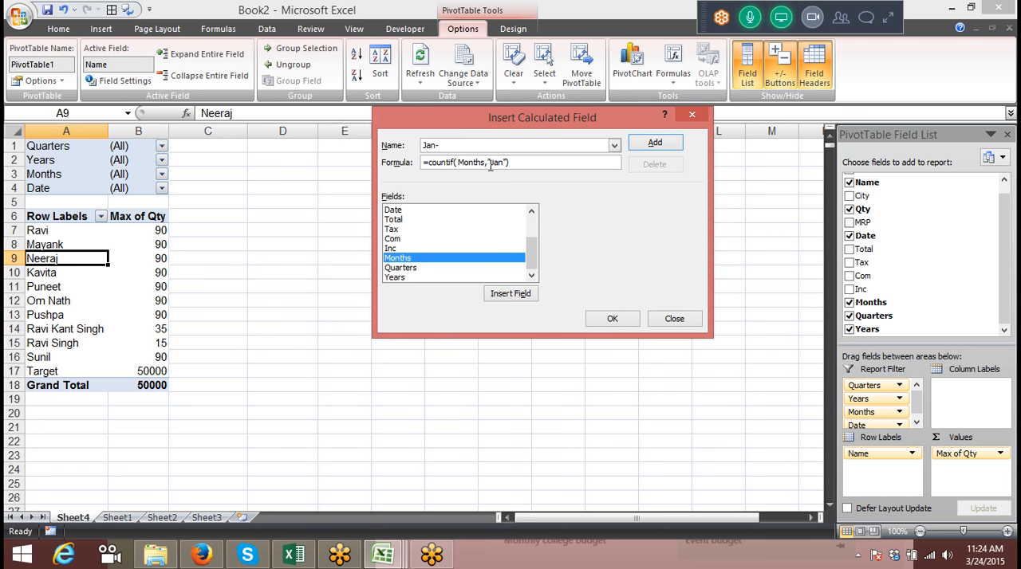
Change the formula to =countif( Months,jan) without quotation marks and try to add the field
key("Delete")
key("Delete")
key("Delete")
left_click(654, 142)
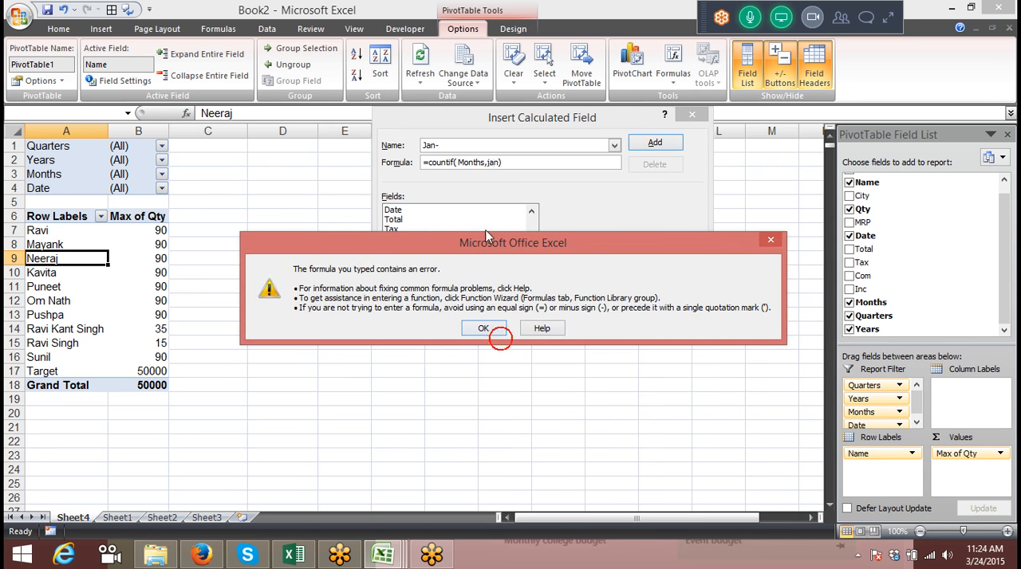
left_click(487, 328)
Change the countif criterion to 1, making the formula =countif( Months,1), and try to add the field
key("BackSpace")
type("1)")
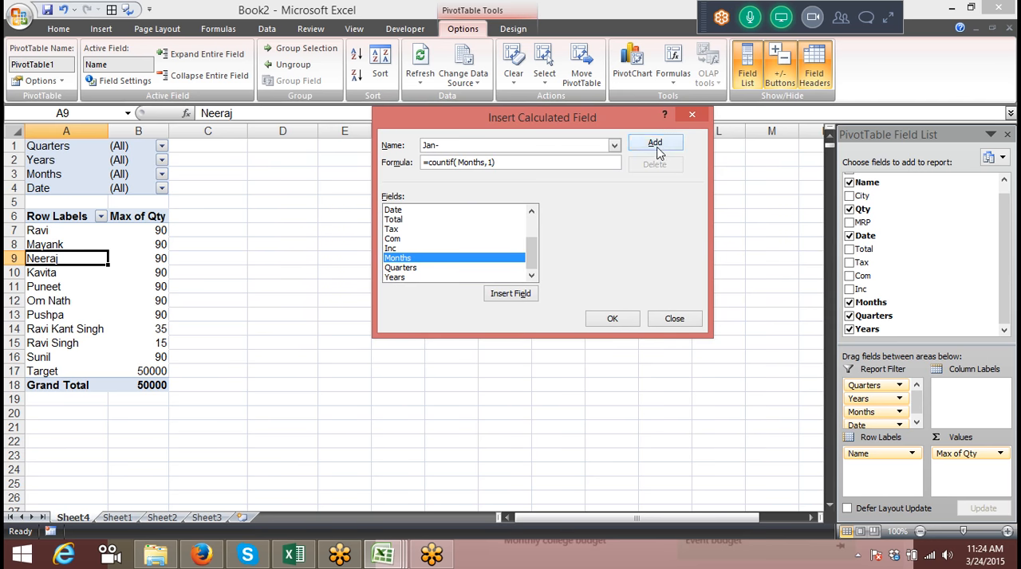
left_click(655, 142)
left_click(479, 335)
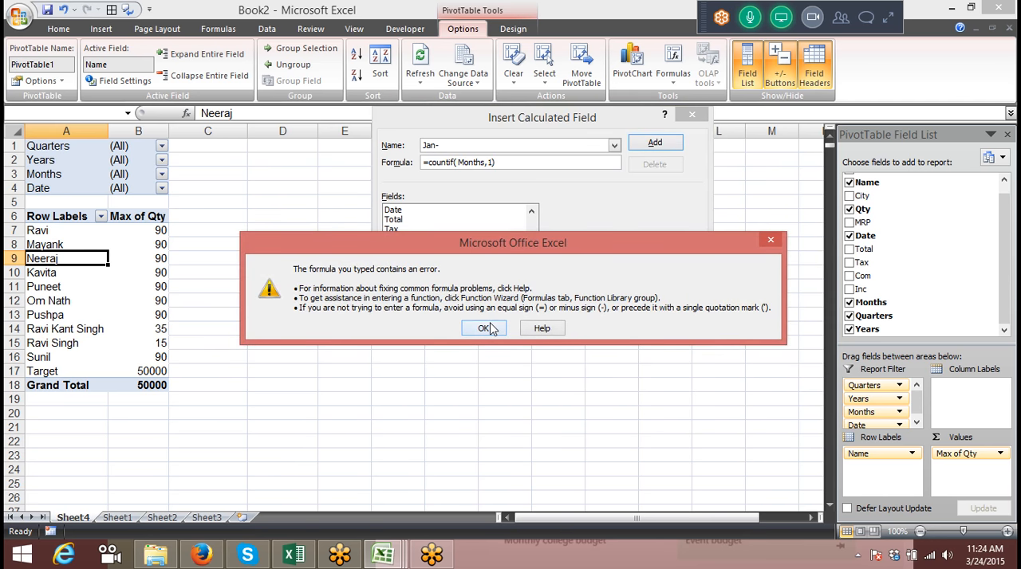
Replace the Jan- field's formula with an if function testing Monts="Jan", up to the comma before its result
left_click(504, 162)
key("BackSpace")
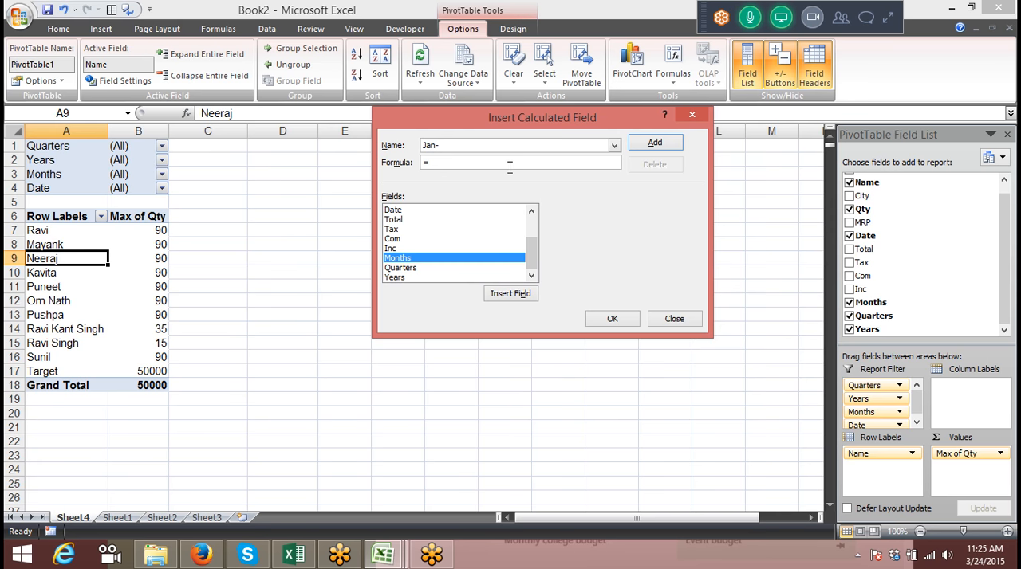
left_click(508, 168)
type("if(Monts=\"")
scroll(408, 223, "up", 1)
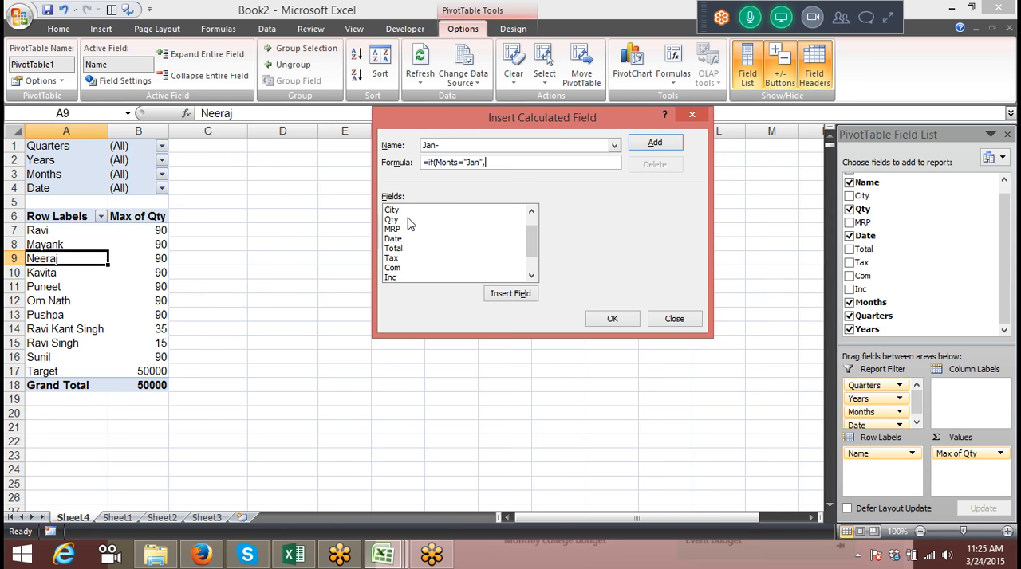
Set the if formula's result to Qty* MRP and try to add the Jan- calculated field
double_click(404, 220)
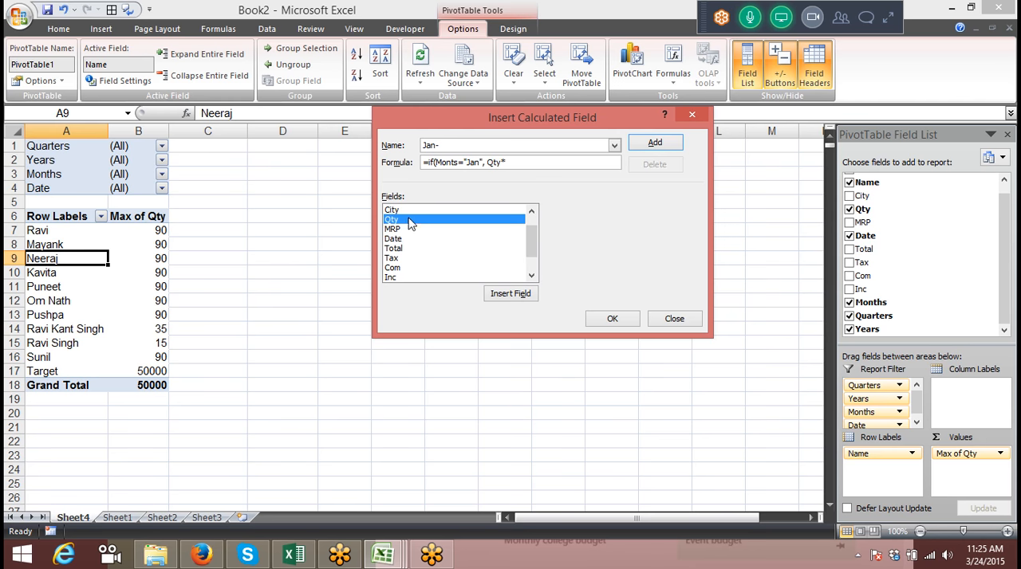
double_click(399, 230)
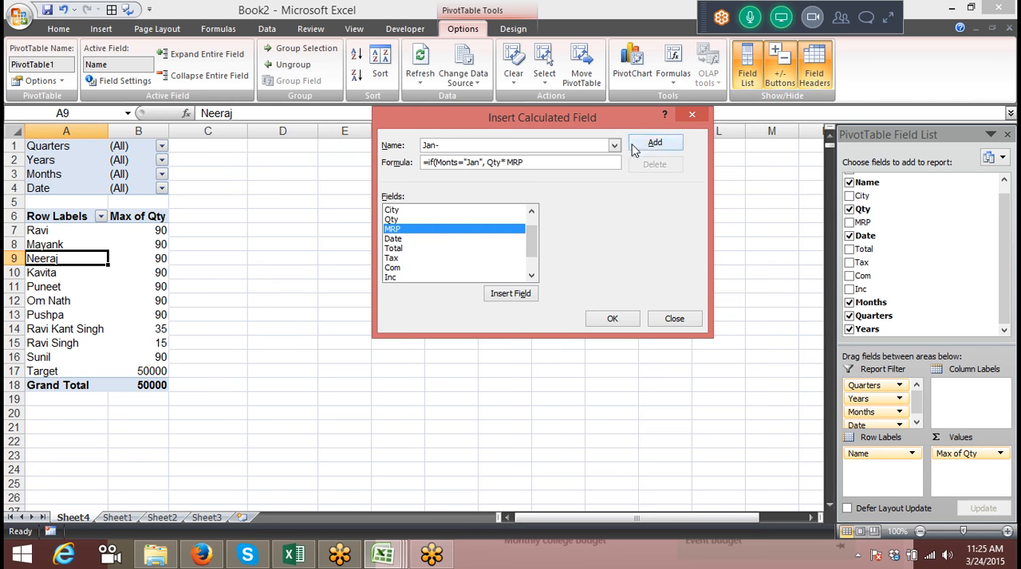
left_click(650, 145)
left_click(510, 316)
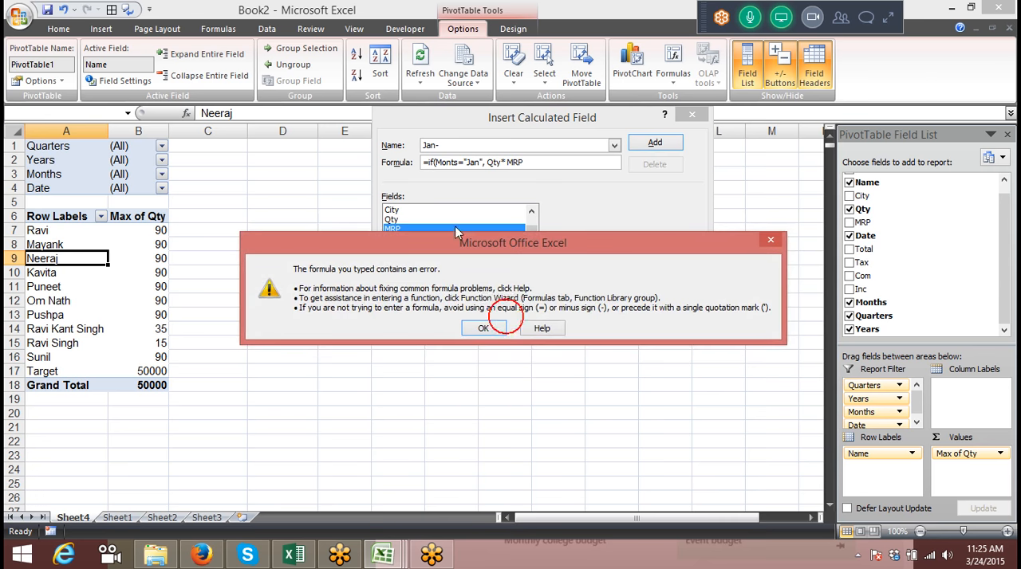
left_click(481, 327)
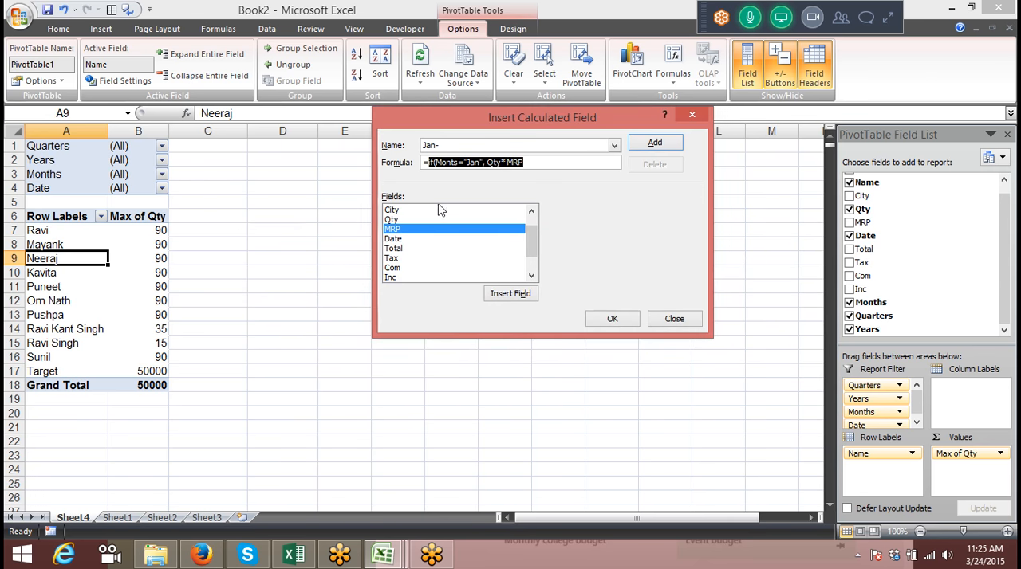
Correct Monts to Months in the formula, add the Jan- calculated field and insert it into the pivot table
left_click(450, 163)
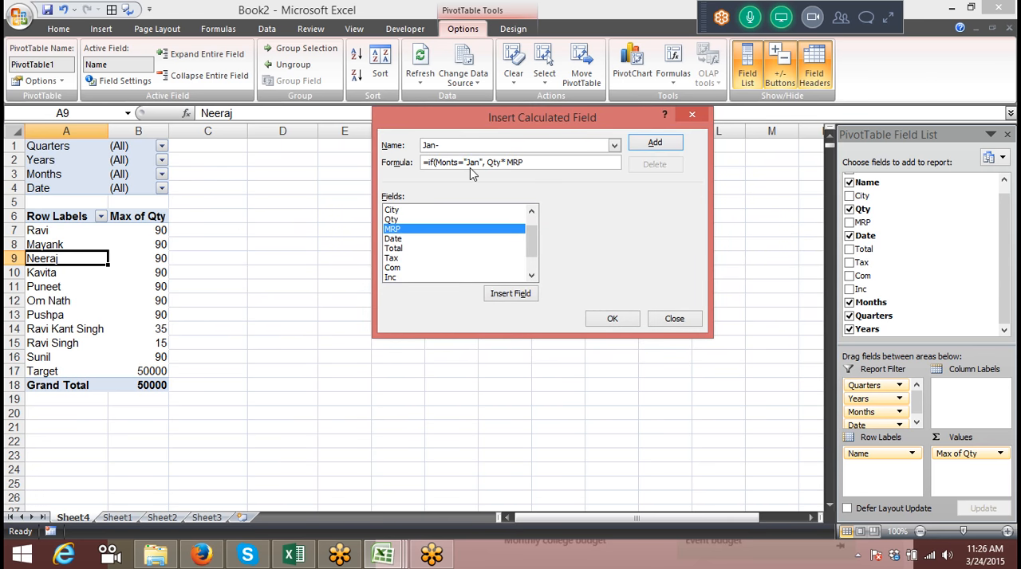
type("h")
left_click(653, 143)
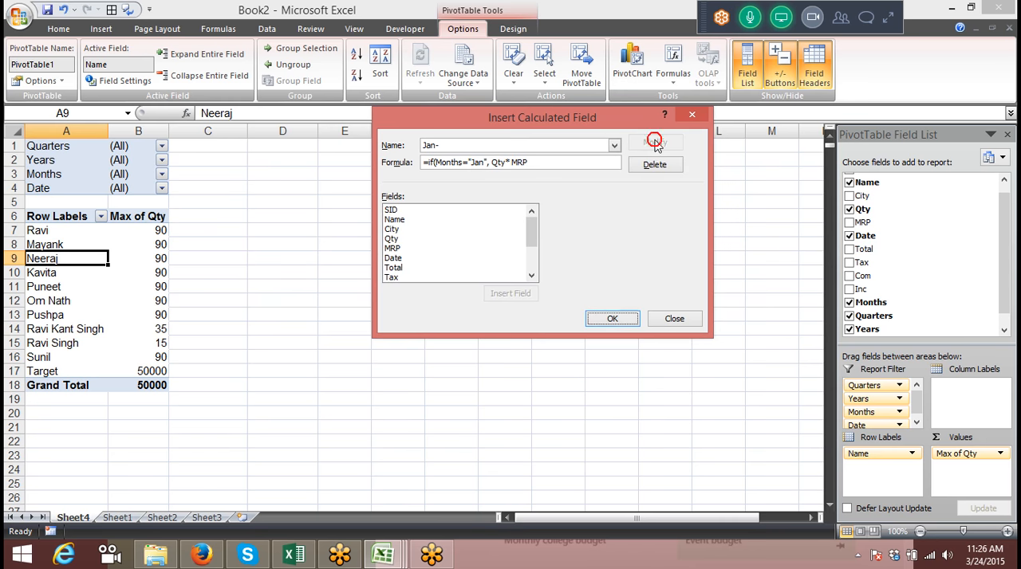
left_click(620, 319)
Check the Sum of Jan- cells for several names and remove that field from the pivot table's values
left_click(209, 256)
left_click(215, 272)
left_click(215, 301)
left_click(215, 343)
left_click(215, 370)
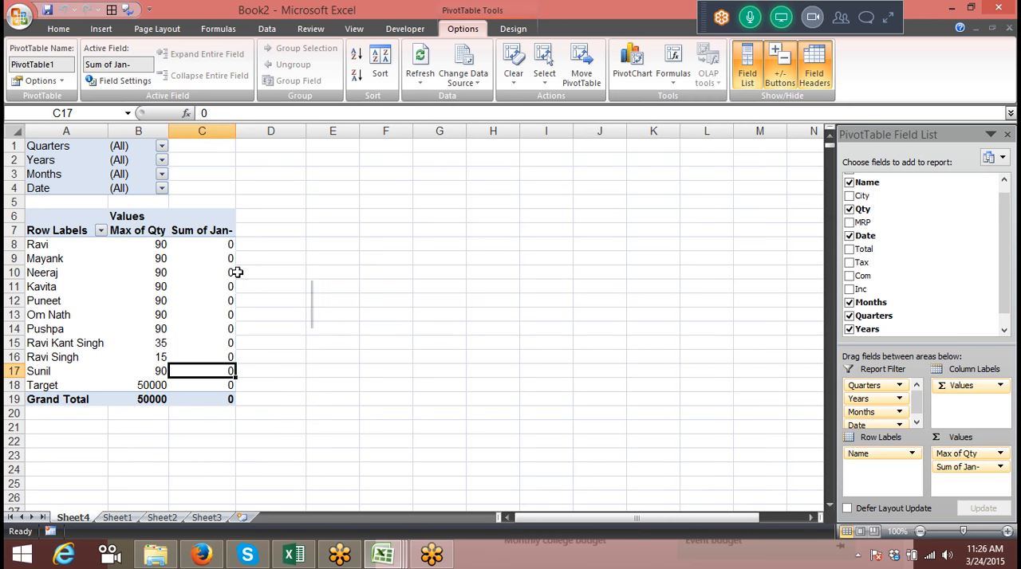
left_click_drag(957, 466, 961, 327)
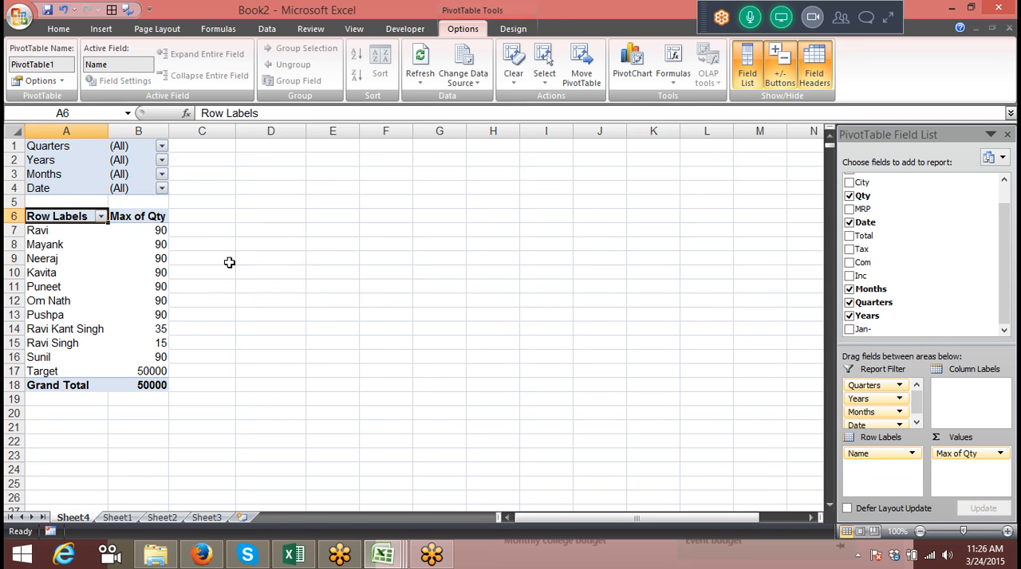
Select a row label in the pivot table and open the list of calculated formula commands
mouse_move(157, 263)
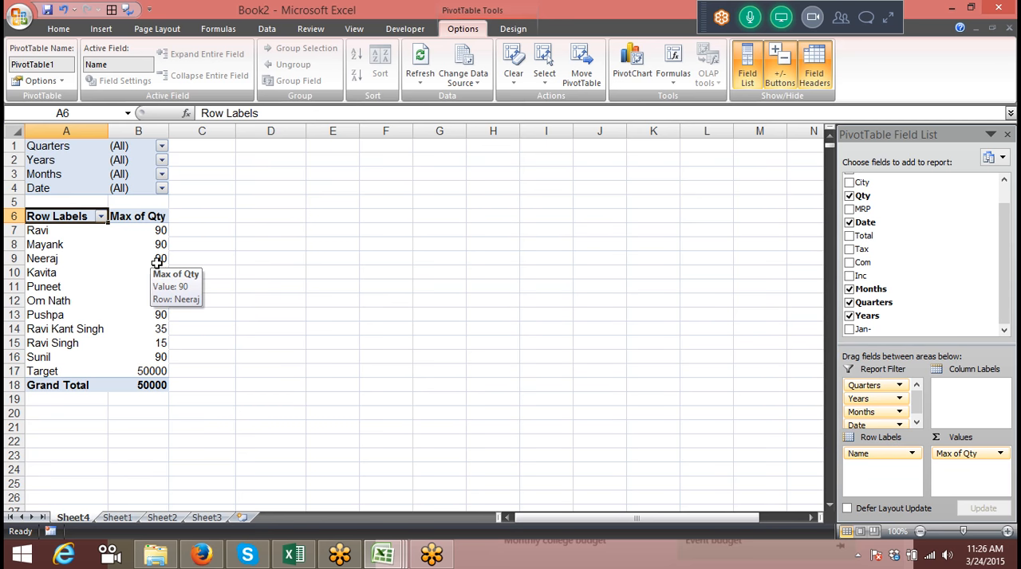
left_click(75, 232)
left_click(63, 244)
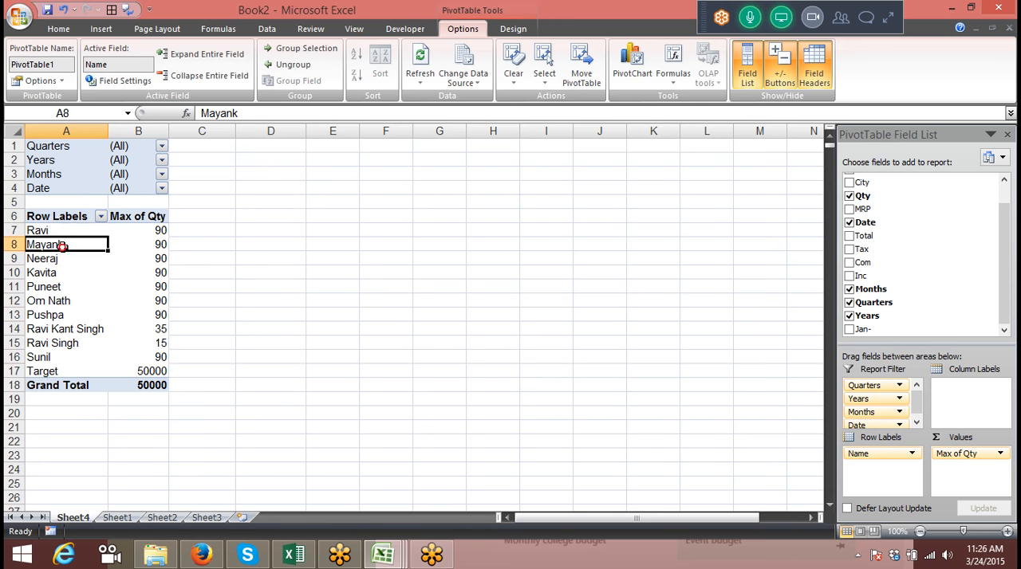
left_click(59, 263)
left_click(60, 245)
left_click(57, 259)
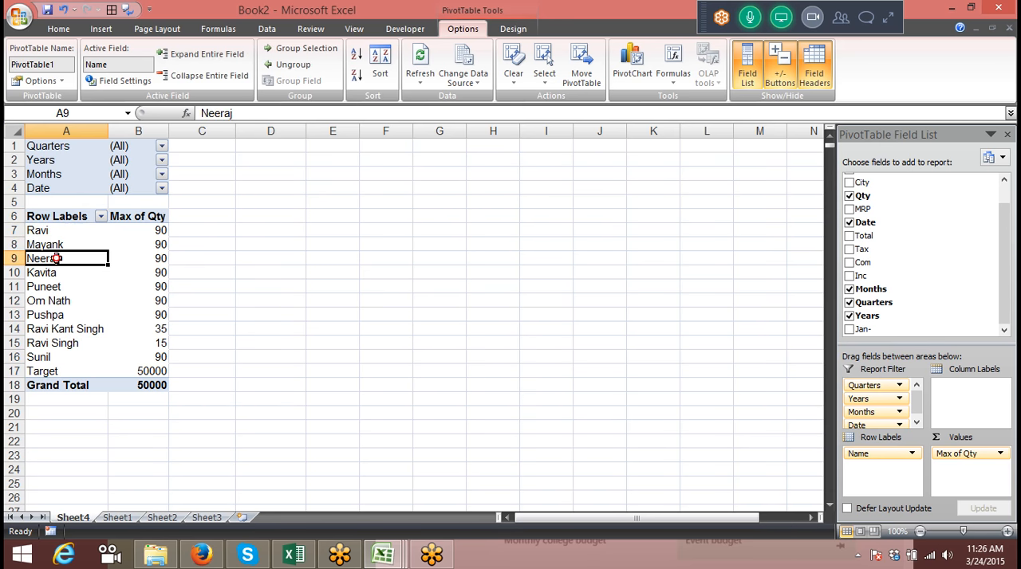
left_click(675, 76)
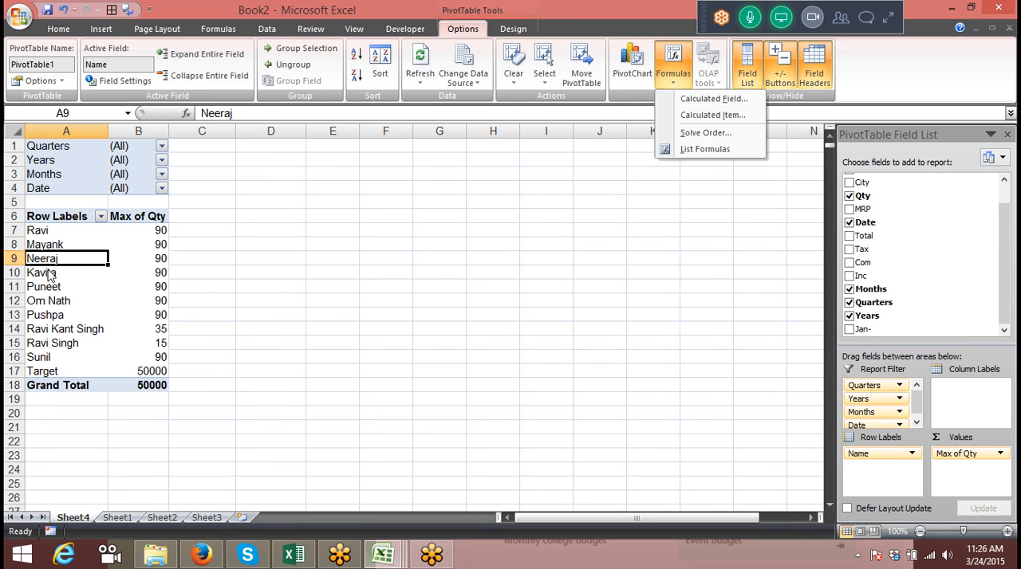
Try to insert a calculated item in the Name field from two different row labels
left_click(718, 116)
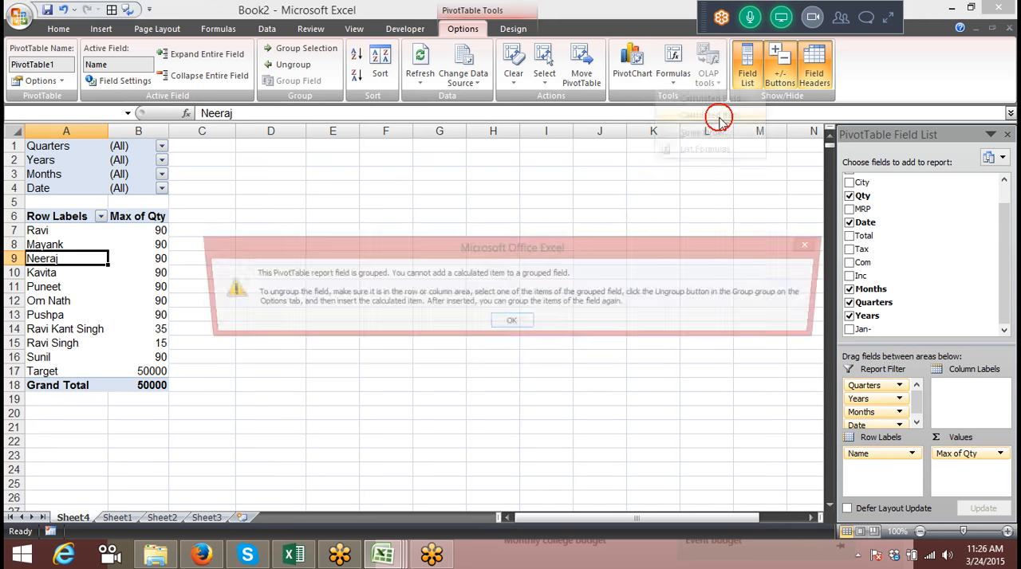
left_click(519, 326)
left_click(51, 246)
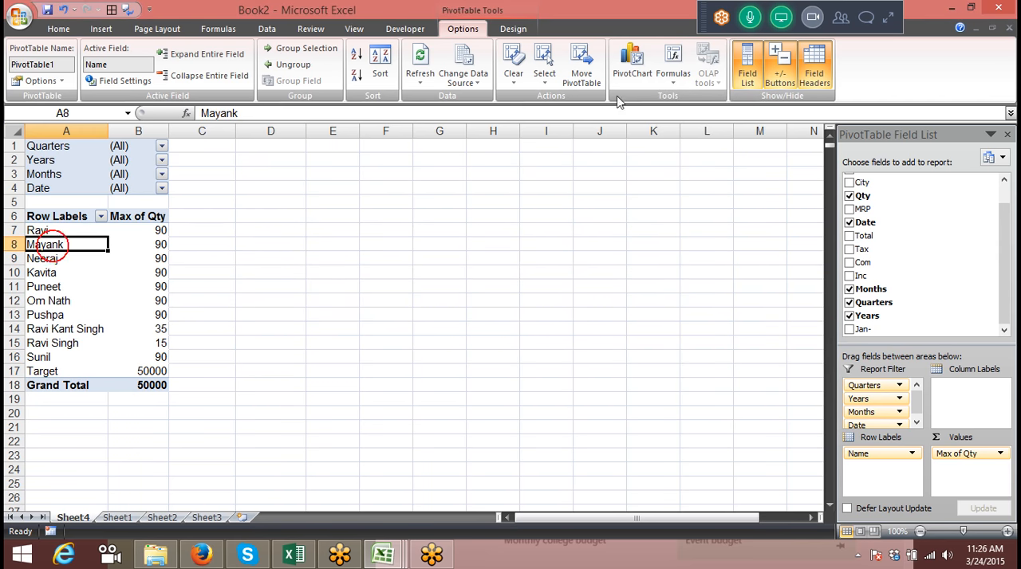
left_click(672, 73)
left_click(682, 114)
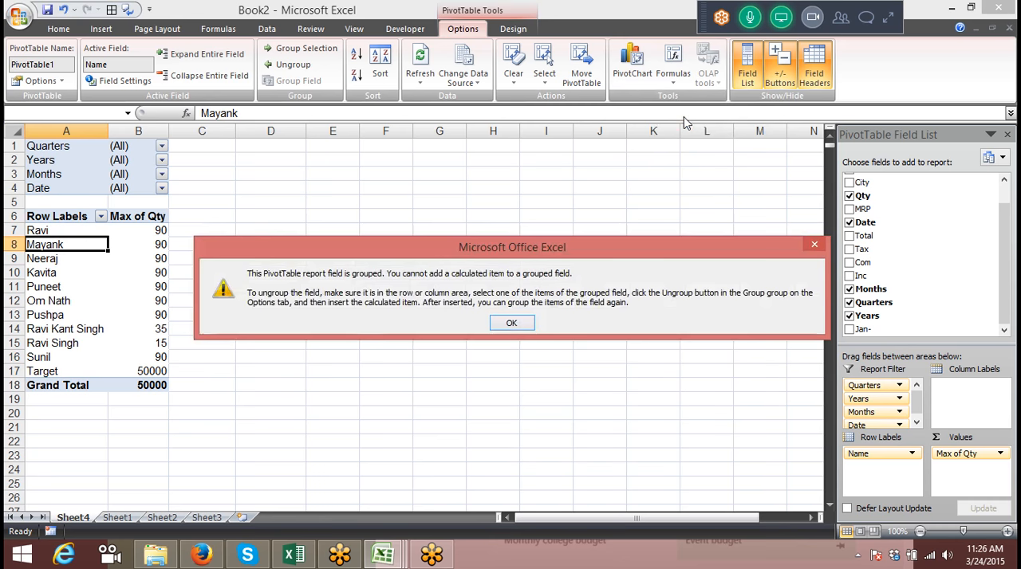
left_click(513, 324)
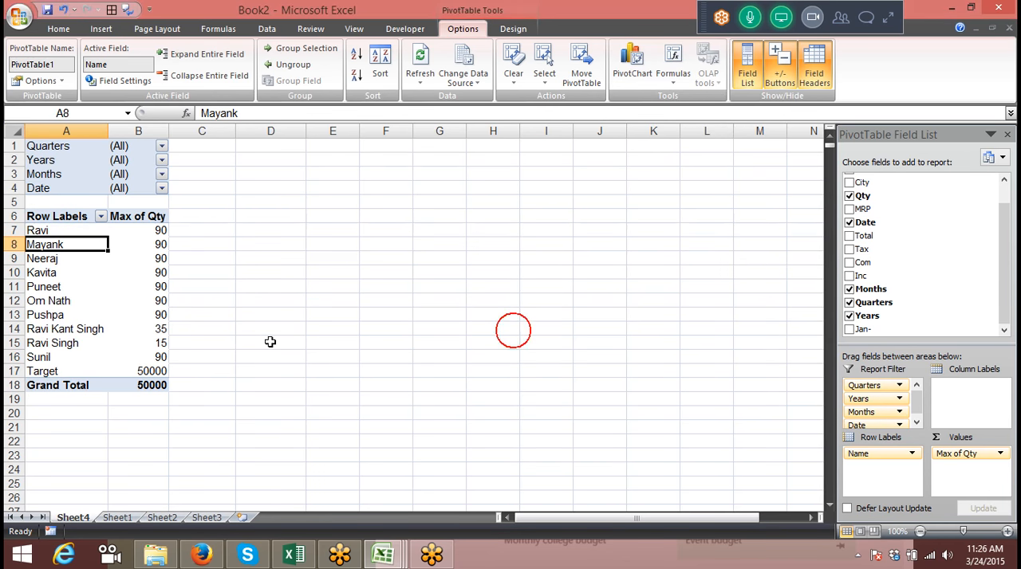
Delete the Sheet4 worksheet containing the grouped pivot table
right_click(73, 520)
left_click(106, 372)
left_click(483, 319)
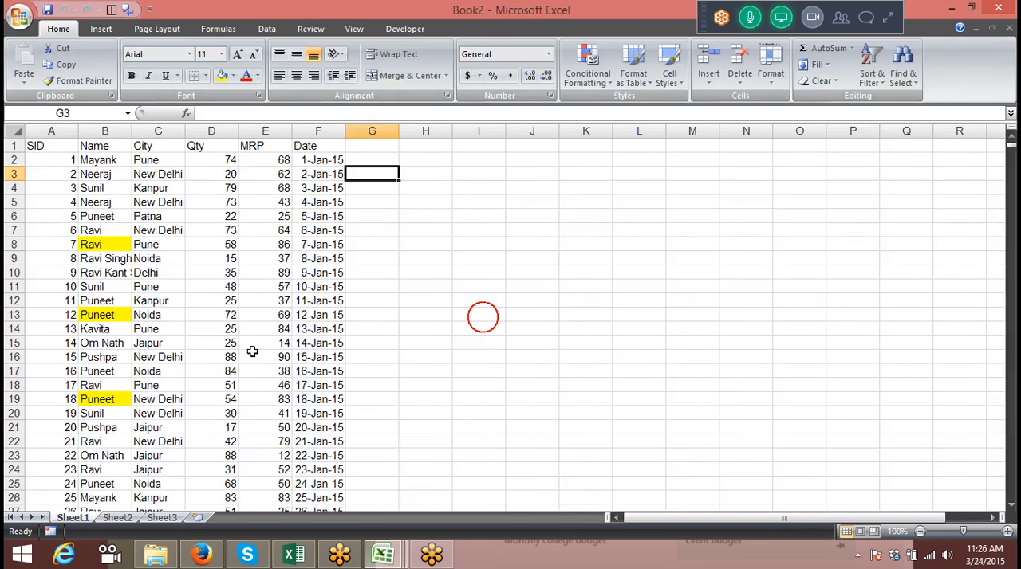
Create a new pivot table on a new worksheet from the Sheet1 data, with City as row labels and Sum of Qty as values
left_click(65, 148)
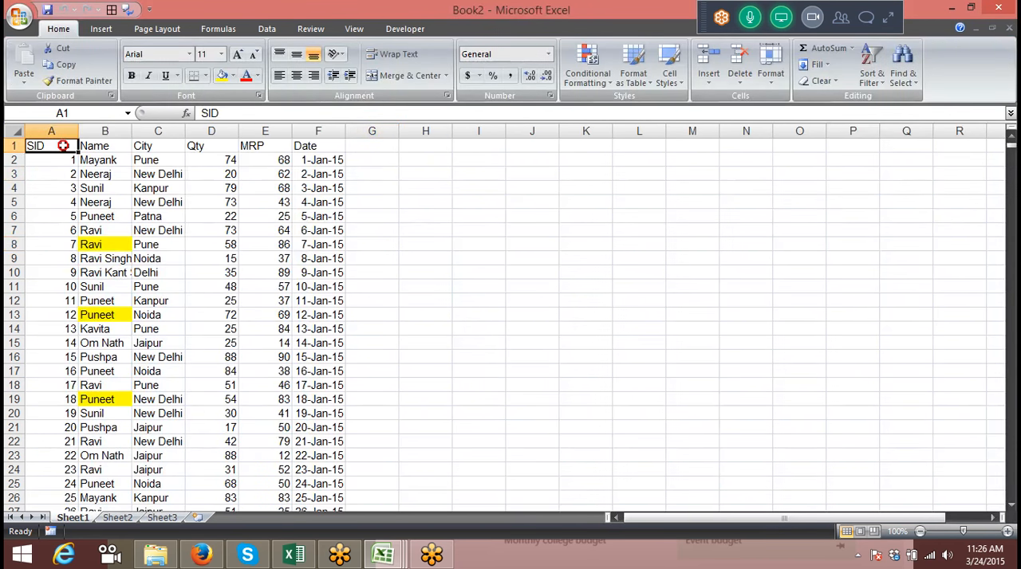
left_click(101, 34)
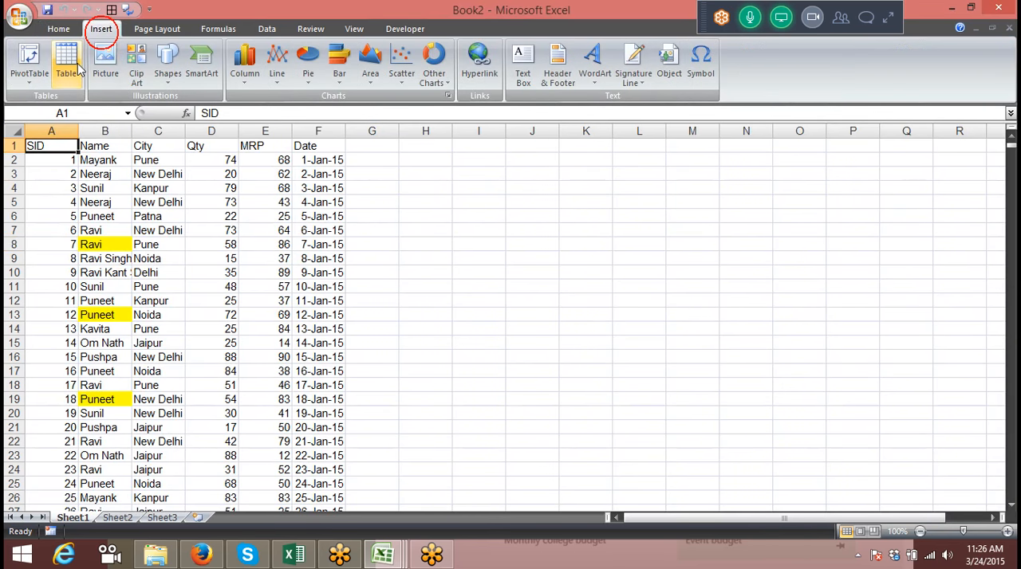
left_click(36, 82)
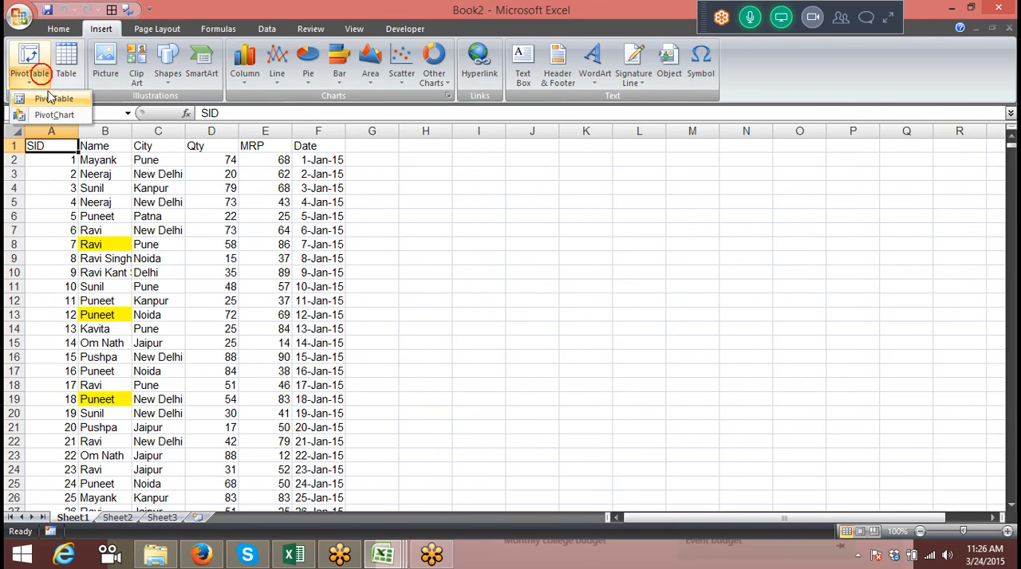
left_click(40, 98)
left_click(588, 310)
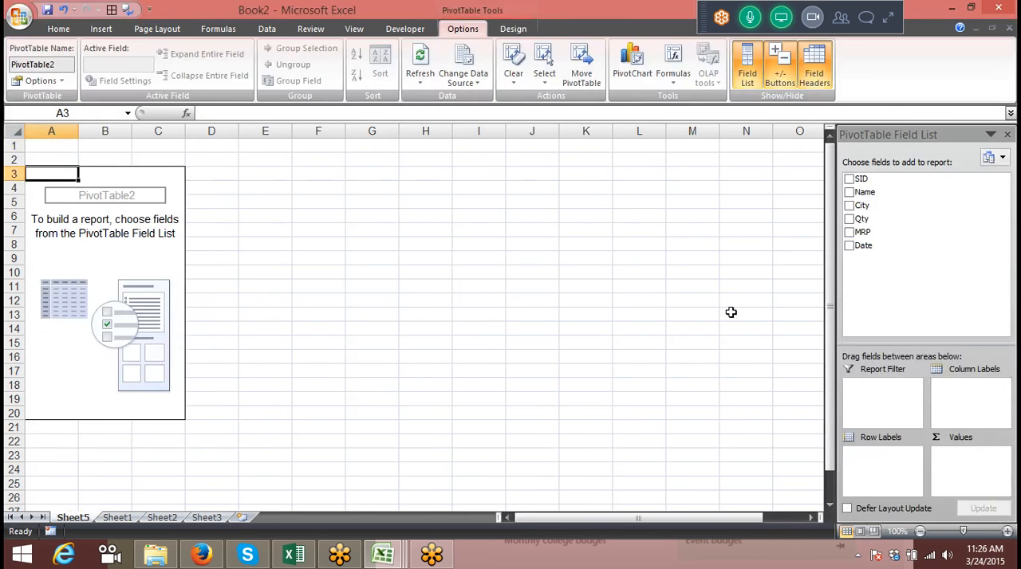
left_click_drag(891, 200, 862, 469)
left_click_drag(863, 218, 975, 482)
Start a new calculated item in the City field and name it NCR
left_click(47, 231)
right_click(56, 233)
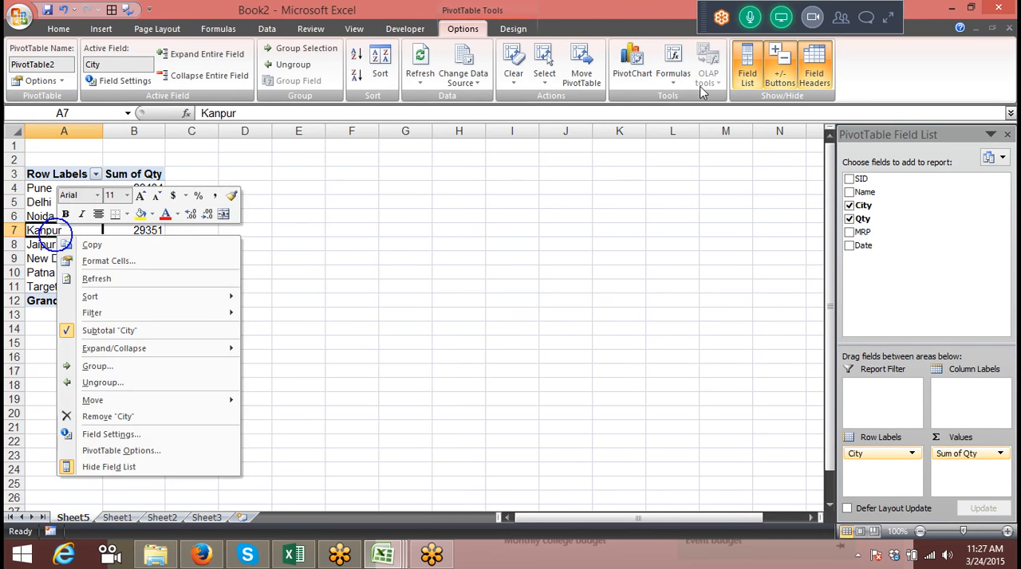
left_click(672, 80)
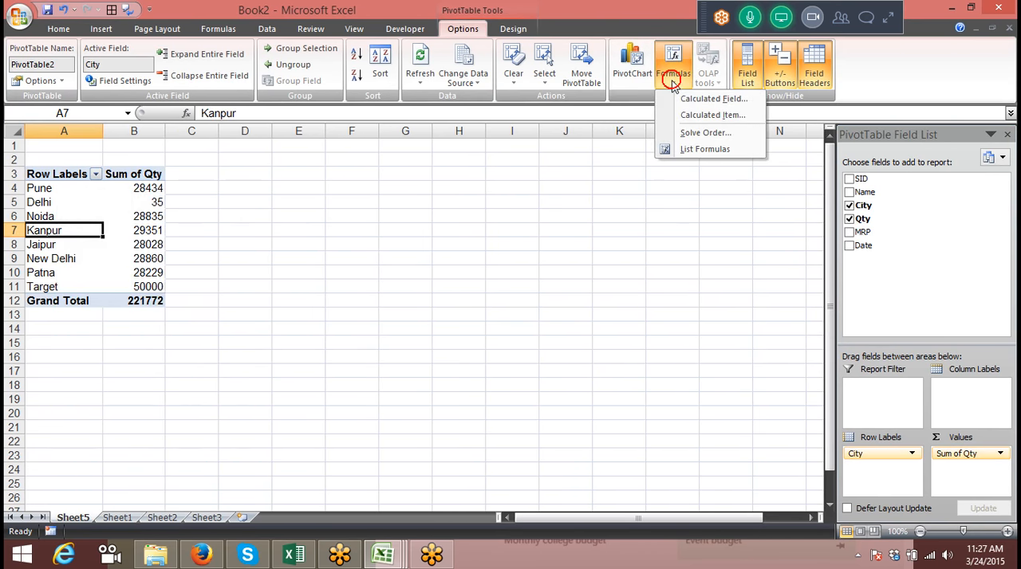
left_click(691, 116)
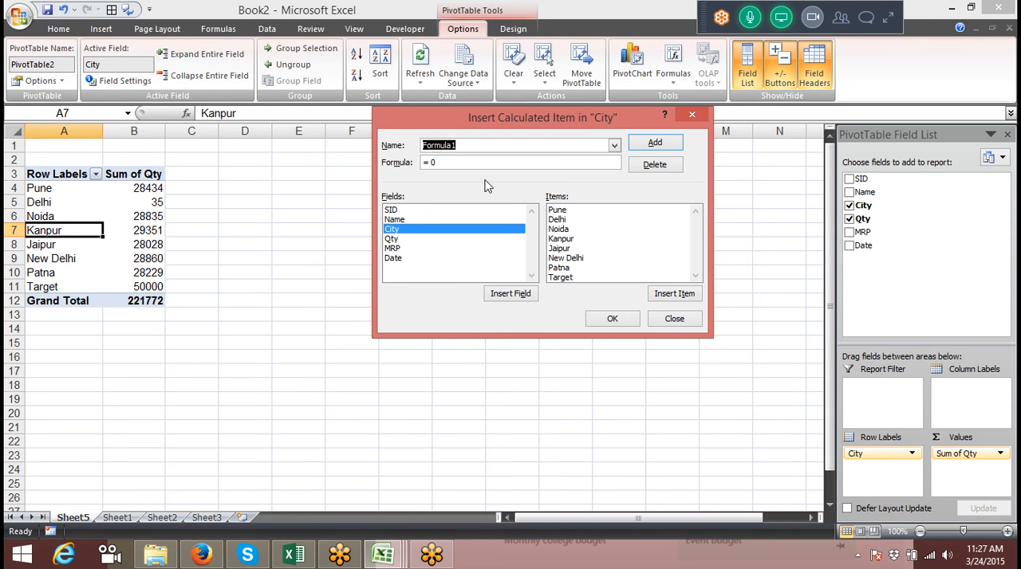
type("NCR")
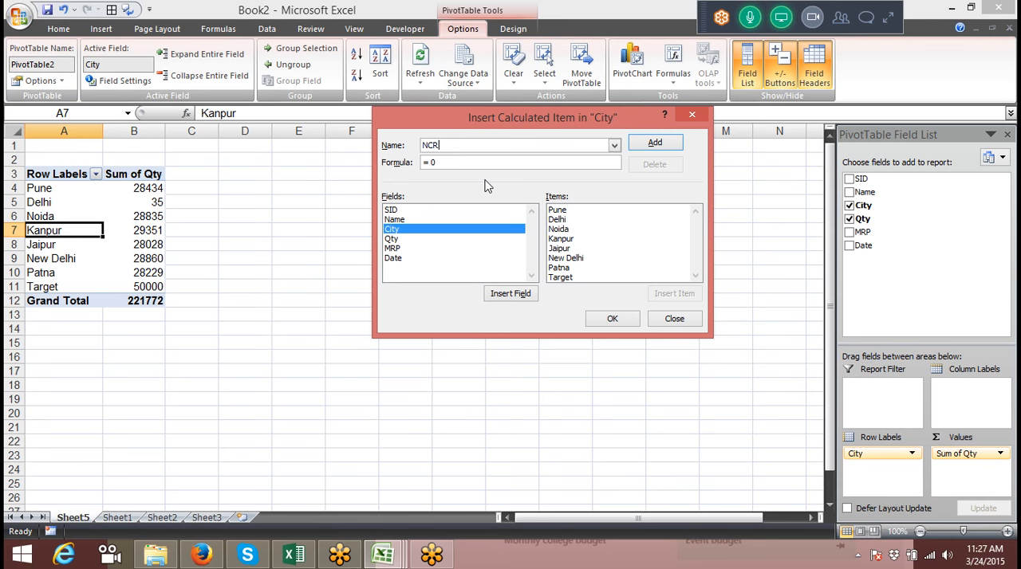
Set the NCR item's formula to = Delhi+ Noida, add it and compare its quantity with the Delhi and Noida quantities
left_click(467, 168)
key("BackSpace")
double_click(557, 220)
type("+")
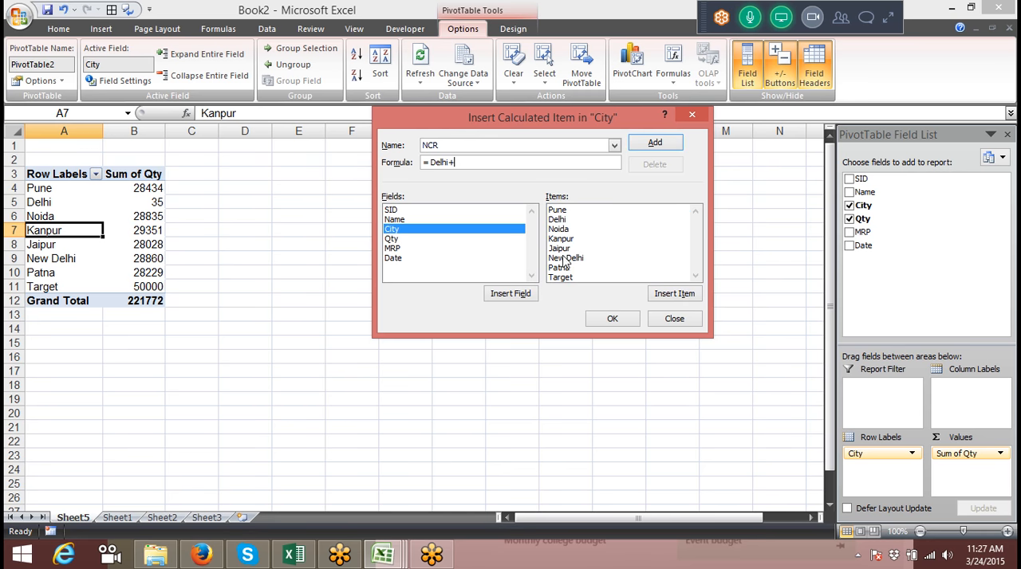
double_click(561, 230)
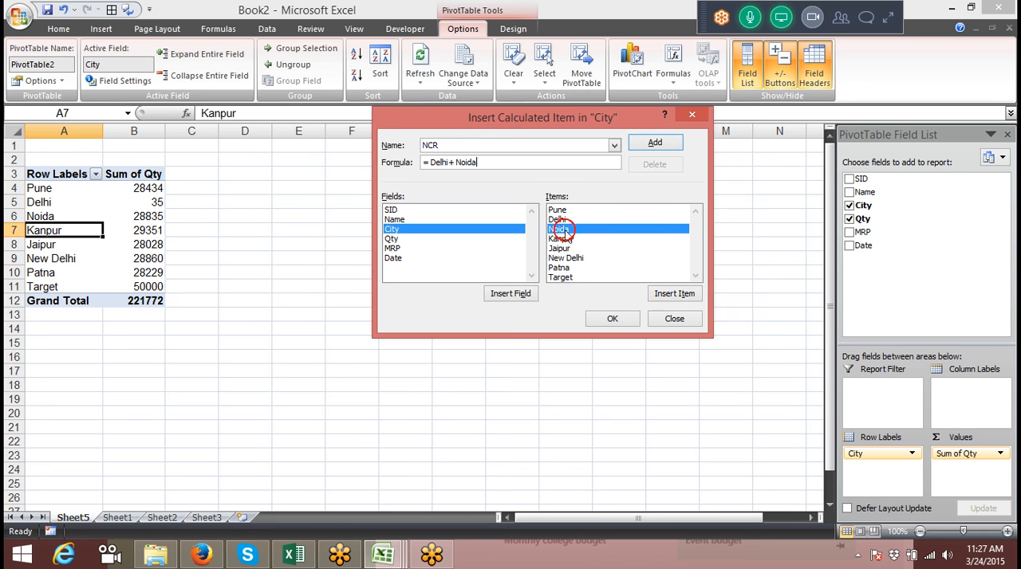
left_click(654, 143)
left_click(611, 319)
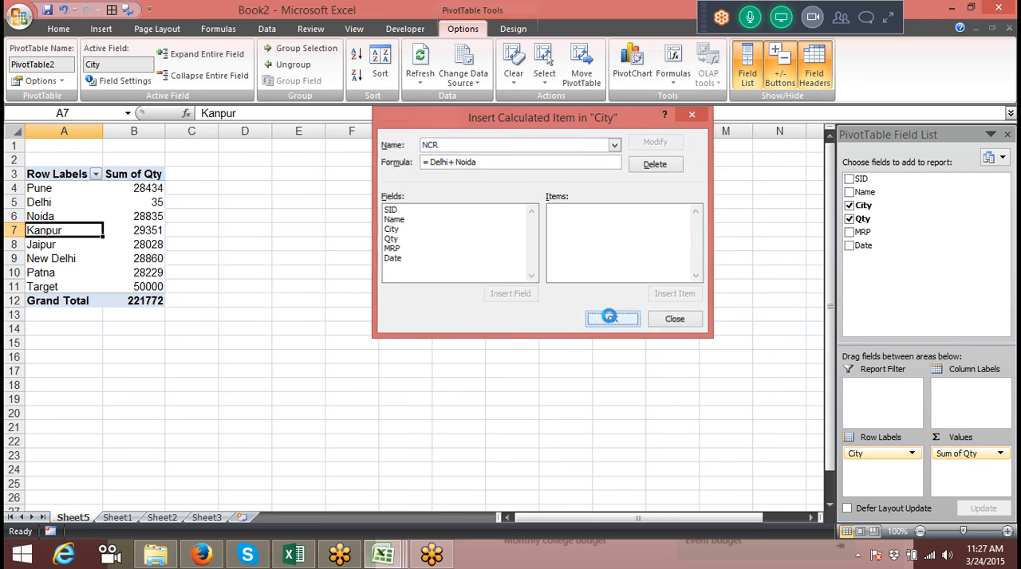
left_click_drag(93, 301, 128, 300)
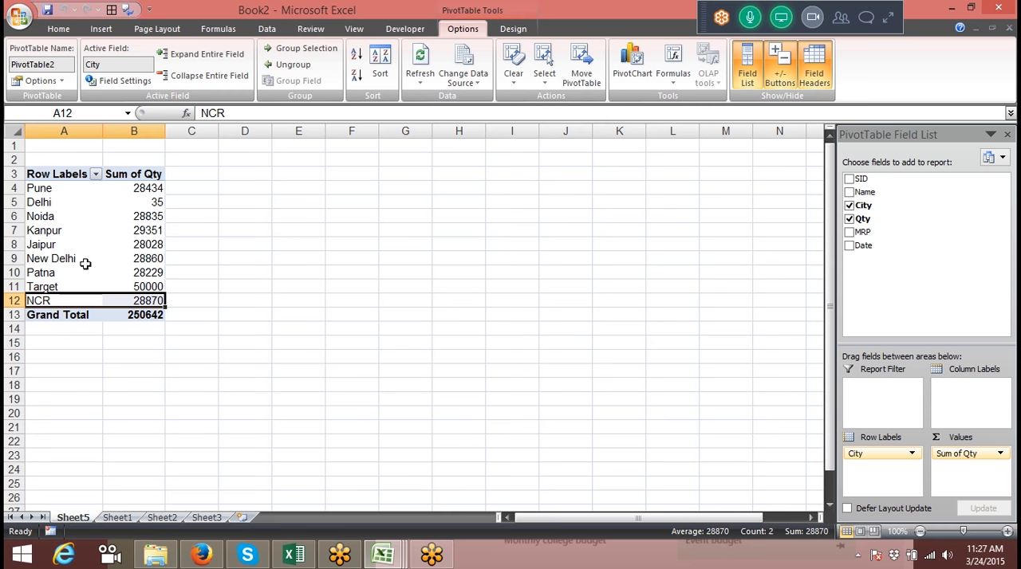
left_click_drag(141, 207, 140, 217)
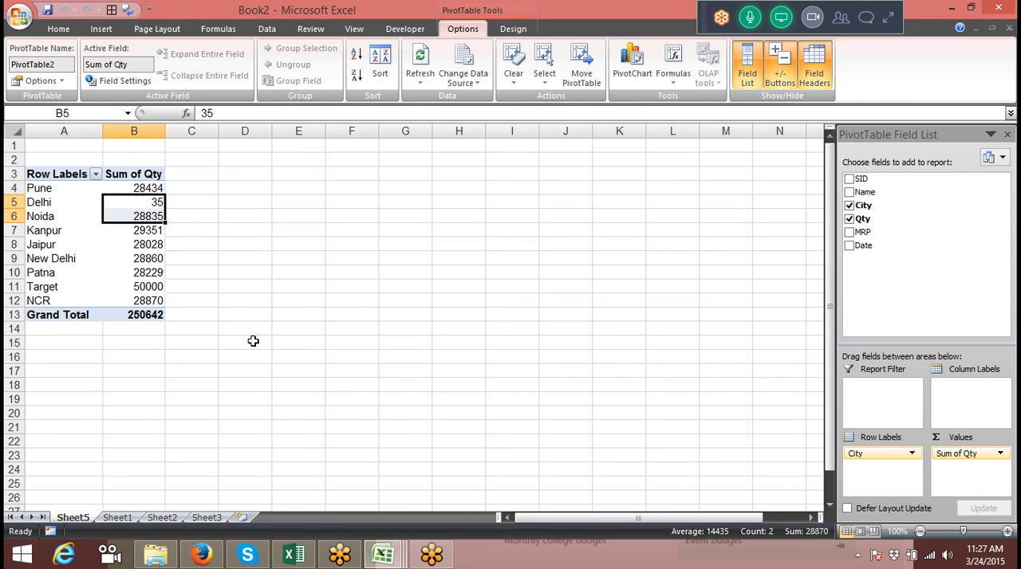
List the pivot table's formulas on a new sheet and examine the NCR item's formula
left_click(668, 80)
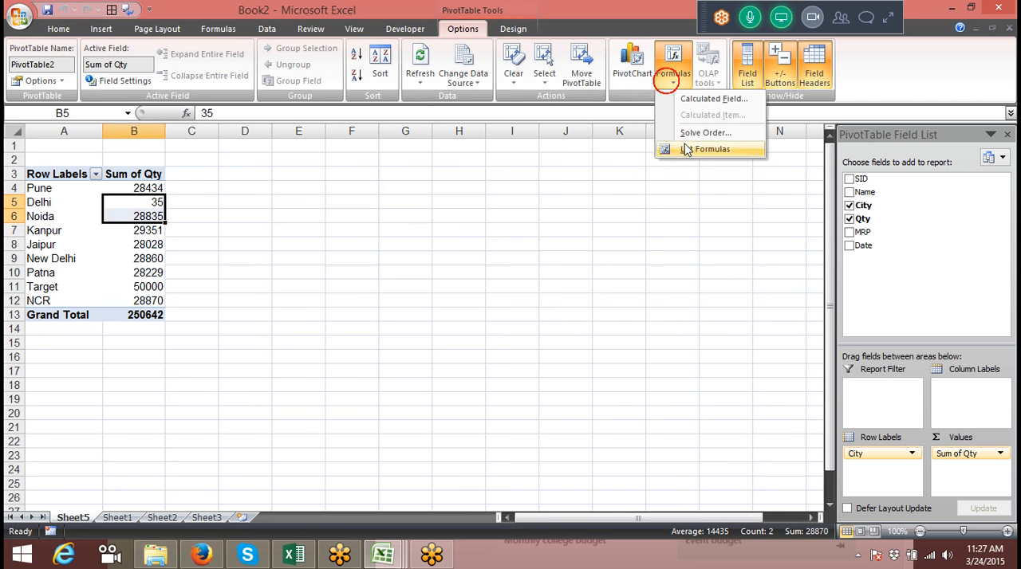
left_click(694, 151)
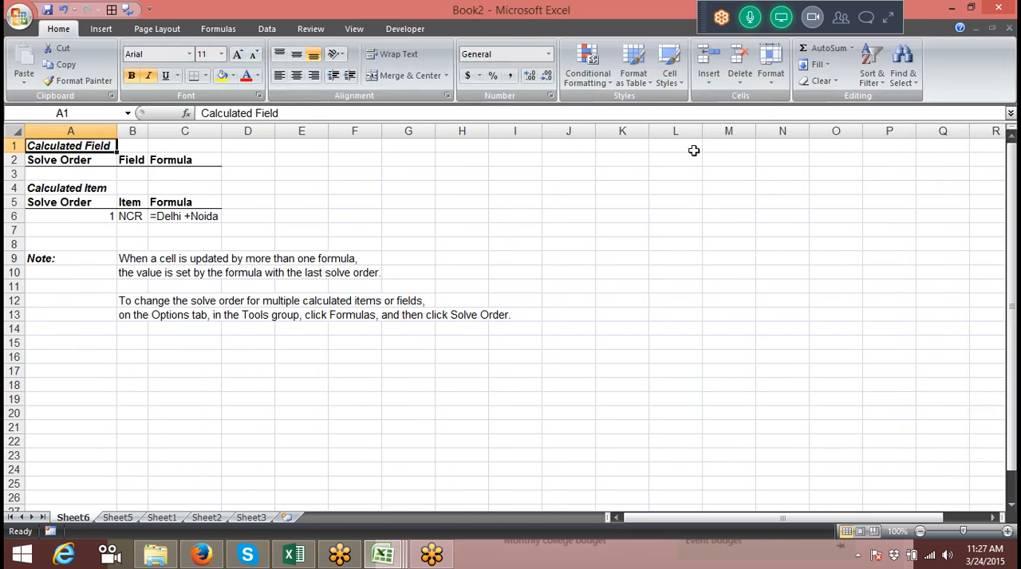
left_click(152, 327)
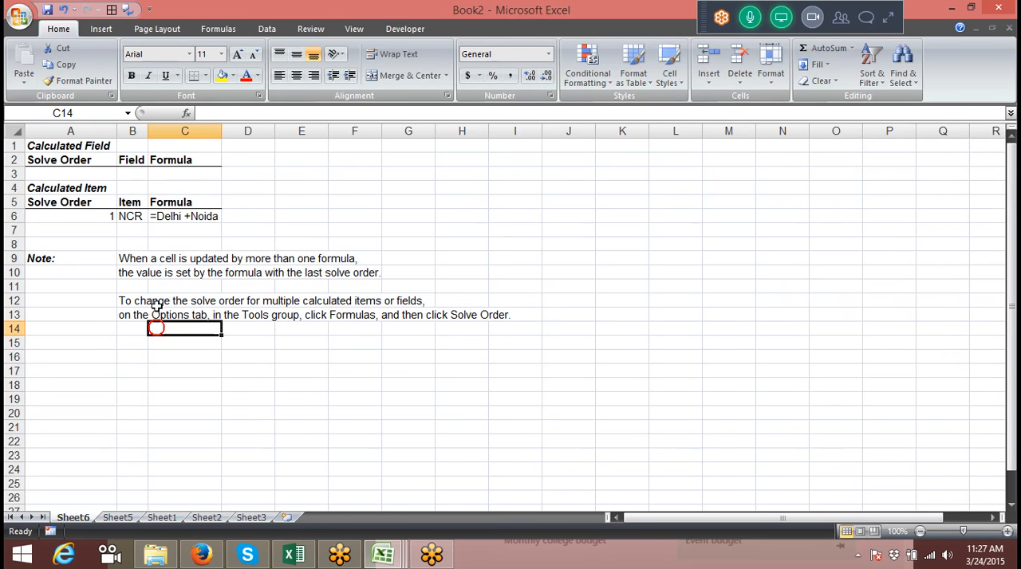
left_click(151, 219)
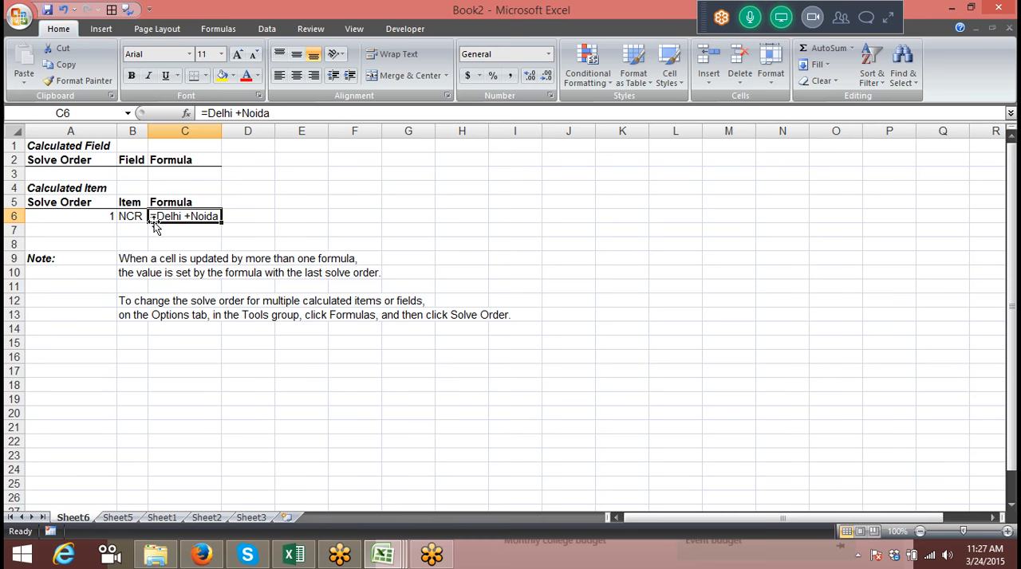
Return to Sheet5, insert a clustered column PivotChart of the city quantities and close the PivotChart Filter Pane
left_click(117, 517)
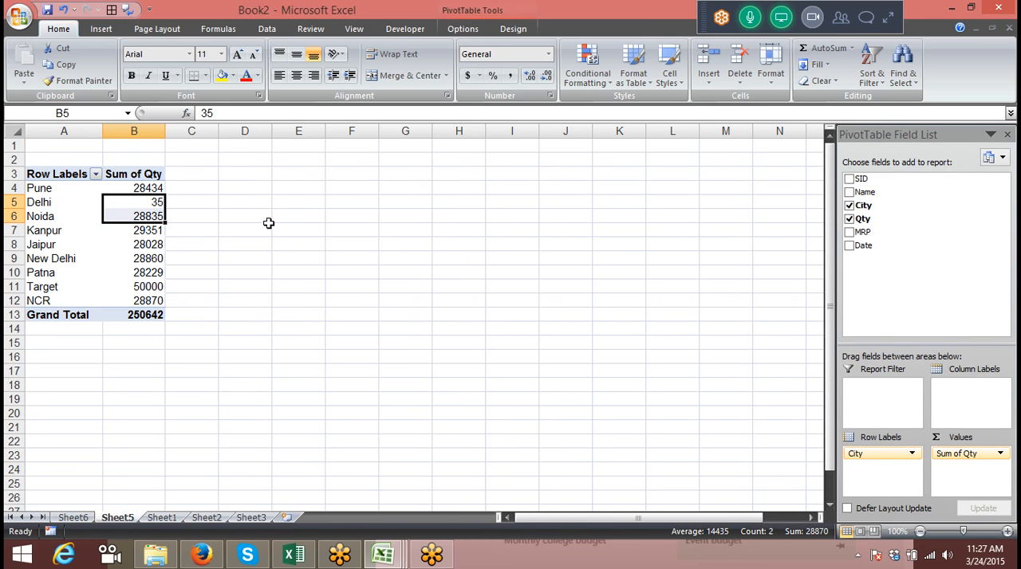
left_click(136, 213)
left_click(405, 29)
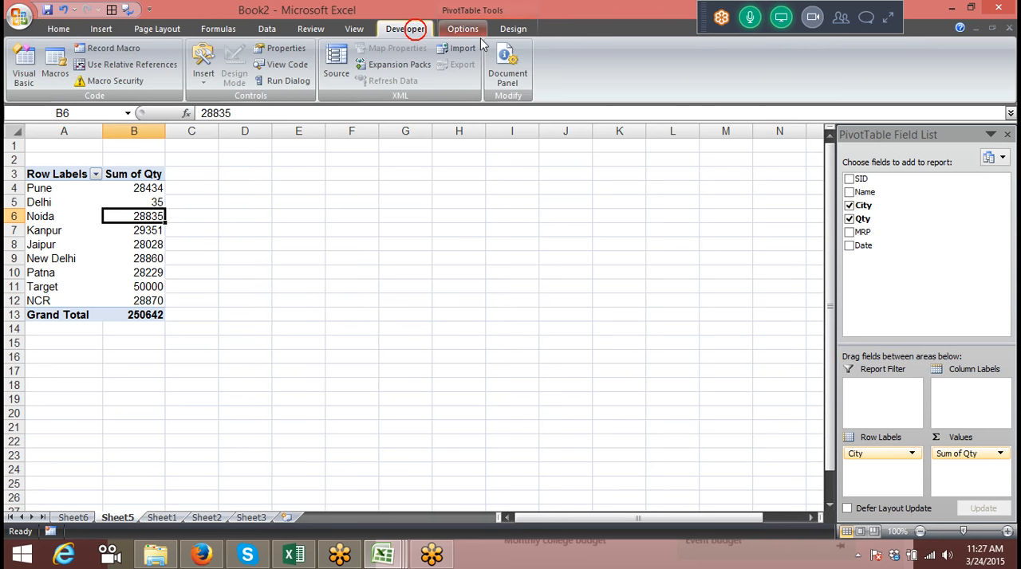
left_click(58, 29)
left_click(463, 29)
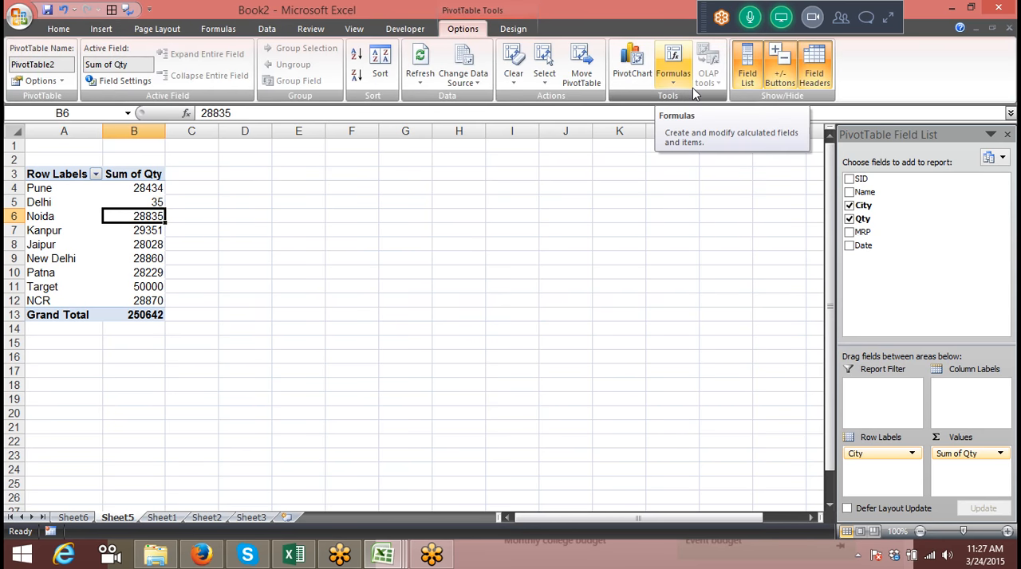
left_click(633, 75)
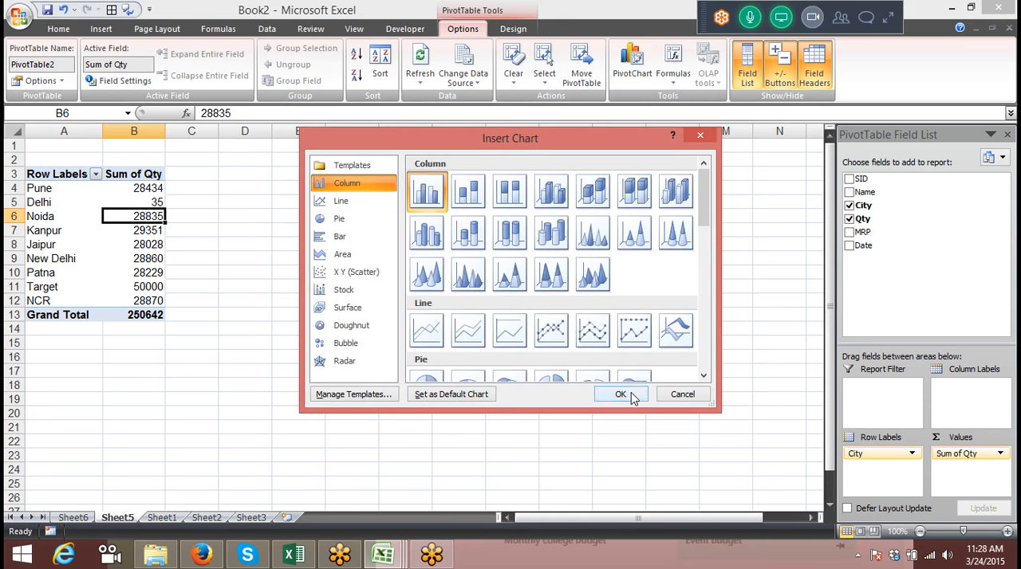
left_click(629, 396)
left_click_drag(369, 245, 323, 173)
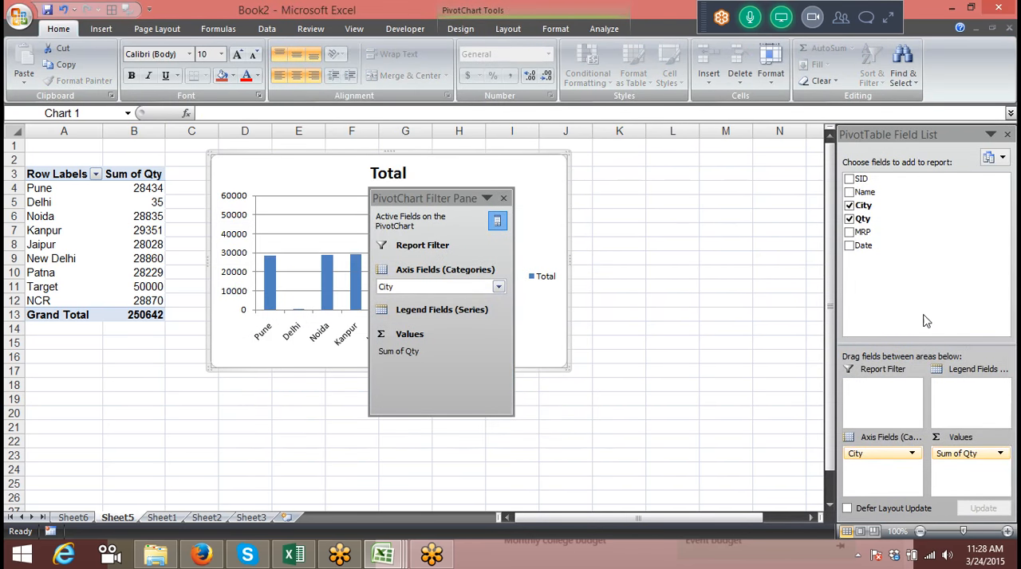
left_click(503, 197)
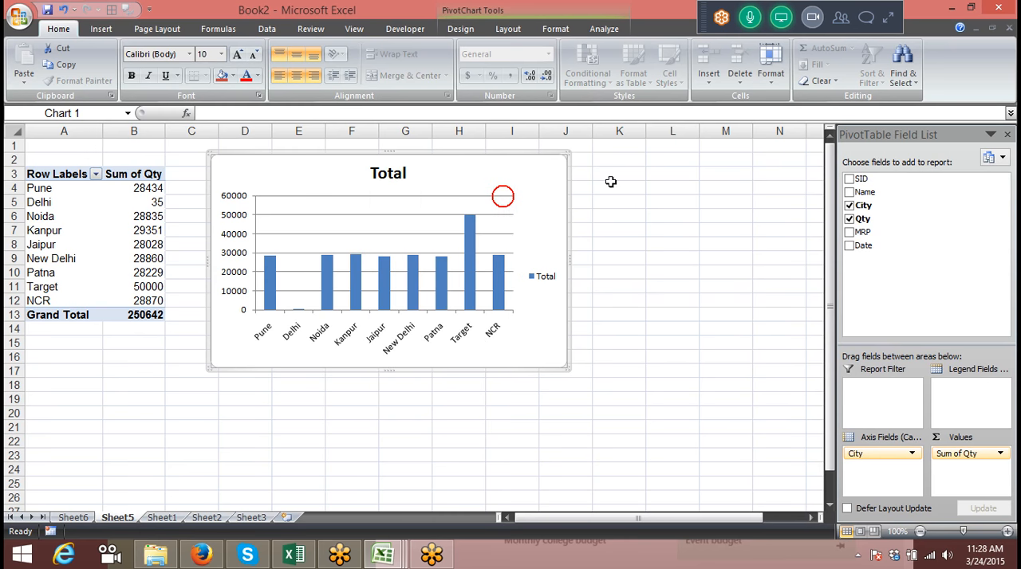
Add the Name field to the PivotChart's legend fields and enlarge the chart
left_click_drag(871, 191, 966, 394)
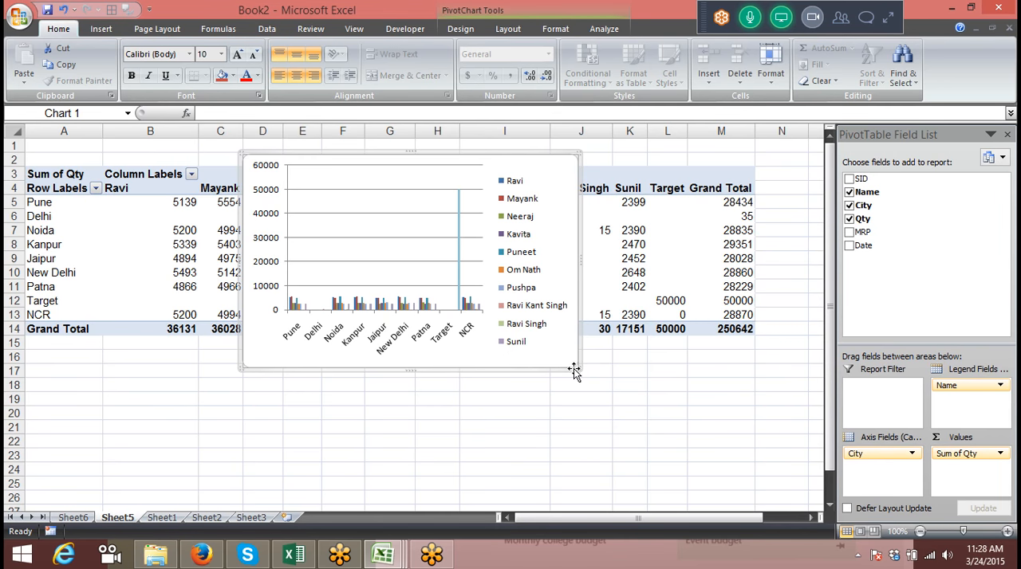
left_click_drag(572, 369, 747, 413)
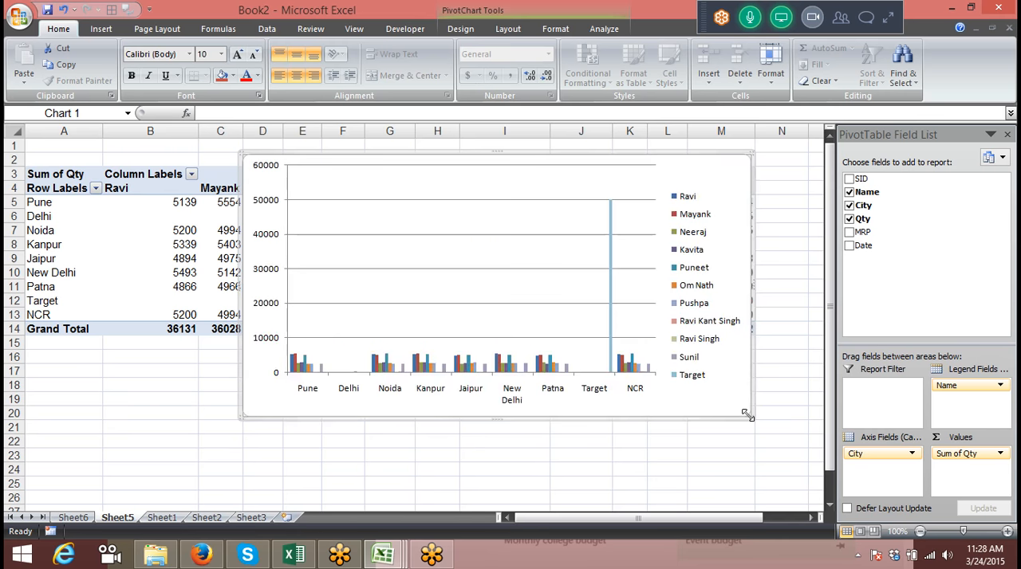
Move the Name field to the axis fields below City and try to change the order of the two fields
left_click_drag(969, 385, 874, 468)
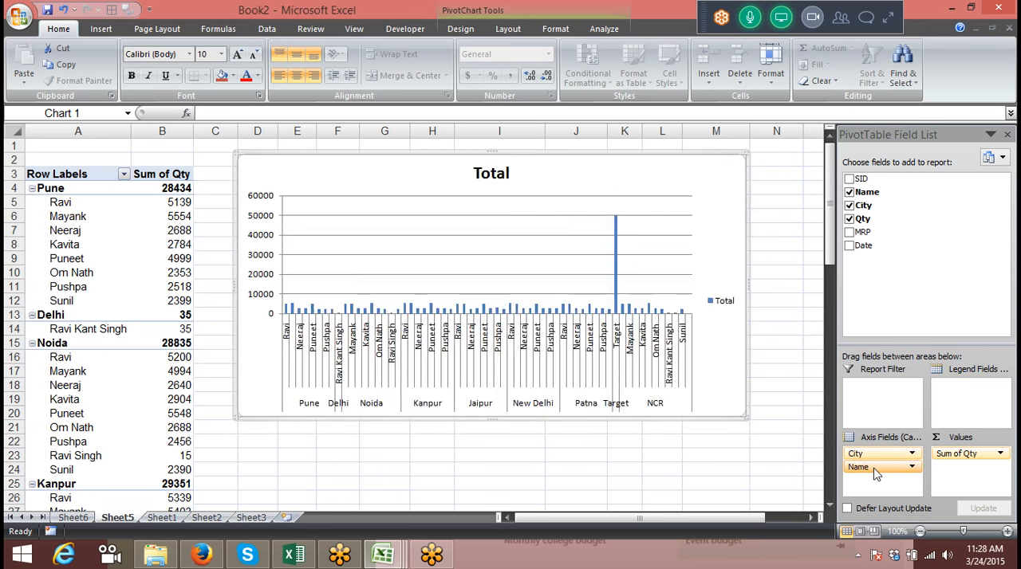
left_click_drag(876, 474, 872, 455)
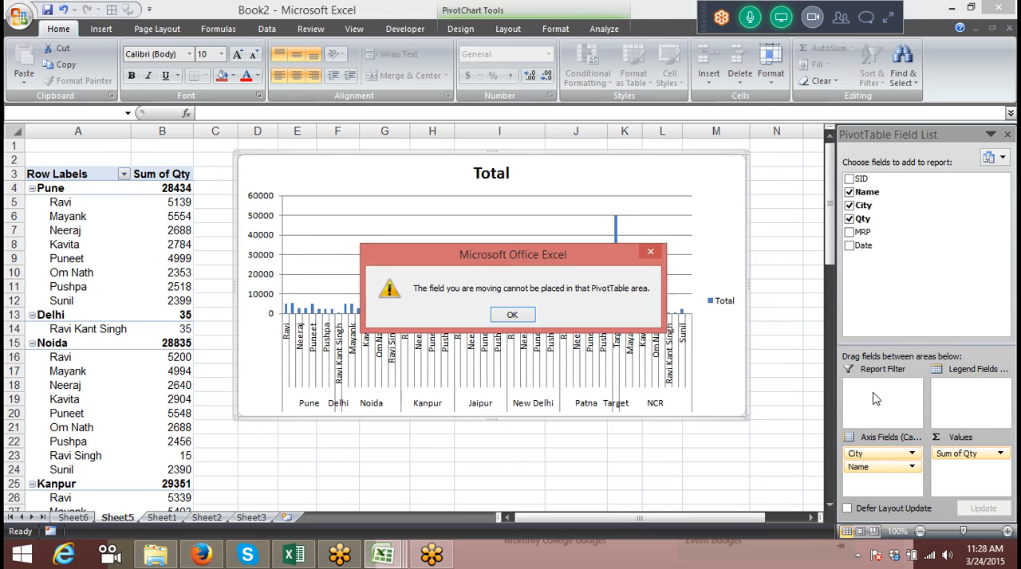
left_click(510, 317)
left_click_drag(856, 455, 856, 456)
left_click(510, 311)
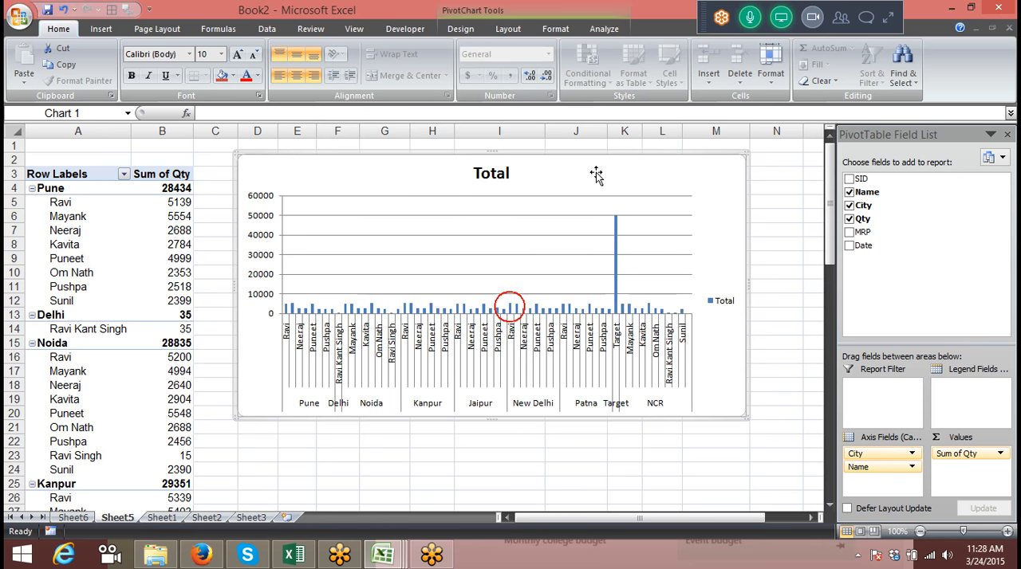
Select the PivotChart again and show its design options
left_click(770, 275)
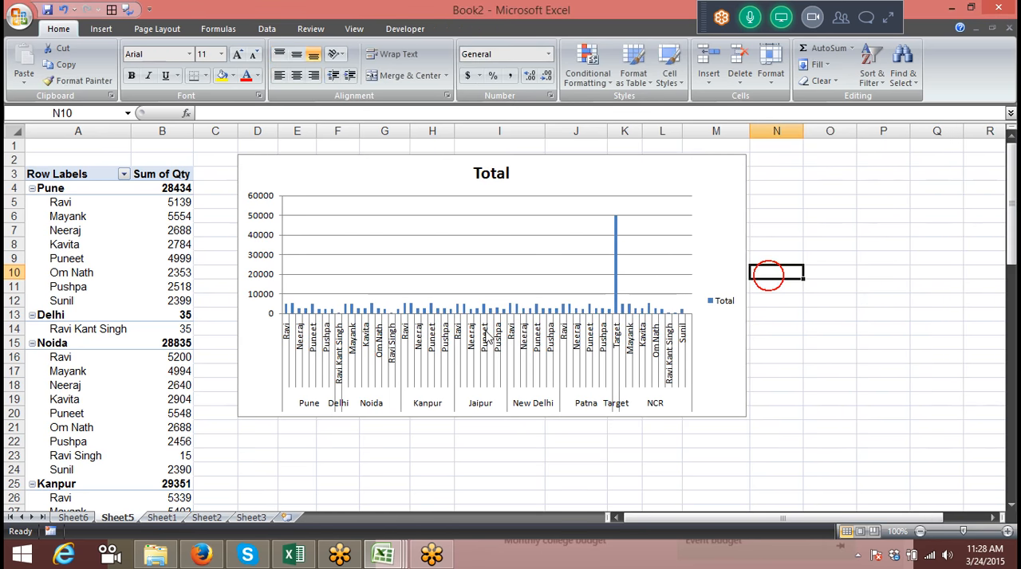
left_click(564, 188)
left_click(460, 12)
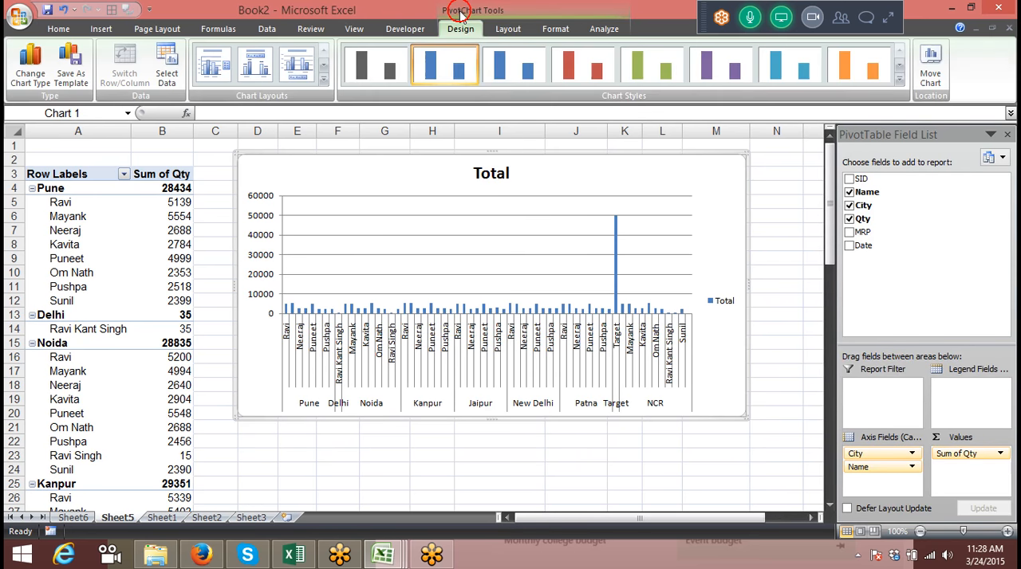
Apply a shaded purple chart style to the PivotChart, and replace it with a glossy teal one
left_click(899, 80)
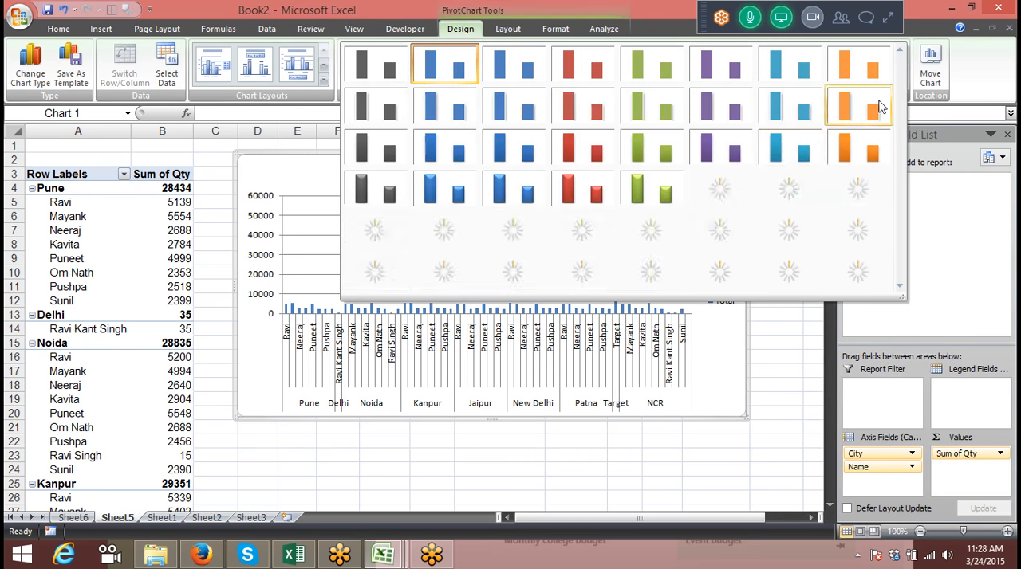
left_click(721, 228)
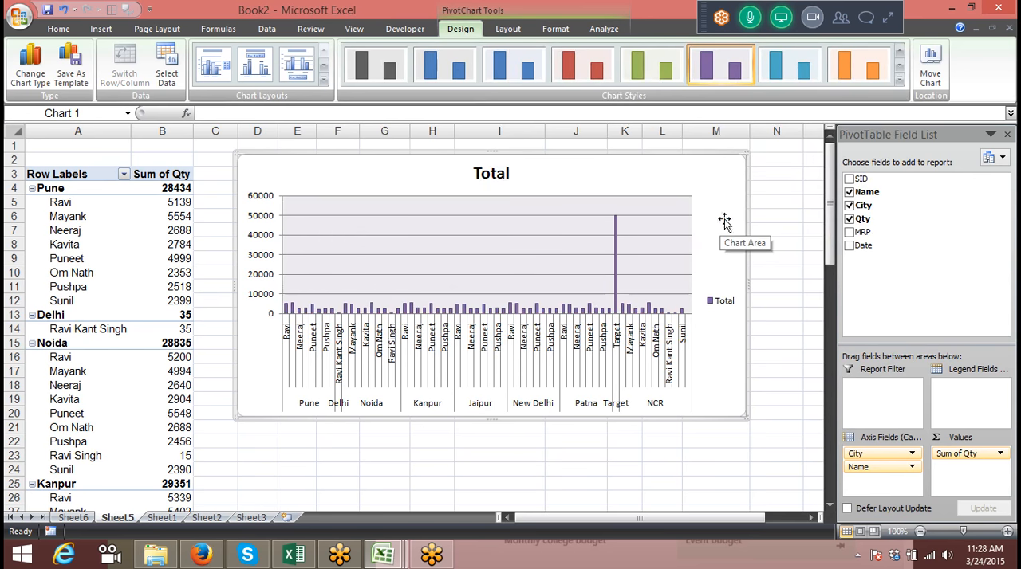
left_click(899, 81)
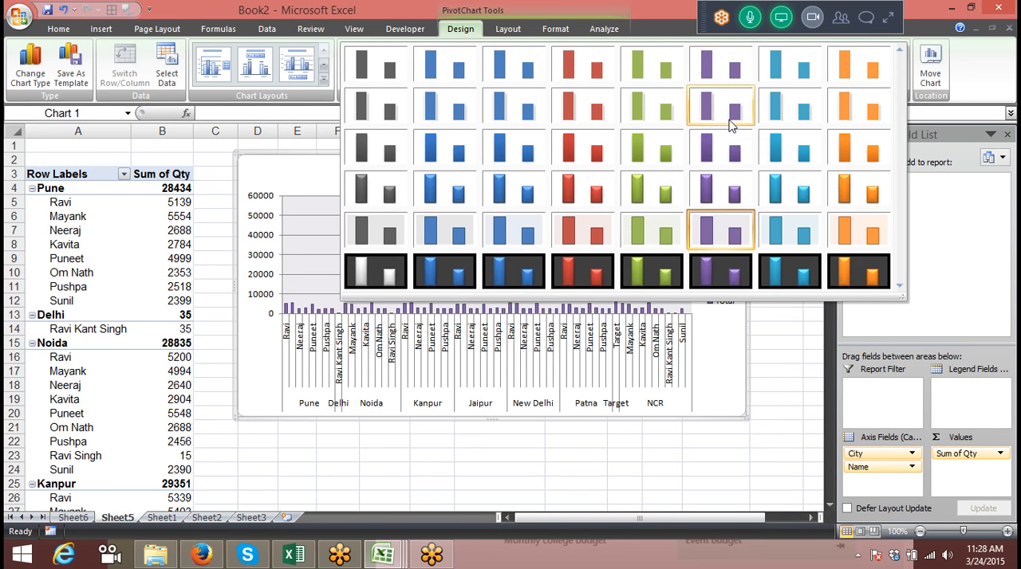
left_click(799, 209)
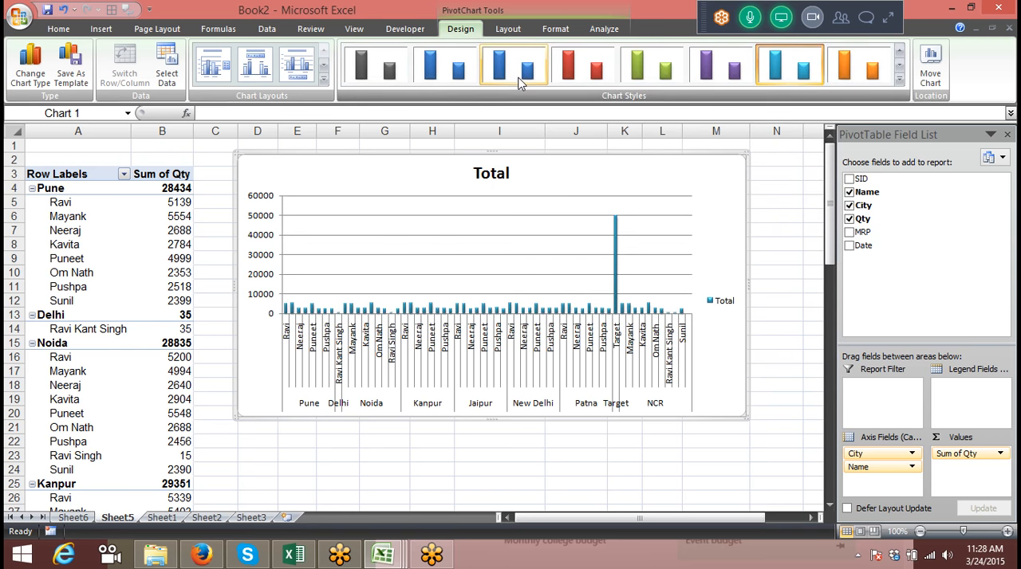
Delete the PivotChart from Sheet5 and remove the City field from the pivot table's row labels
key("Delete")
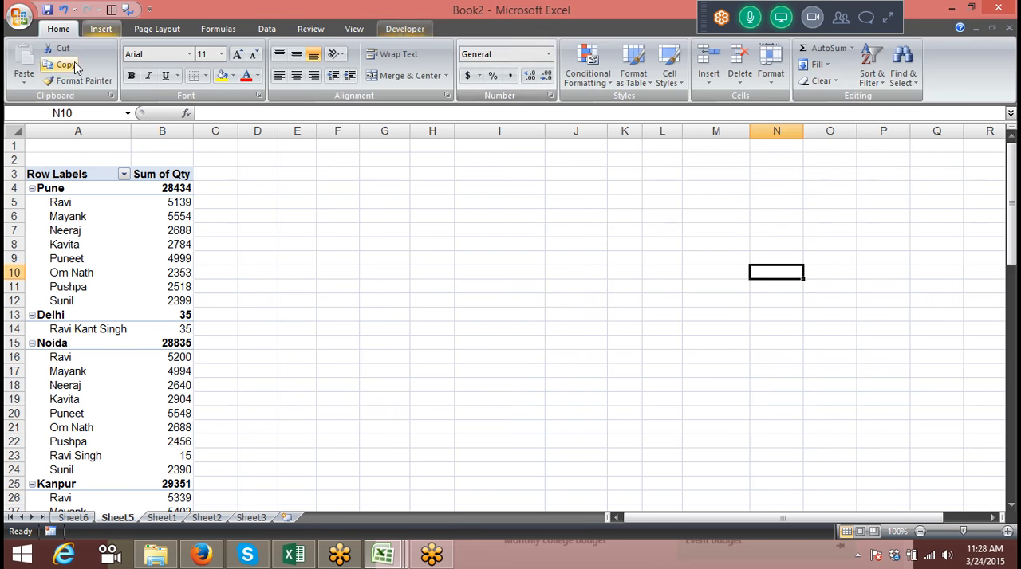
left_click(70, 271)
left_click_drag(853, 454, 869, 329)
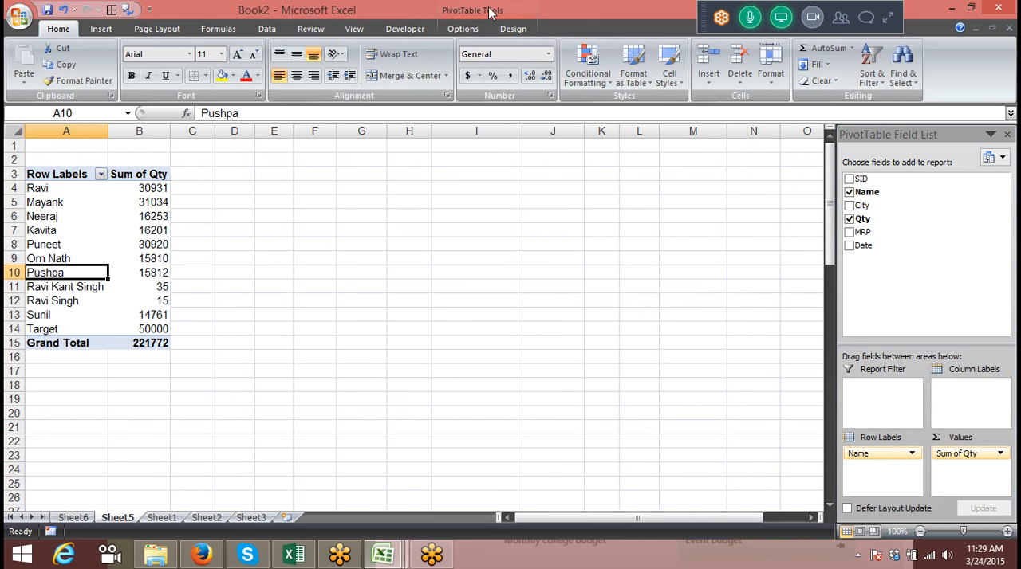
Insert a clustered cylinder PivotChart of the quantities by name and dock its PivotChart Filter Pane beside the field list
left_click(462, 29)
left_click(629, 71)
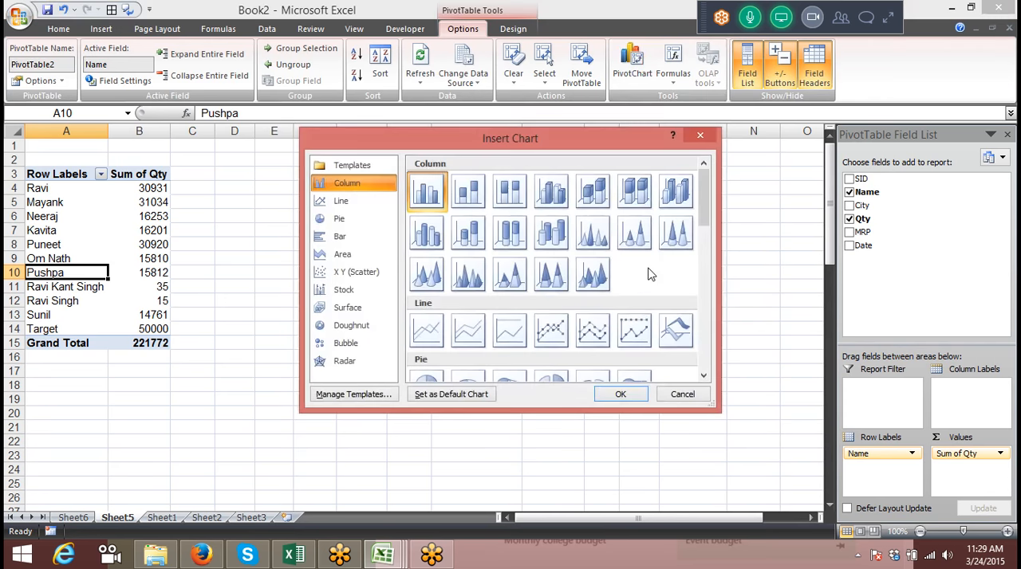
left_click(438, 245)
double_click(438, 245)
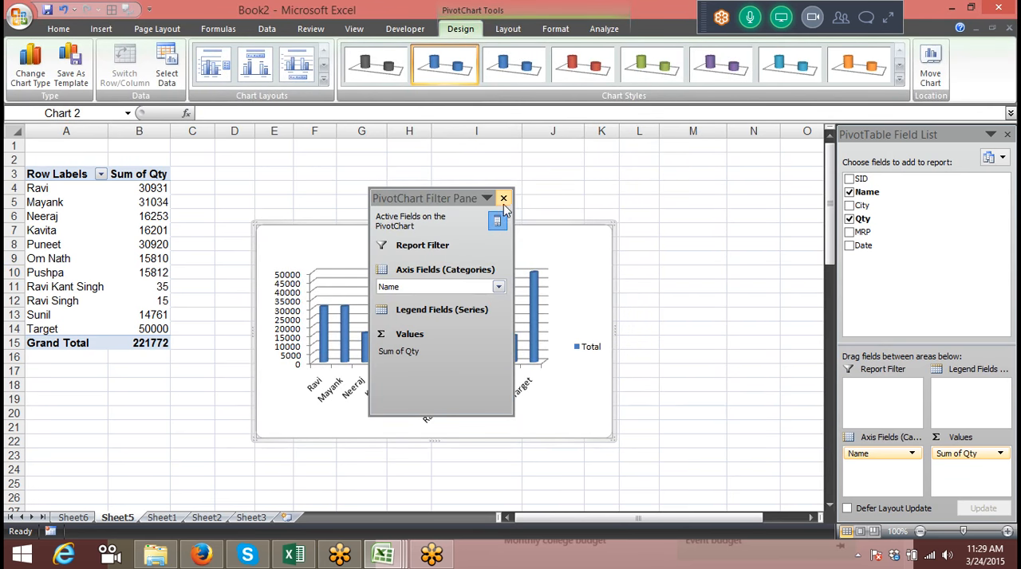
double_click(460, 198)
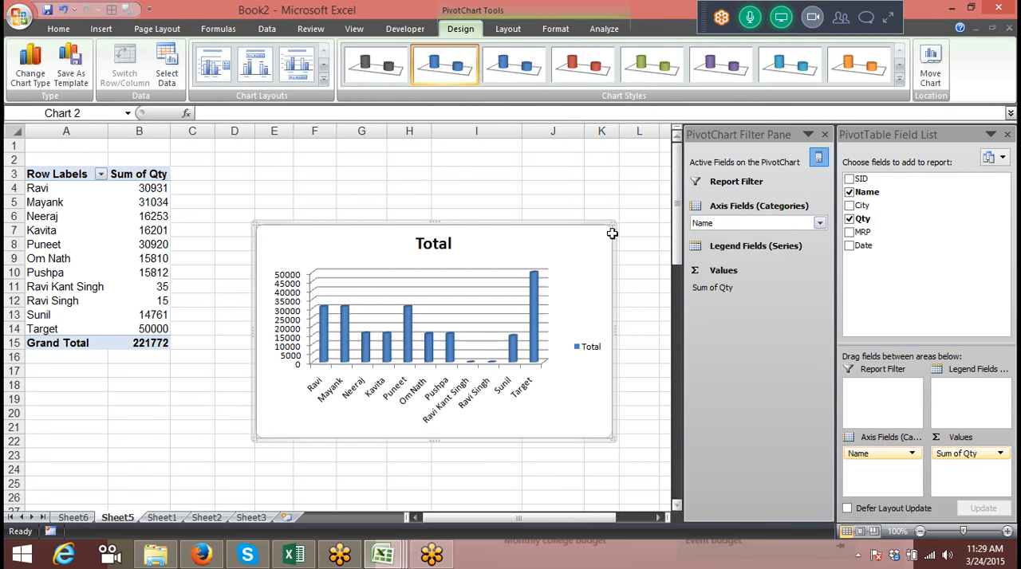
left_click(819, 223)
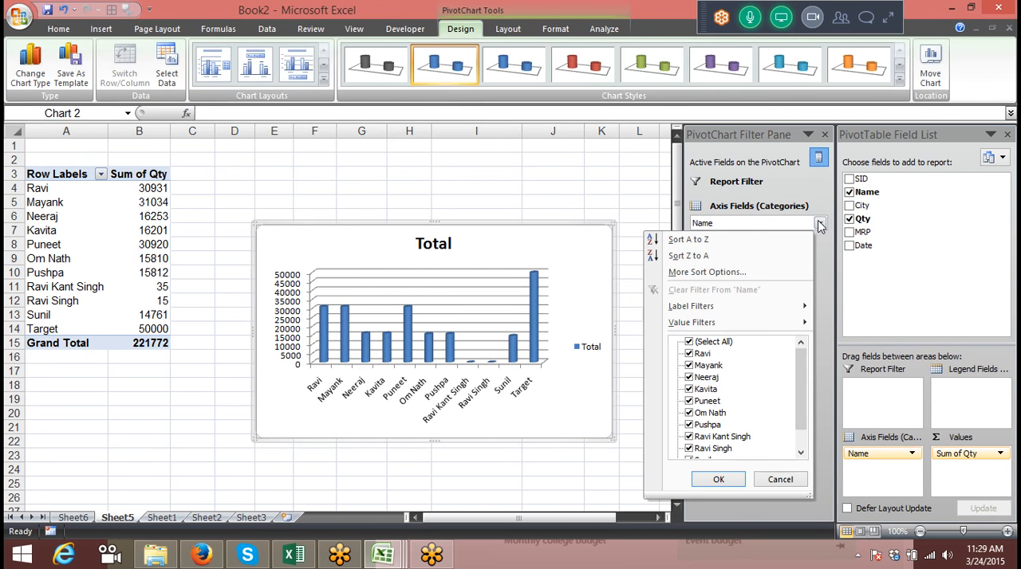
left_click(689, 377)
left_click(689, 389)
left_click(571, 485)
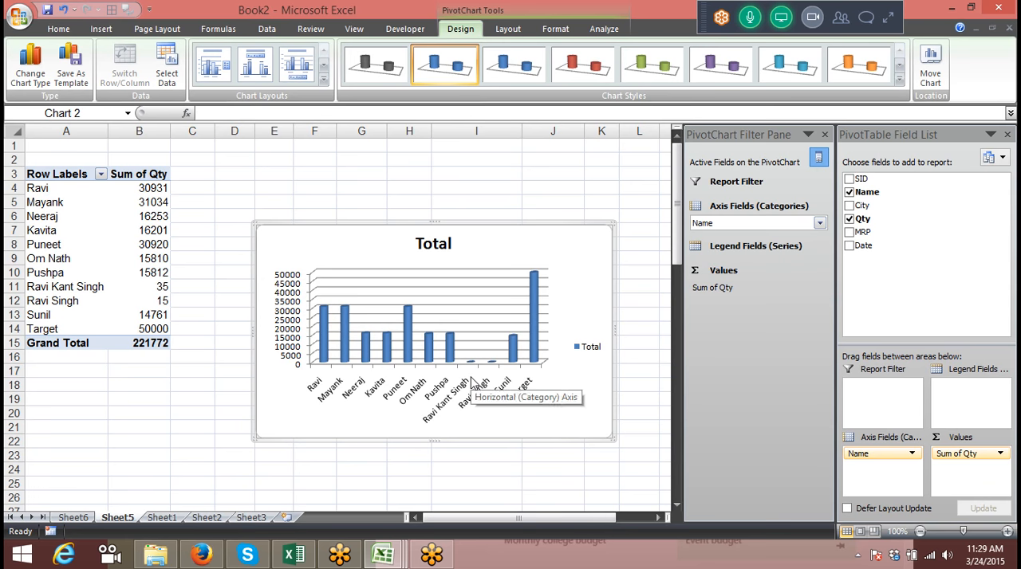
Filter the PivotChart's Name axis field to exclude the second, third and fourth names in the list
left_click(819, 224)
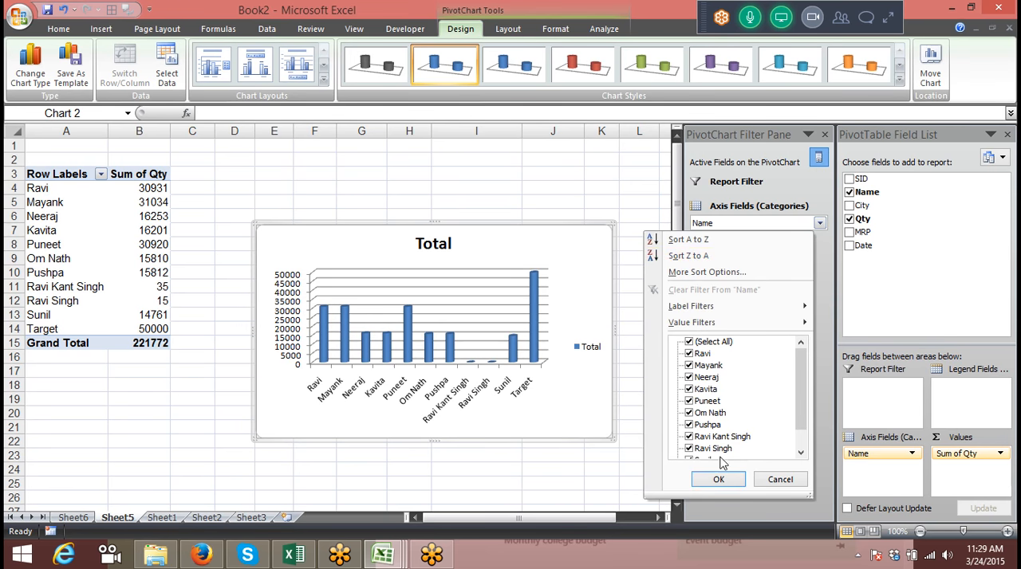
left_click(689, 366)
left_click(688, 377)
left_click(689, 389)
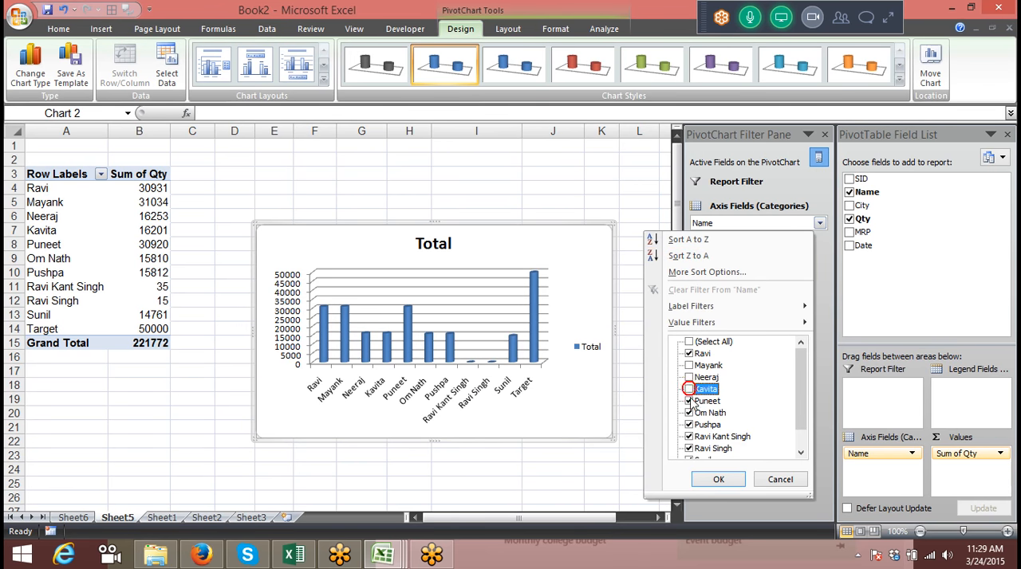
left_click(718, 478)
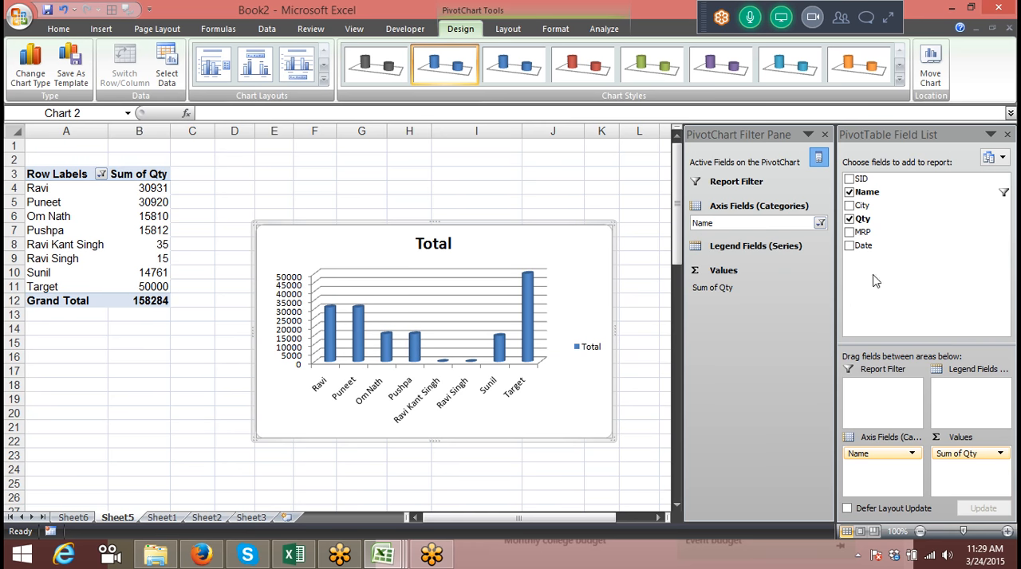
Try to exclude the first name in the Name filter as well, and hide and redisplay the PivotTable Field List
left_click(819, 223)
left_click(689, 353)
left_click(718, 479)
left_click(818, 157)
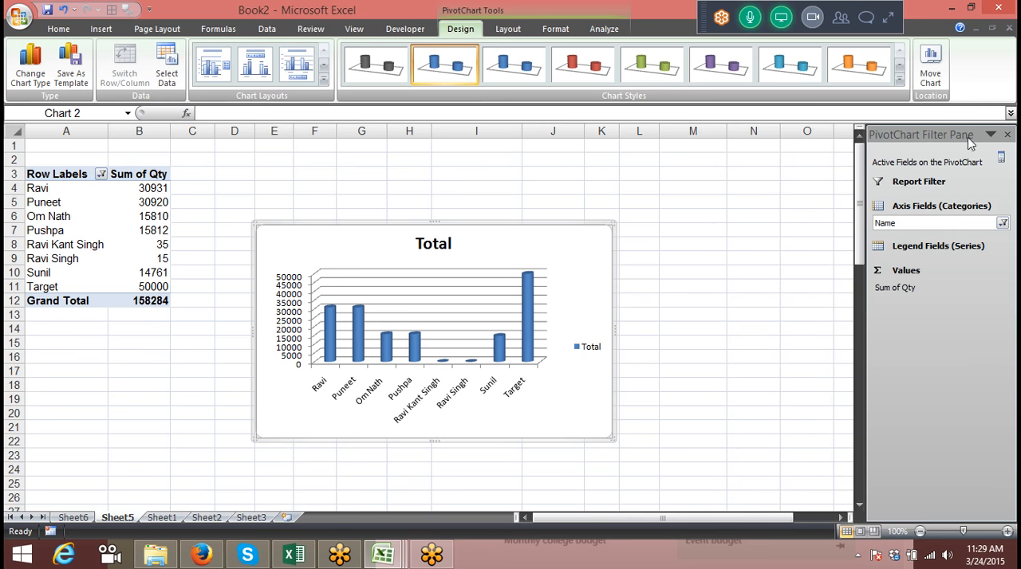
left_click(1001, 157)
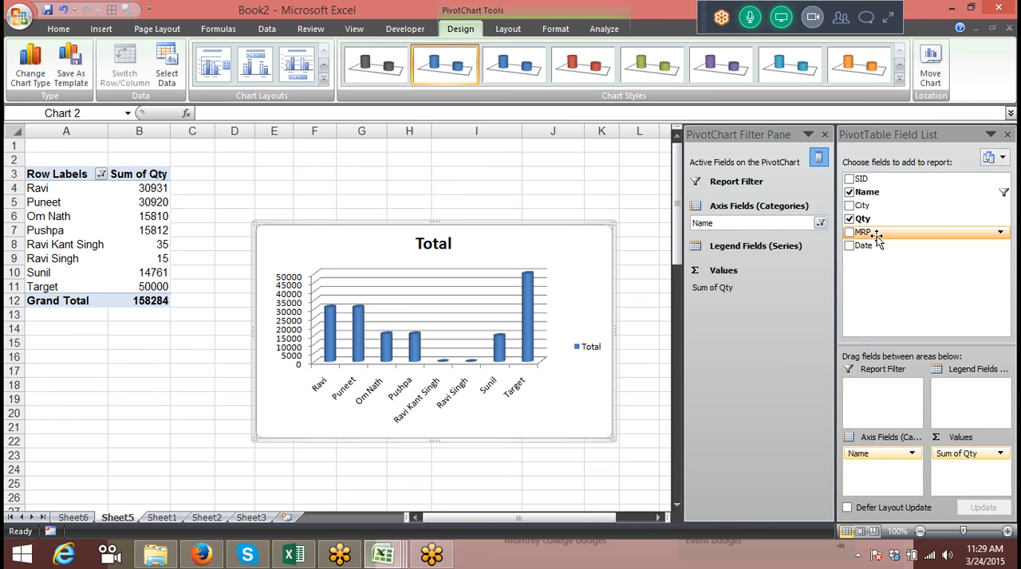
Move the PivotChart up beside the pivot table and give it the purple style with a black background
left_click_drag(337, 225, 293, 174)
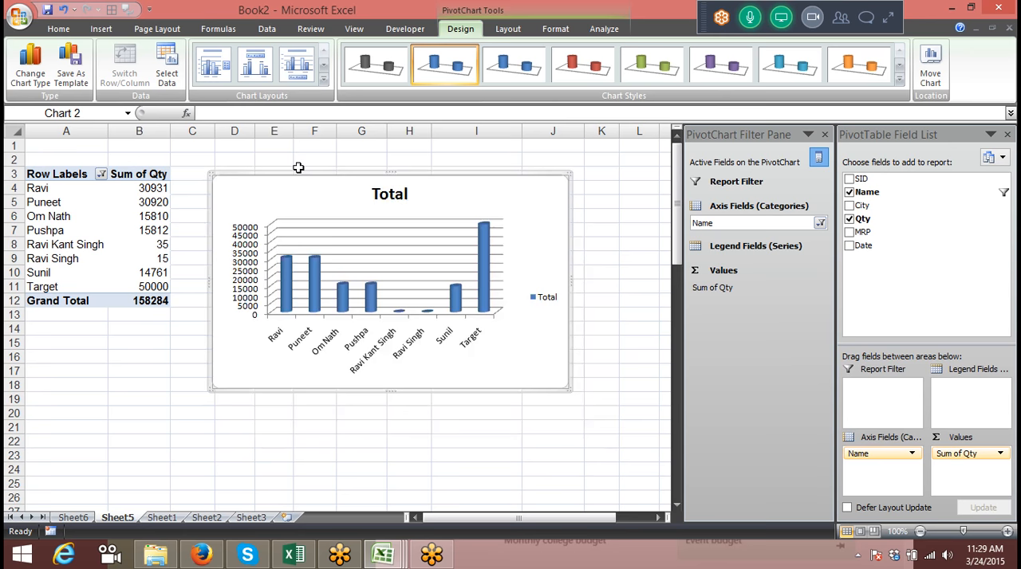
left_click(899, 67)
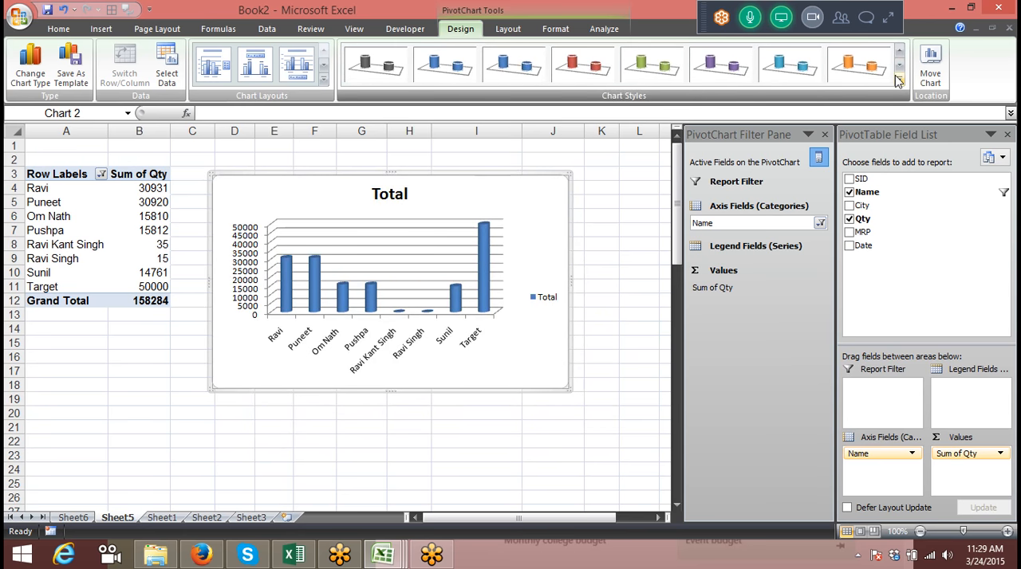
left_click(898, 79)
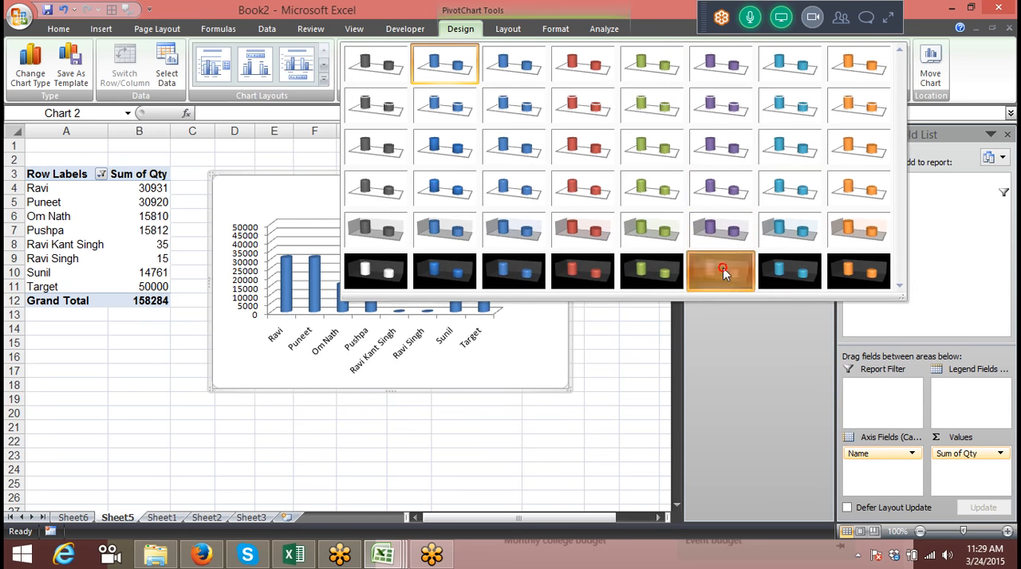
left_click(724, 274)
left_click(504, 424)
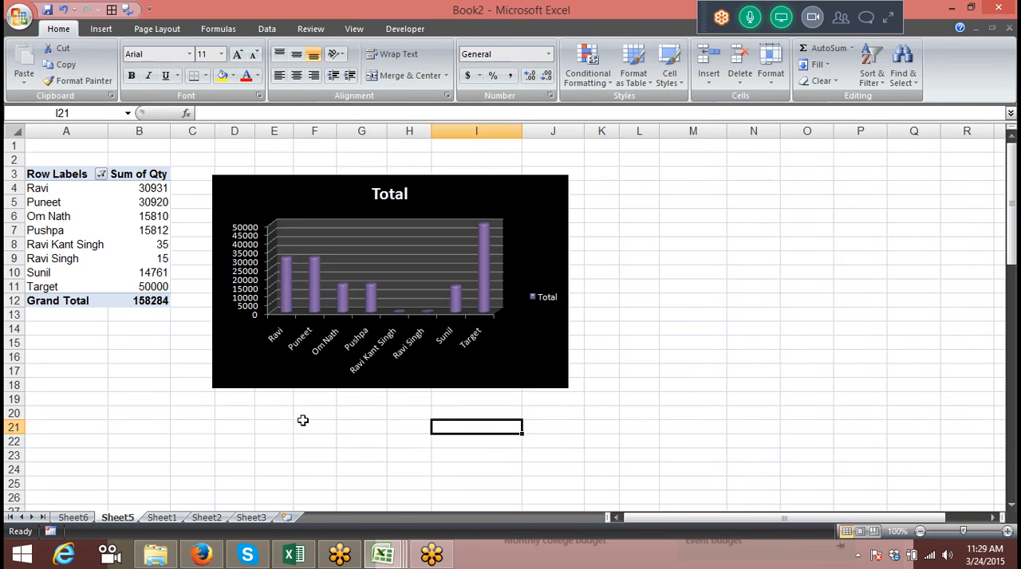
Create a PivotChart from the Sheet1 data on a new worksheet, with City as axis field and MRP as values
left_click(160, 517)
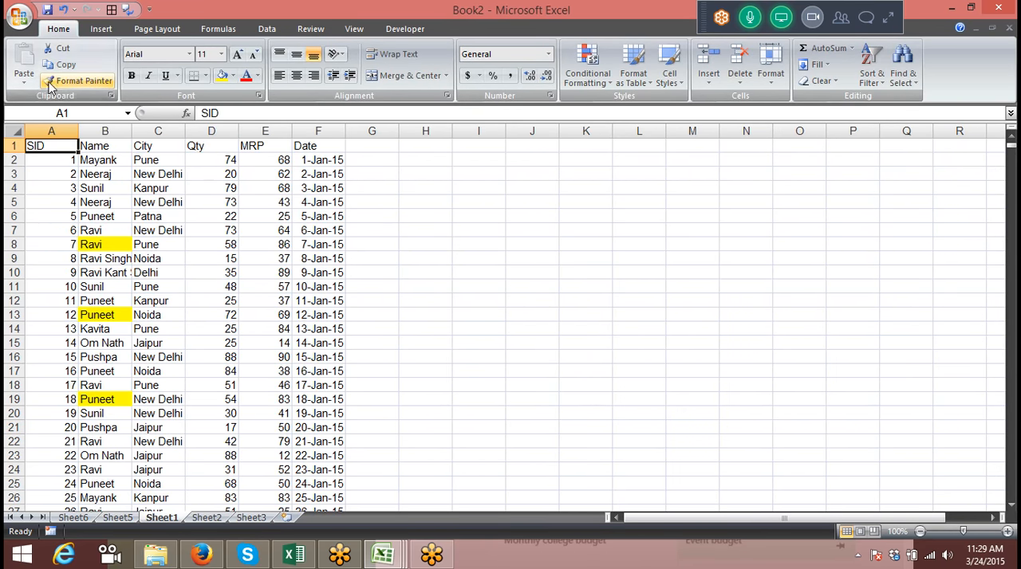
left_click(101, 28)
left_click(28, 76)
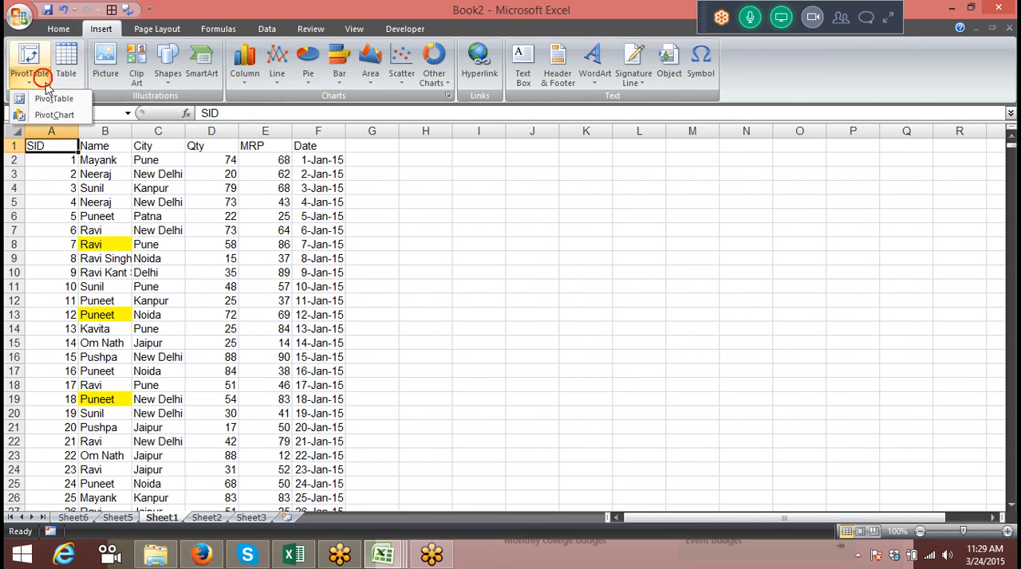
left_click(58, 117)
left_click(580, 308)
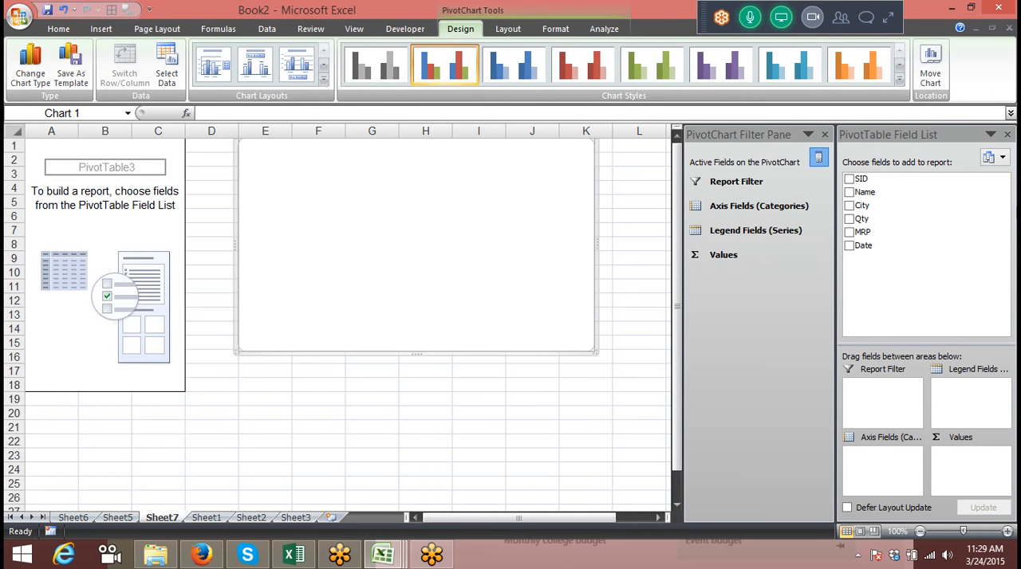
left_click_drag(905, 207, 885, 453)
left_click_drag(869, 231, 971, 469)
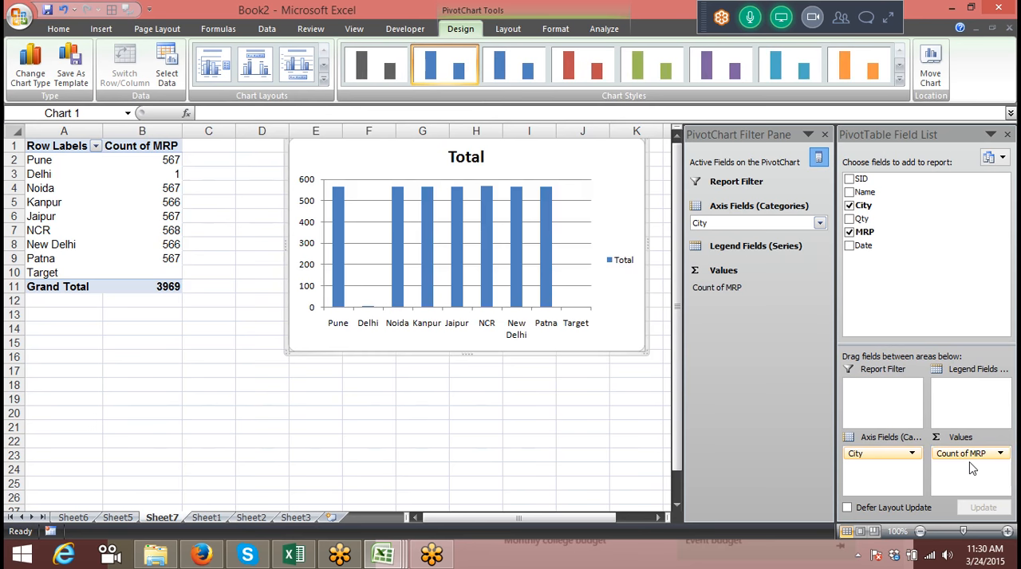
Go back to the source data on Sheet1 and look at the insert options
left_click(212, 509)
left_click(212, 518)
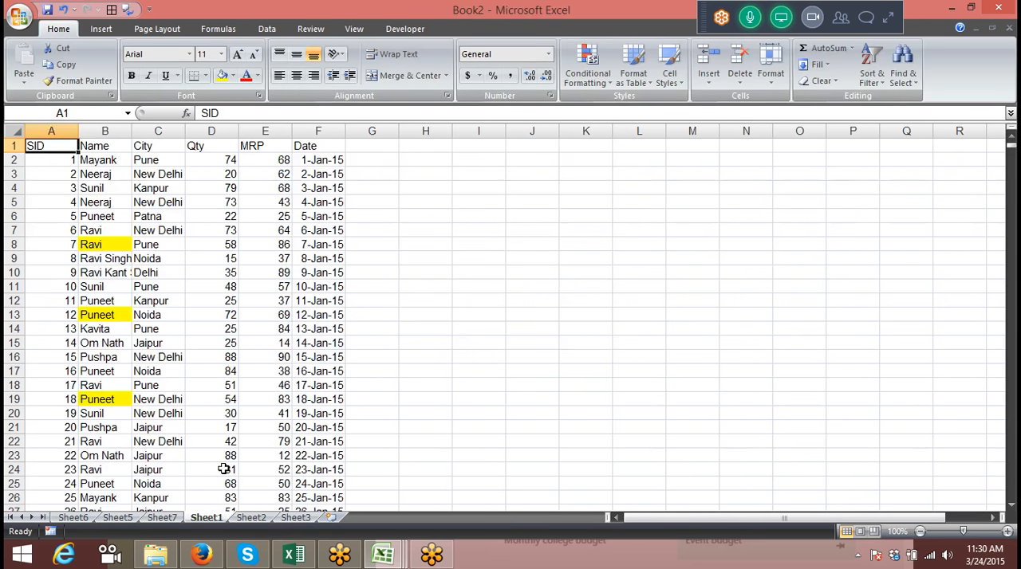
left_click(101, 30)
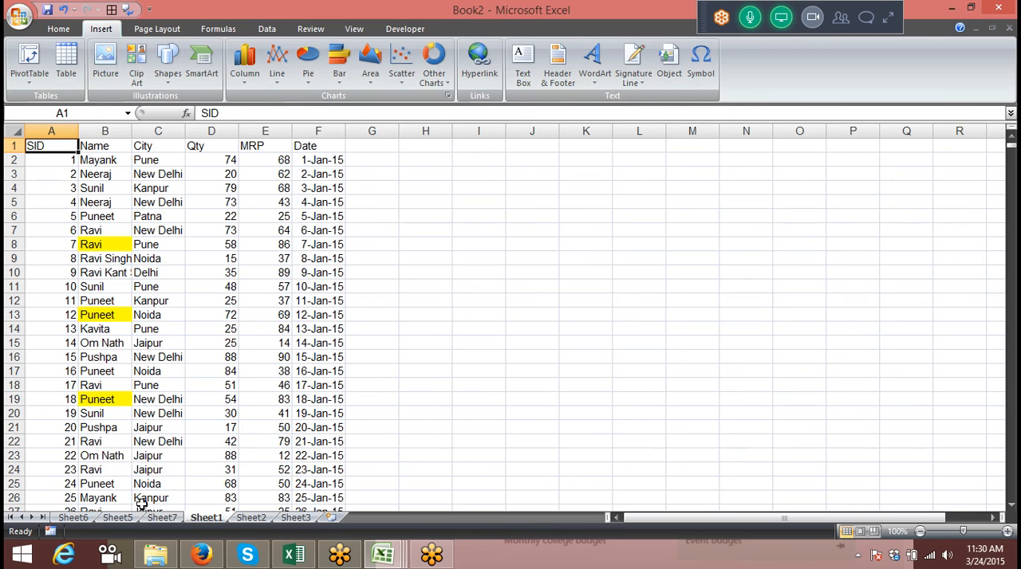
Return to Sheet7 and delete the PivotChart, keeping the pivot table of cities
left_click(161, 518)
left_click(339, 348)
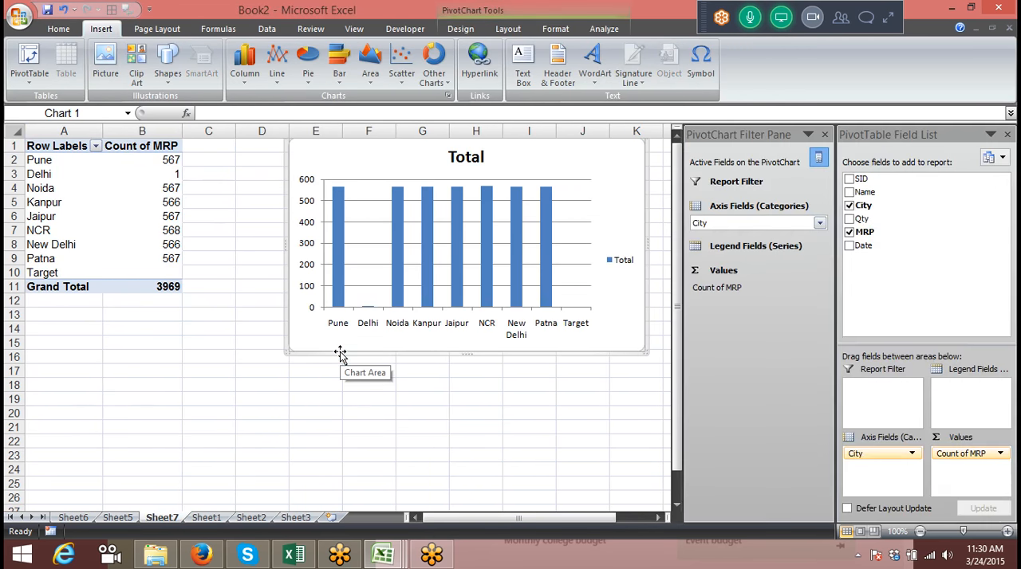
key("Delete")
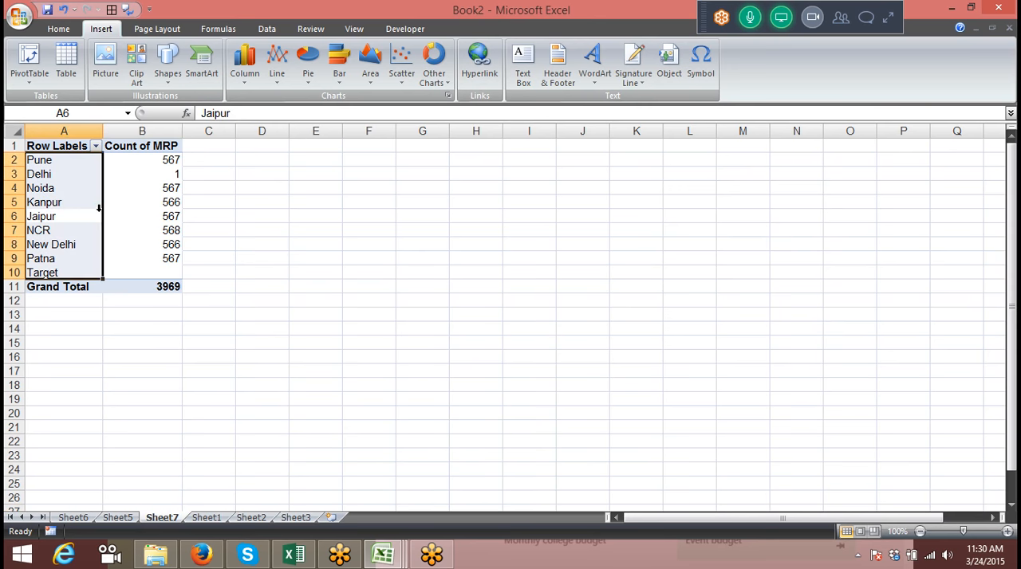
Move the city pivot table from Sheet7 to cell A1 of the existing worksheet Sheet3
left_click(96, 214)
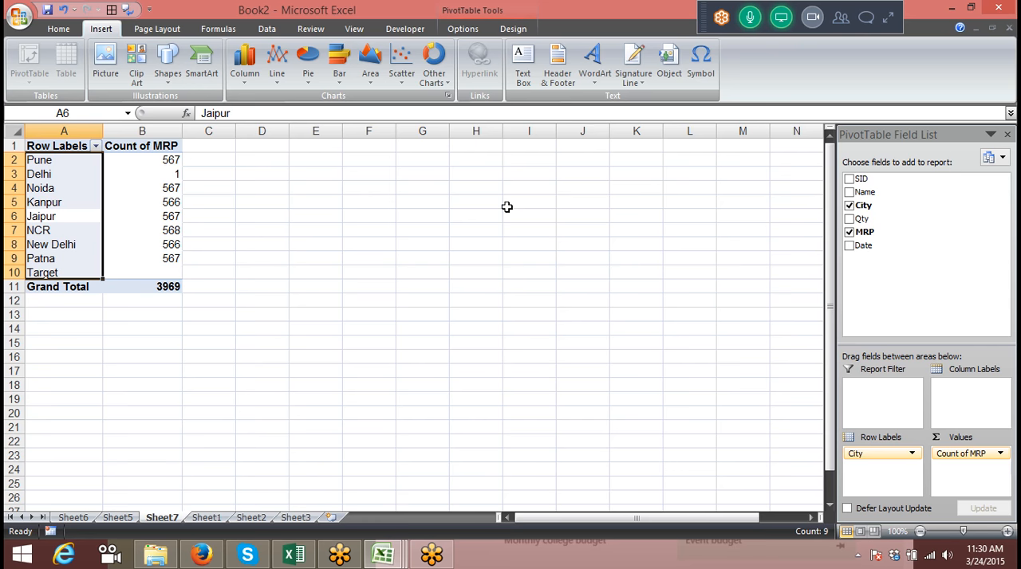
left_click(463, 29)
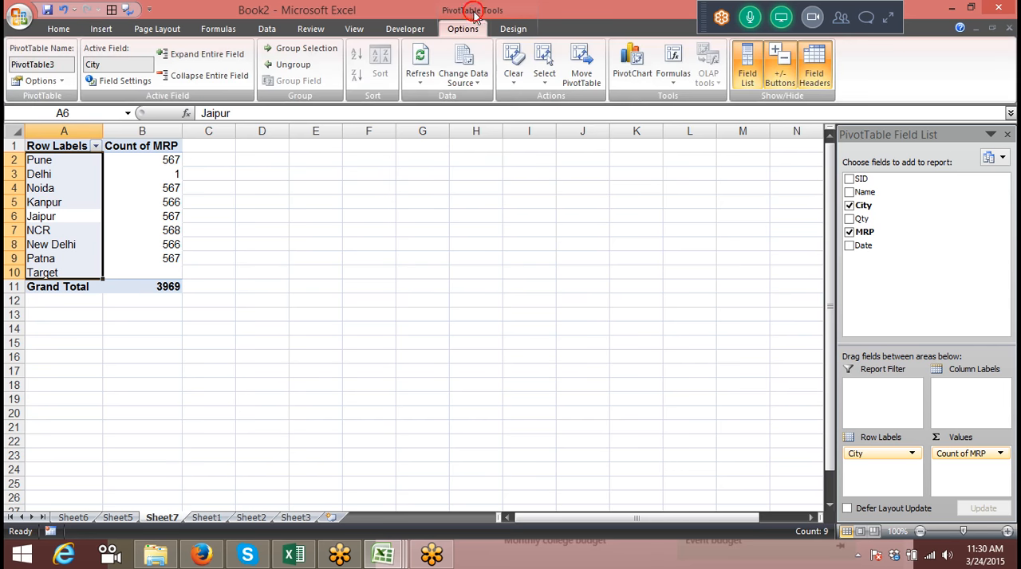
left_click(588, 79)
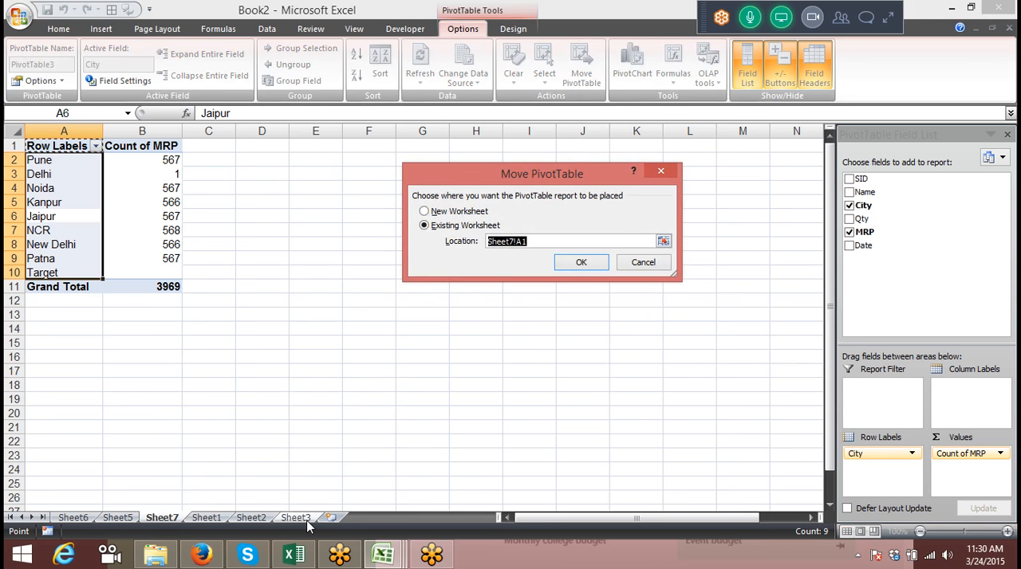
left_click(307, 518)
left_click(64, 146)
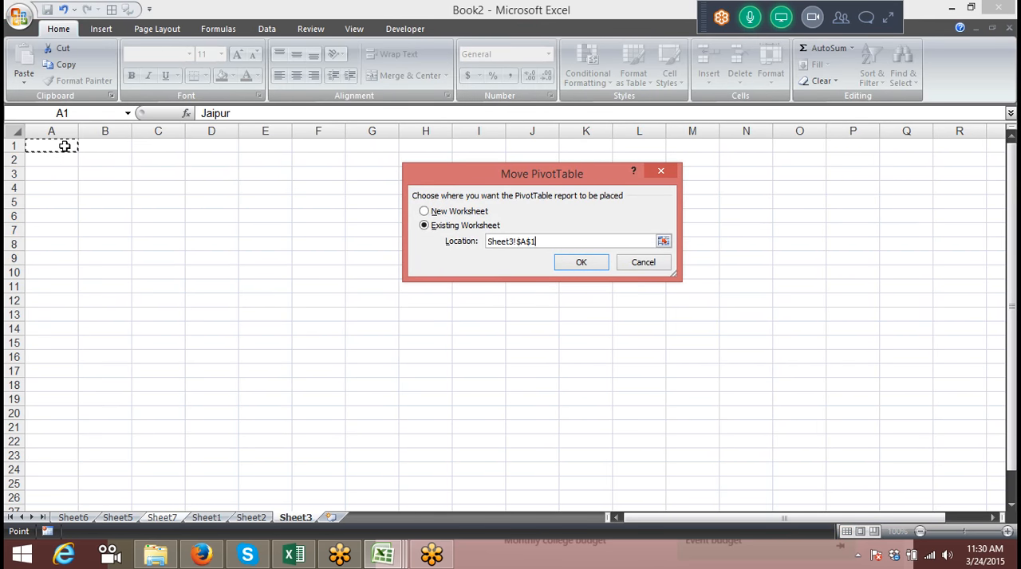
left_click(580, 263)
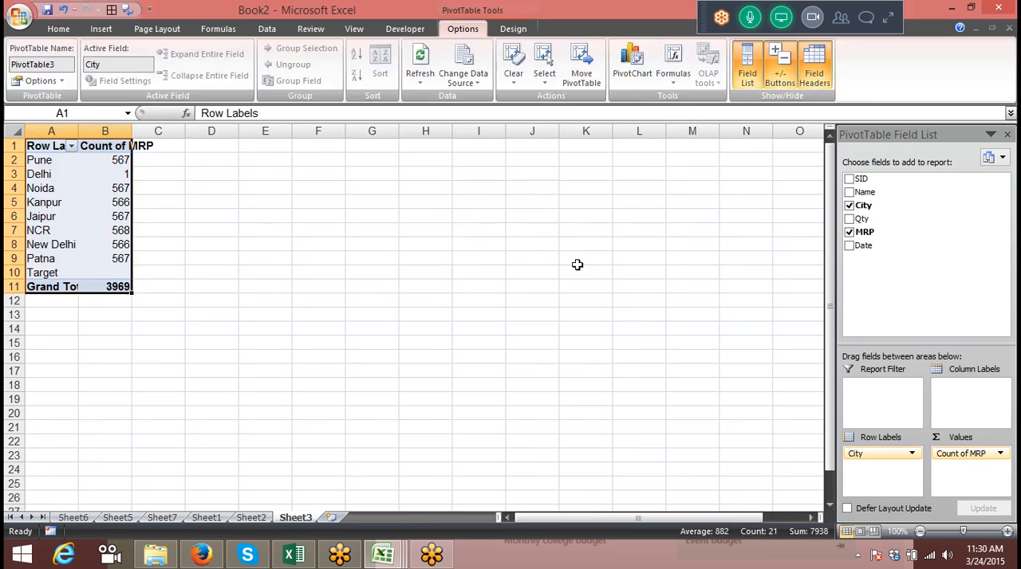
Insert an empty pivot table from the Sheet1 data A1:F3403 at cell J2 of the existing worksheet
left_click(223, 518)
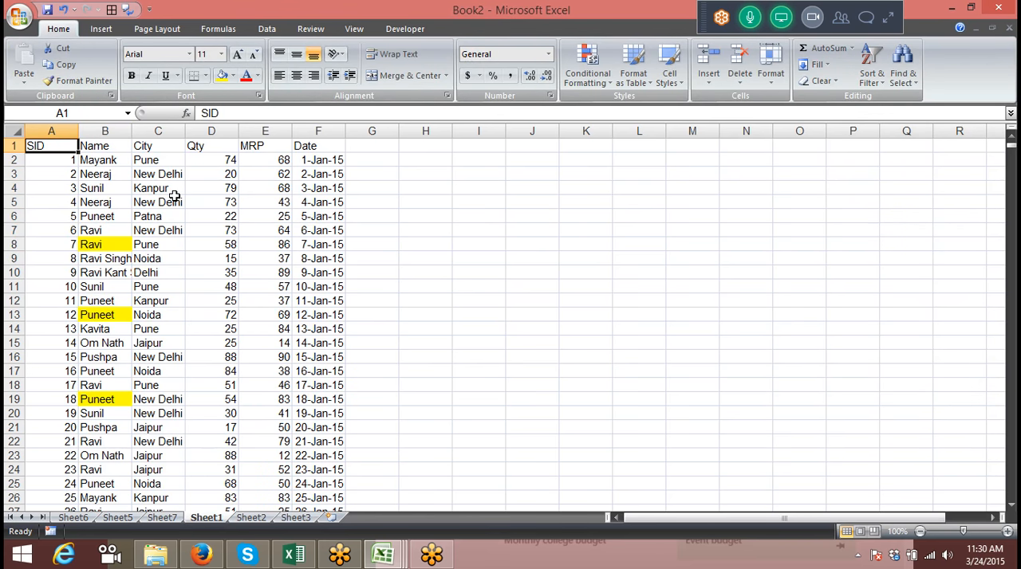
left_click(101, 28)
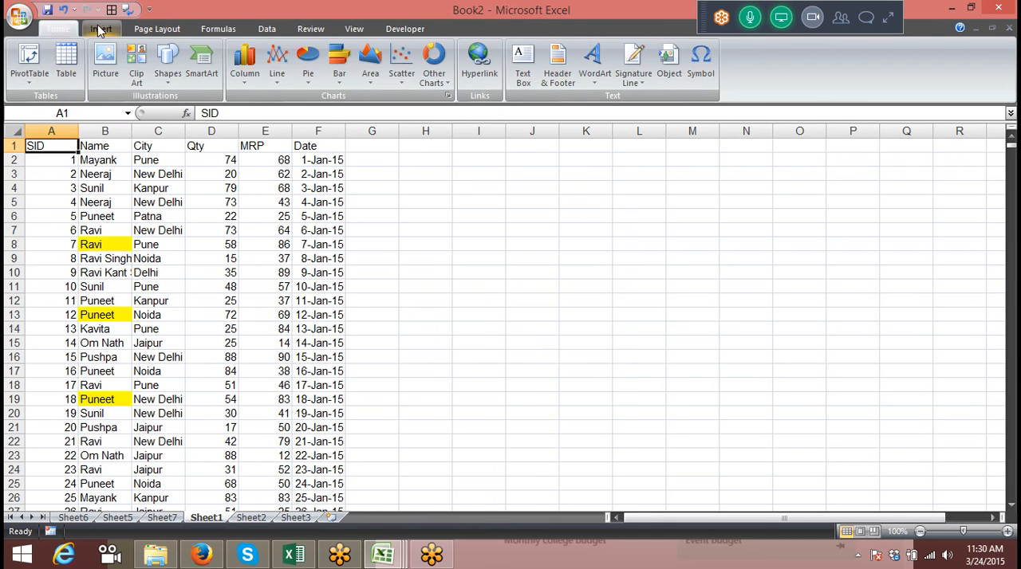
left_click(39, 81)
left_click(49, 98)
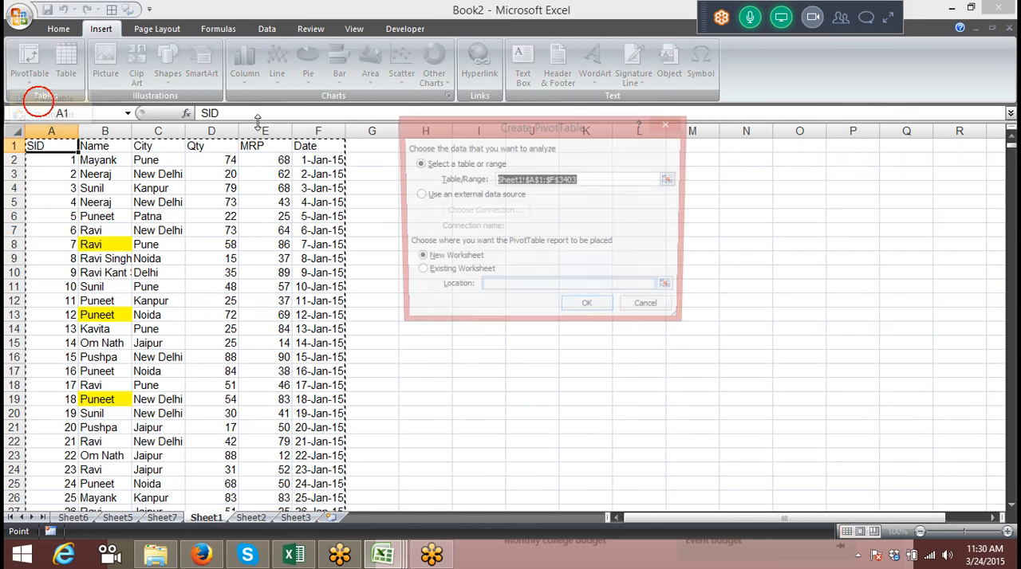
left_click(471, 274)
left_click(481, 291)
left_click_drag(495, 127, 230, 146)
left_click(515, 161)
left_click(324, 327)
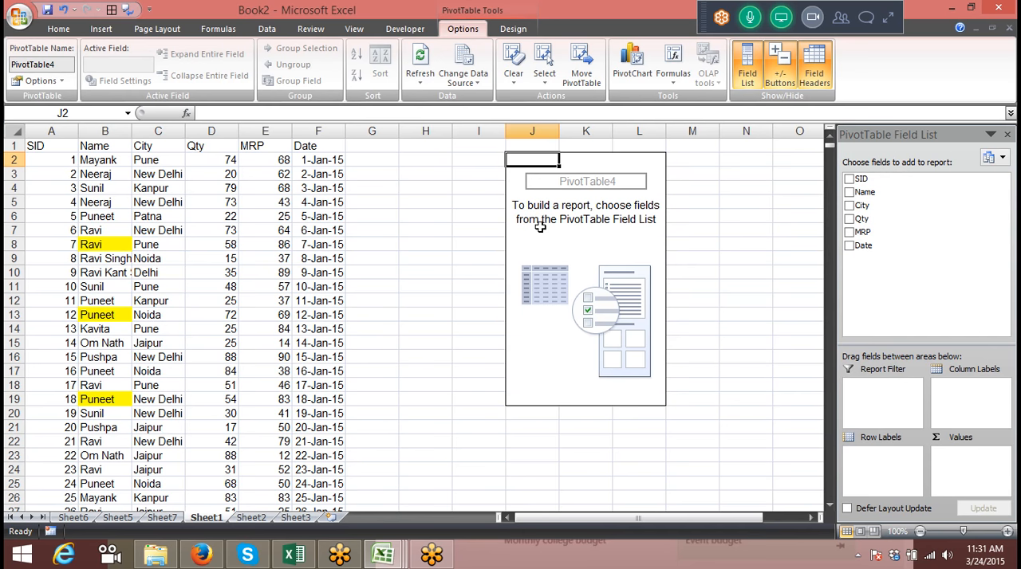
Set Name as the row labels and Sum of Qty as the values of the pivot table at J2
left_click_drag(901, 194, 881, 453)
left_click_drag(862, 219, 974, 459)
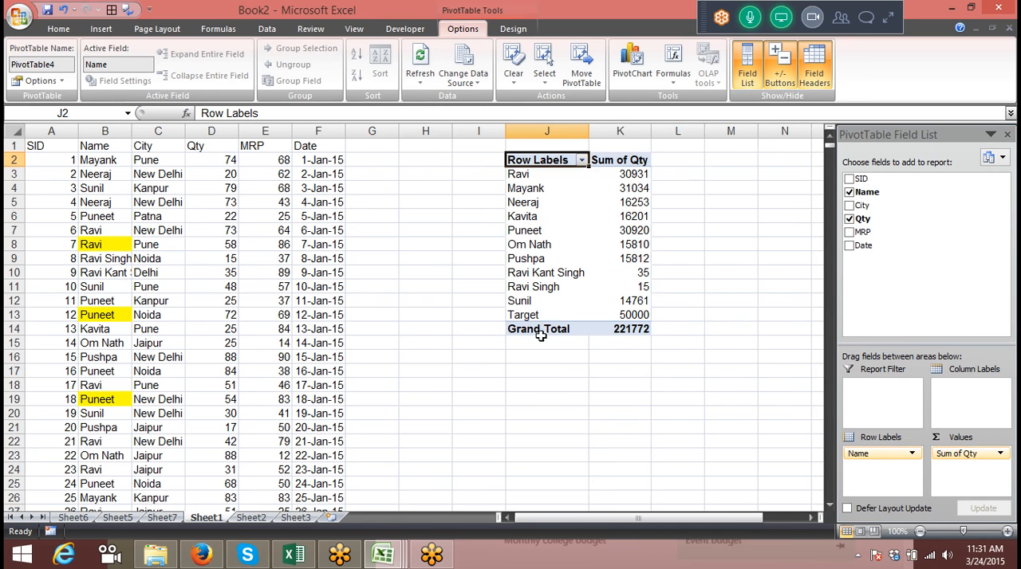
left_click(722, 160)
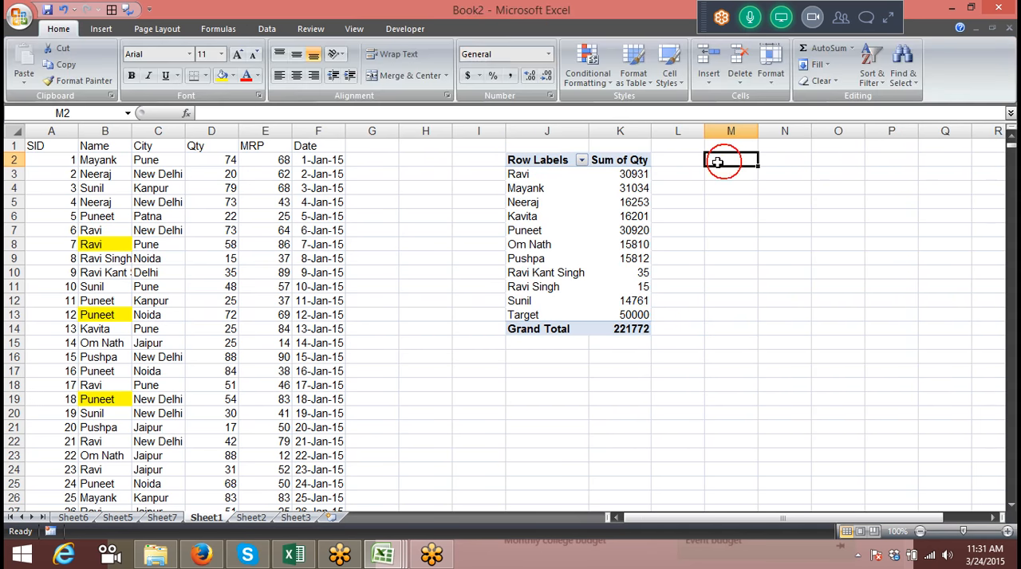
Insert a second pivot table from the same Sheet1 data at cell M2 of the existing worksheet
left_click(60, 149)
left_click(102, 29)
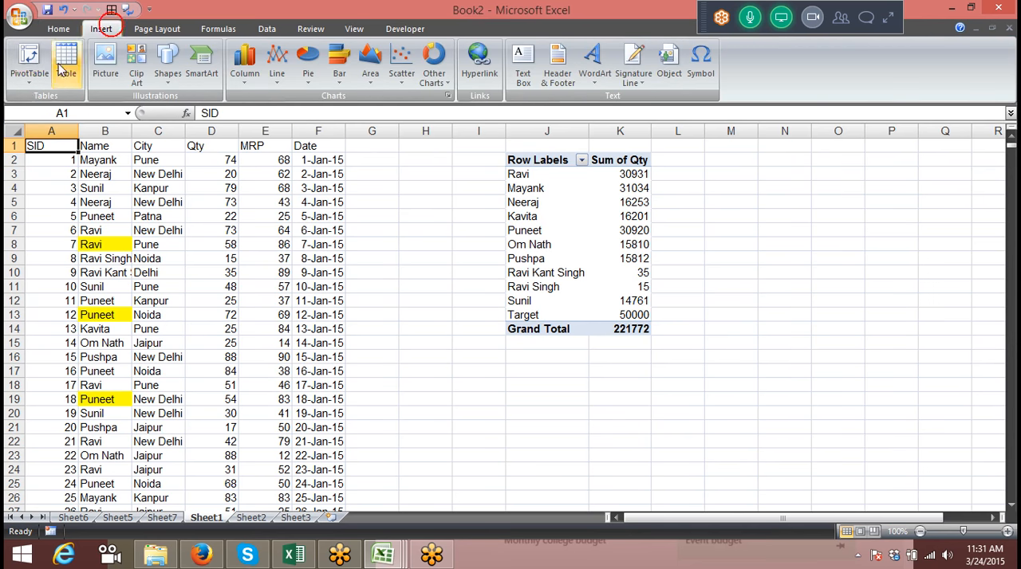
left_click(28, 78)
left_click(49, 99)
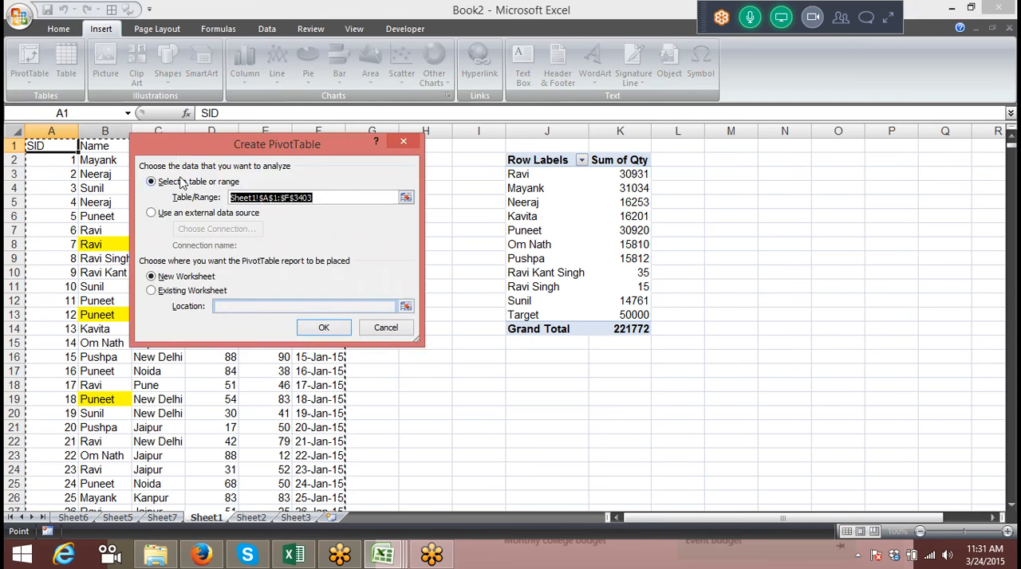
left_click(153, 291)
left_click(729, 163)
left_click(324, 327)
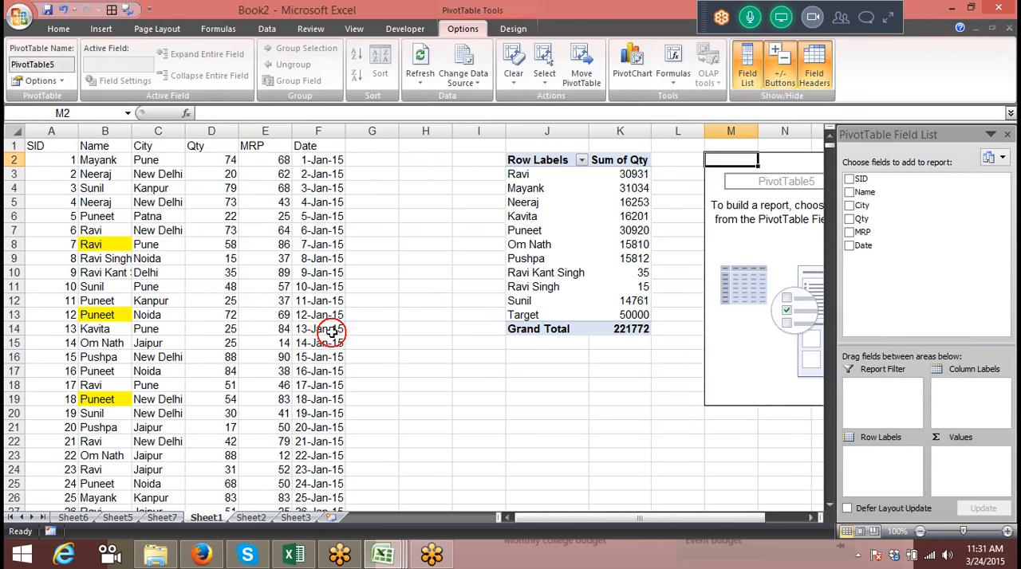
Set City as the row labels and Sum of Qty as the values of the pivot table at M2
left_click(871, 208)
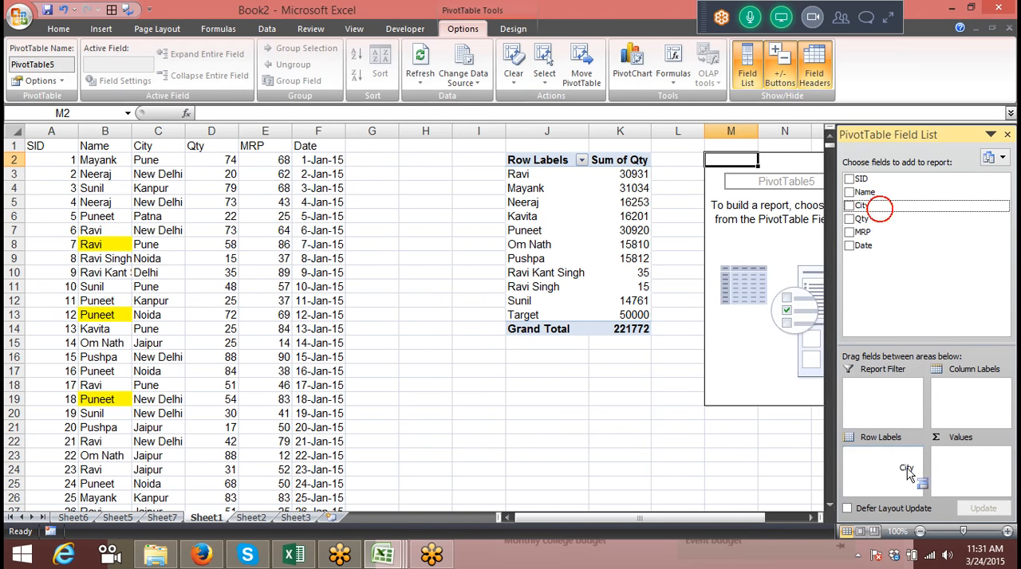
left_click_drag(861, 219, 989, 466)
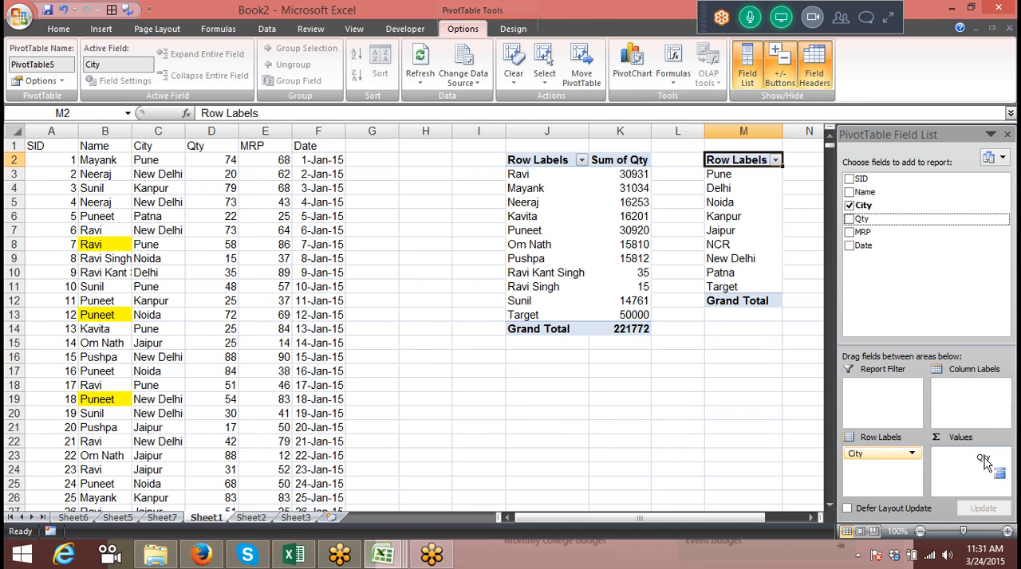
left_click(539, 388)
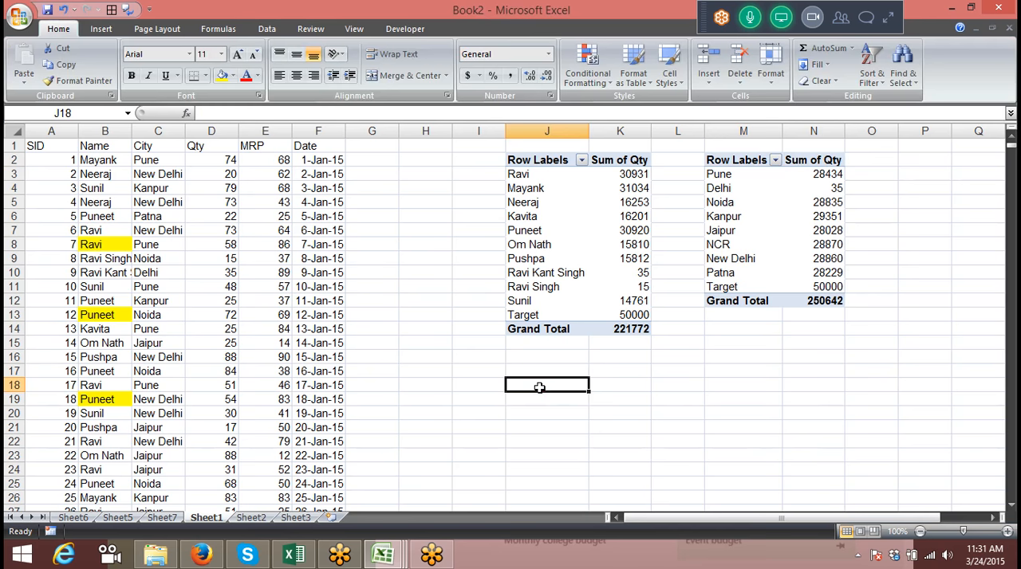
Select the labels and values, the values only, the labels only and the entire pivot table at J2 in turn
left_click(580, 230)
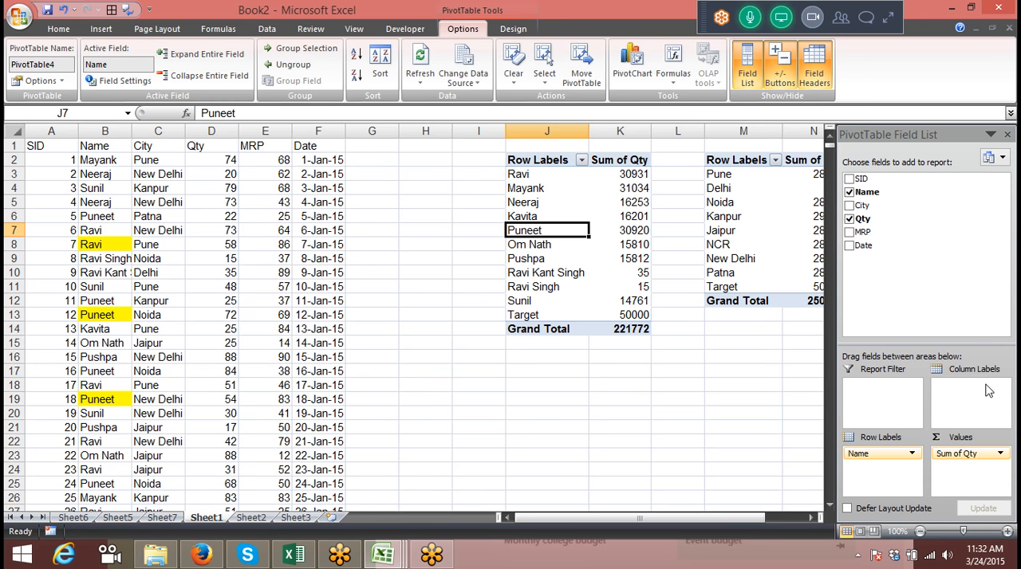
left_click(432, 239)
left_click(551, 224)
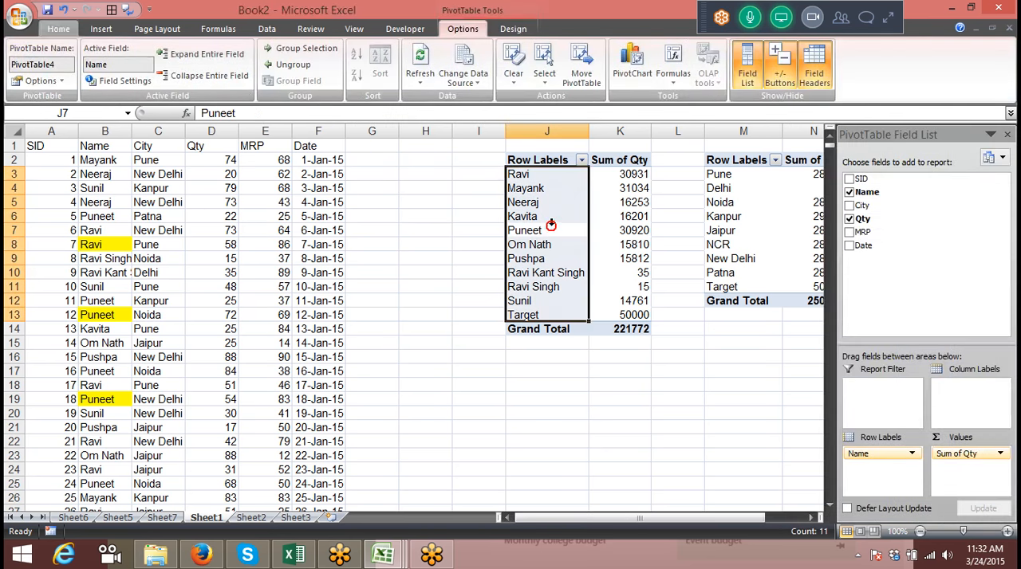
left_click(544, 71)
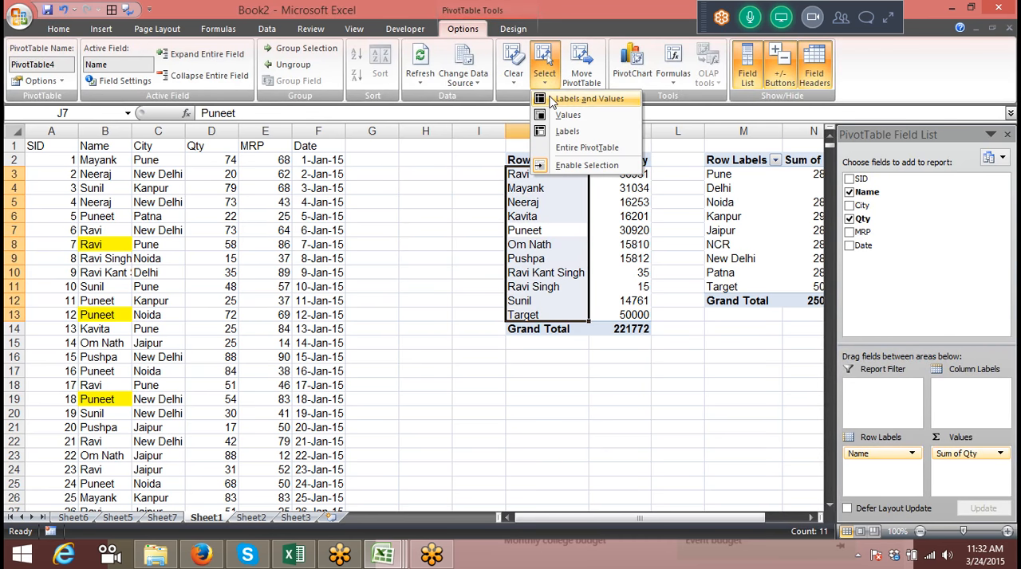
left_click(589, 99)
left_click(545, 78)
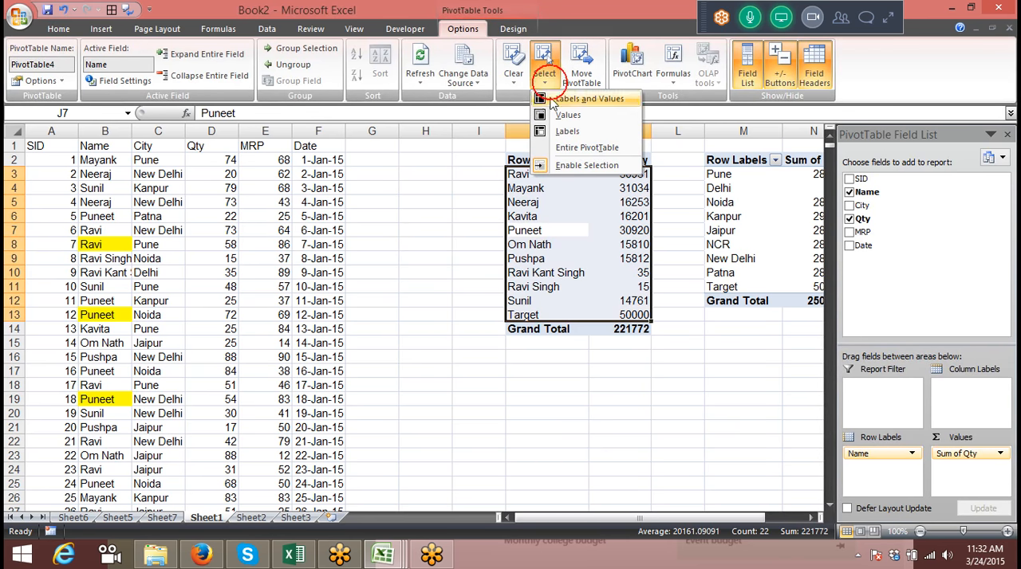
left_click(562, 115)
left_click(544, 78)
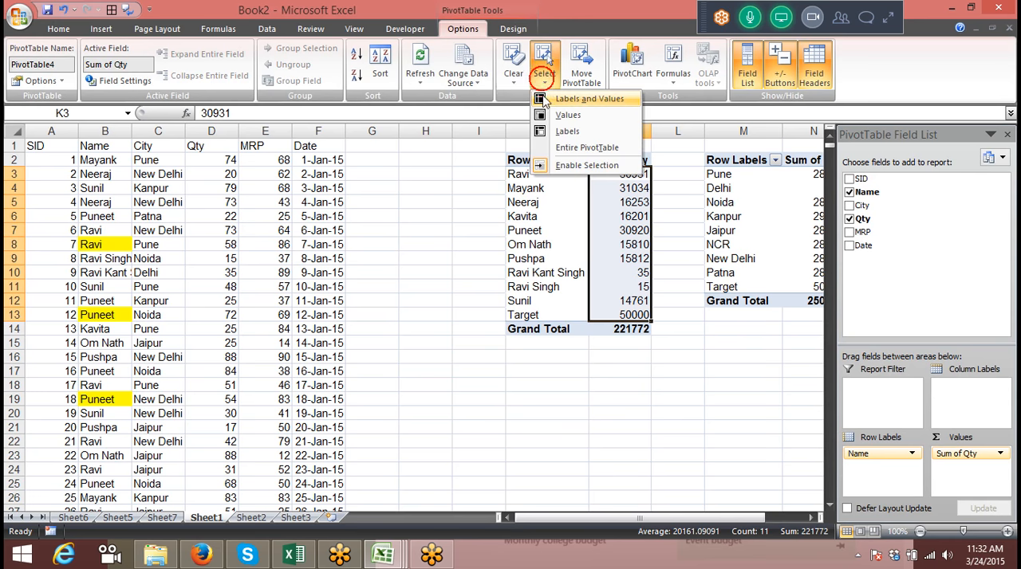
left_click(562, 130)
left_click(545, 86)
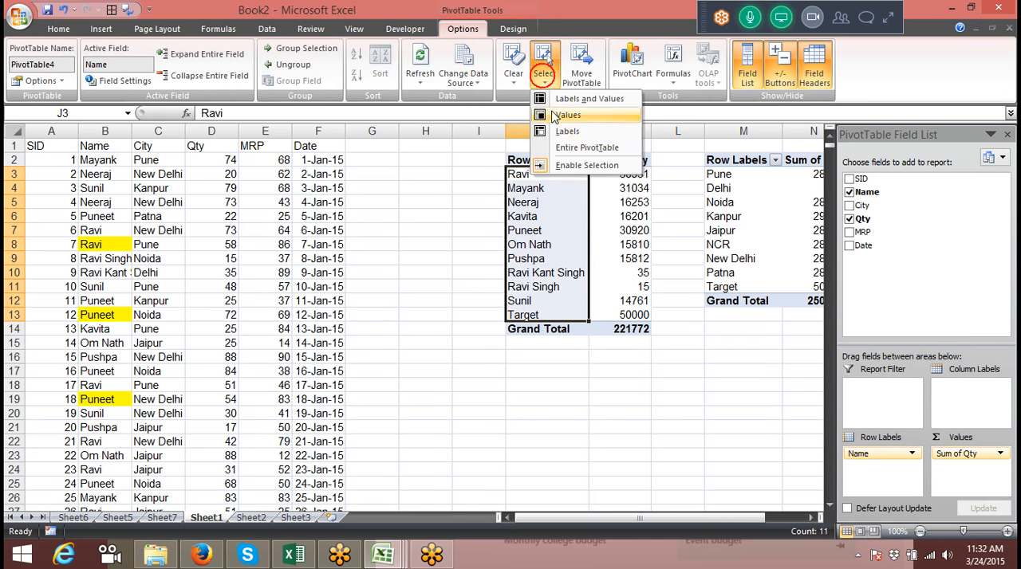
left_click(568, 147)
left_click(424, 200)
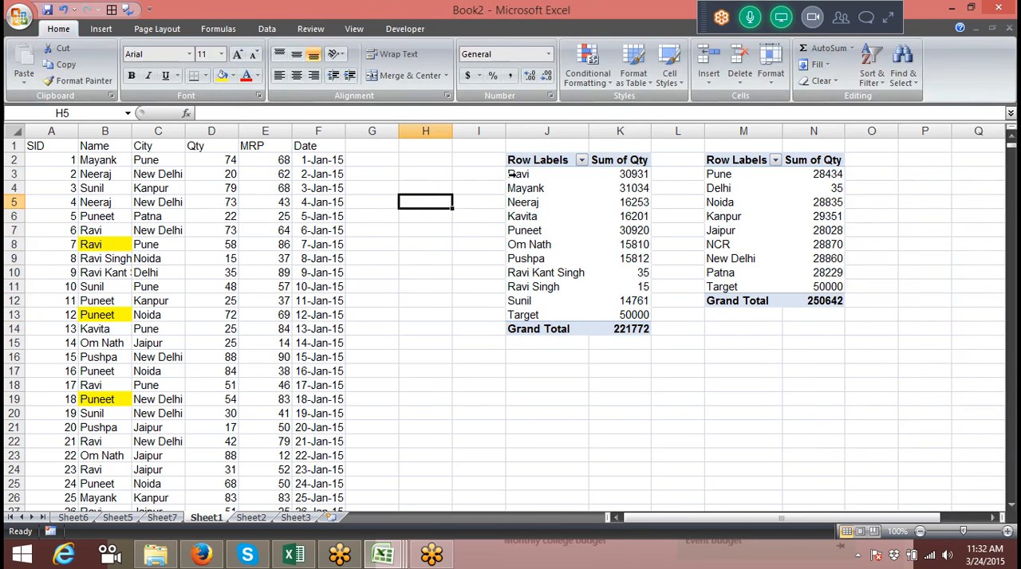
Select the rows of the first four names in the pivot table at J2 one at a time
left_click(511, 174)
left_click(510, 188)
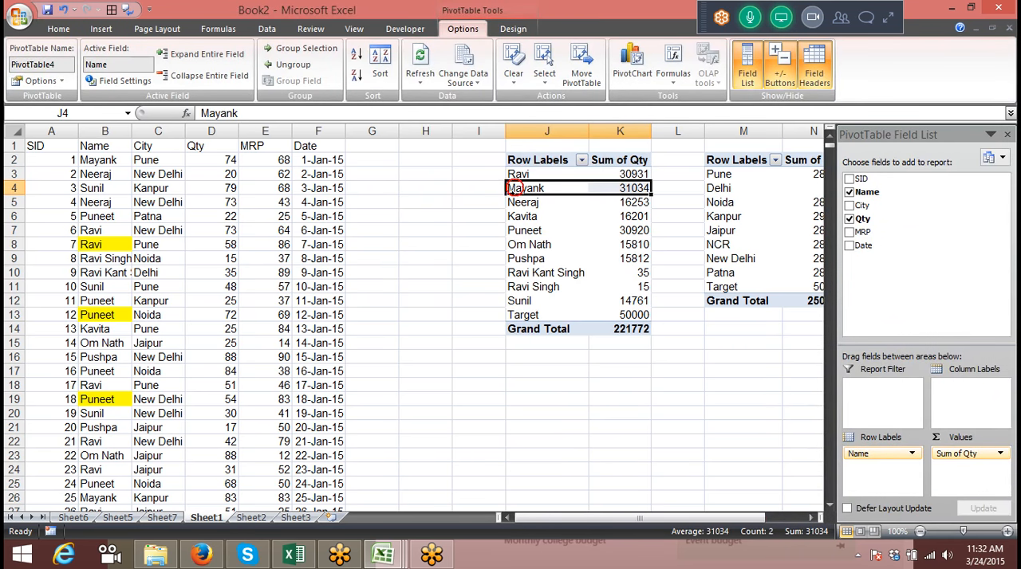
left_click(508, 203)
left_click(510, 216)
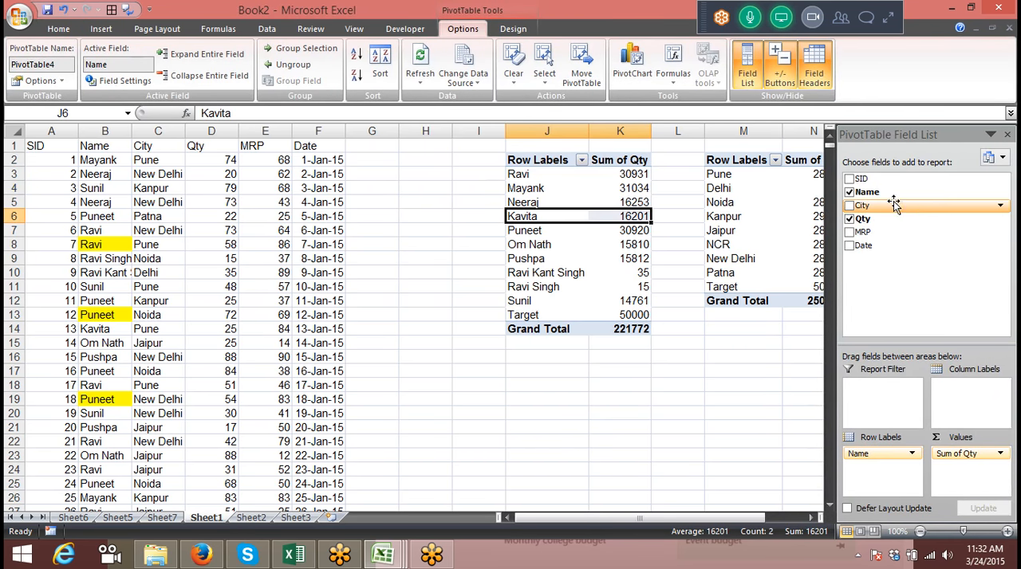
Add City below Name in the row labels of the pivot table at J2 and select the first name's subtotal row
left_click(885, 208)
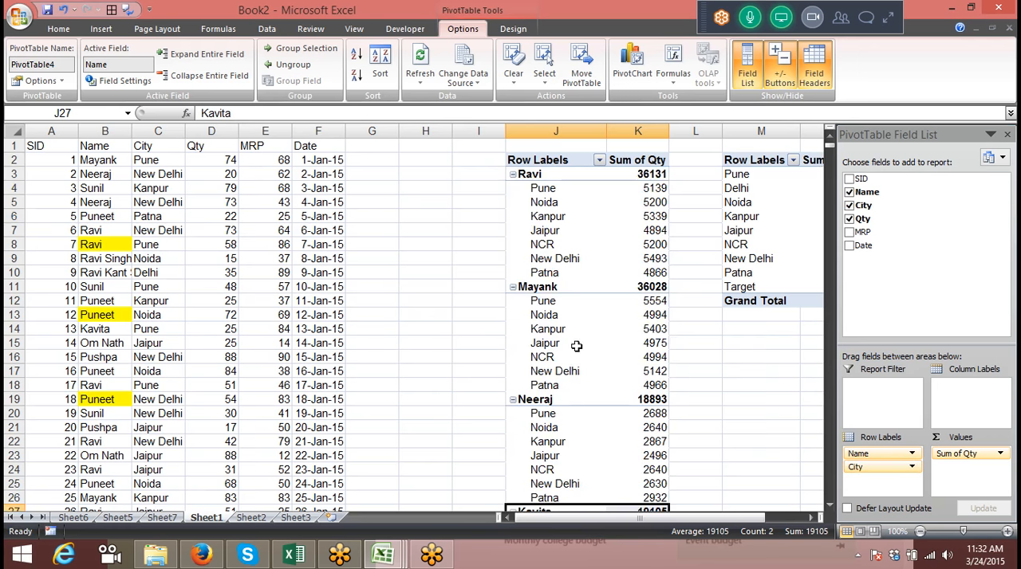
left_click(279, 272)
left_click(512, 173)
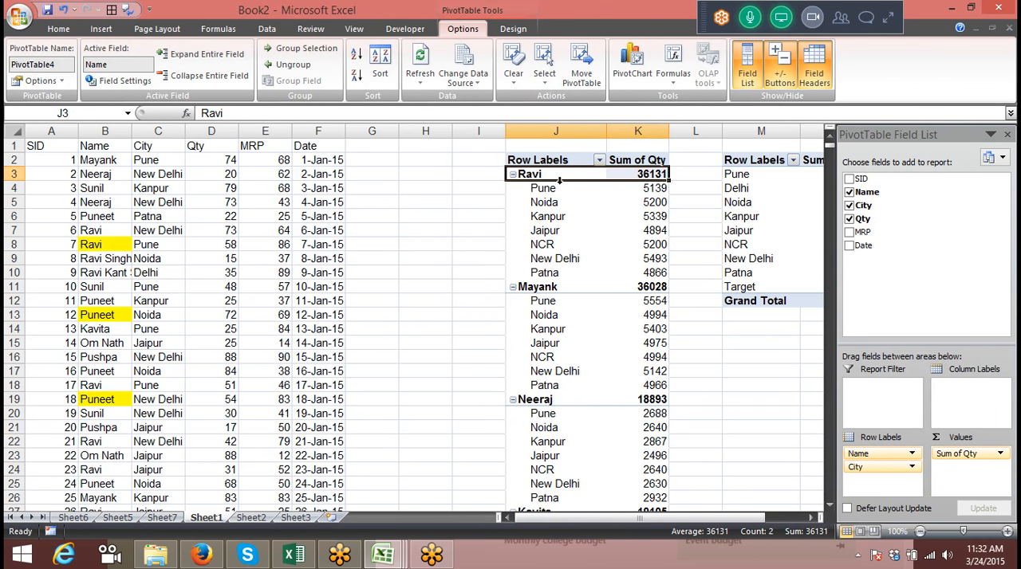
Select all city labels across the name groups and check how far the selection extends down the pivot table
left_click(538, 163)
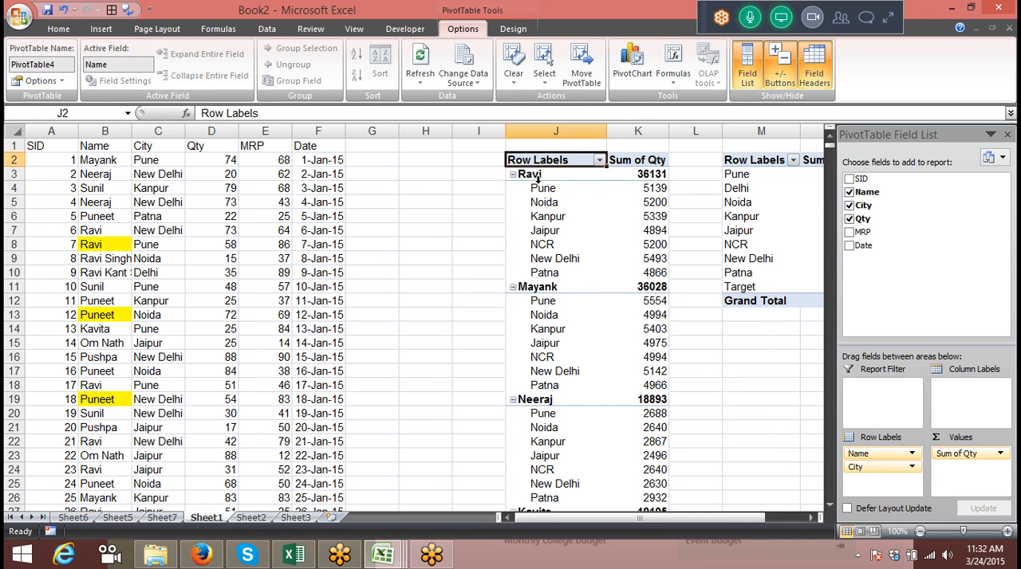
left_click(538, 177)
scroll(587, 335, "down", 11)
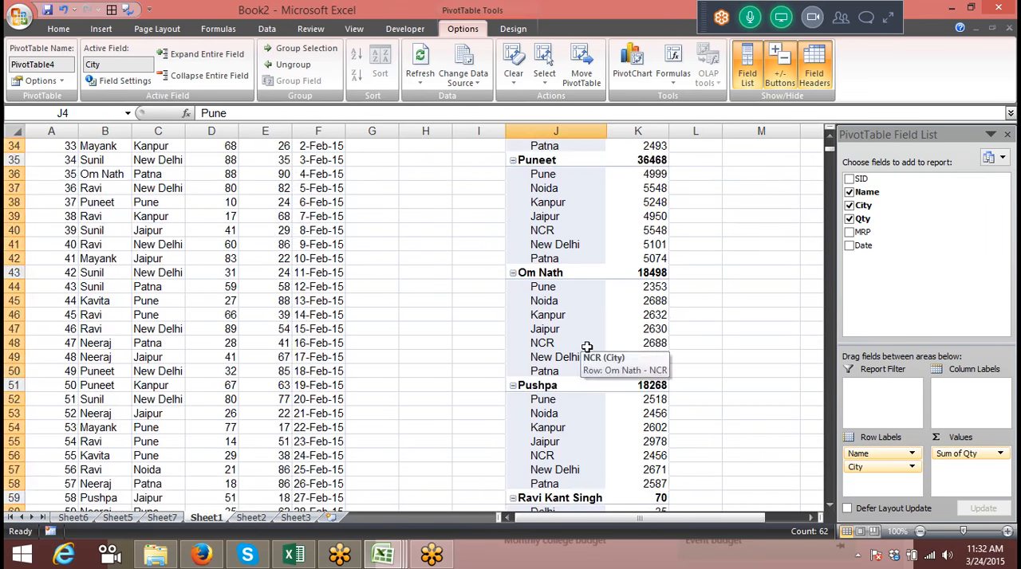
scroll(588, 346, "up", 5)
left_click(380, 266)
scroll(380, 266, "up", 6)
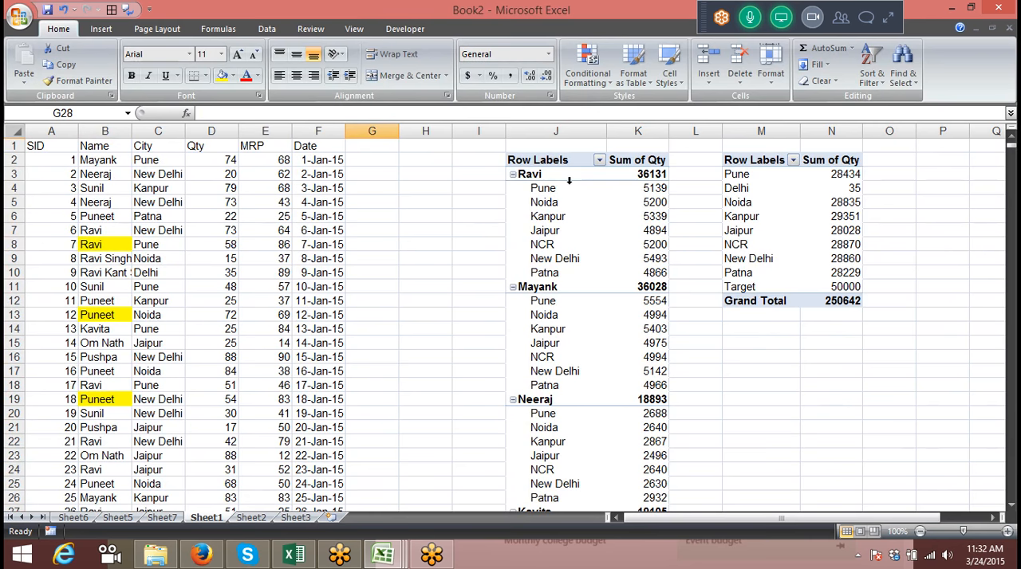
Select all city labels in the name pivot table and turn off Enable Selection
left_click(569, 181)
left_click(471, 17)
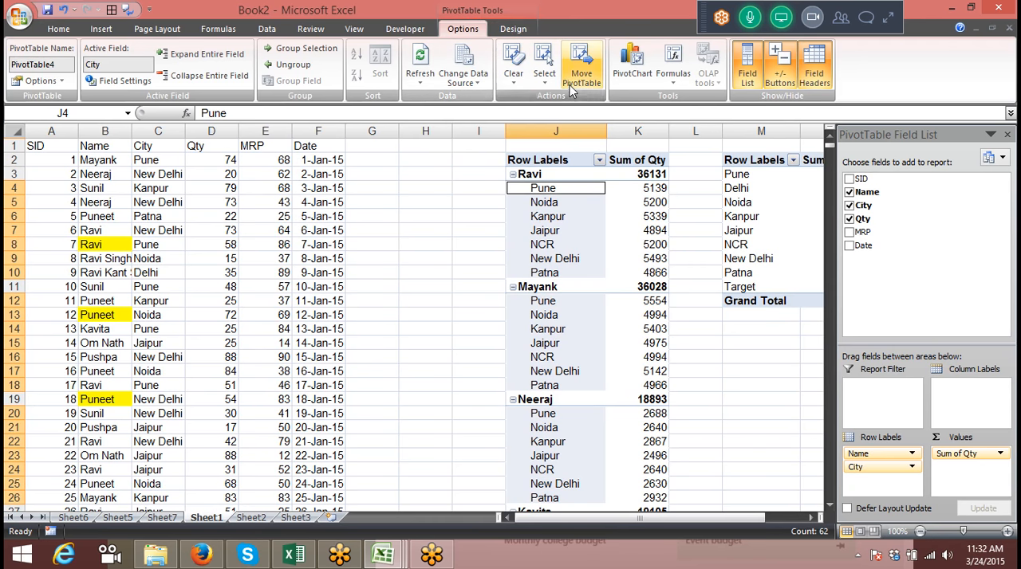
left_click(545, 76)
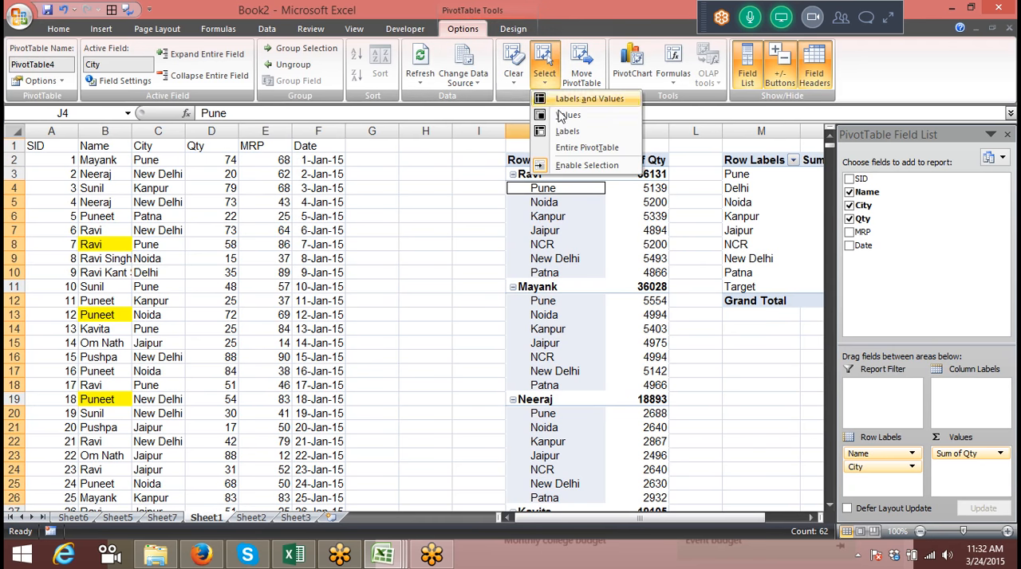
left_click(581, 167)
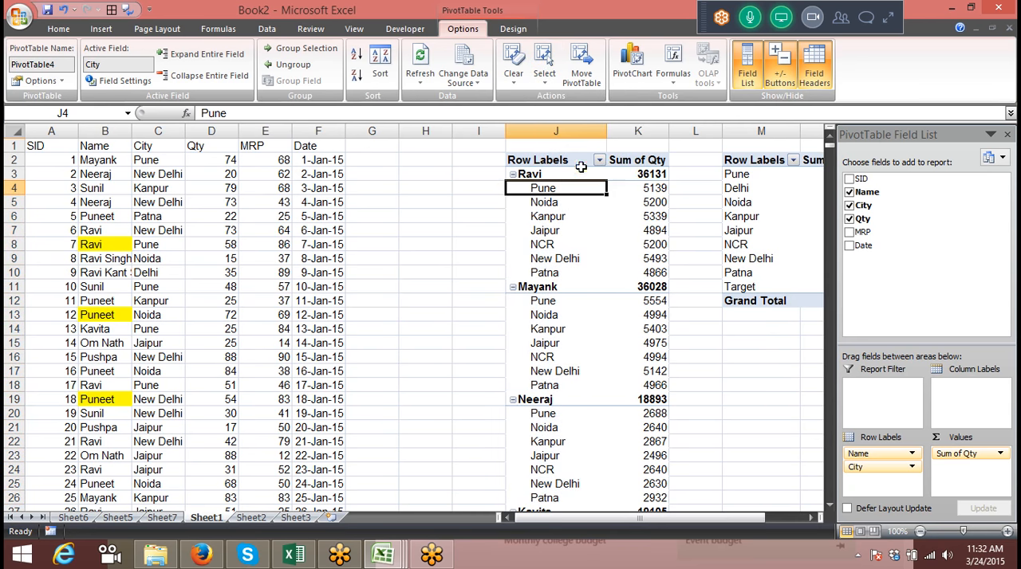
Select the Pune and Noida labels in the first name group individually and check the available pivot table selection options
left_click(488, 173)
left_click(550, 187)
left_click(550, 200)
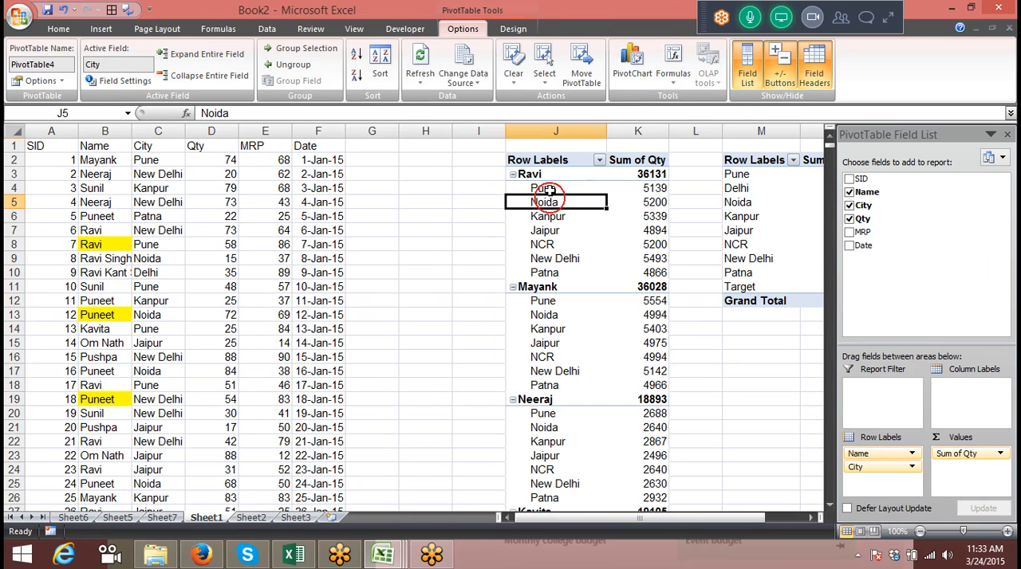
left_click(549, 191)
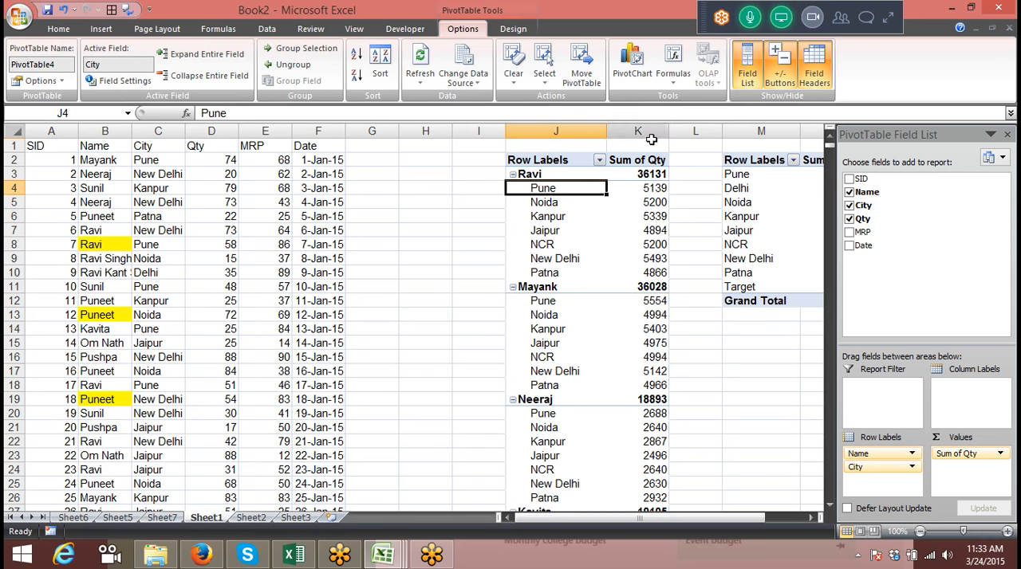
left_click(544, 78)
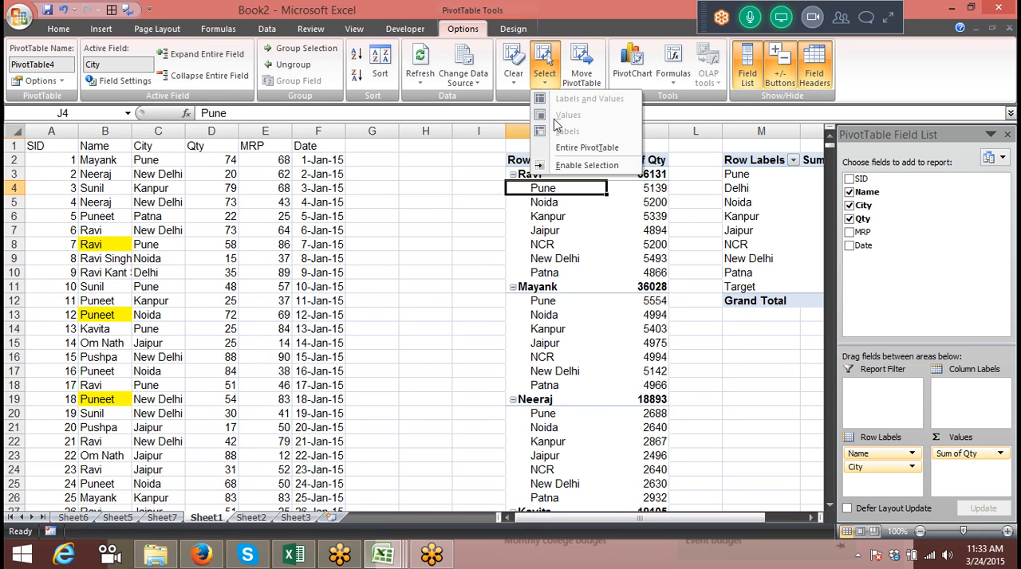
left_click(532, 227)
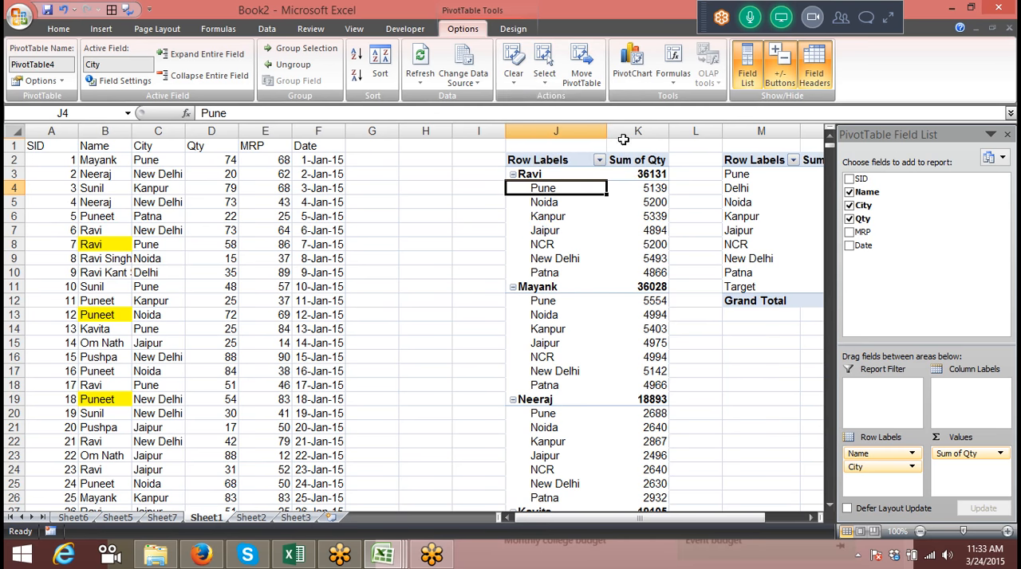
Remove the Qty and City fields from the name pivot table at J2
left_click(849, 219)
left_click(849, 205)
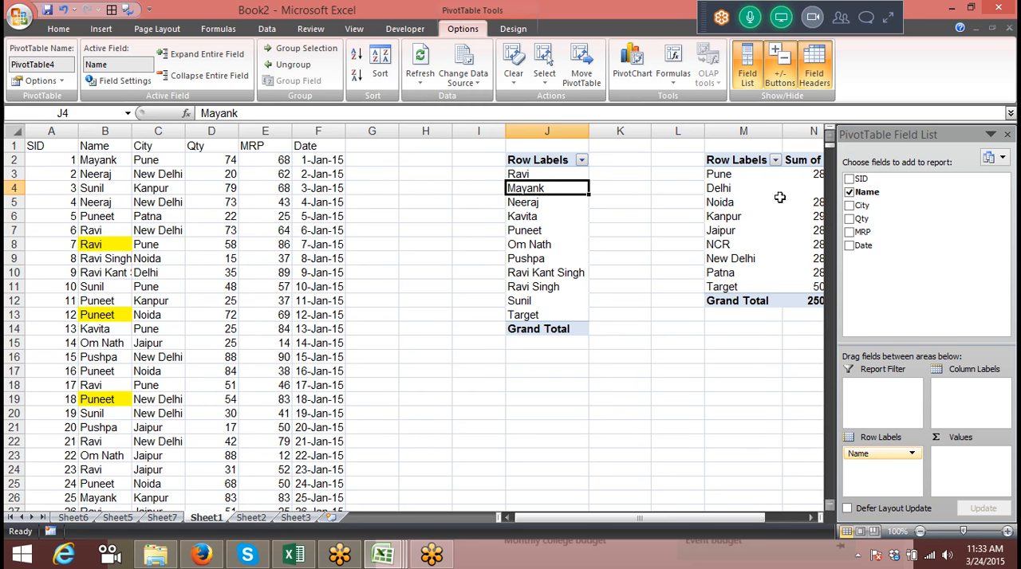
left_click(514, 68)
left_click(531, 99)
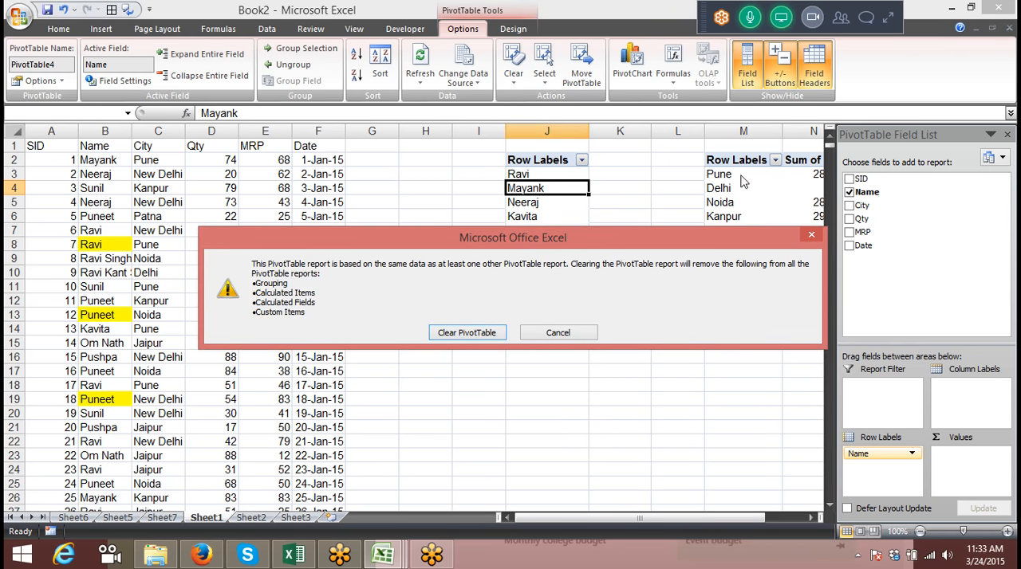
left_click(580, 334)
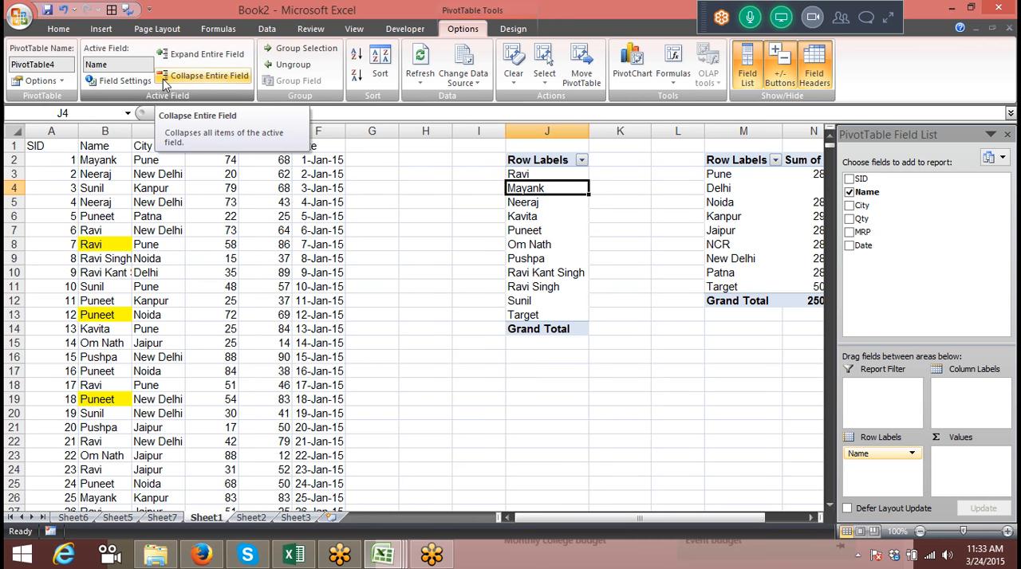
left_click(61, 81)
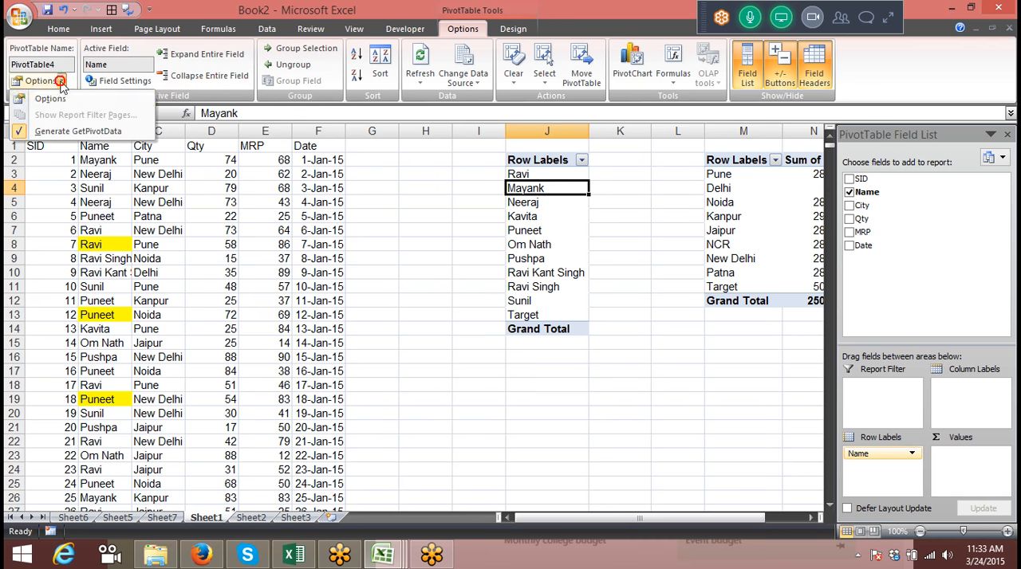
left_click(236, 171)
Copy the source data A1:F3402 on Sheet1 and paste it into a new workbook
left_click(49, 143)
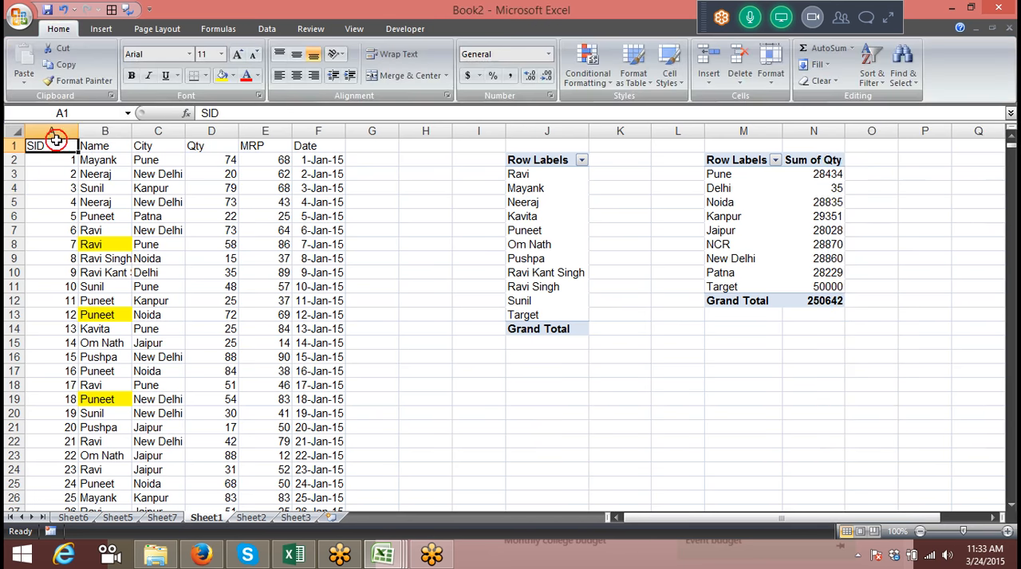
key("ctrl+shift+Right")
key("ctrl+shift+Down")
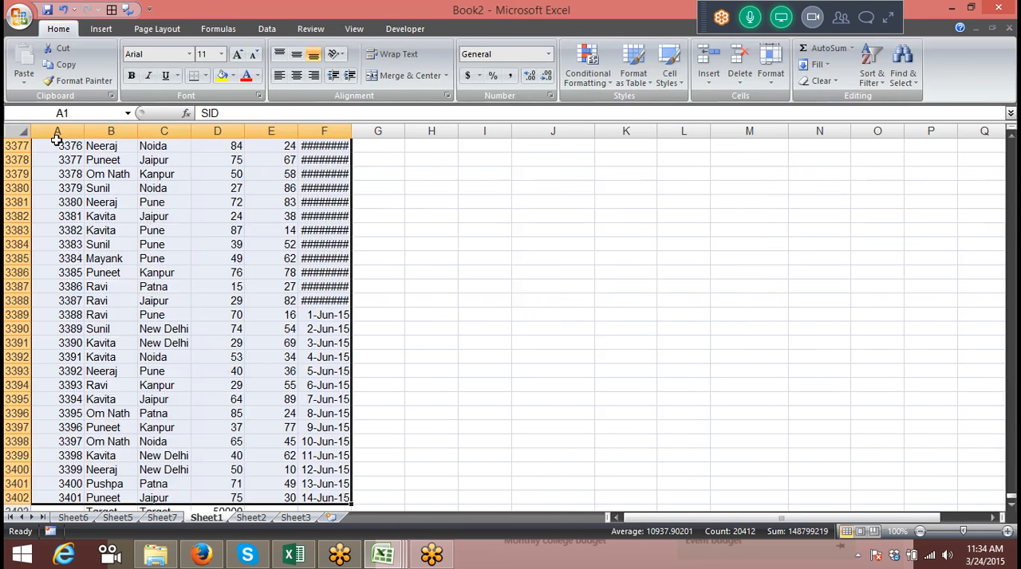
key("ctrl+c")
key("ctrl+n")
key("ctrl+v")
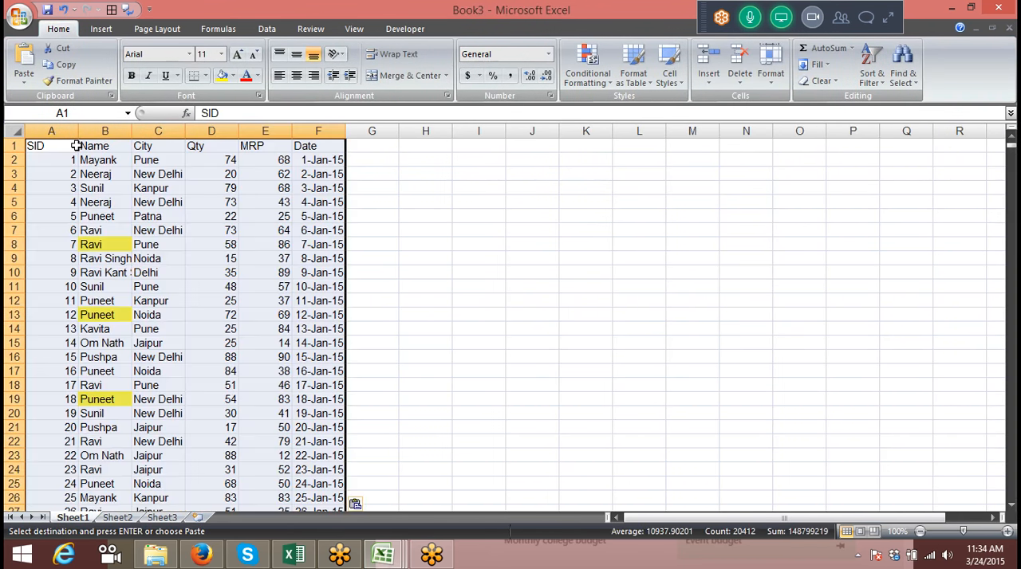
Create a pivot table on a new worksheet from the pasted range Sheet1!$A$1:$F$3402
left_click(140, 189)
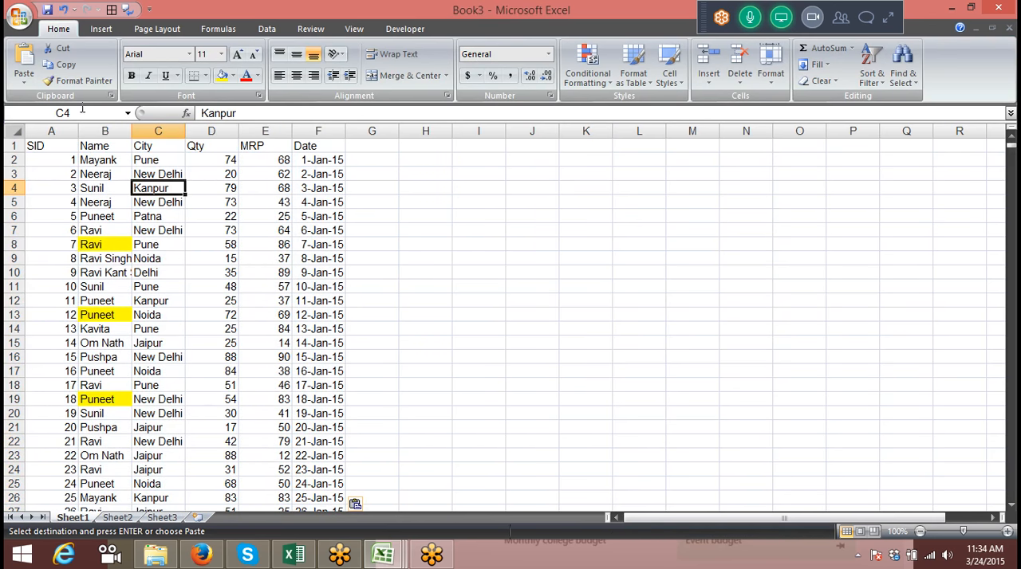
left_click(101, 28)
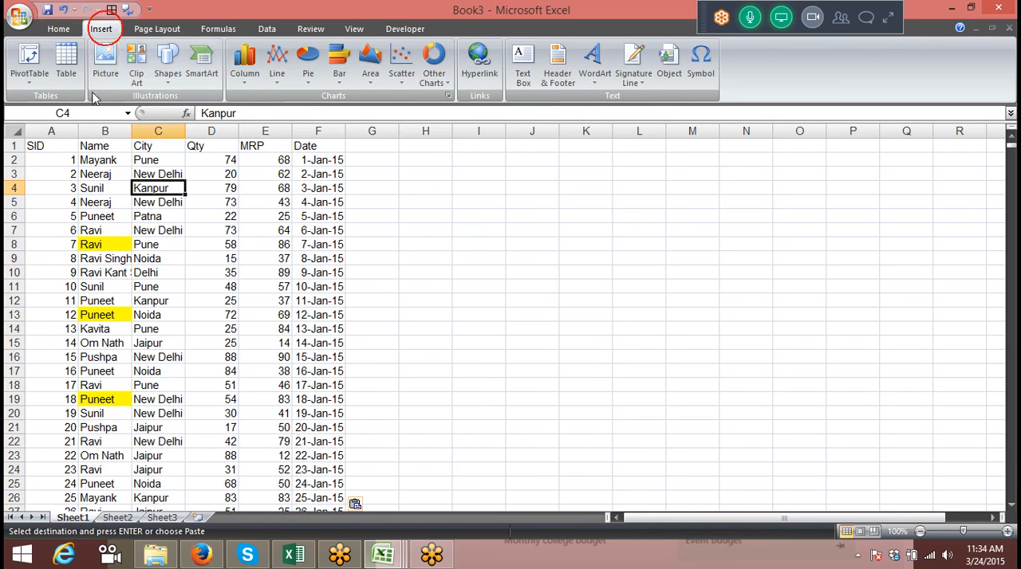
left_click(32, 85)
left_click(40, 102)
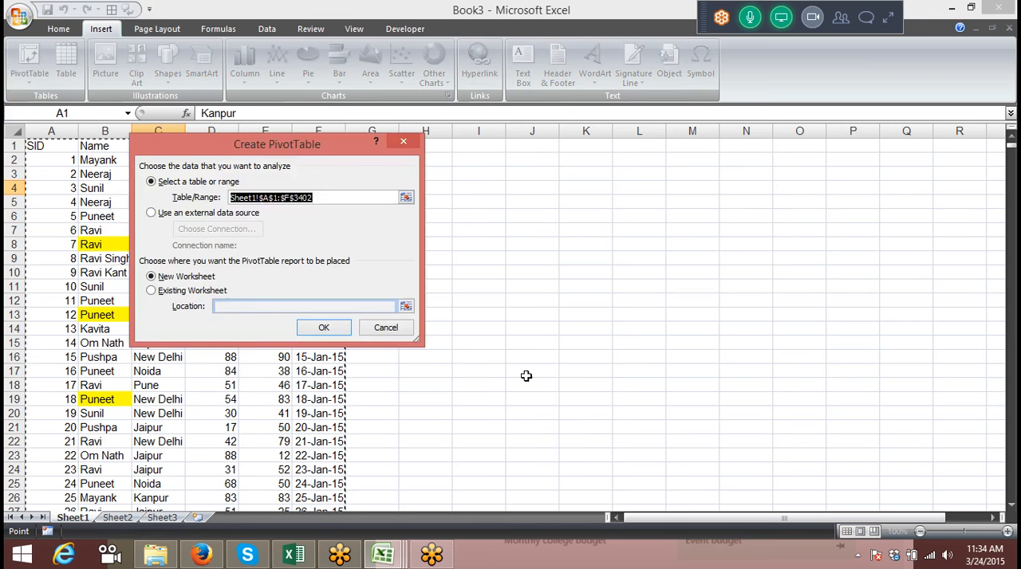
left_click(327, 328)
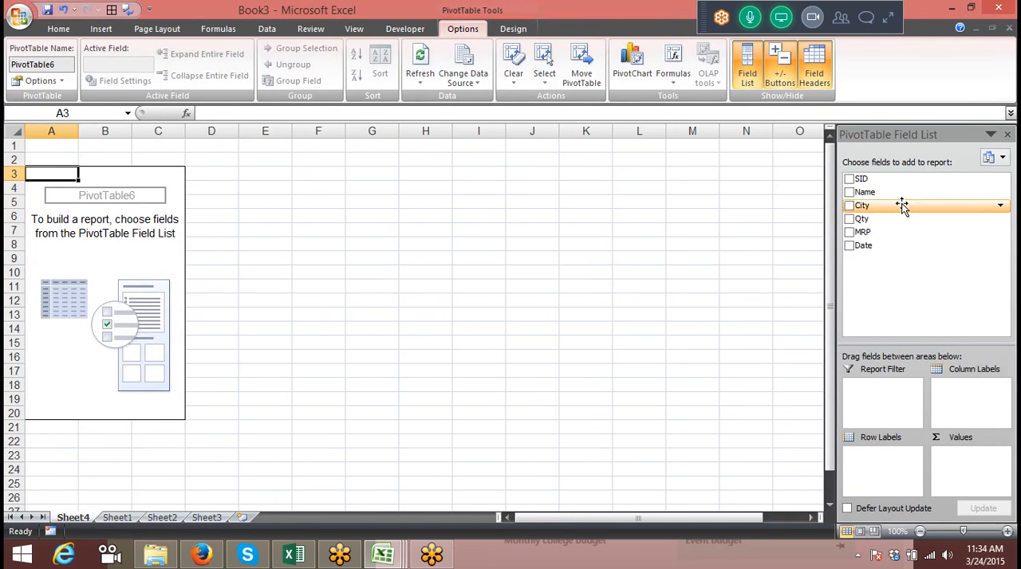
Place Name and Date in the row labels and sum Qty and MRP as values in the new pivot table
left_click_drag(888, 196, 901, 456)
left_click_drag(862, 218, 957, 466)
left_click_drag(861, 245, 878, 470)
Group the Date row labels by Months and check the monthly rows under each name
left_click(83, 256)
right_click(83, 257)
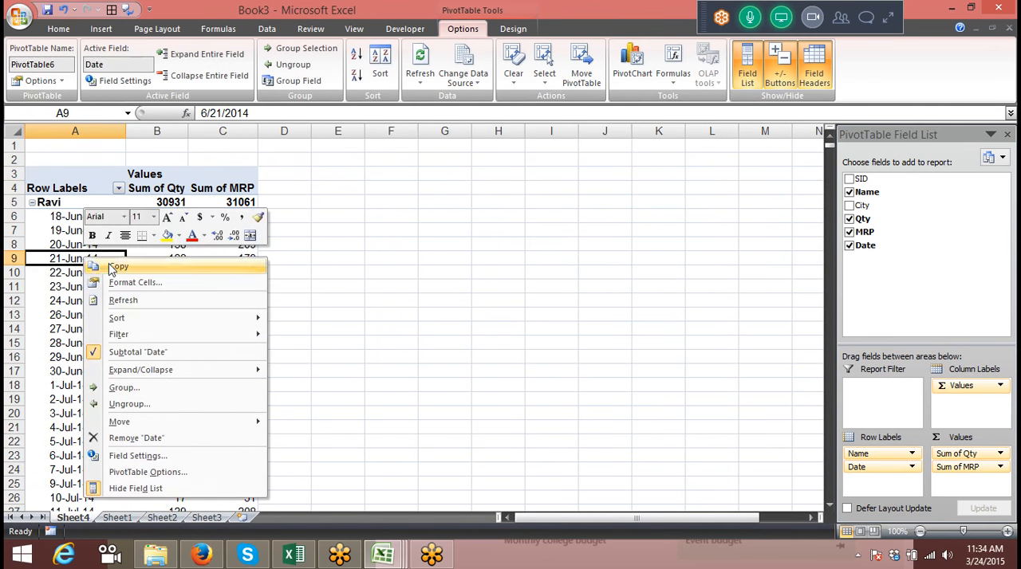
left_click(156, 389)
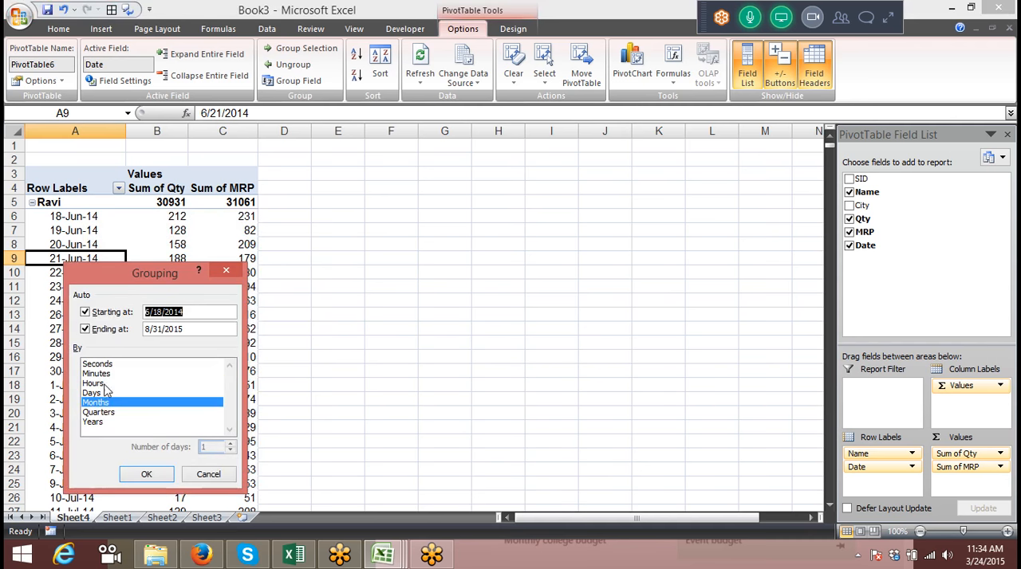
left_click(146, 474)
left_click(337, 384)
scroll(319, 362, "down", 5)
scroll(319, 362, "up", 5)
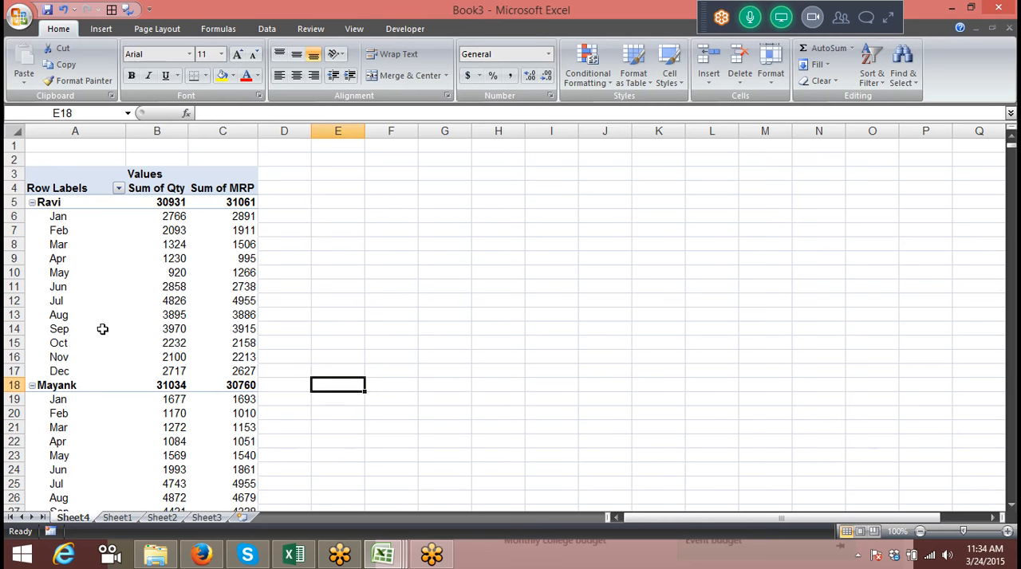
Move the grouped Date field from the row labels to the report filter and view its list of months
left_click(80, 301)
left_click(859, 470)
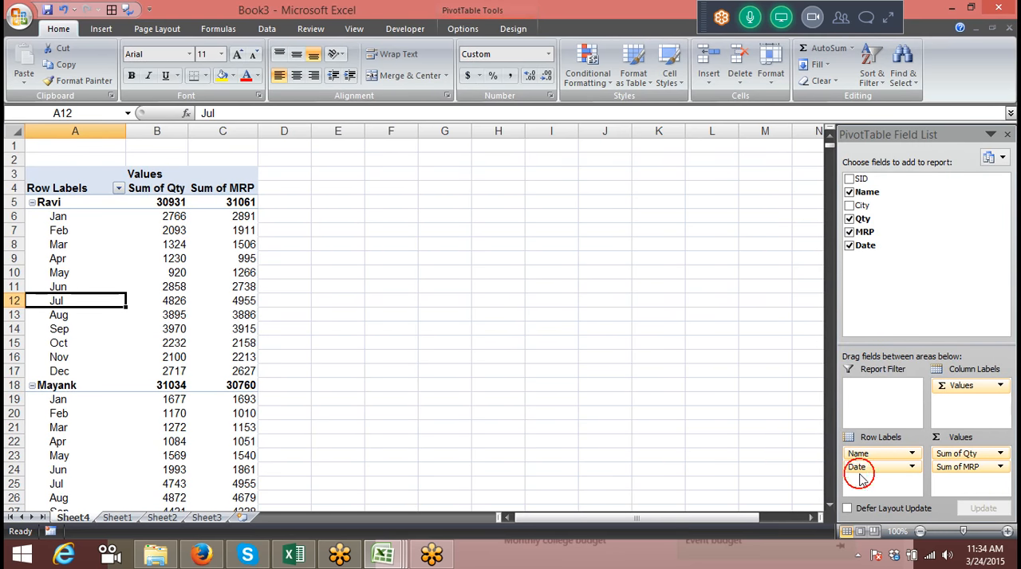
left_click_drag(883, 466, 884, 405)
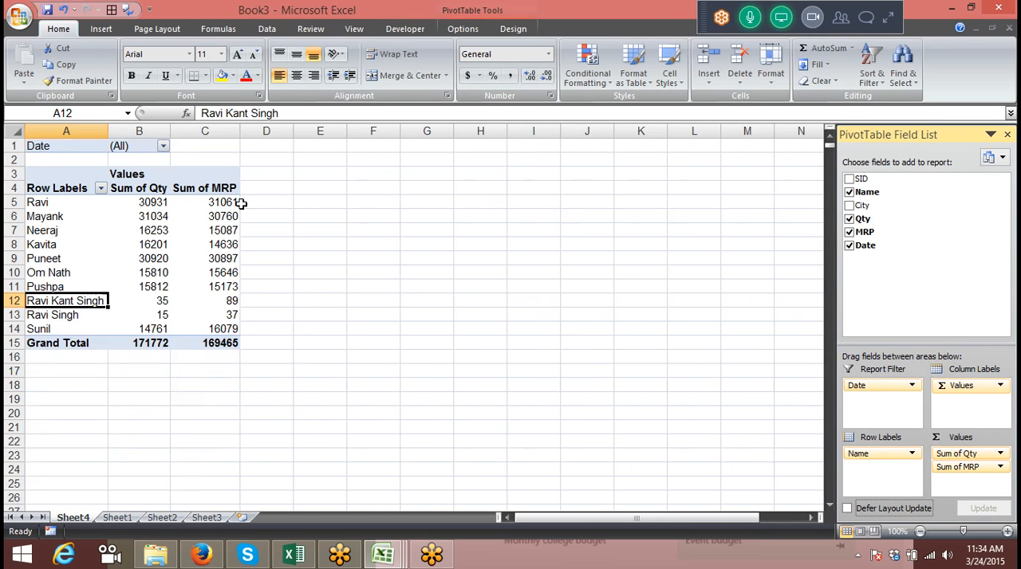
left_click(159, 145)
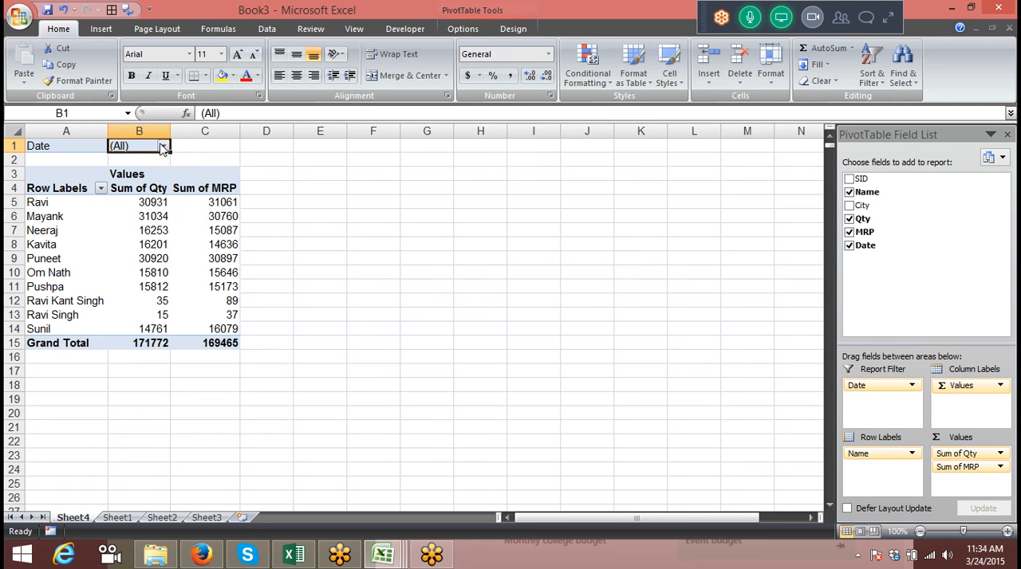
left_click(163, 146)
left_click(179, 263)
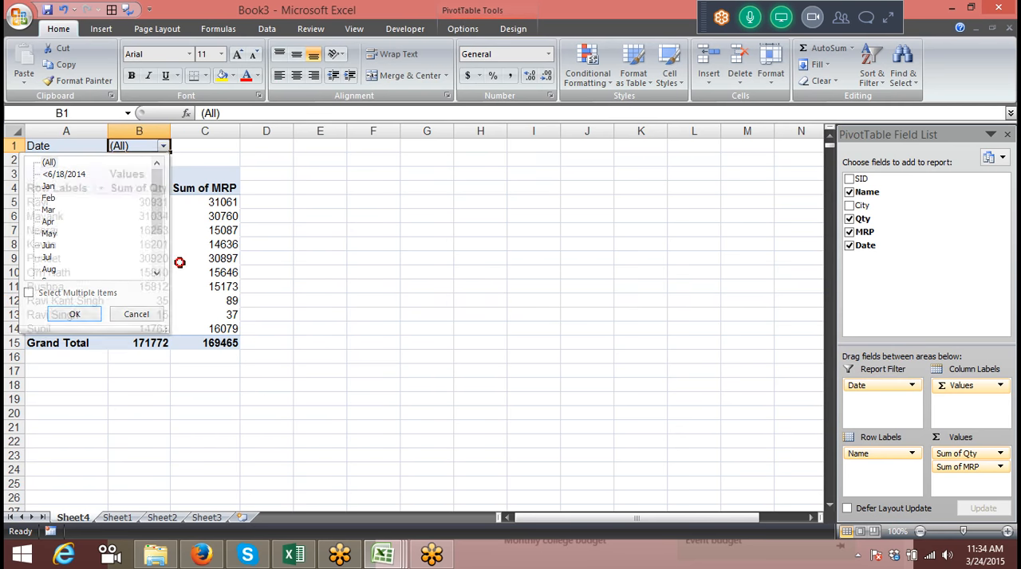
Add Qty to the column labels above Values, extract the source records behind cell B6 to a new sheet, and return to Sheet4
left_click_drag(888, 218, 965, 387)
double_click(198, 218)
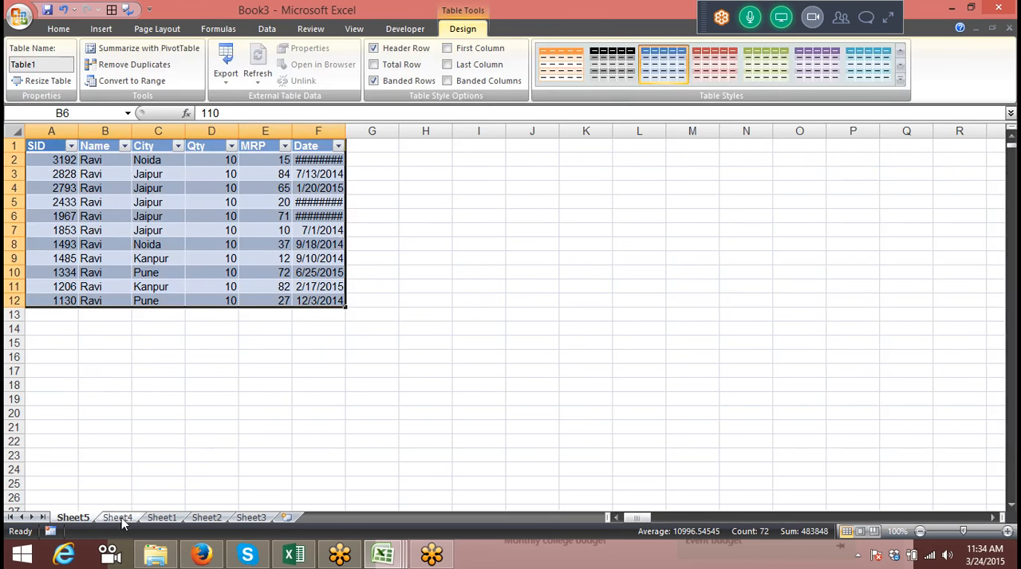
left_click(117, 518)
Change the Sum of MRP value field to summarize by Average
left_click(172, 201)
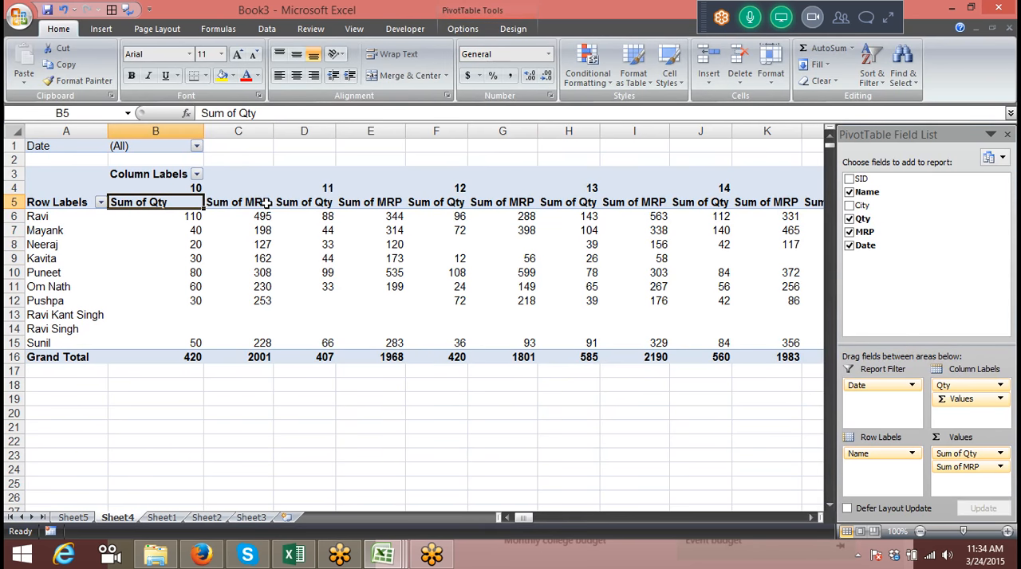
double_click(267, 203)
left_click(193, 264)
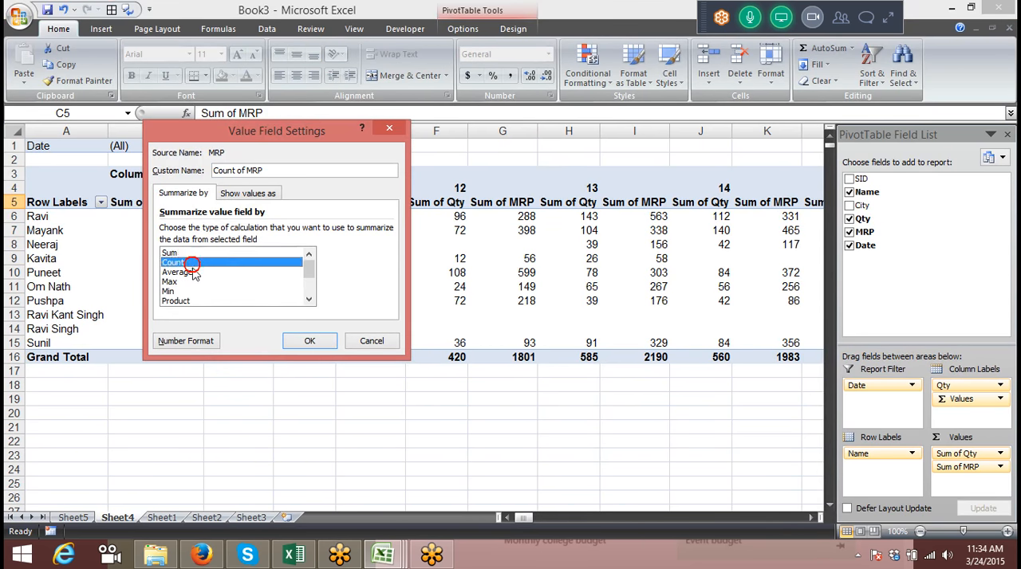
left_click(193, 273)
left_click(310, 341)
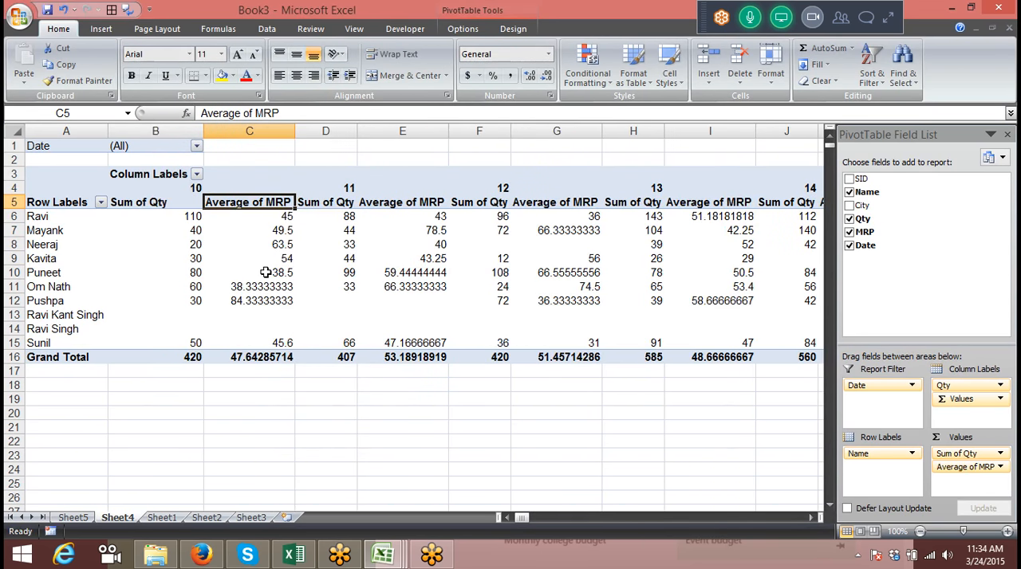
Try Qty as the name of the Sum of Qty value field, and rename it Qty_Sales instead
left_click(10, 133)
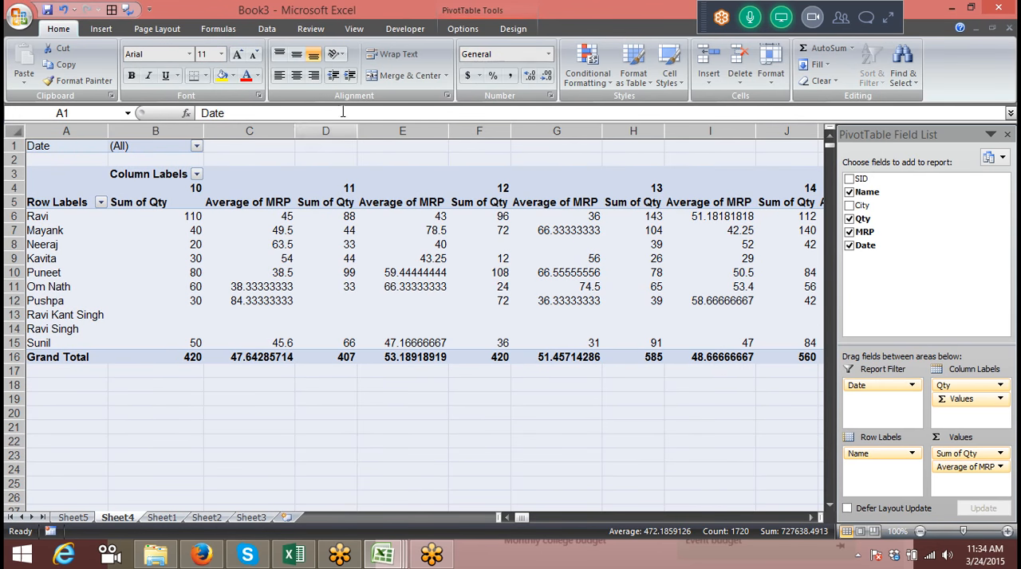
left_click(176, 203)
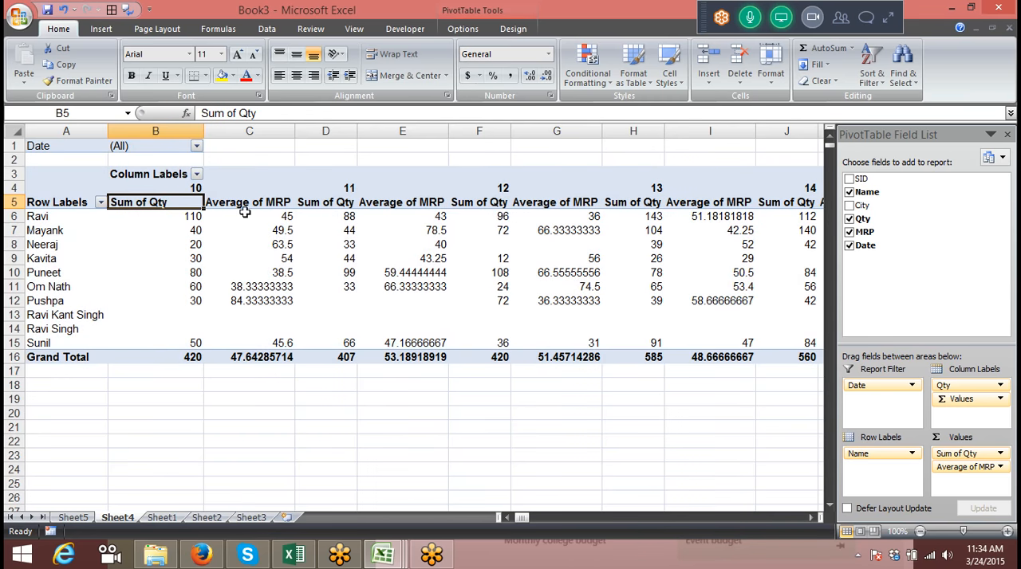
mouse_move(245, 213)
type("Q")
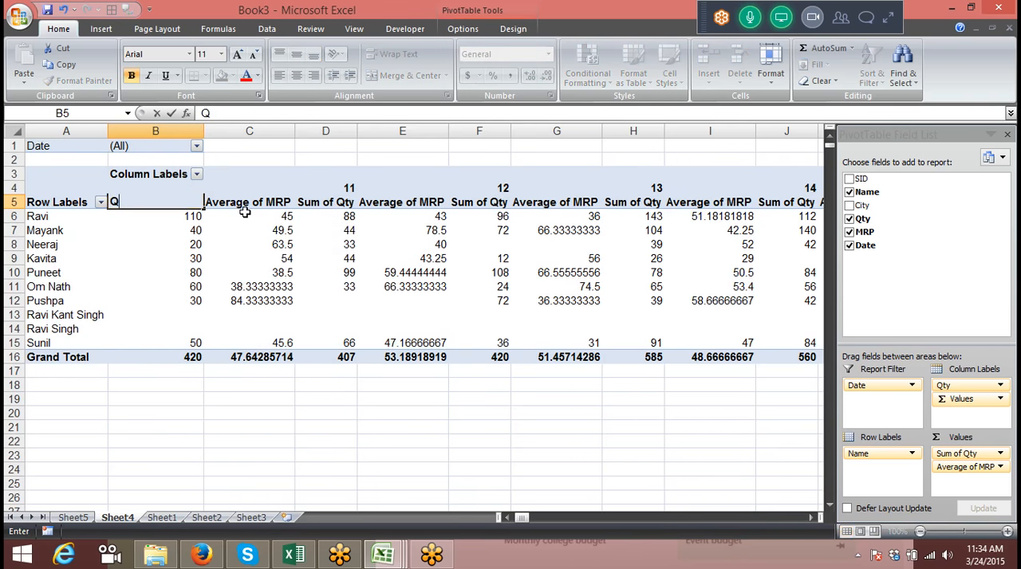
key("Return")
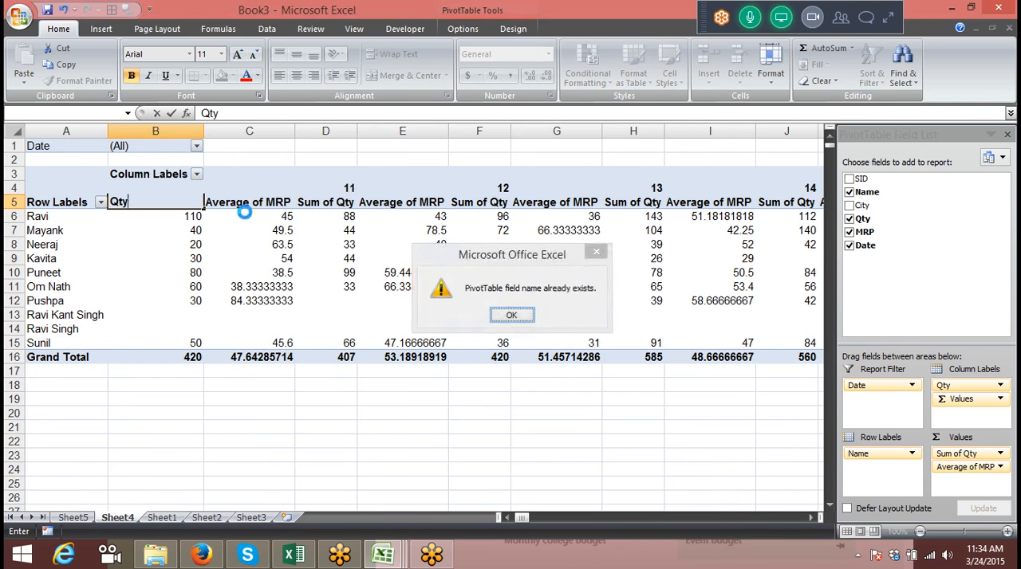
key("Return")
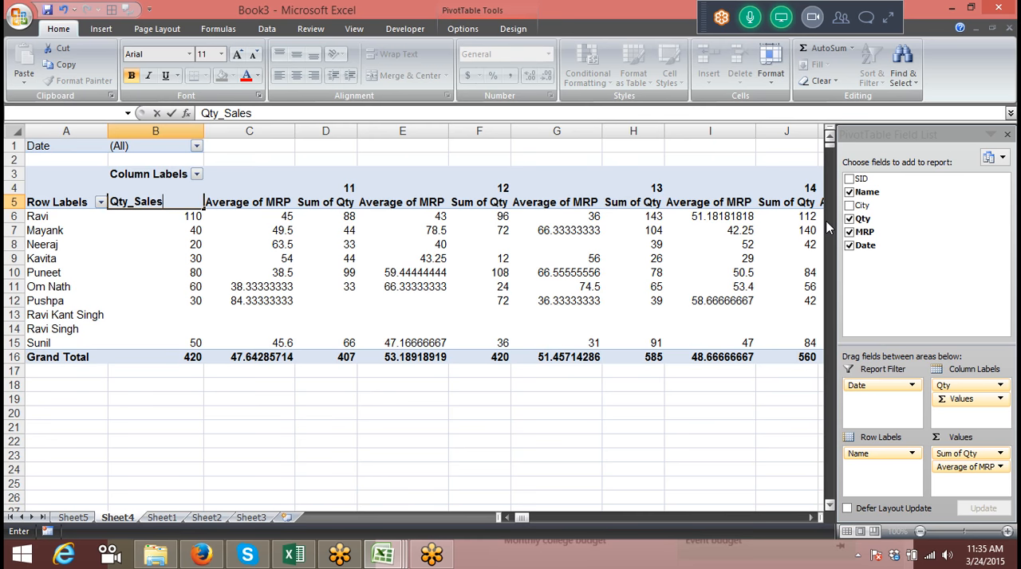
type("ty_Sales")
key("Return")
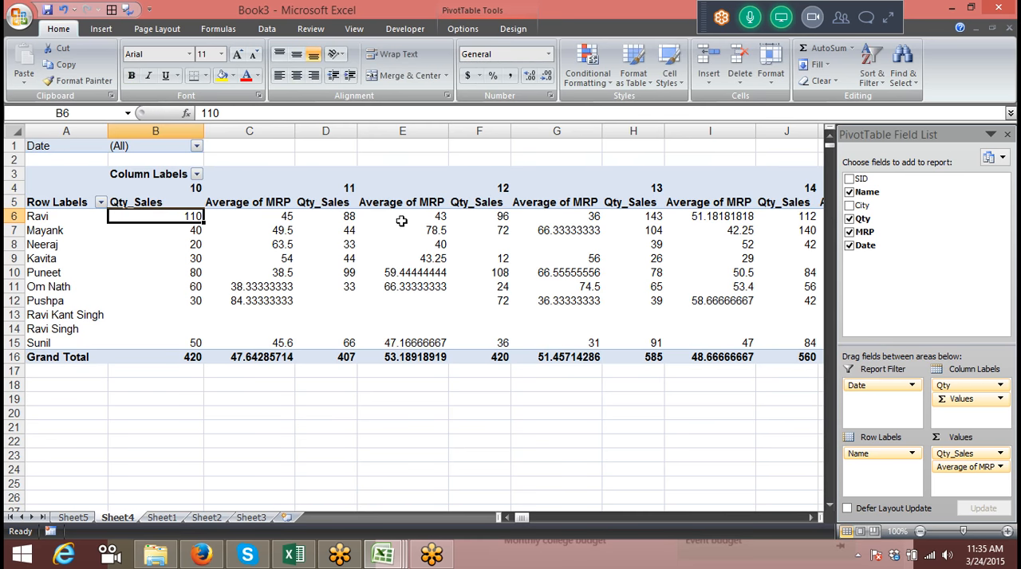
Rename the Average of MRP value field as Avg
left_click(276, 208)
type("Av")
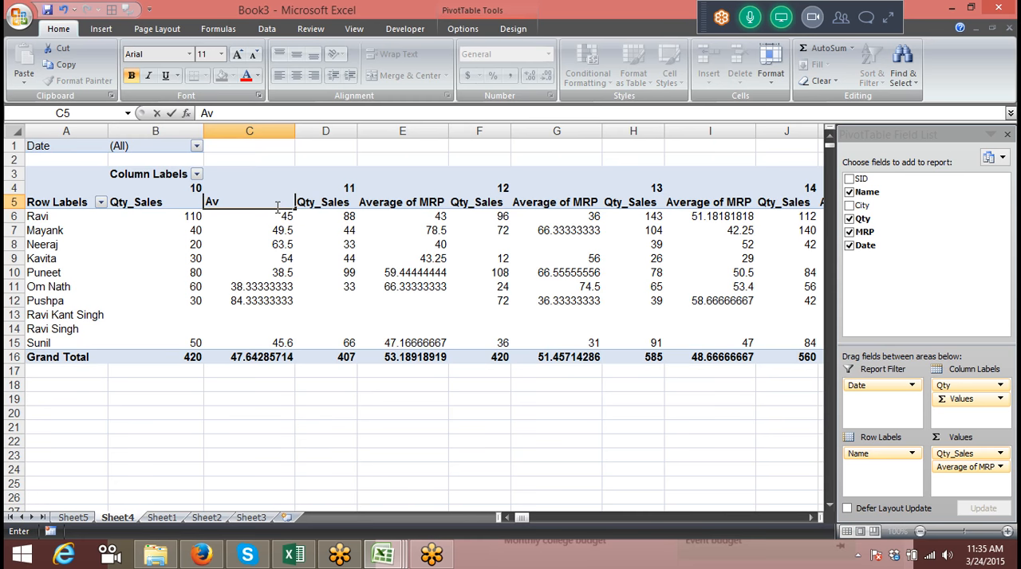
key("Up")
key("Up")
key("Down")
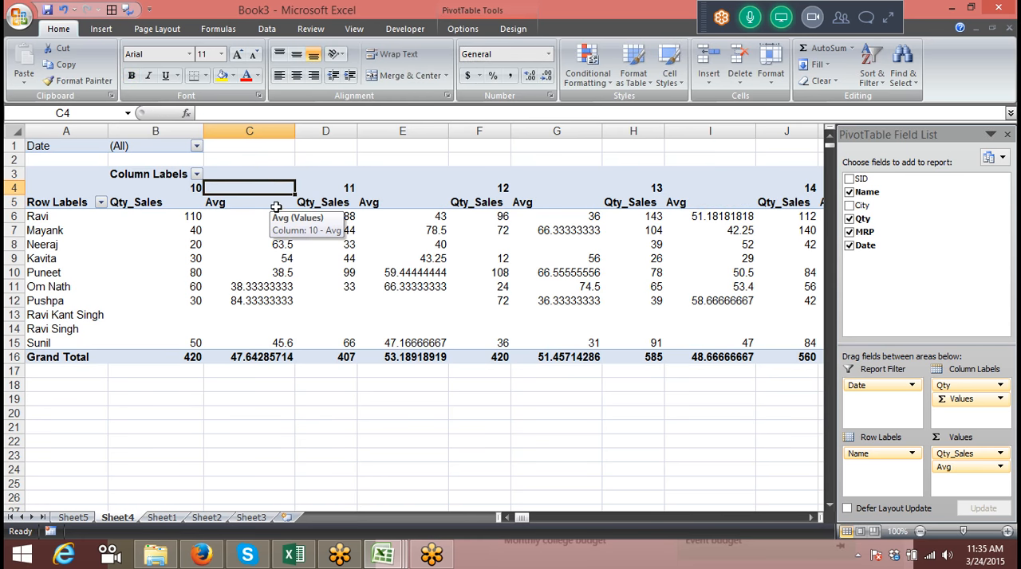
left_click(267, 203)
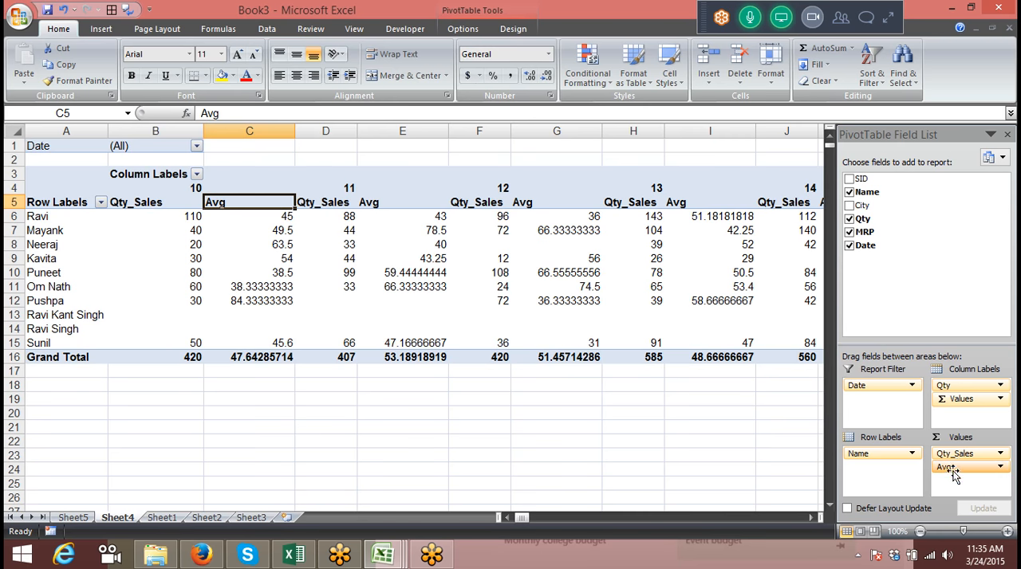
Remove Qty_Sales from the values, move Qty from the column labels to the values, and place City in the column labels above Values
left_click_drag(955, 454, 885, 283)
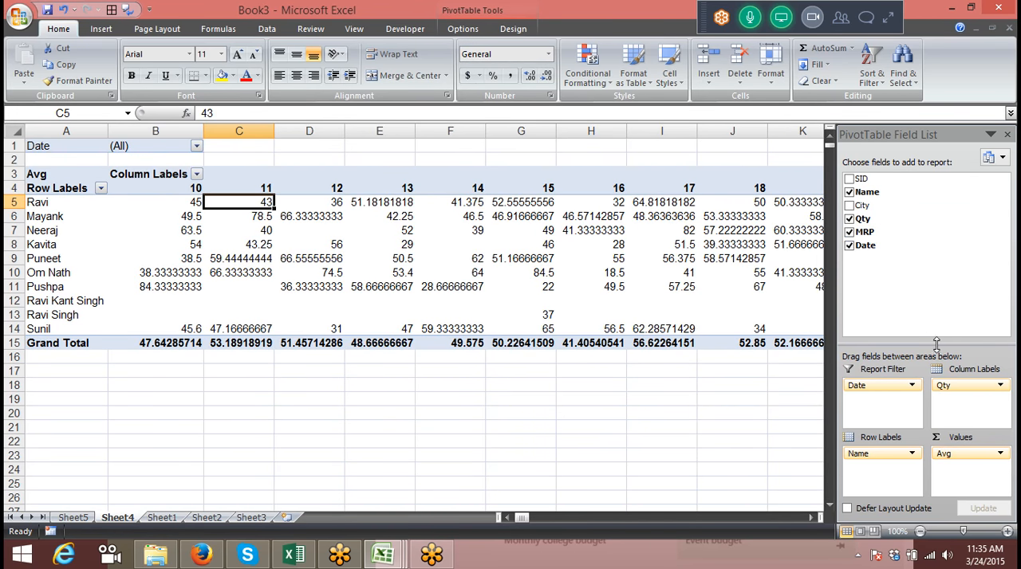
left_click_drag(960, 386, 960, 482)
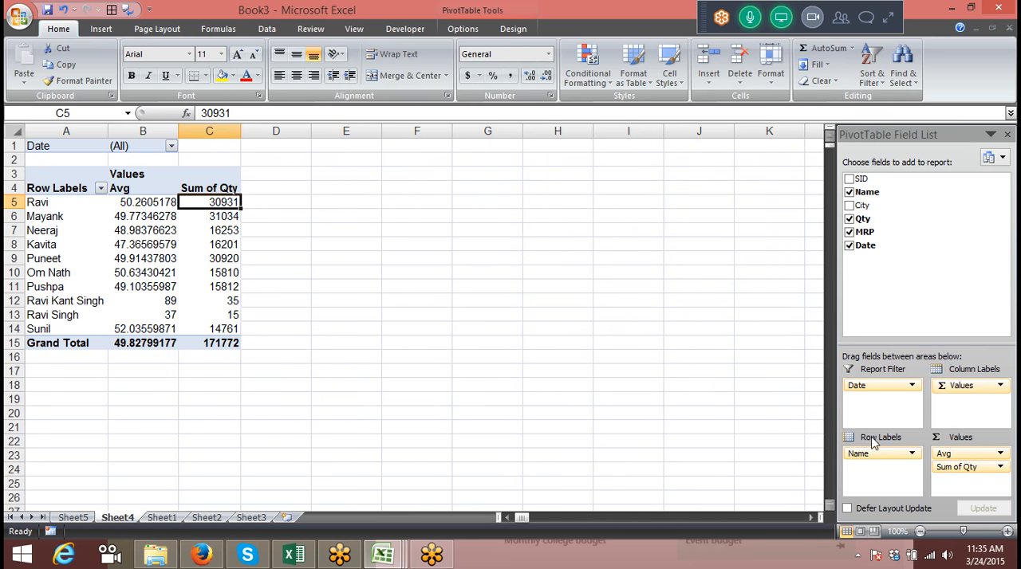
left_click_drag(866, 205, 953, 388)
left_click_drag(954, 395, 955, 388)
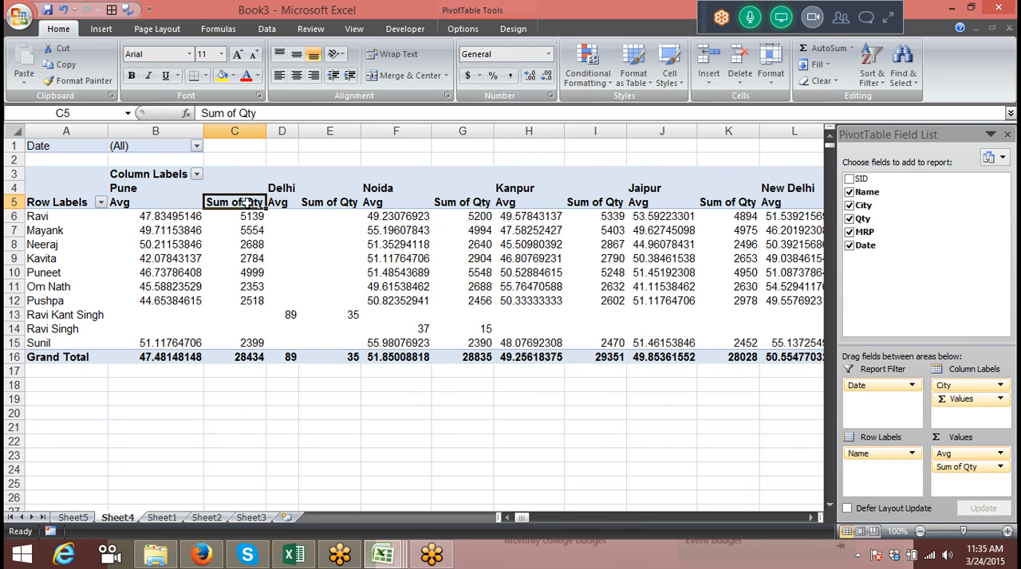
Rename the Sum of Qty value field as Qty_Sales and autofit all column widths on the sheet
type("Qty_Sa")
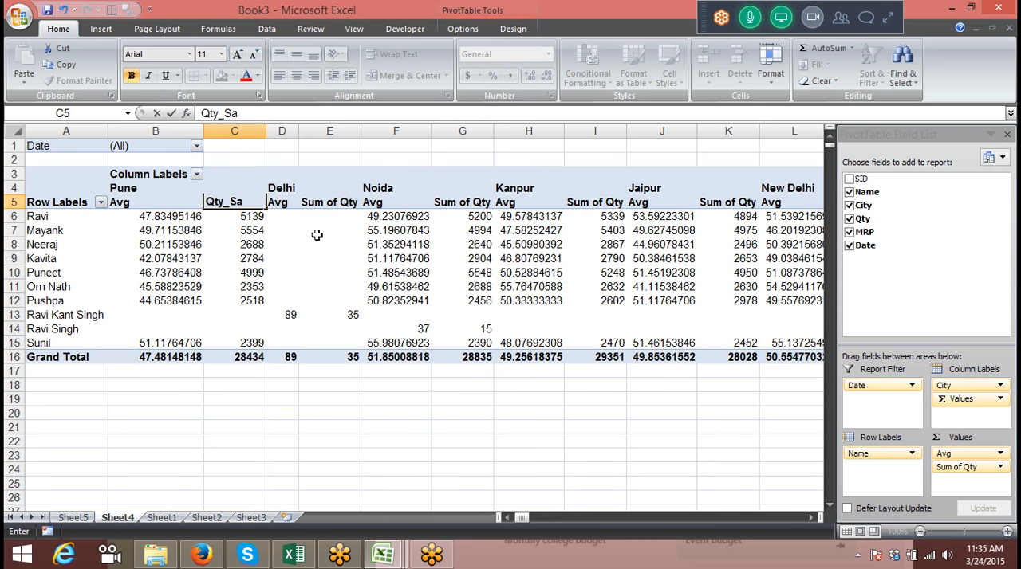
key("Return")
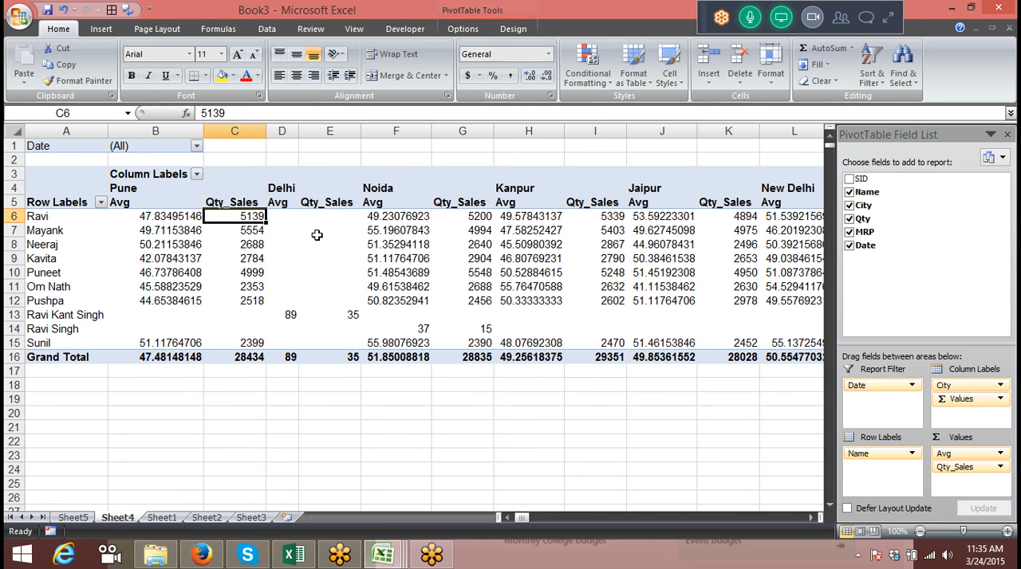
left_click(12, 130)
double_click(363, 135)
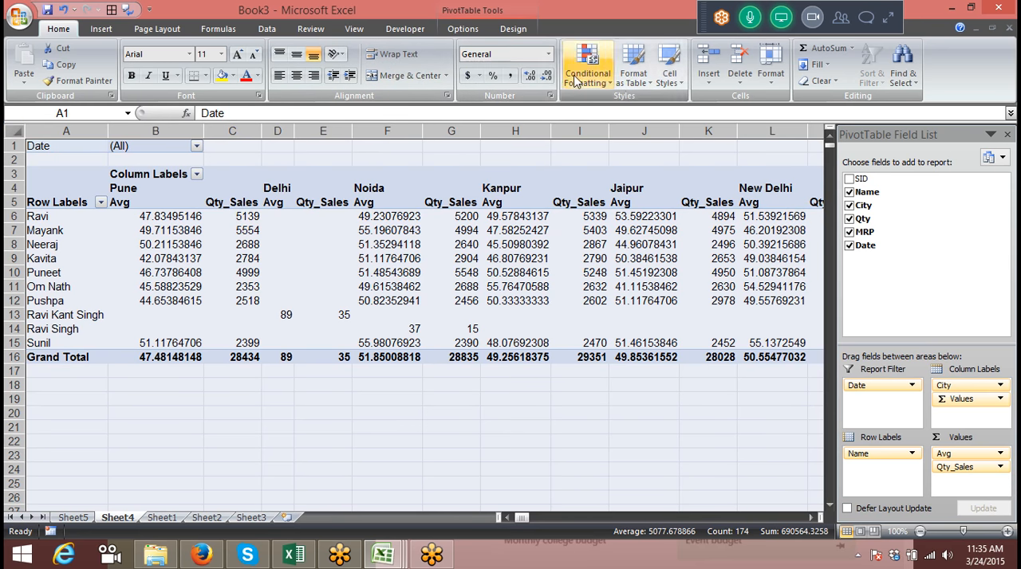
Reduce all the pivot table's body values to zero decimal places, leaving out the grand total row
left_click(544, 77)
left_click(531, 76)
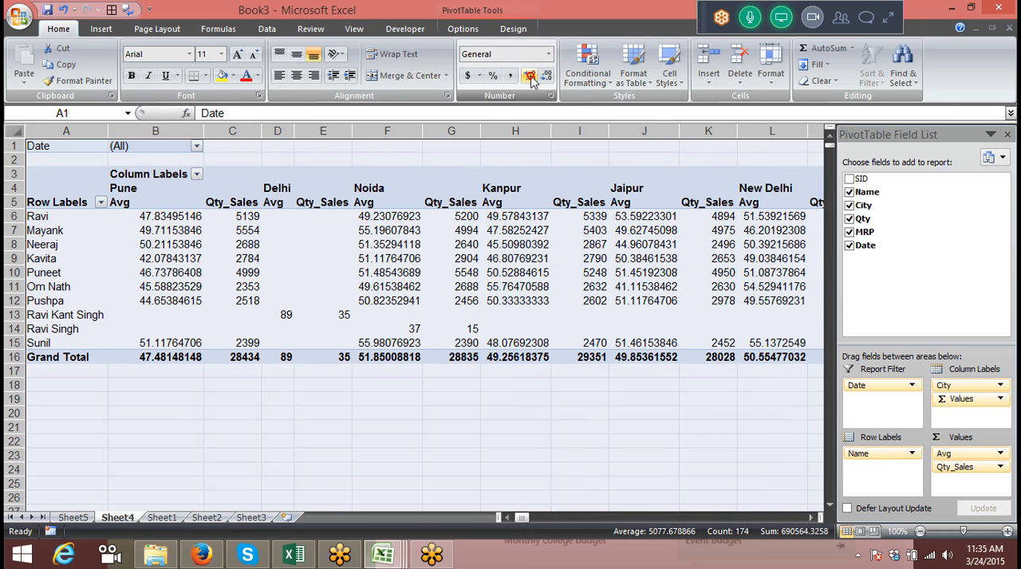
left_click(299, 241)
key("ctrl+Up")
key("Left")
key("Down")
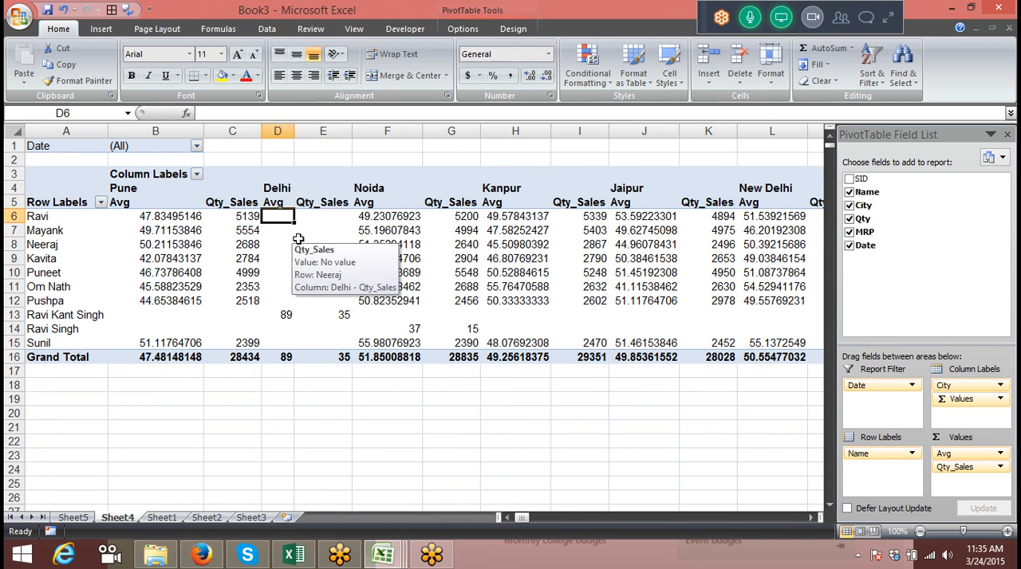
key("Left")
key("Left")
key("shift+Right")
key("ctrl+shift+Right")
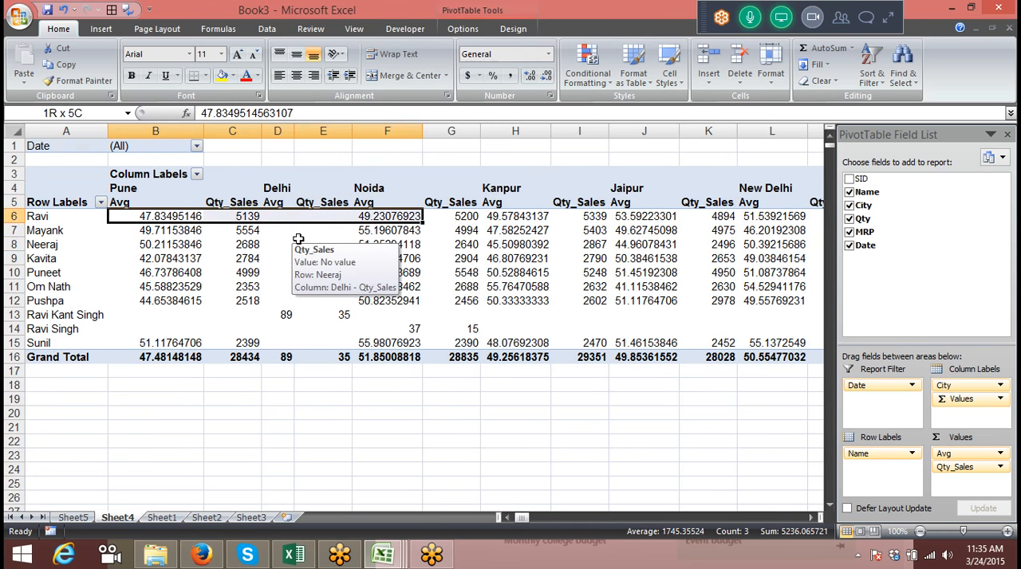
key("ctrl+shift+Right")
key("ctrl+shift+Right")
key("ctrl+shift+Left")
key("shift+Down")
key("shift+Down")
key("shift+Down")
key("shift+Down")
key("shift+Down")
key("shift+Down")
key("shift+Down")
key("shift+Down")
key("shift+Down")
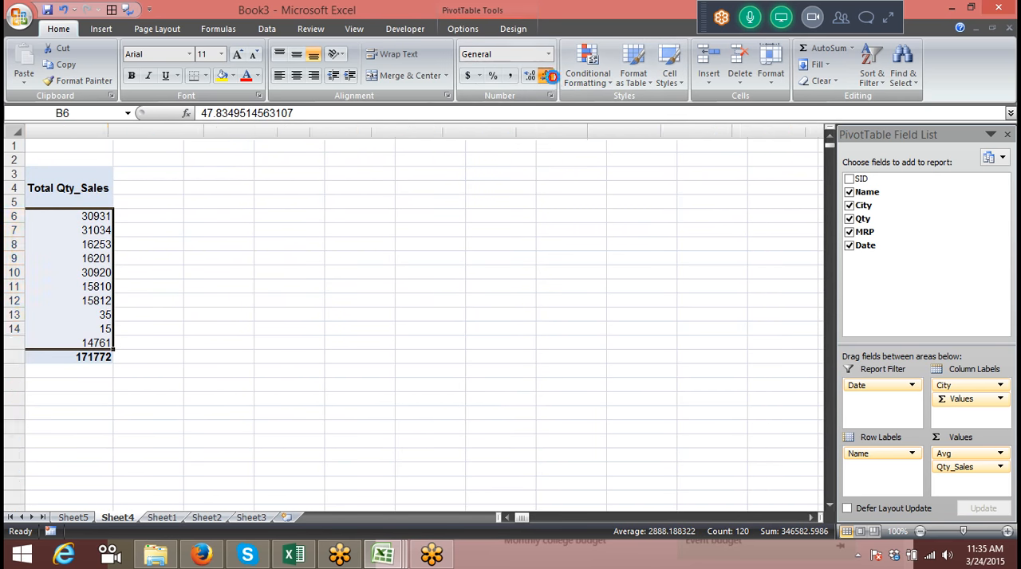
left_click(547, 76)
left_click(547, 76)
left_click(547, 76)
left_click(547, 76)
left_click(547, 76)
left_click(547, 76)
left_click(547, 76)
left_click(547, 75)
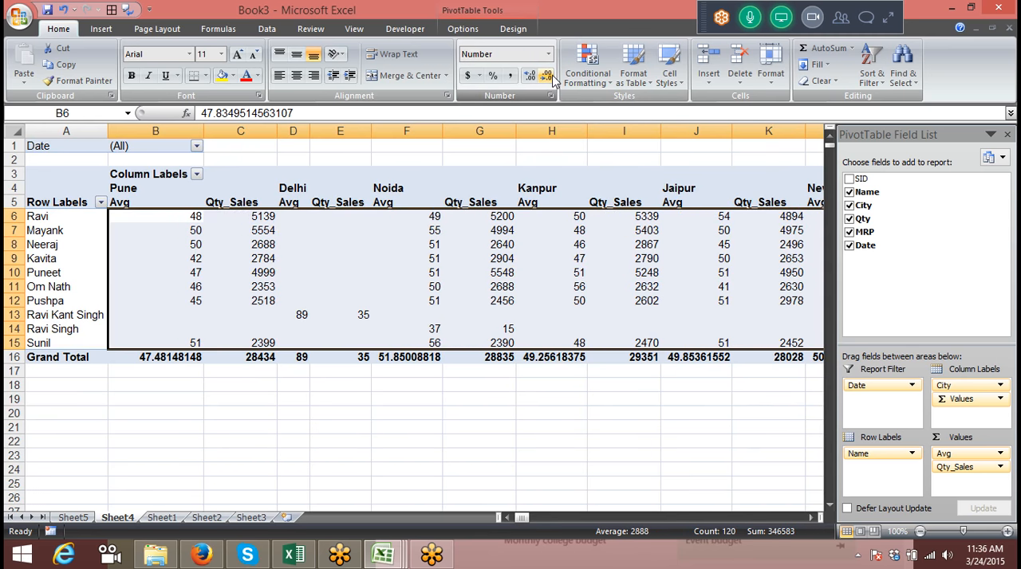
Autofit the widths of all columns on the sheet to the shortened values
left_click(119, 226)
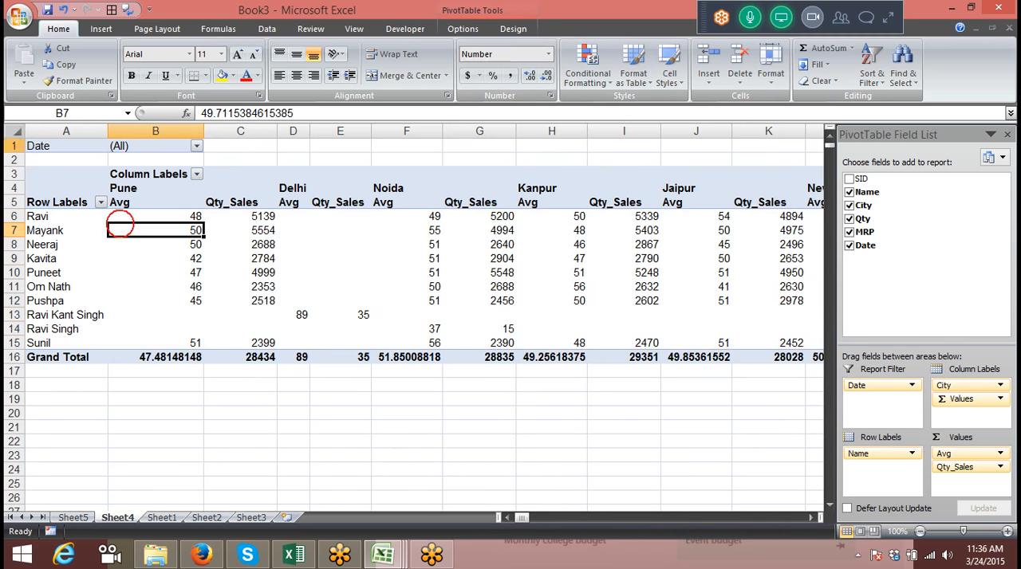
left_click(14, 132)
left_click_drag(374, 131, 374, 131)
double_click(374, 131)
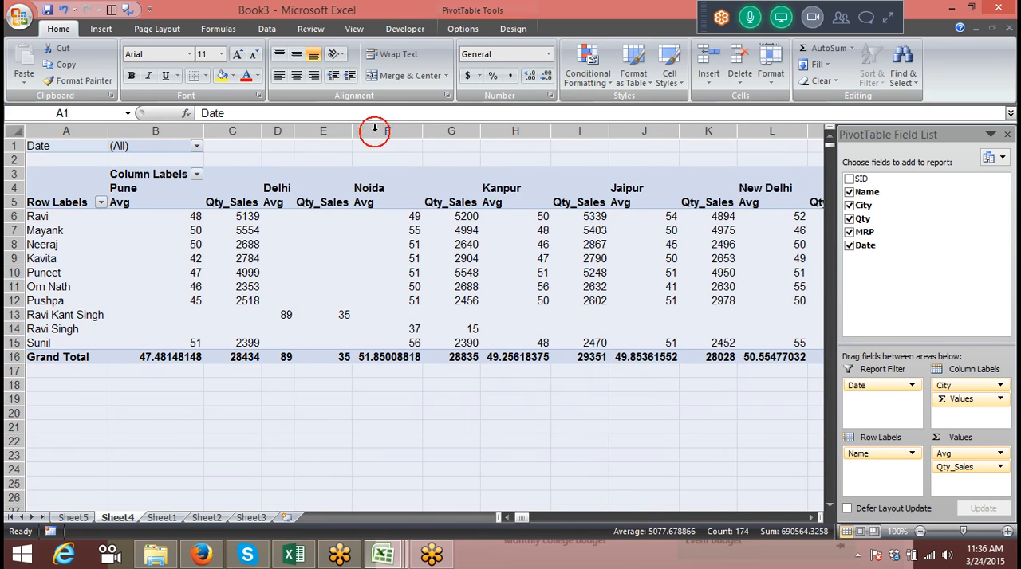
left_click(407, 401)
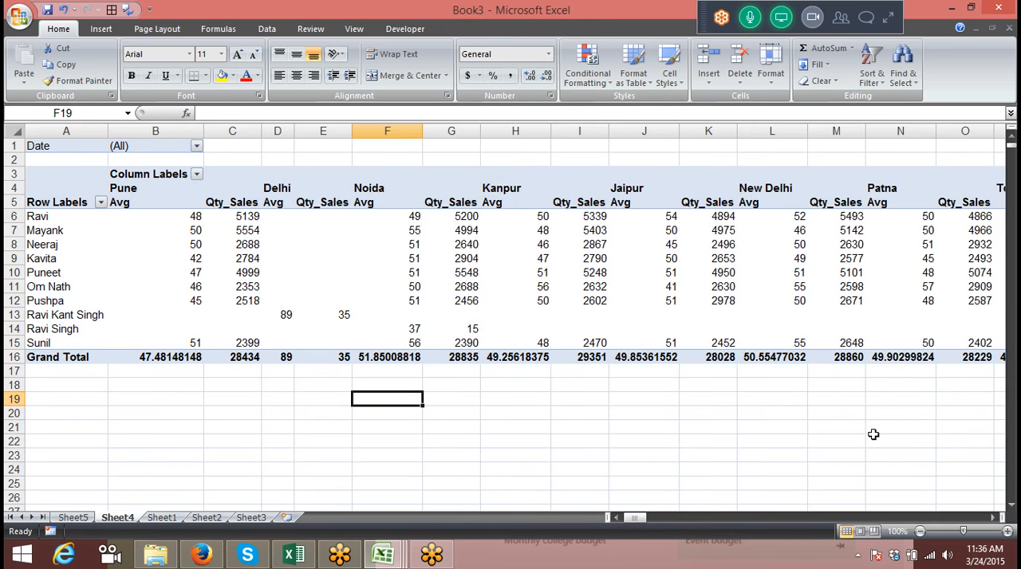
left_click(786, 260)
left_click(779, 202)
left_click(774, 257)
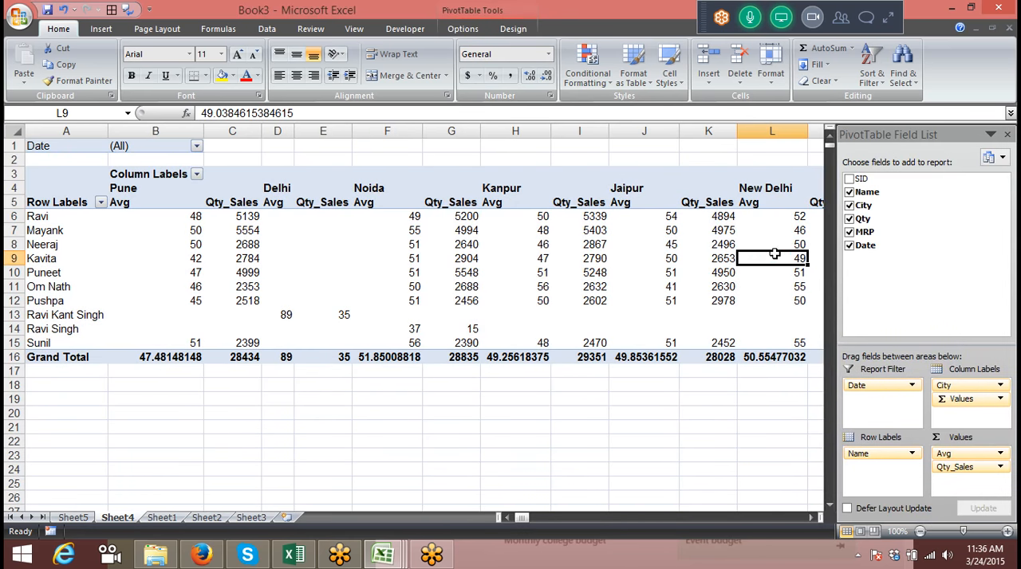
left_click(659, 385)
left_click(632, 272)
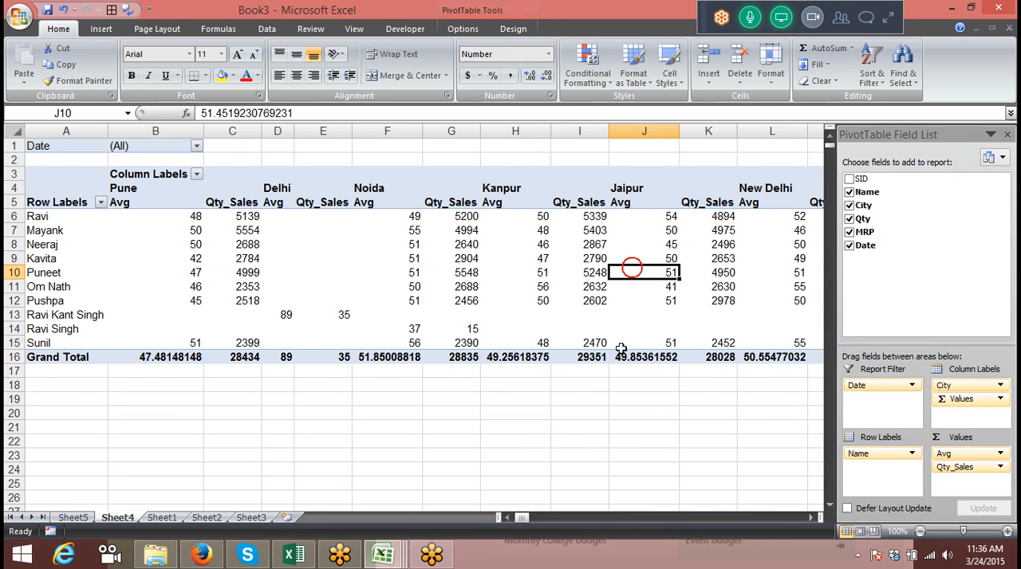
Filter the pivot table's Date report filter to Jan
left_click(196, 148)
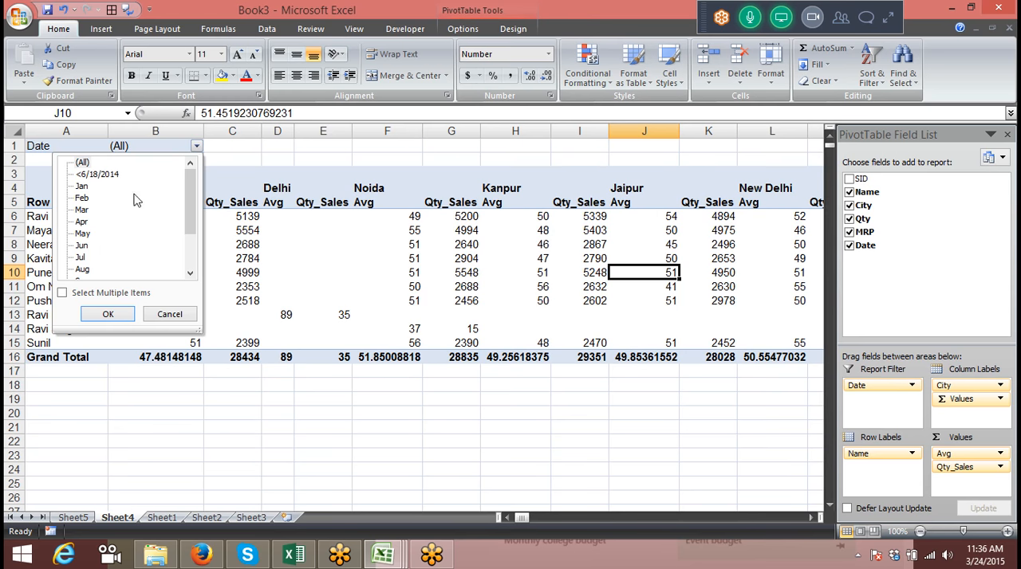
left_click(184, 418)
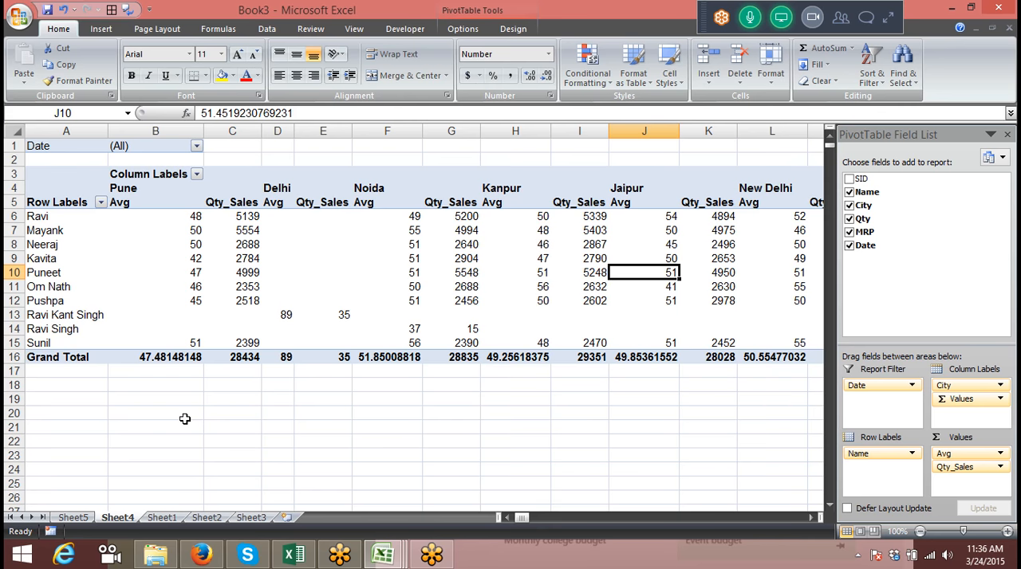
left_click(196, 146)
left_click(99, 192)
left_click(86, 186)
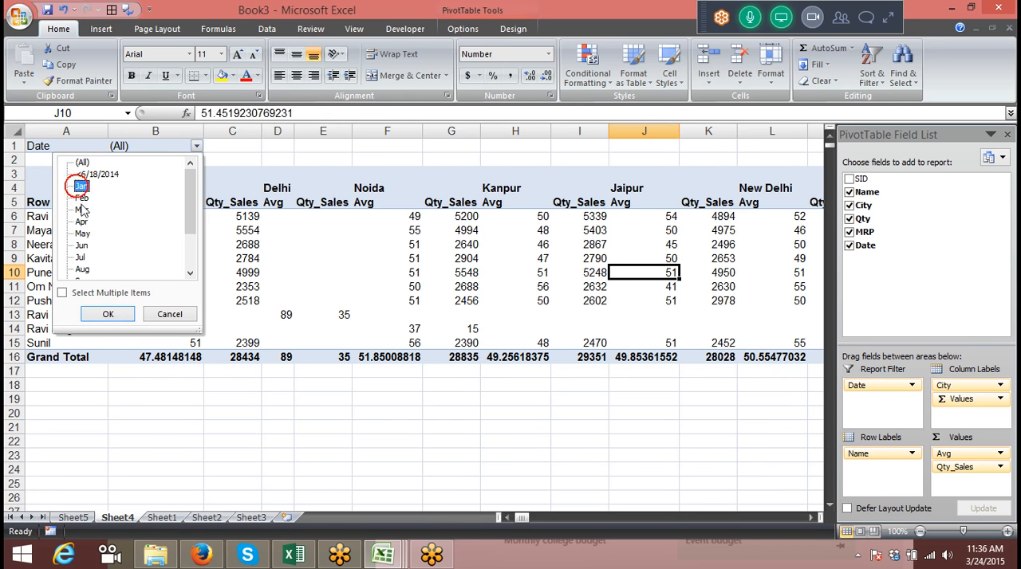
left_click(107, 314)
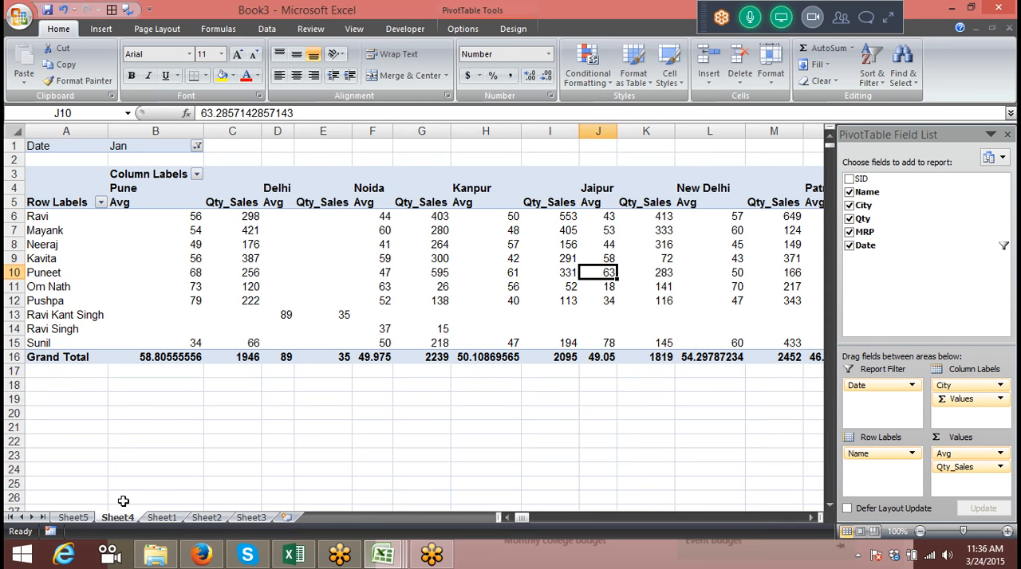
left_click(196, 146)
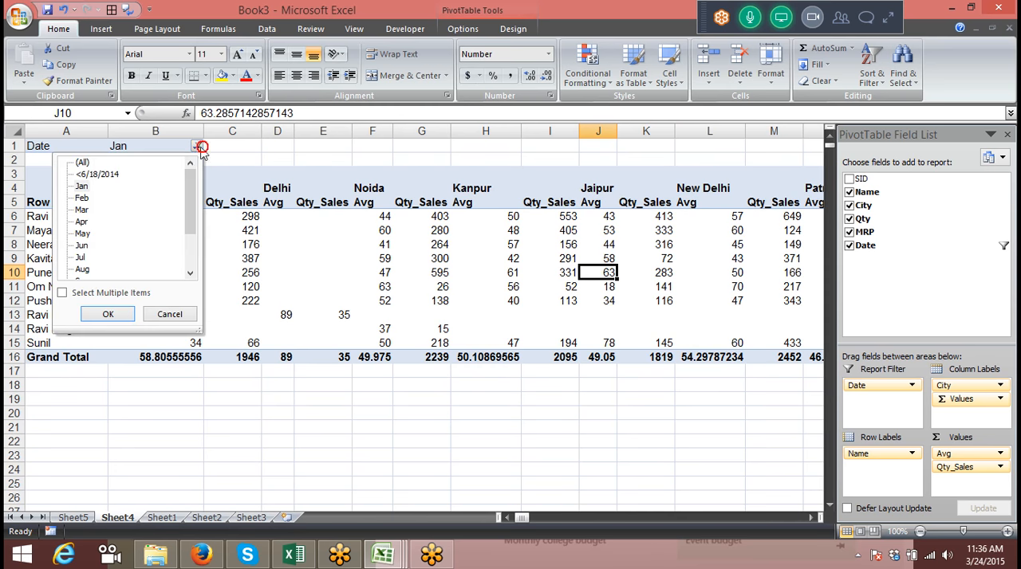
left_click(108, 314)
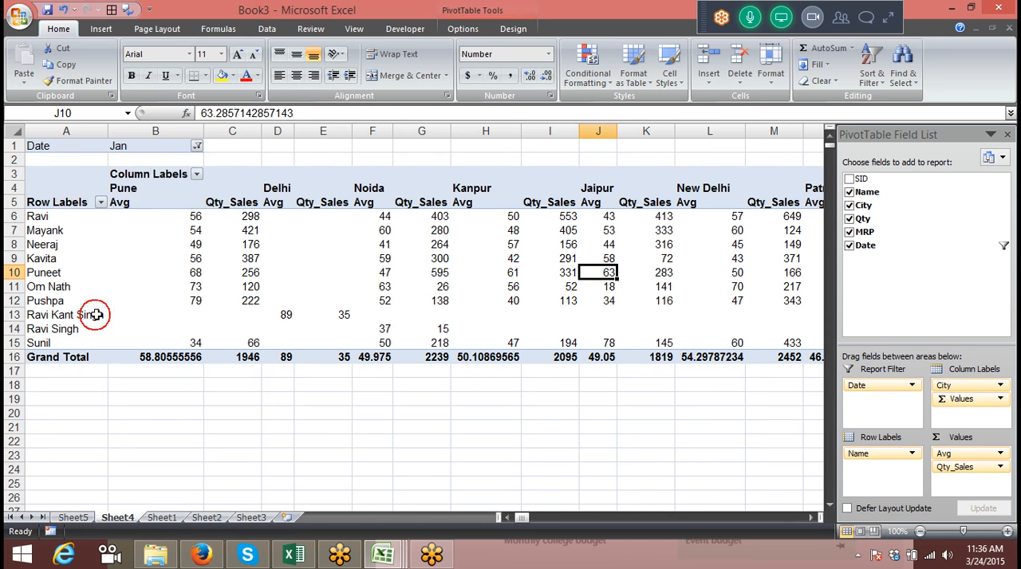
Generate a separate report filter page for every item of the Date field
left_click(155, 227)
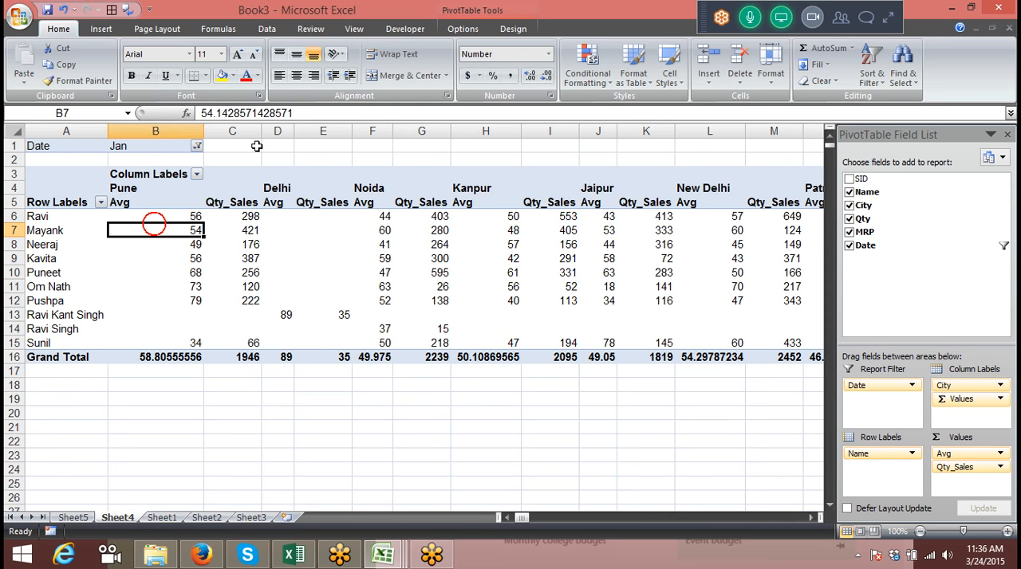
left_click(462, 30)
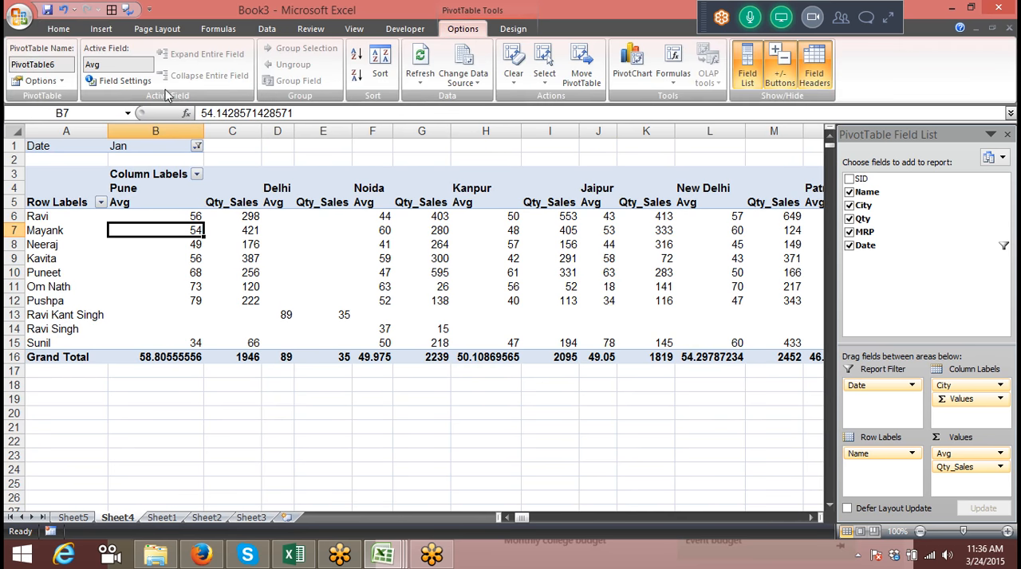
left_click(40, 80)
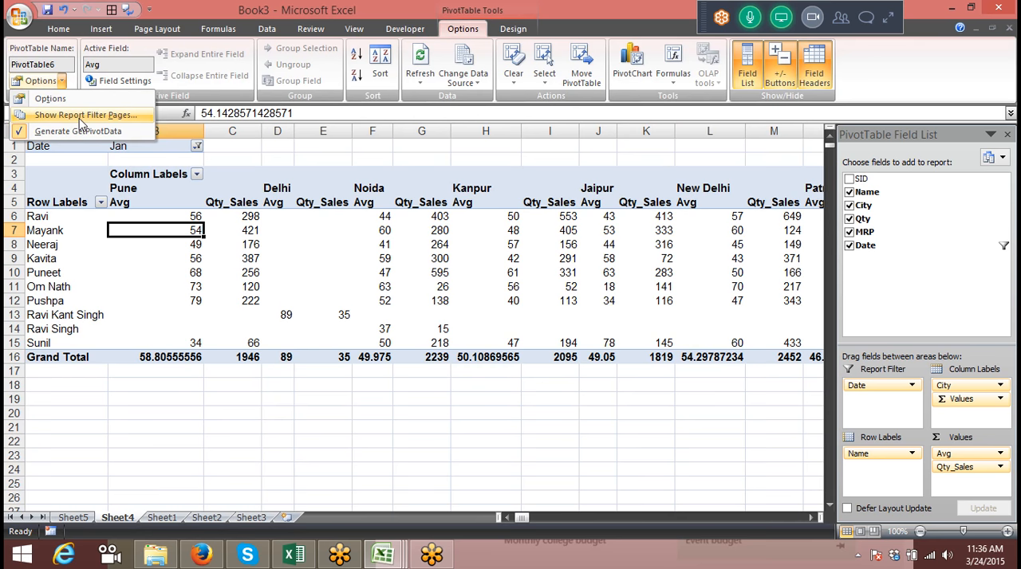
left_click(81, 117)
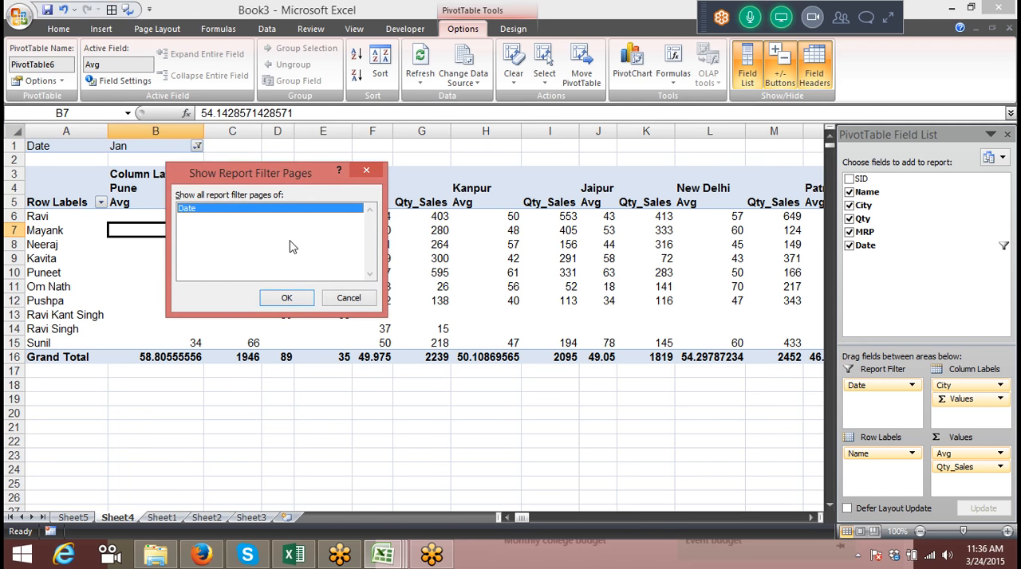
left_click(287, 298)
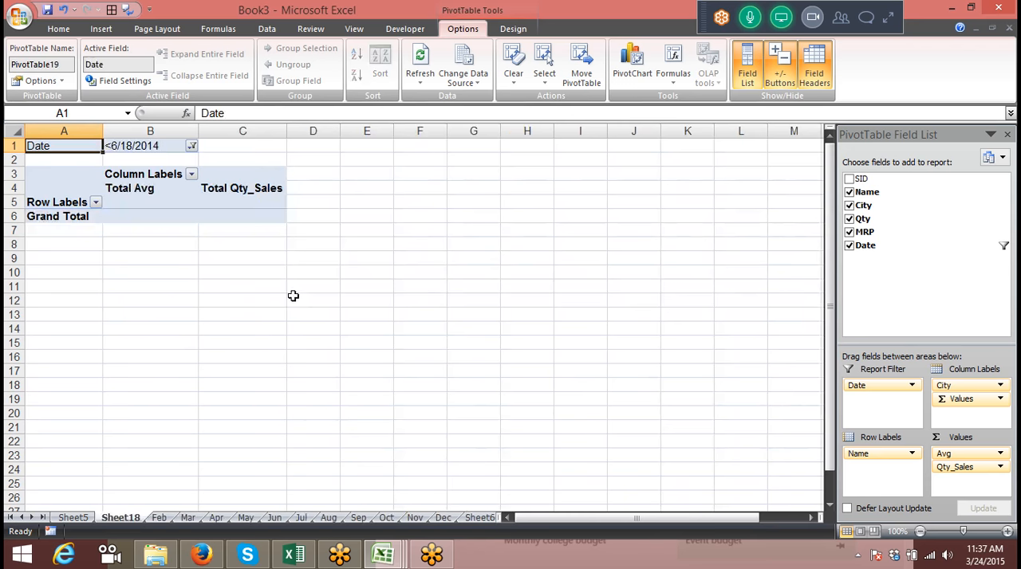
Look through the generated monthly pivot sheets from Feb to Aug
left_click(160, 518)
left_click(189, 518)
left_click(216, 519)
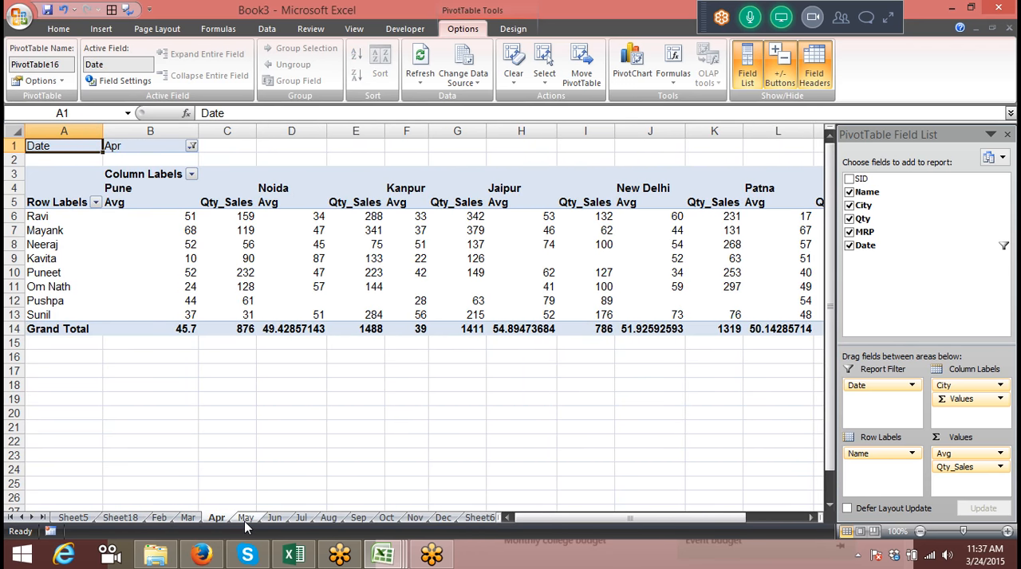
left_click(246, 520)
left_click(274, 519)
left_click(302, 520)
left_click(330, 520)
left_click(357, 523)
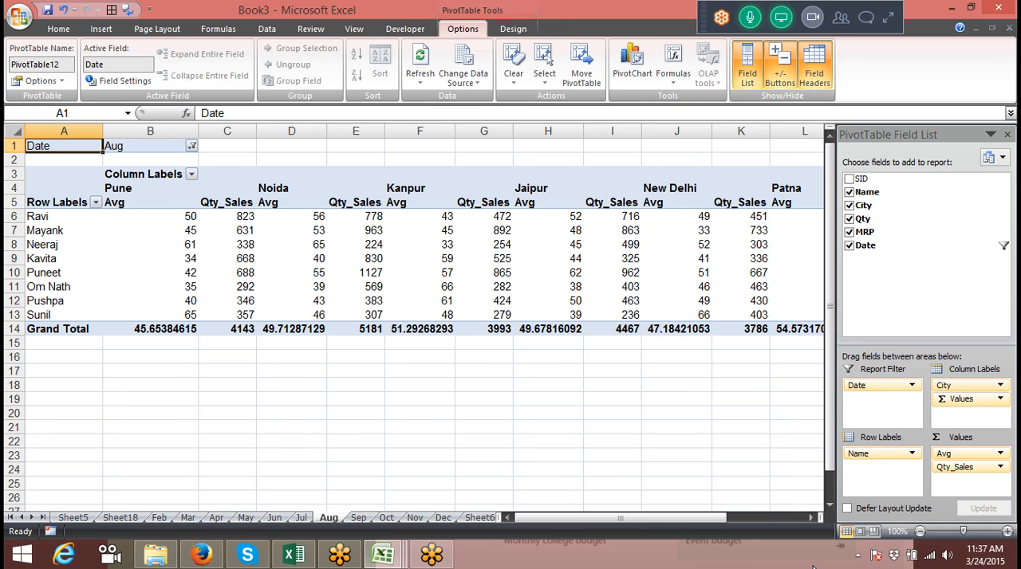
left_click(574, 302)
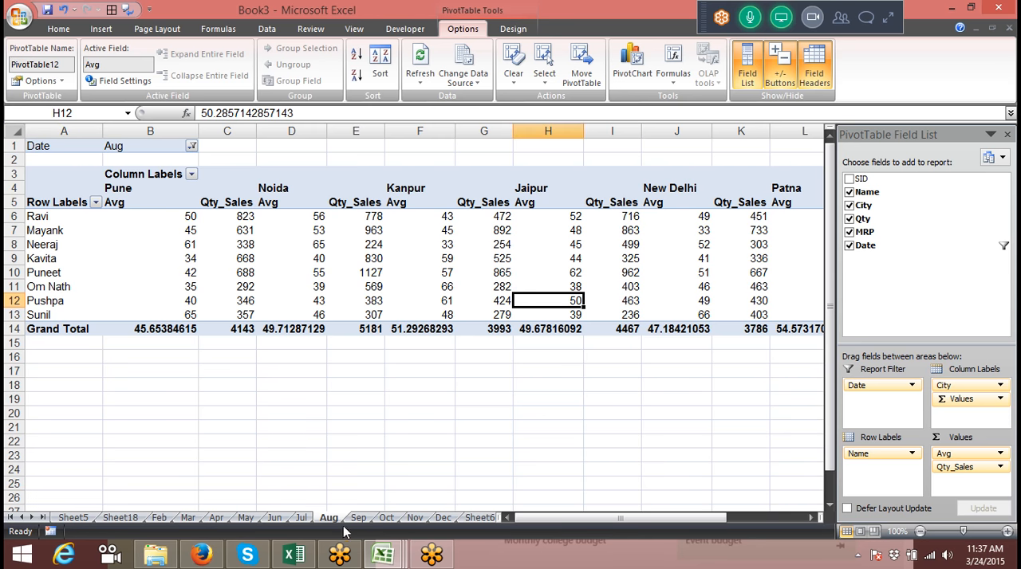
On Sheet4, move Date to the row labels and Name to the report filter of the pivot table
left_click(475, 518)
left_click(480, 520)
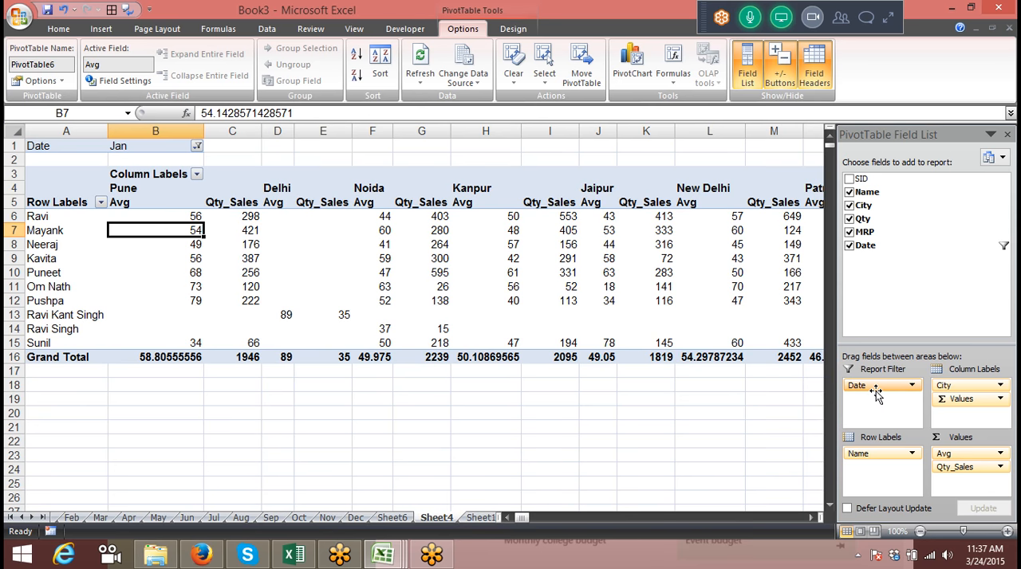
mouse_move(875, 396)
left_mouse_down()
mouse_move(885, 474)
mouse_move(866, 456)
mouse_move(873, 399)
left_mouse_up()
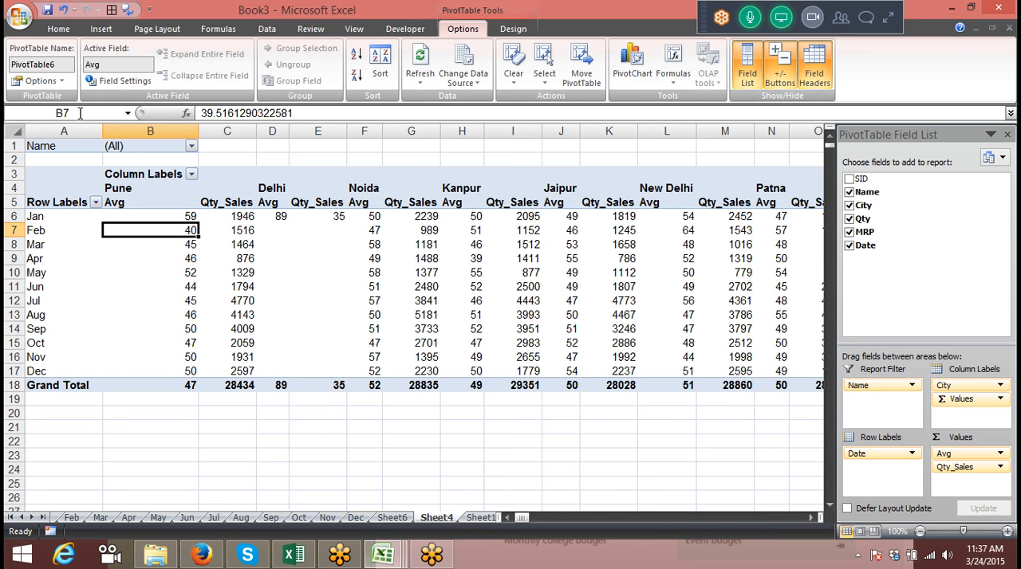
Generate a separate report filter page for every item of the Name field
left_click(40, 81)
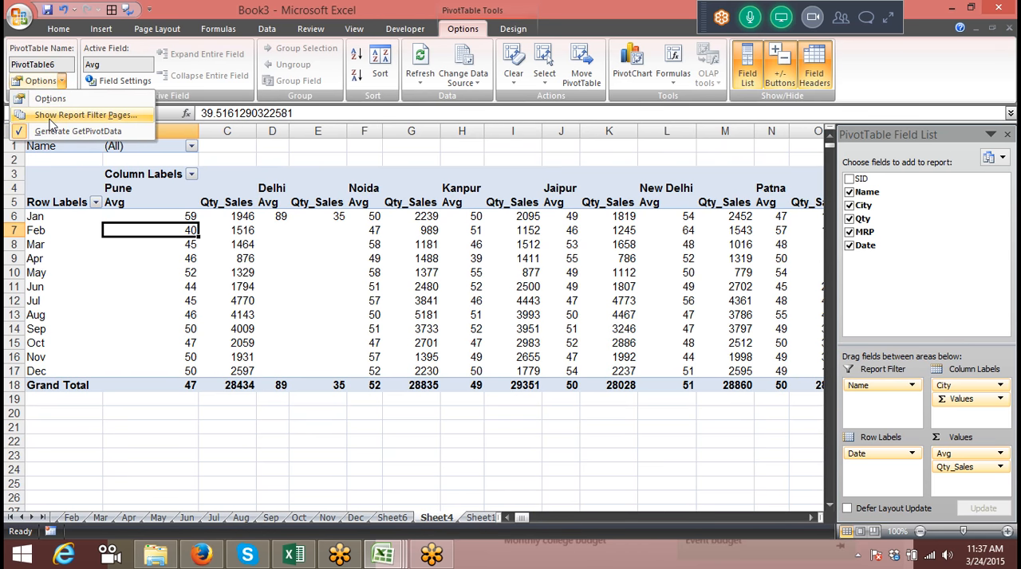
left_click(50, 117)
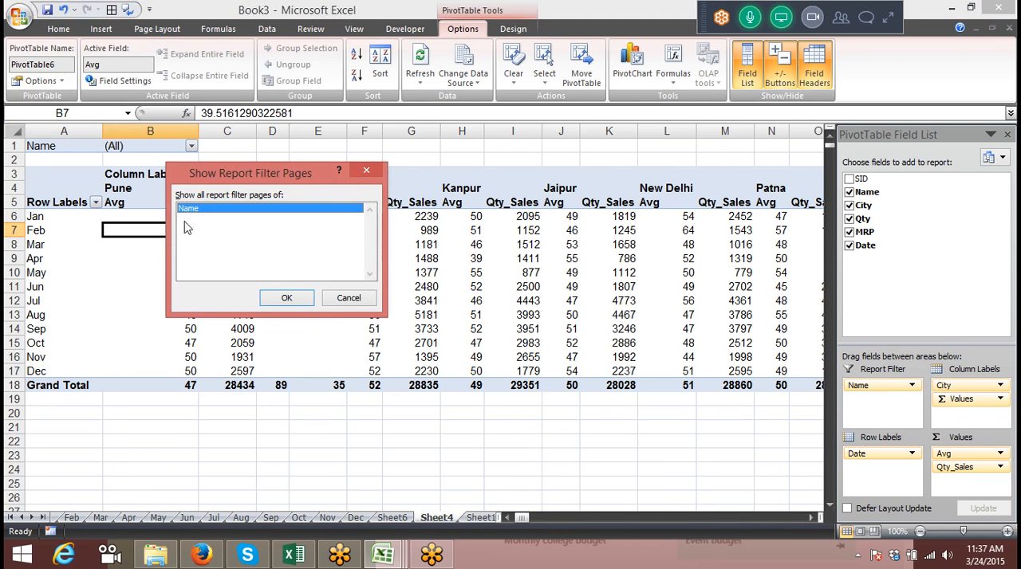
left_click(285, 299)
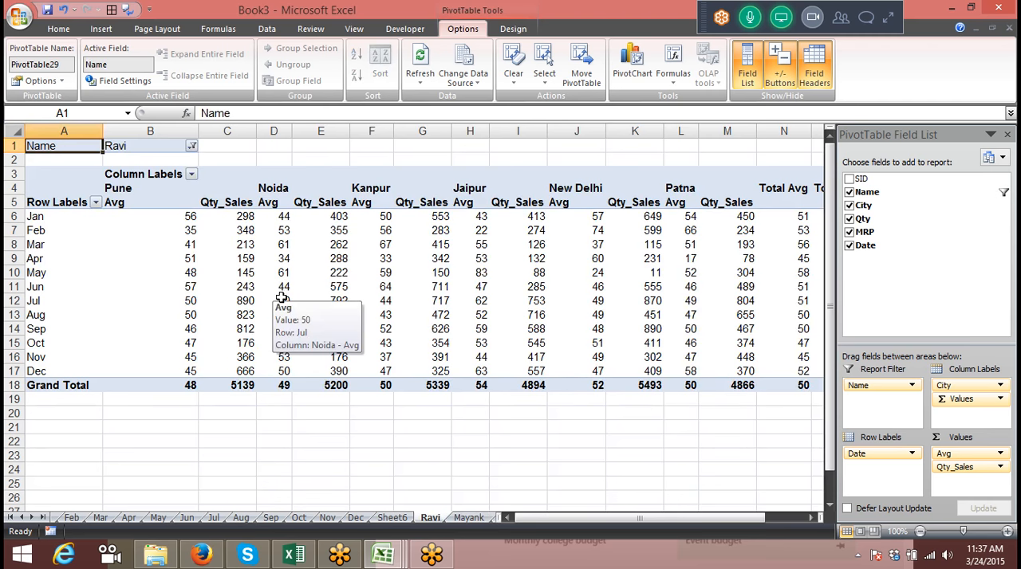
Look through the pivot sheets generated for the individual names
left_click(471, 518)
left_click(493, 519)
left_click(488, 518)
left_click(490, 518)
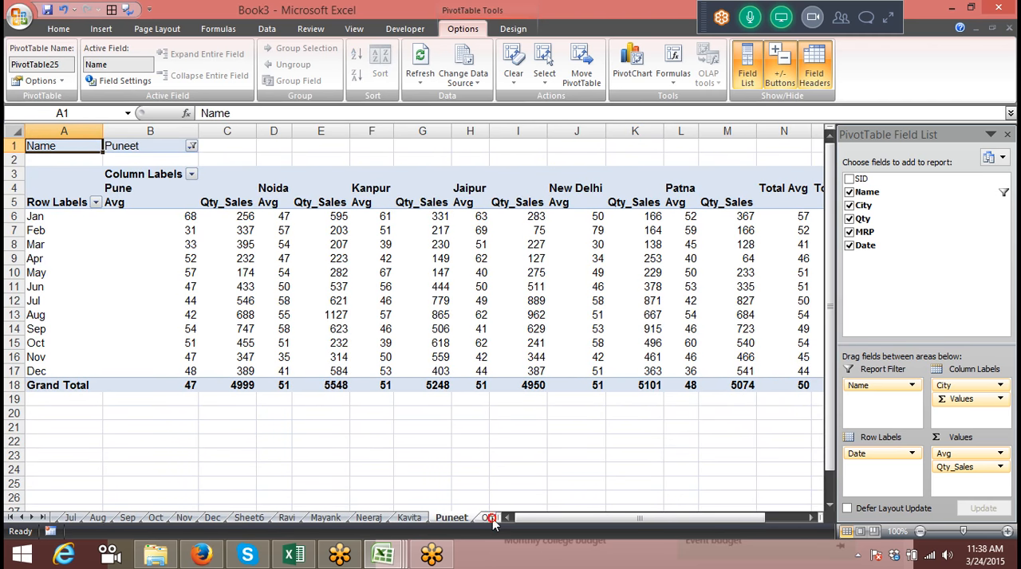
Expand the GoToMeeting control panel and unmute the last attendee in the list
left_click(887, 19)
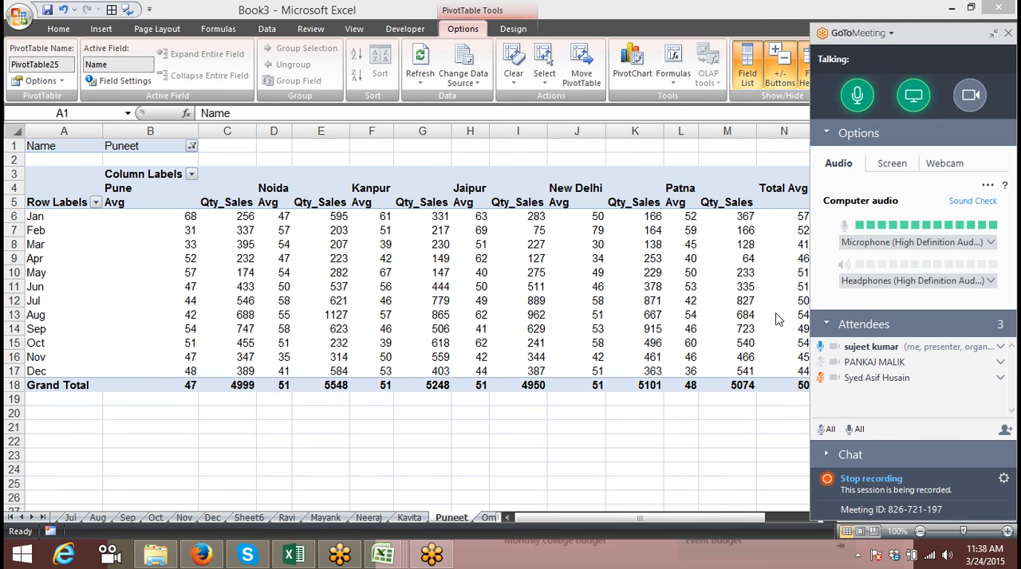
left_click(820, 377)
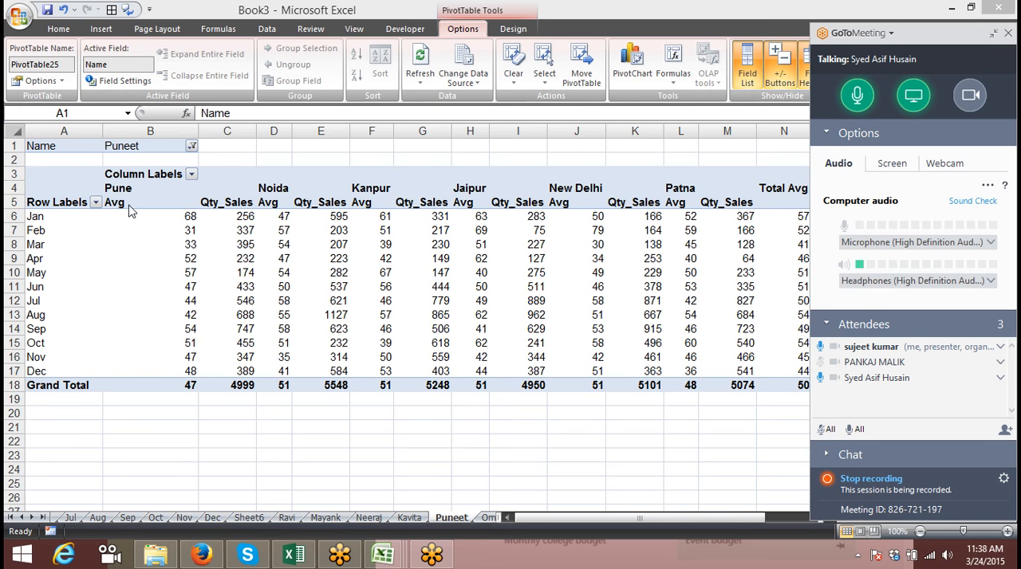
left_click(197, 231)
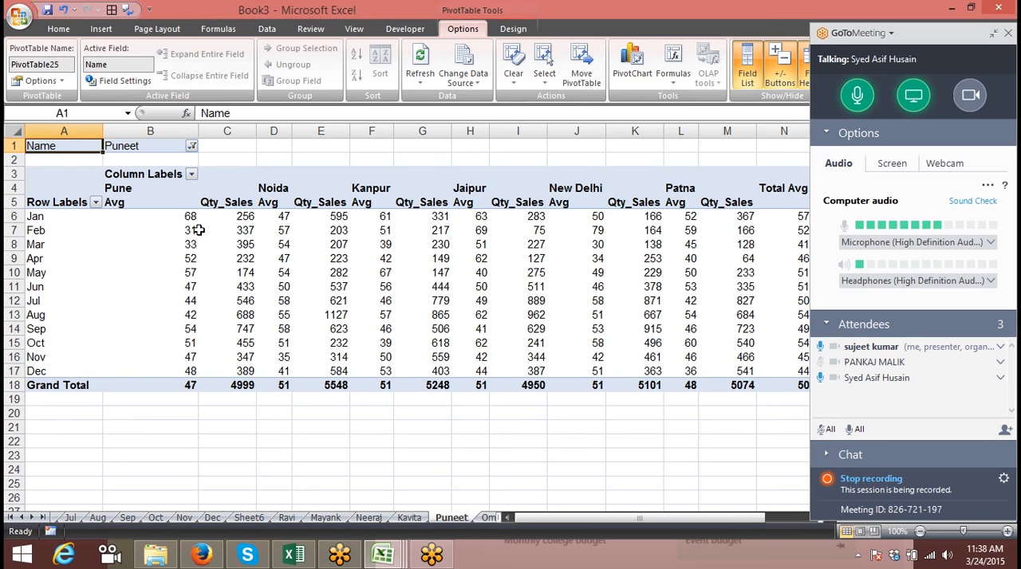
left_click(265, 242)
left_click(291, 270)
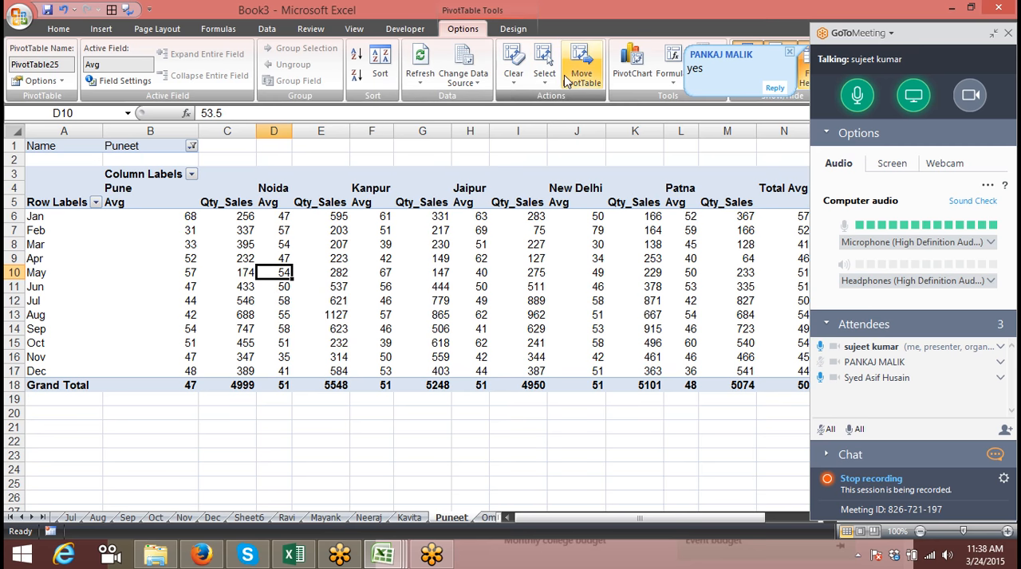
left_click(610, 258)
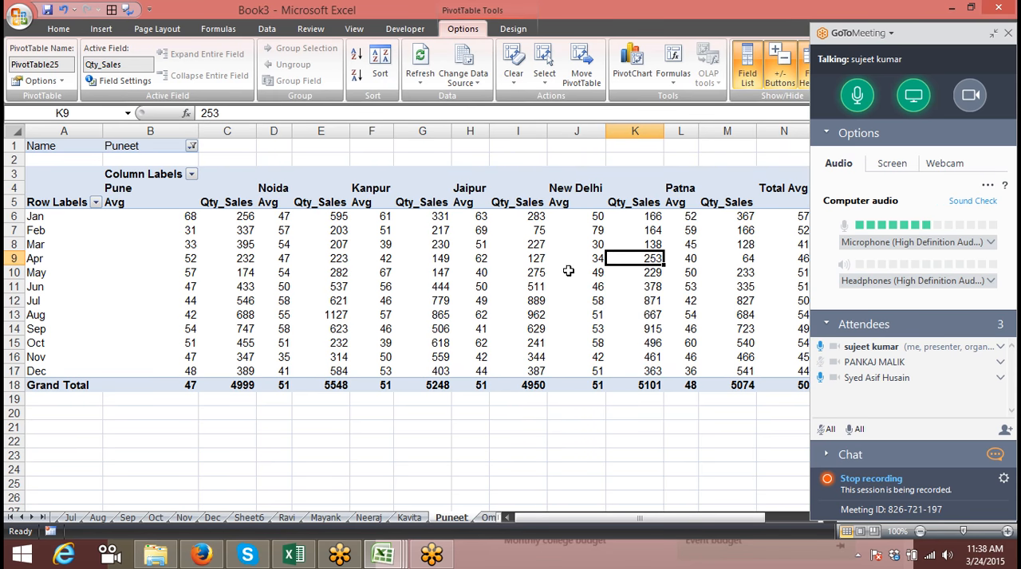
Switch to Firefox and load the Google home page in a new tab
left_click(201, 554)
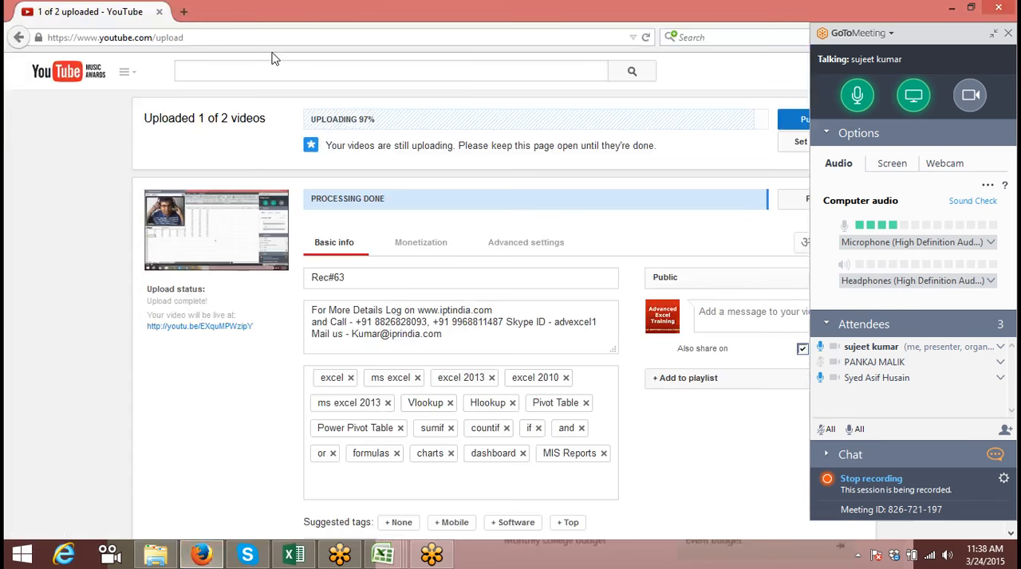
left_click(183, 14)
left_click(177, 35)
type("goo")
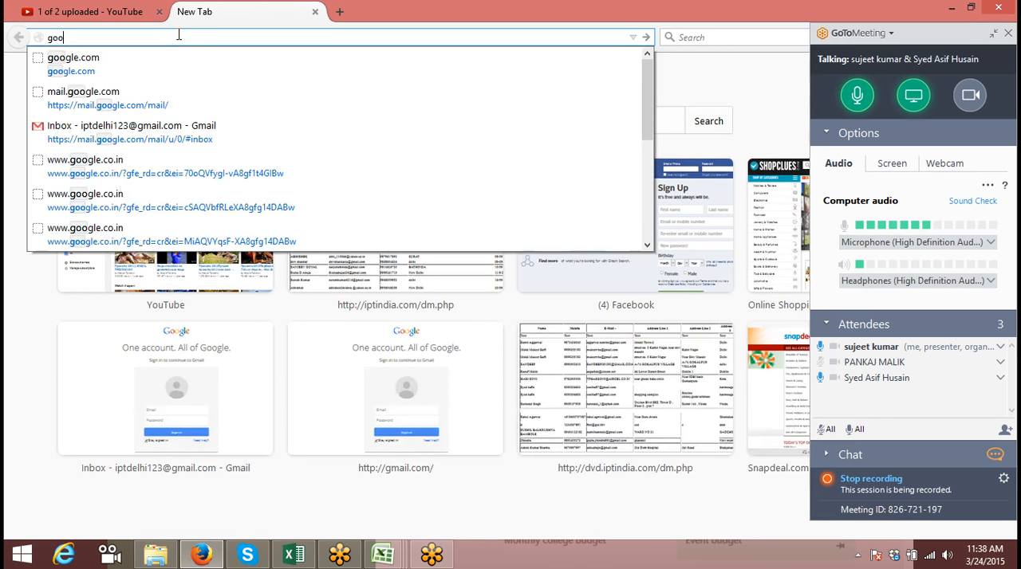
key("Down")
key("Return")
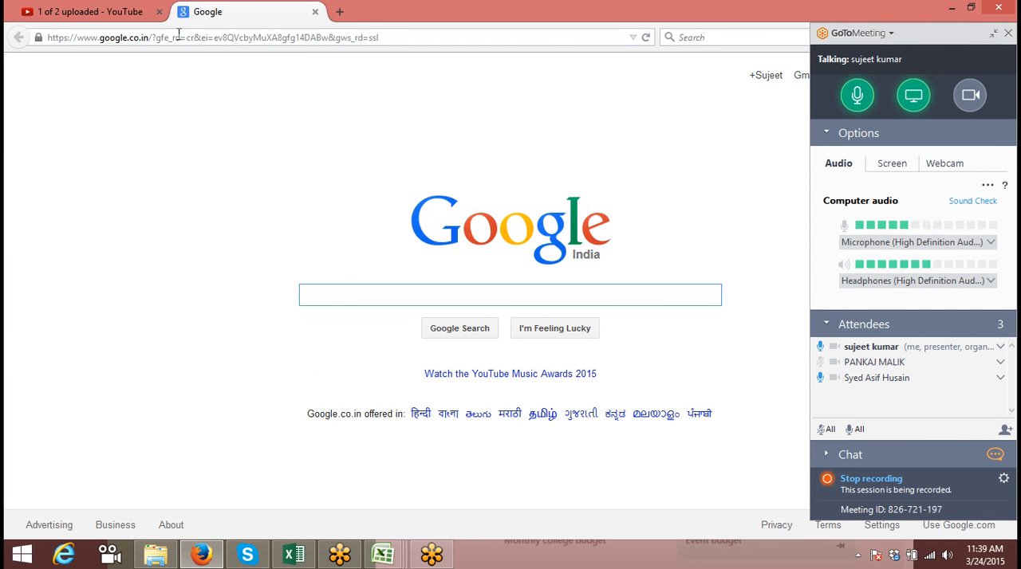
Search Google for "pivot table.xls" using the matching search suggestion
type("pivot")
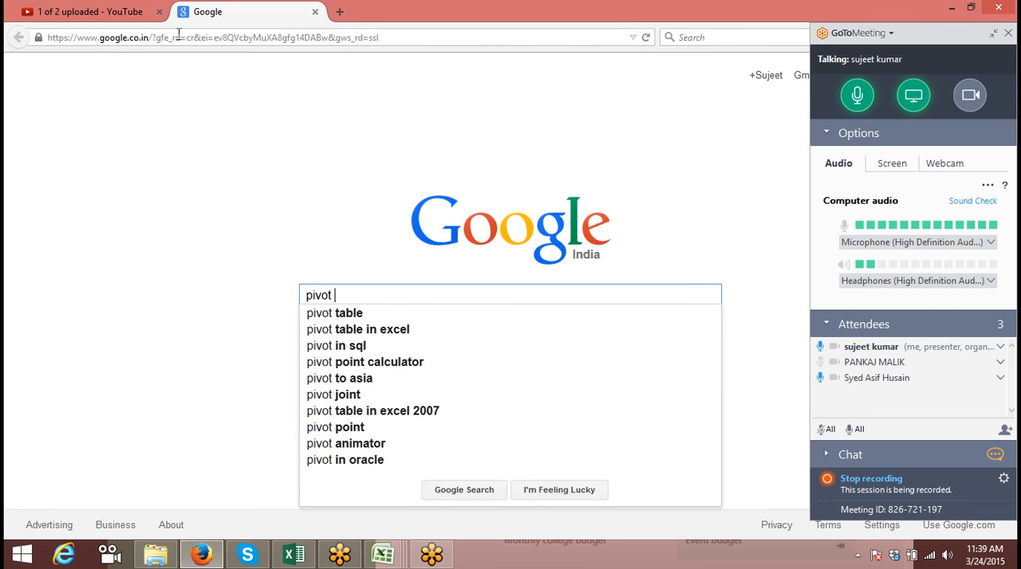
type(" table.")
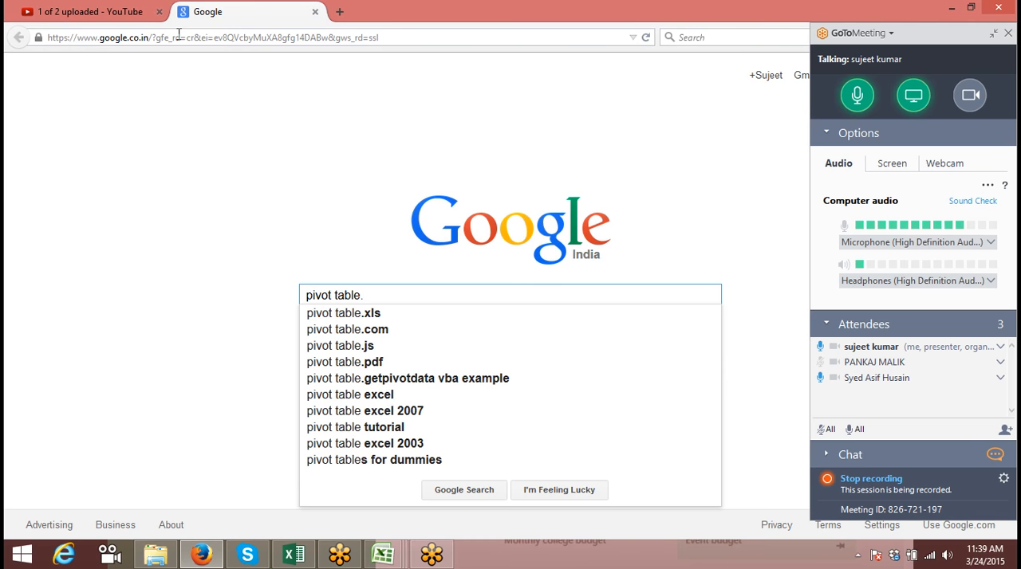
key("Down")
key("Return")
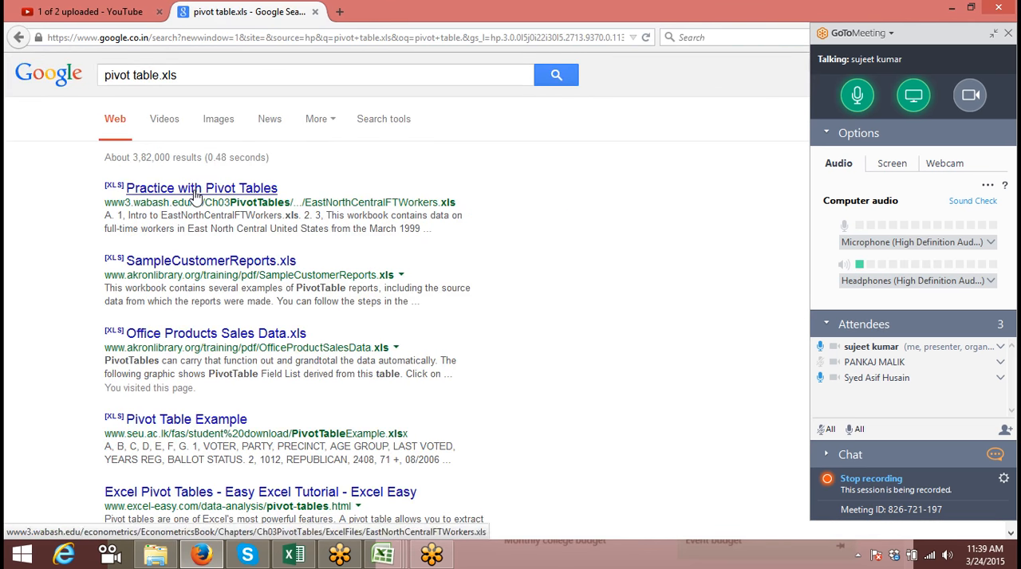
Open the Practice with Pivot Tables and SampleCustomerReports.xls results in new tabs and save both offered Excel files
right_click(198, 195)
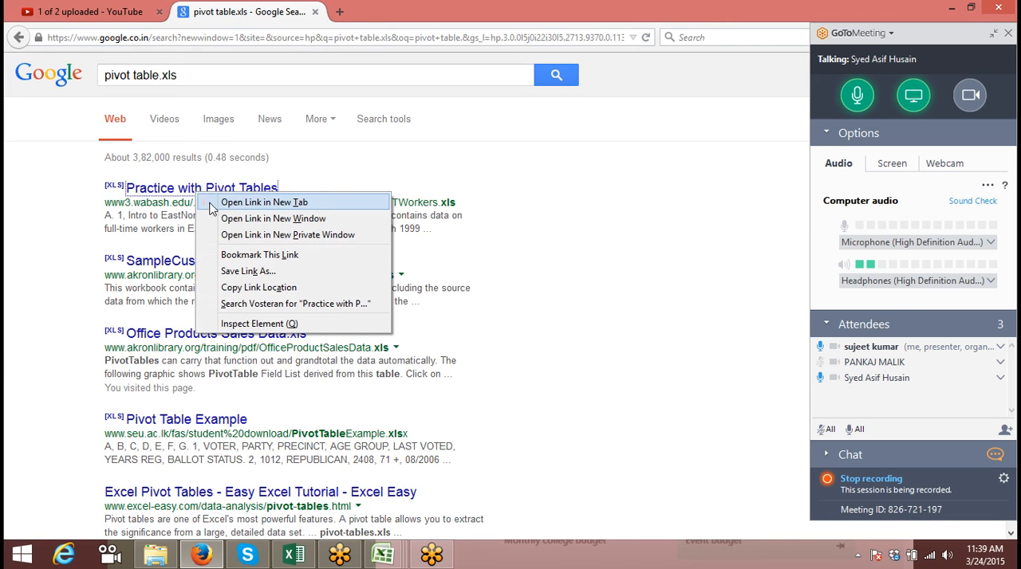
left_click(212, 207)
left_click(176, 266)
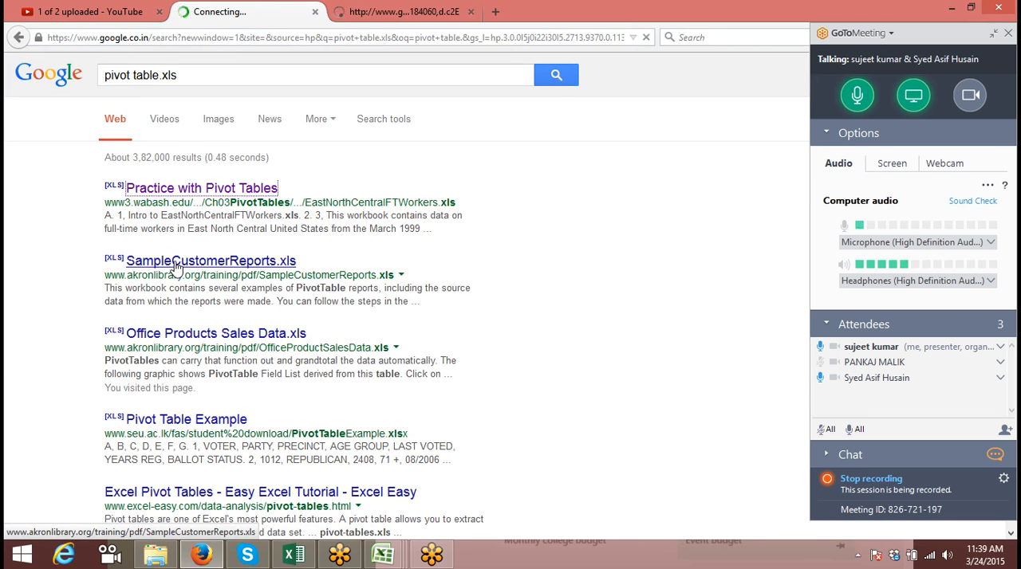
right_click(177, 266)
left_click(199, 270)
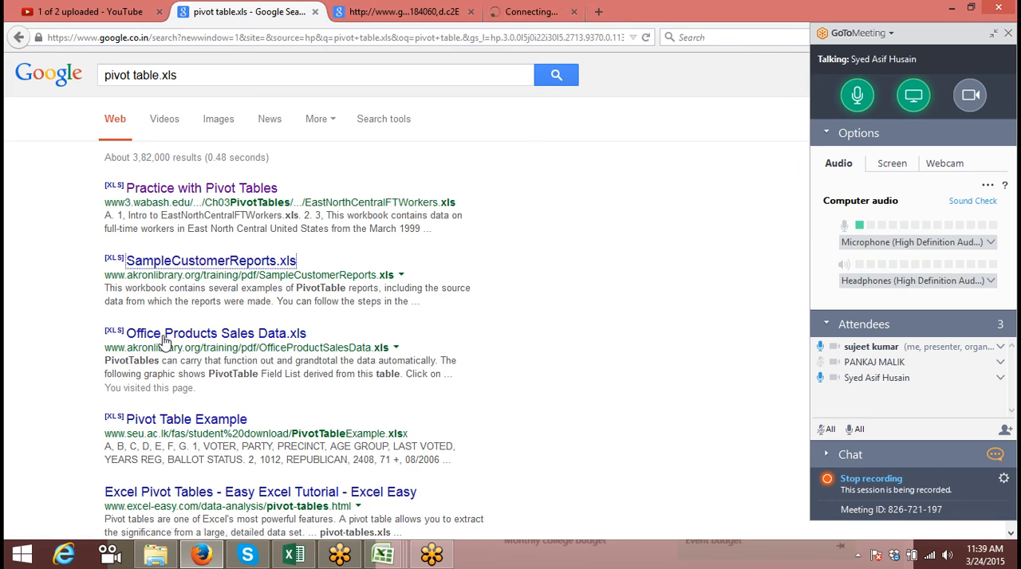
left_click(427, 369)
left_click(429, 368)
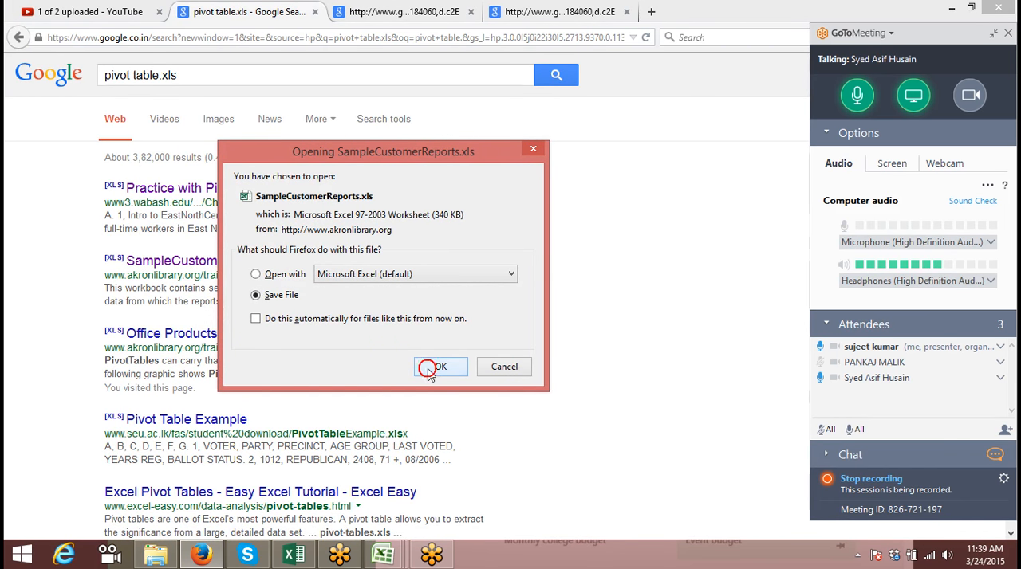
left_click(429, 368)
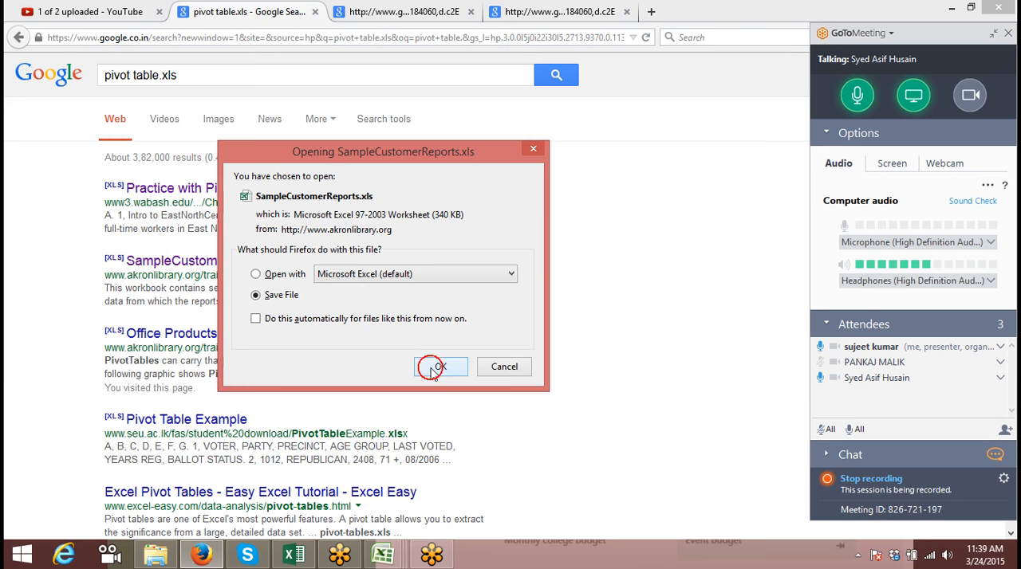
left_click(369, 366)
left_click(431, 367)
Open the Office Products Sales Data.xls result in a new tab and save OfficeProductSalesData.xls
right_click(235, 343)
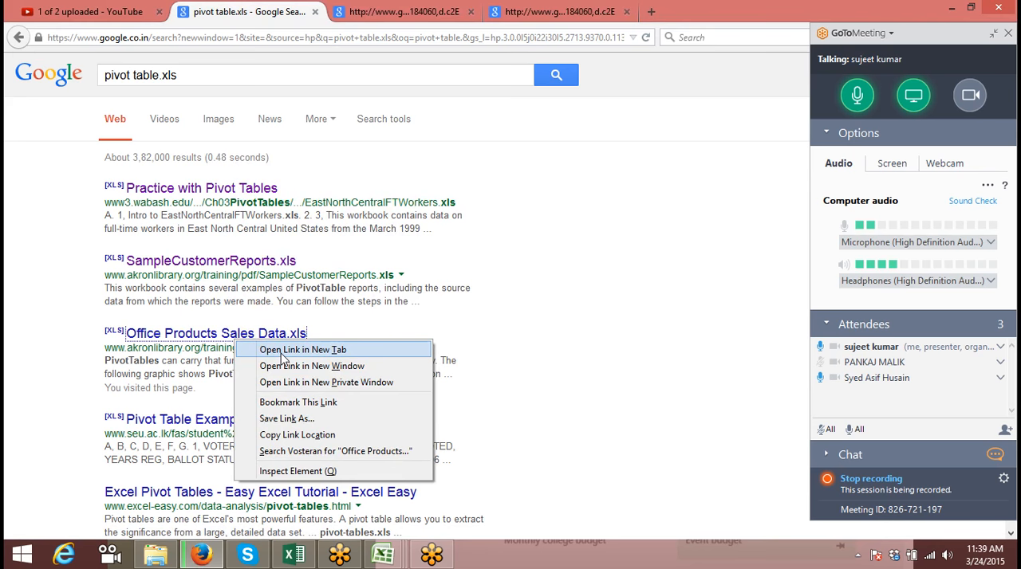
left_click(281, 352)
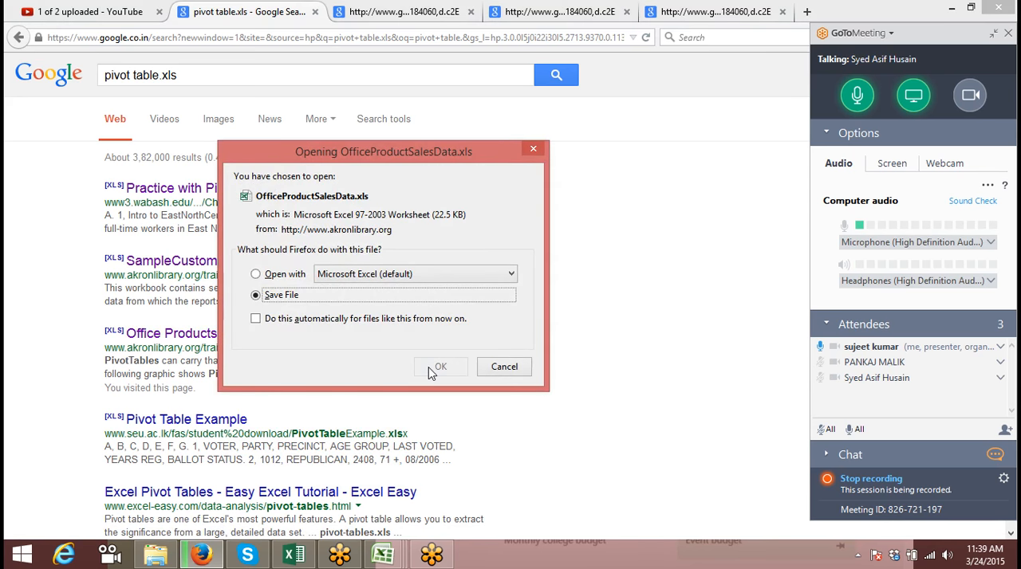
left_click(360, 368)
left_click(435, 368)
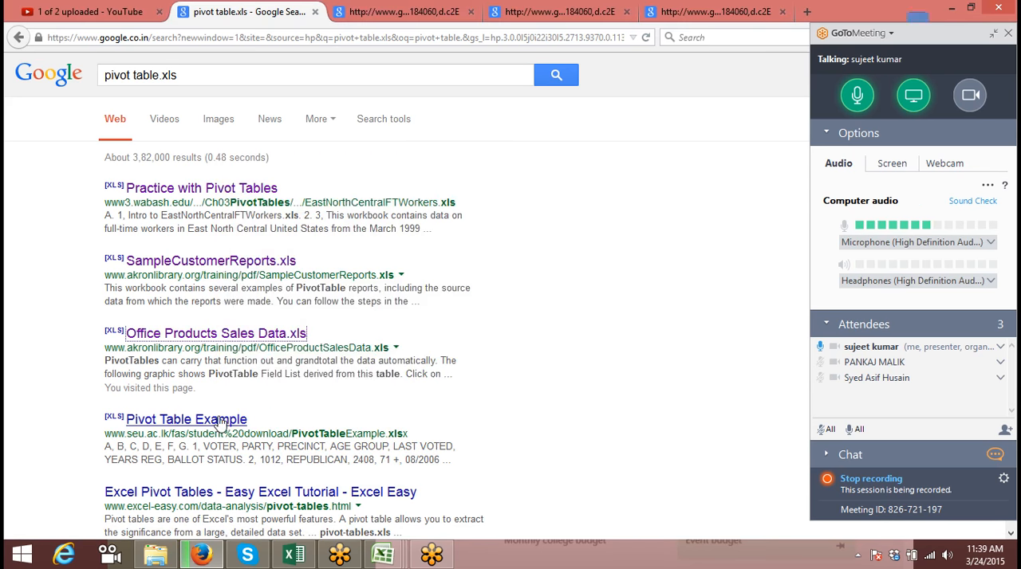
Open the Pivot Table Example result in a new tab and save PivotTableExample.xlsx
right_click(220, 422)
left_click(263, 424)
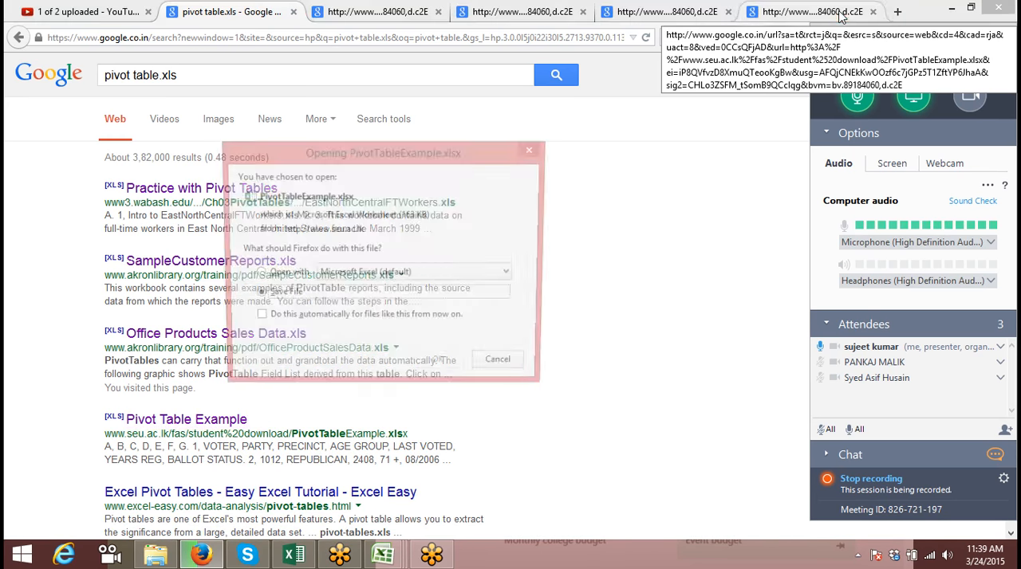
left_click(337, 359)
left_click(437, 367)
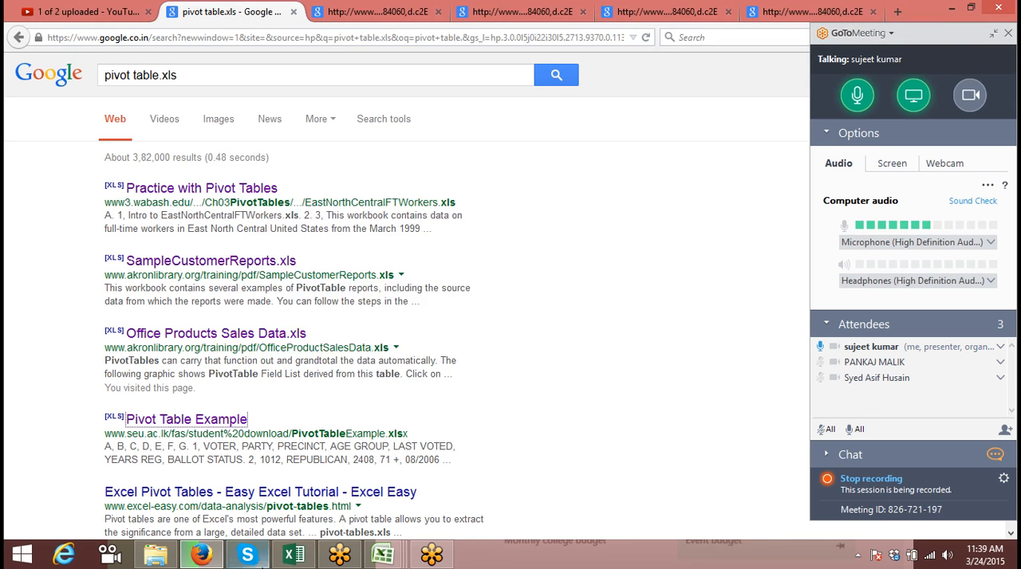
Open the downloaded PivotTableExample workbook from the Downloads folder and look through its voter records
left_click(158, 561)
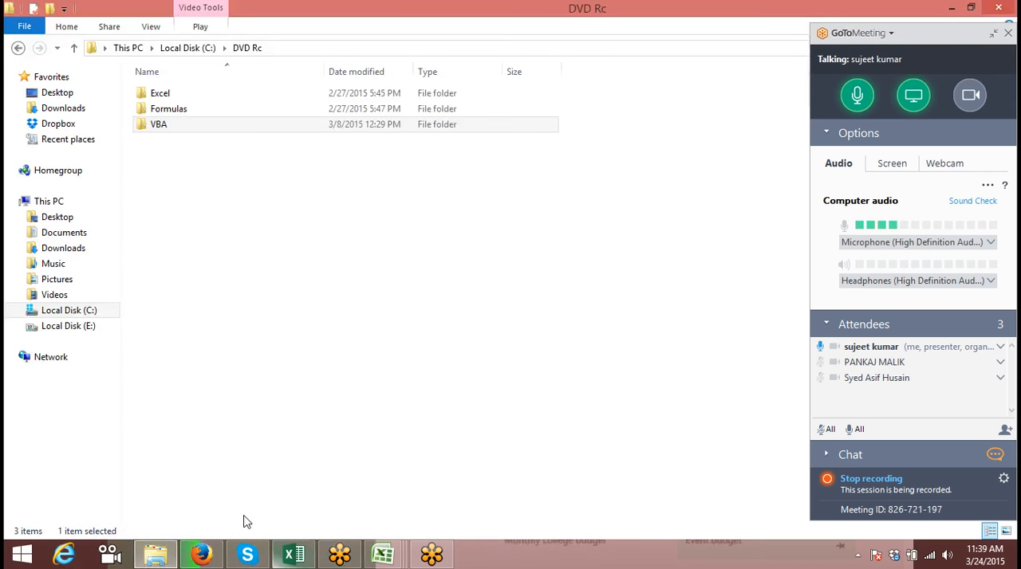
left_click(72, 232)
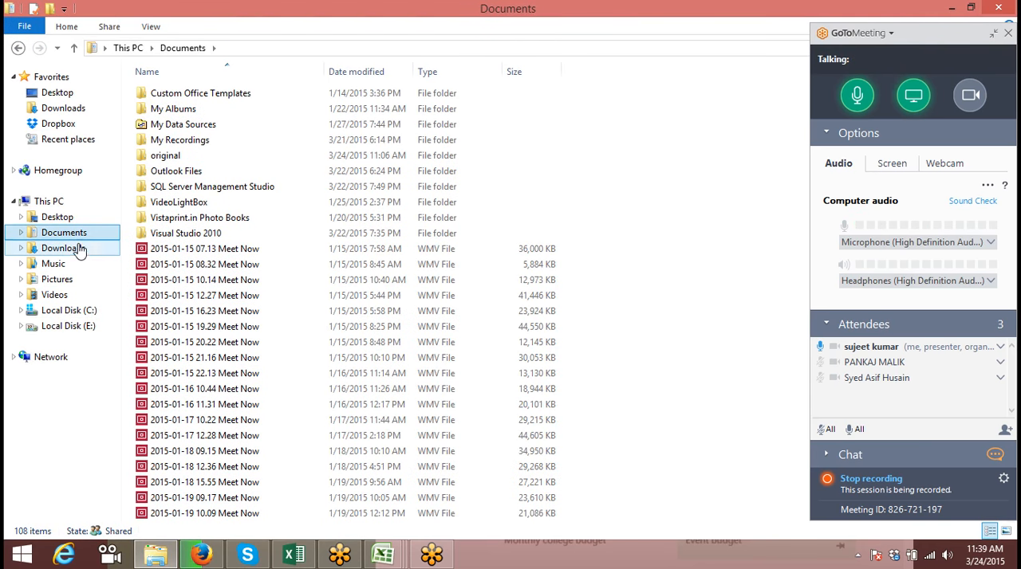
left_click(79, 248)
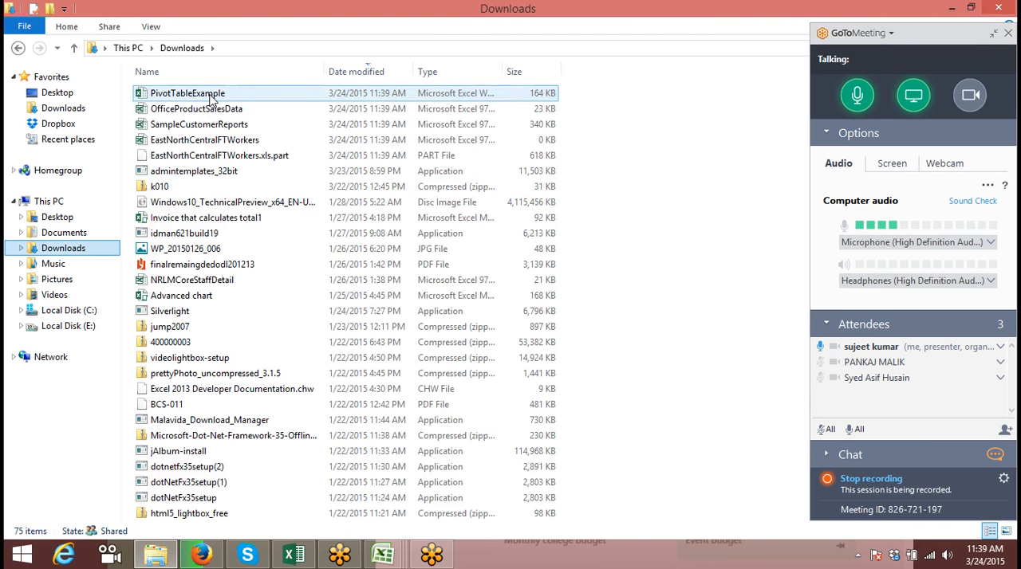
left_click(206, 93)
left_click_drag(403, 563, 416, 392)
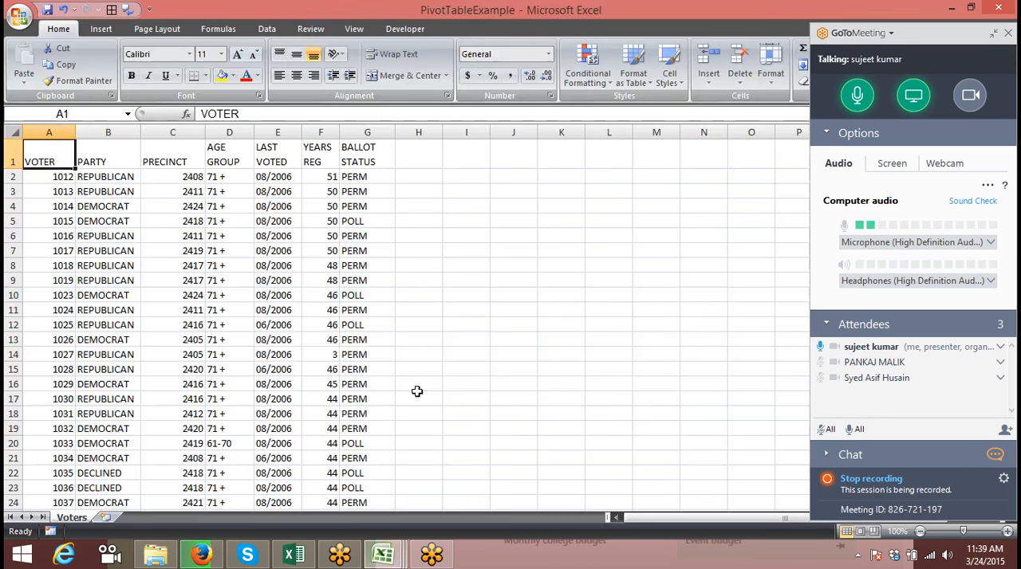
scroll(416, 392, "down", 3)
scroll(230, 366, "down", 2)
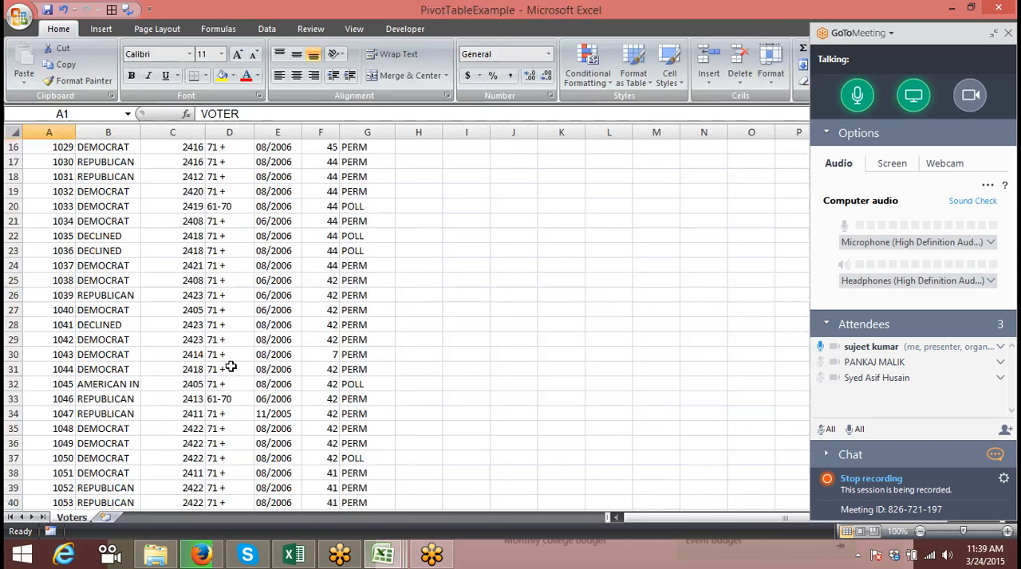
scroll(231, 366, "up", 5)
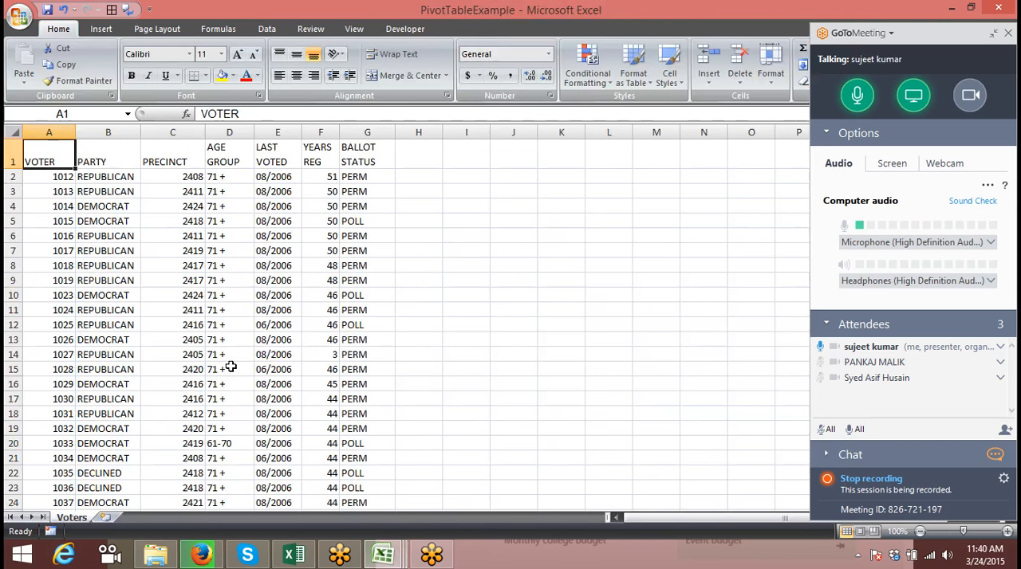
scroll(230, 366, "down", 3)
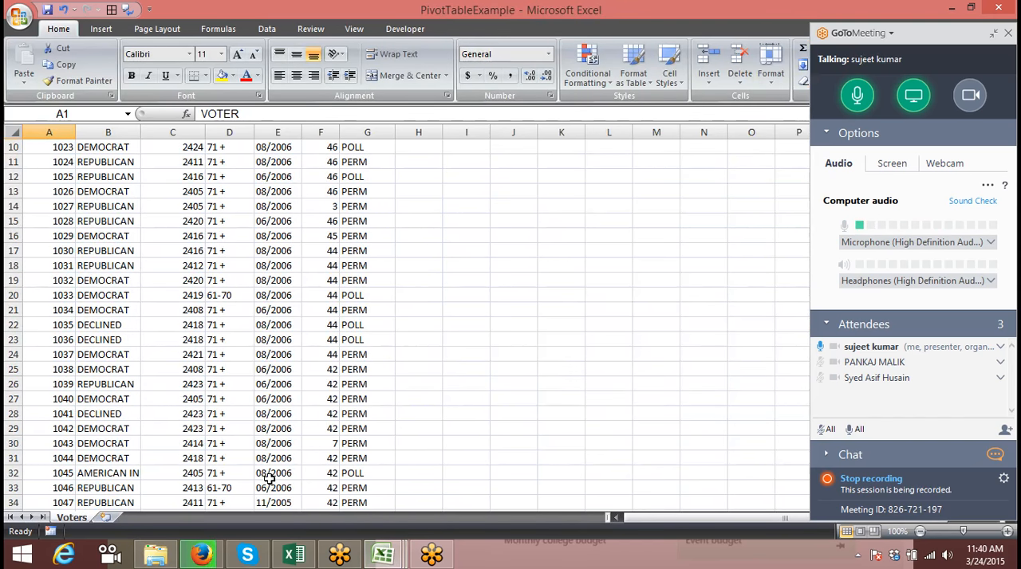
scroll(270, 478, "up", 3)
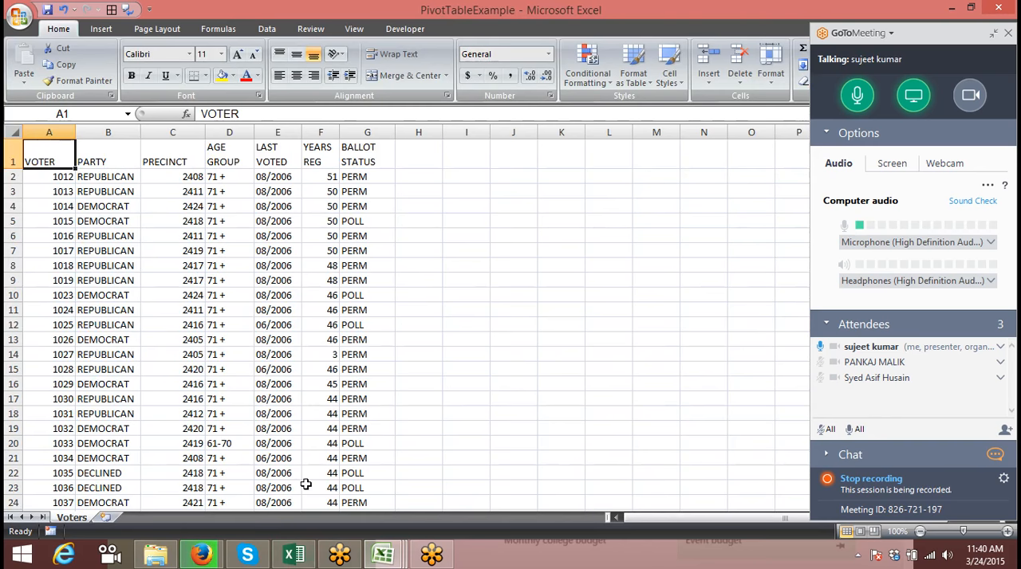
Back in Firefox, copy the first result's address up to its file name and load it in the tab opened for that result
left_click(202, 556)
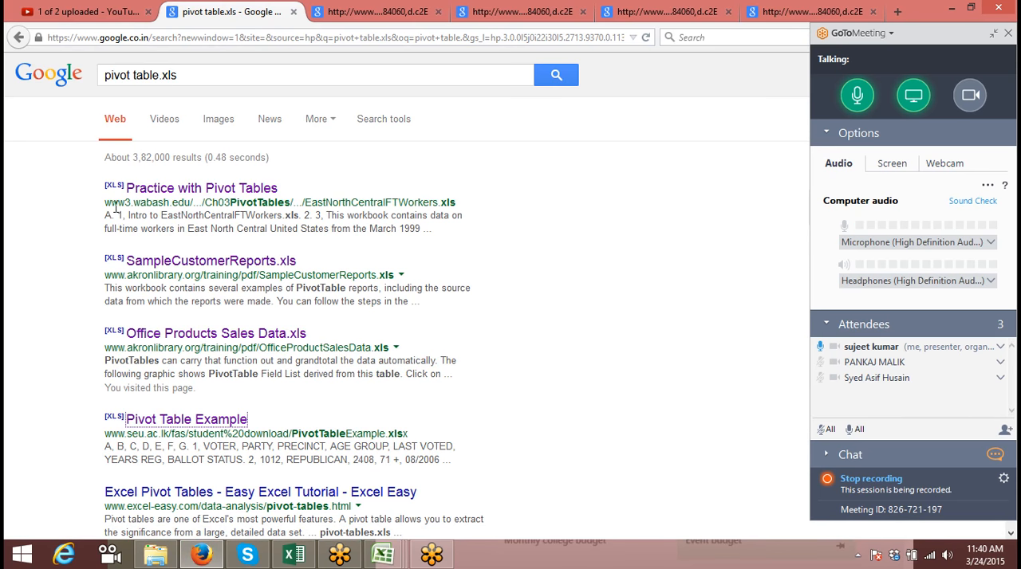
left_click_drag(108, 205, 298, 207)
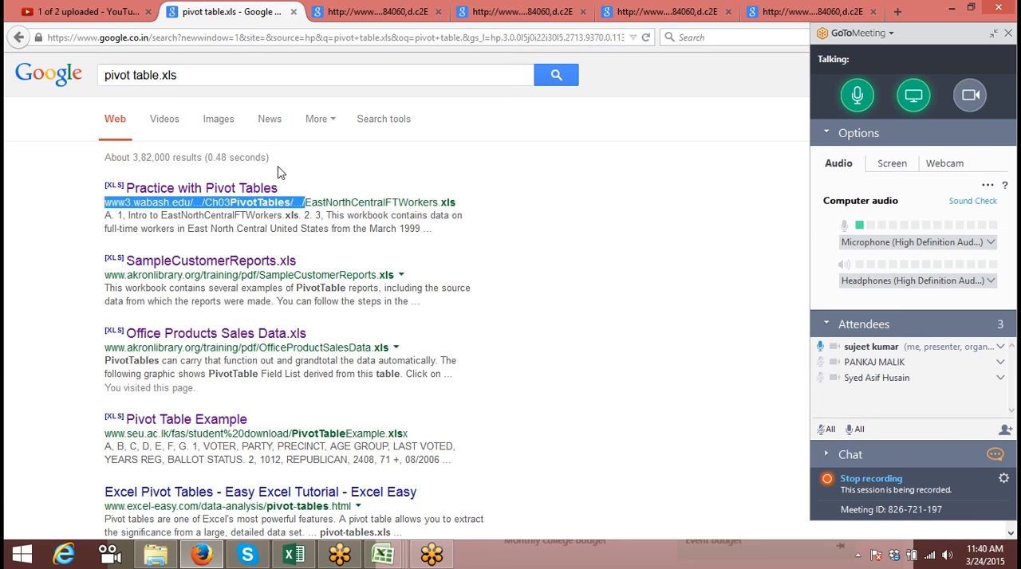
left_click(347, 11)
left_click(325, 37)
type("www3.wabash.edu/.../Ch03PivotTables/.../")
key("Return")
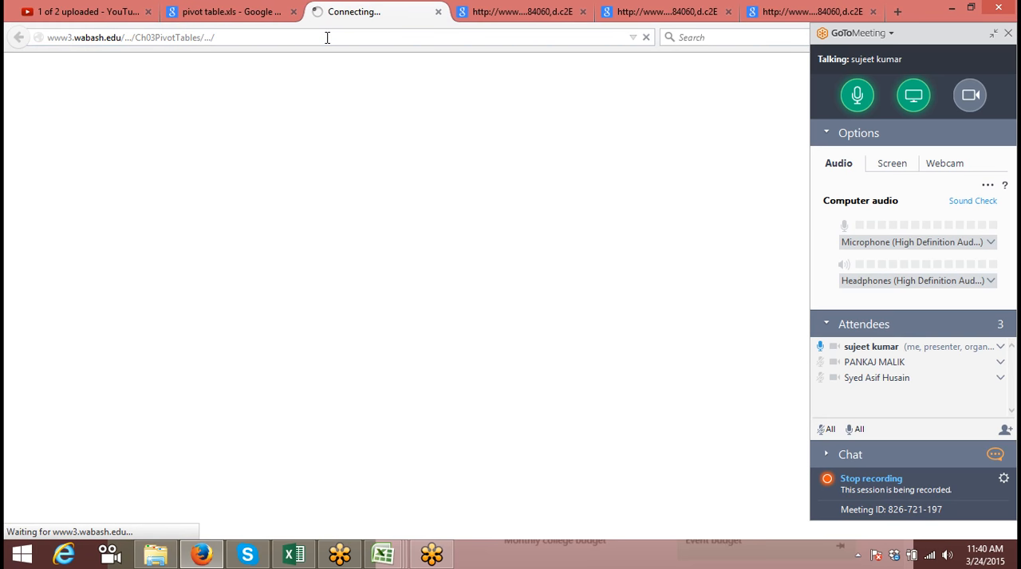
Shorten the address to www3.wabash.edu/.../Ch03PivotTables and try to load it
left_click(325, 37)
left_click(325, 36)
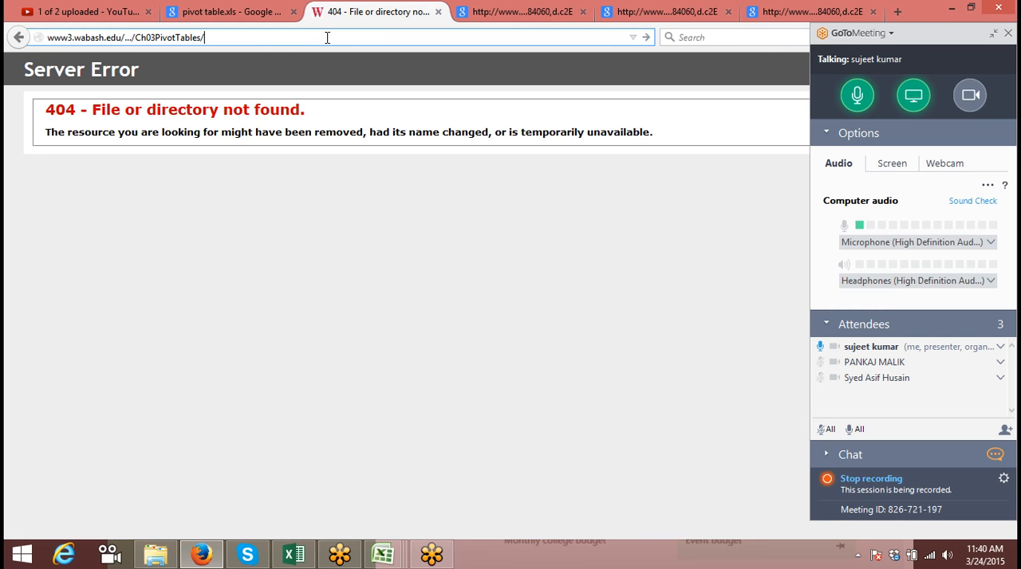
key("Return")
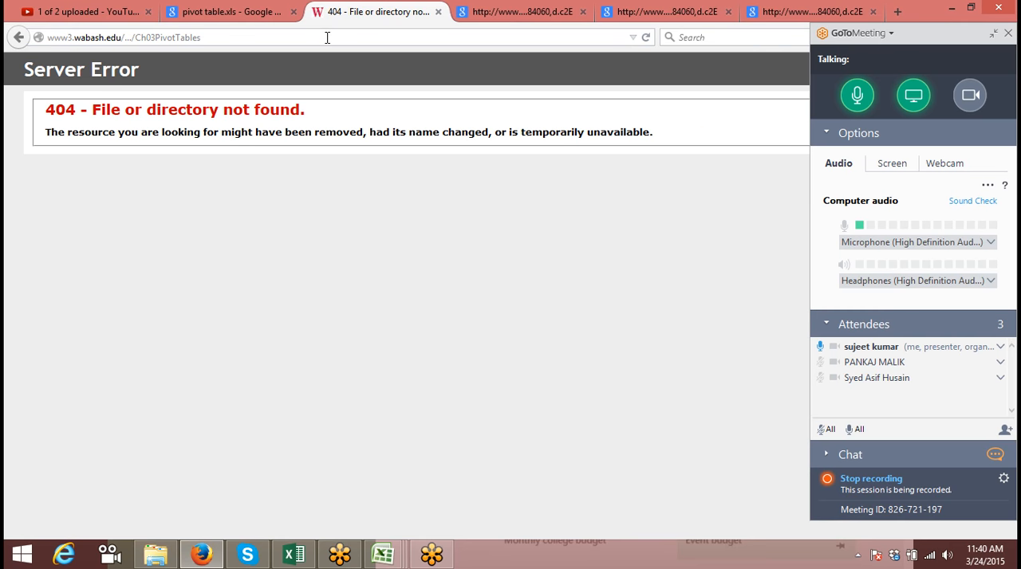
Remove the "..." part so the address reads www3.wabash.edu/Ch03PivotTables and try to load it
left_click(135, 37)
left_click(136, 38)
key("BackSpace")
key("BackSpace")
key("BackSpace")
key("BackSpace")
key("BackSpace")
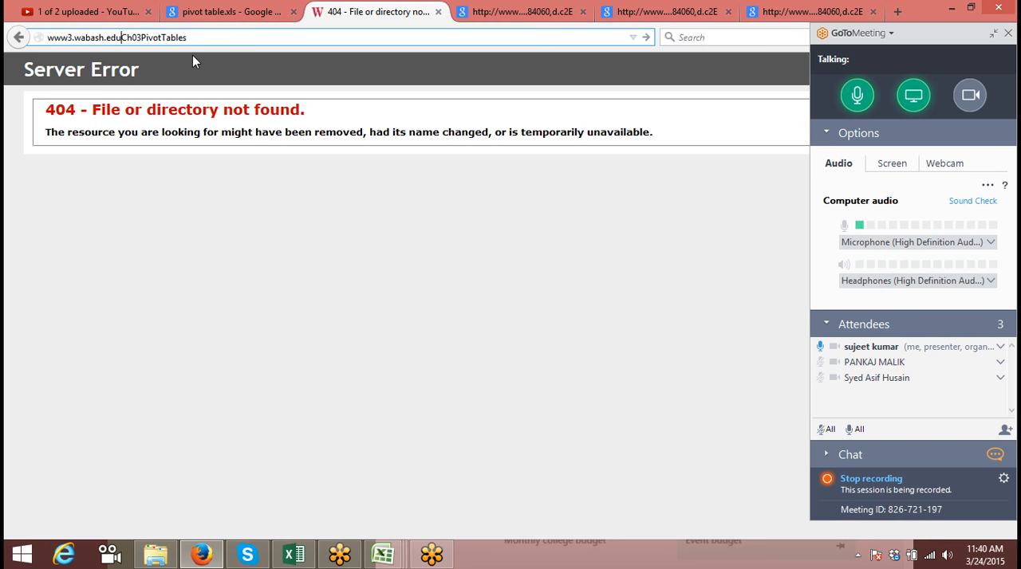
type("/")
key("Return")
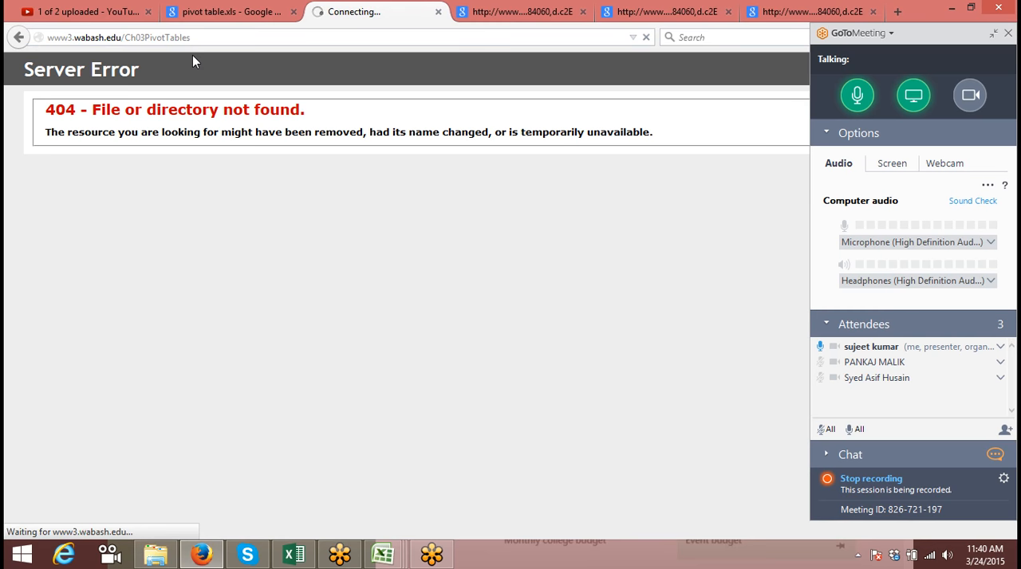
Cut the Ch03PivotTables folder from the address and load the wabash.edu home page
left_click(200, 39)
double_click(201, 43)
key("BackSpace")
key("Return")
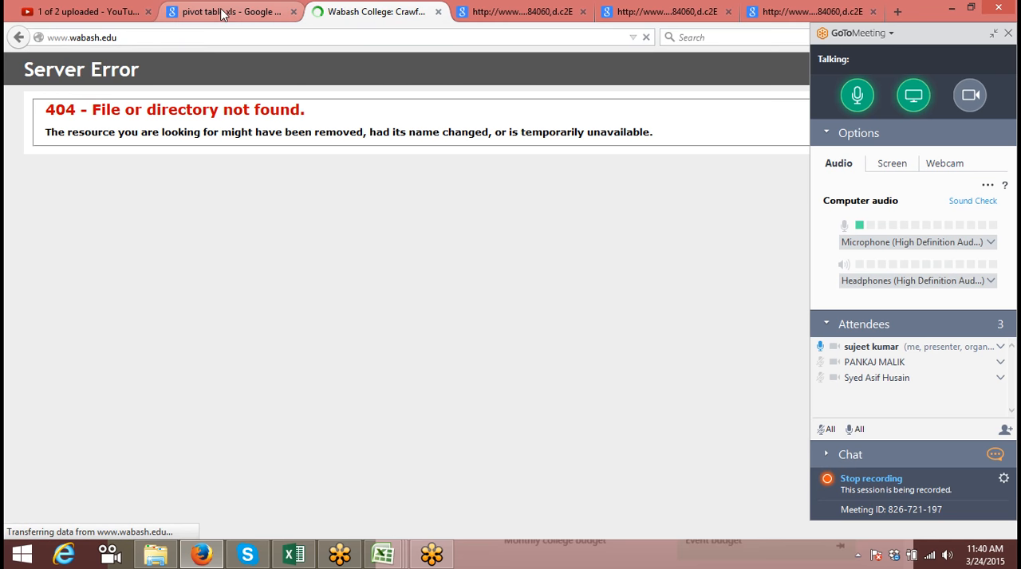
Switch to the Downloads folder in File Explorer and open the OfficeProductSalesData workbook in Excel
left_click(226, 11)
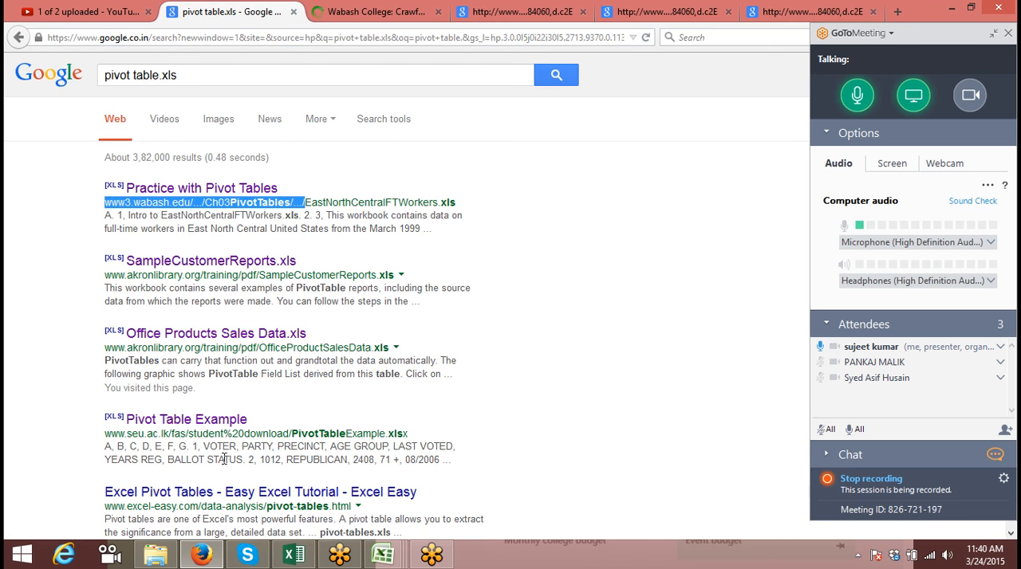
left_click(156, 555)
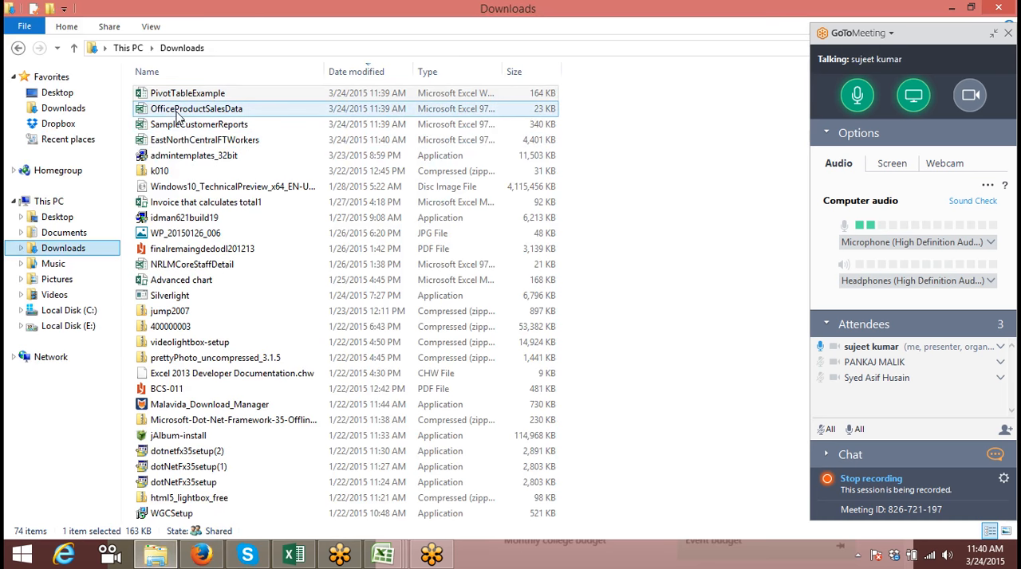
double_click(176, 109)
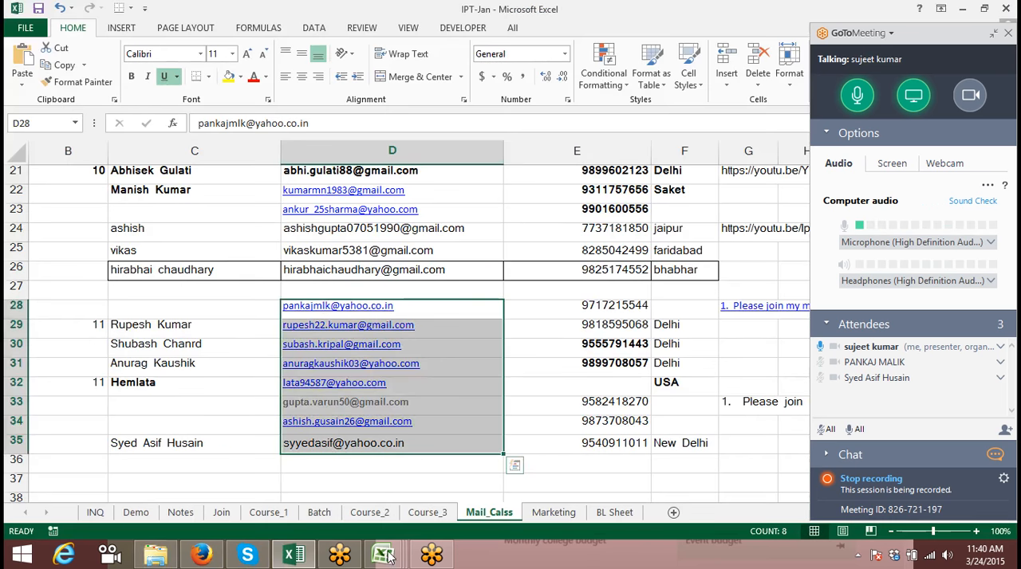
left_click(144, 558)
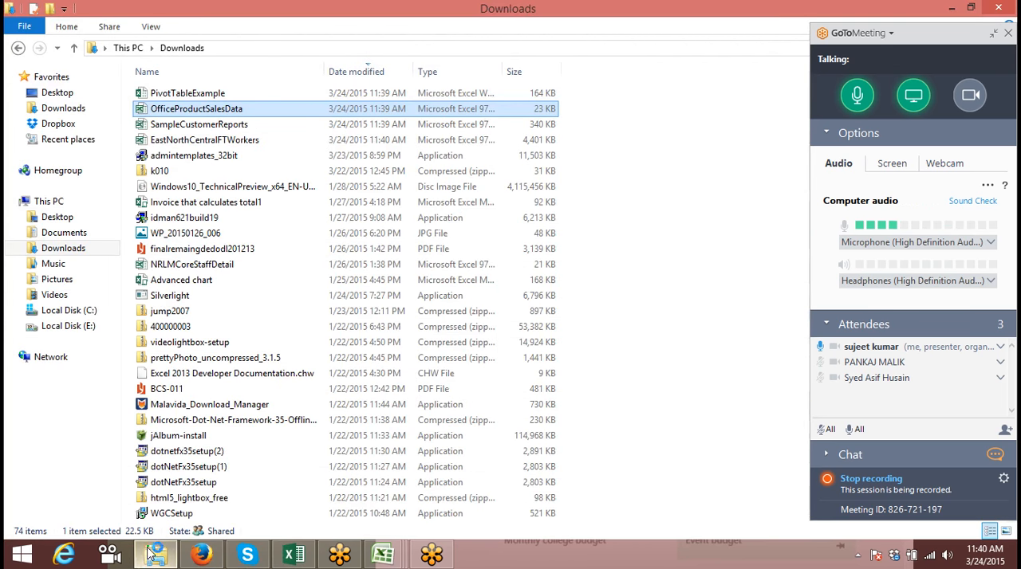
mouse_move(383, 554)
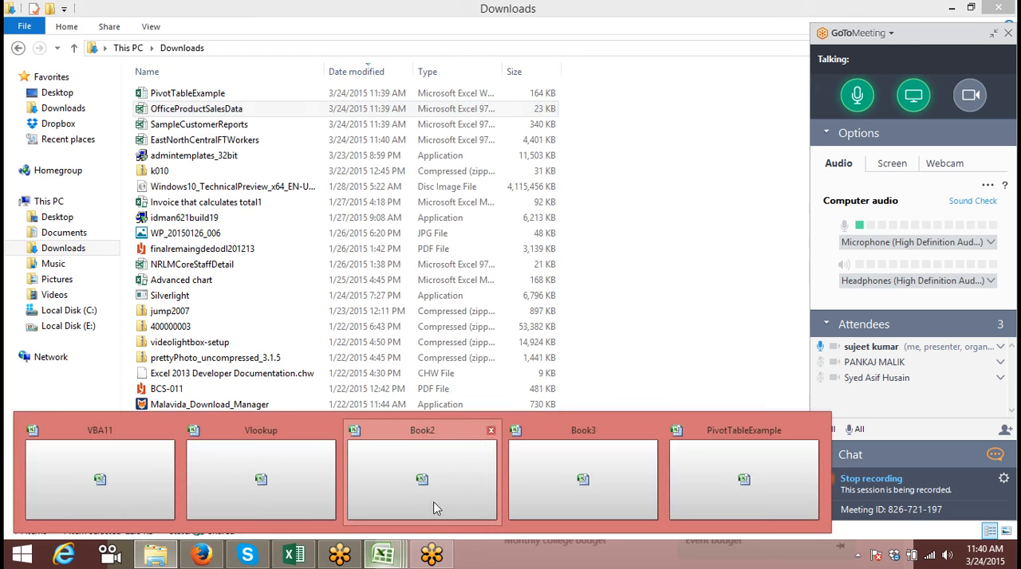
left_click(306, 552)
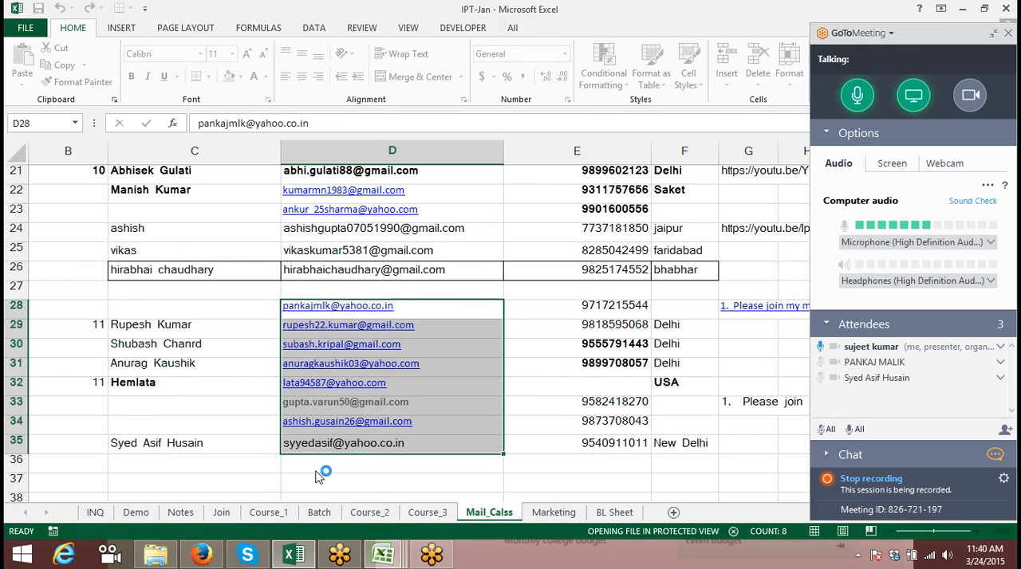
left_click(156, 556)
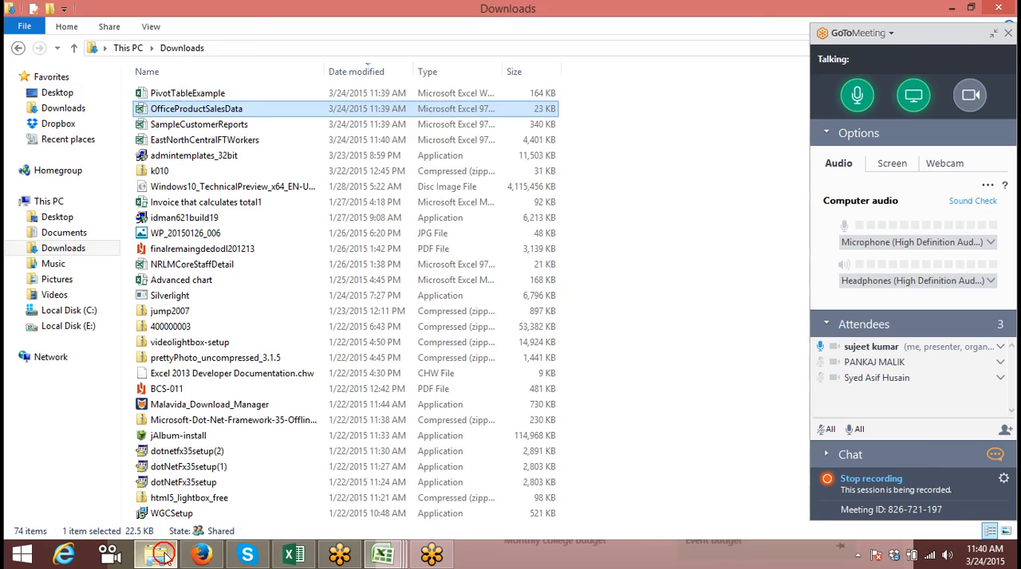
Return to the Wabash College page in Firefox and search the site for "pivot table"
left_click(200, 554)
left_click(343, 19)
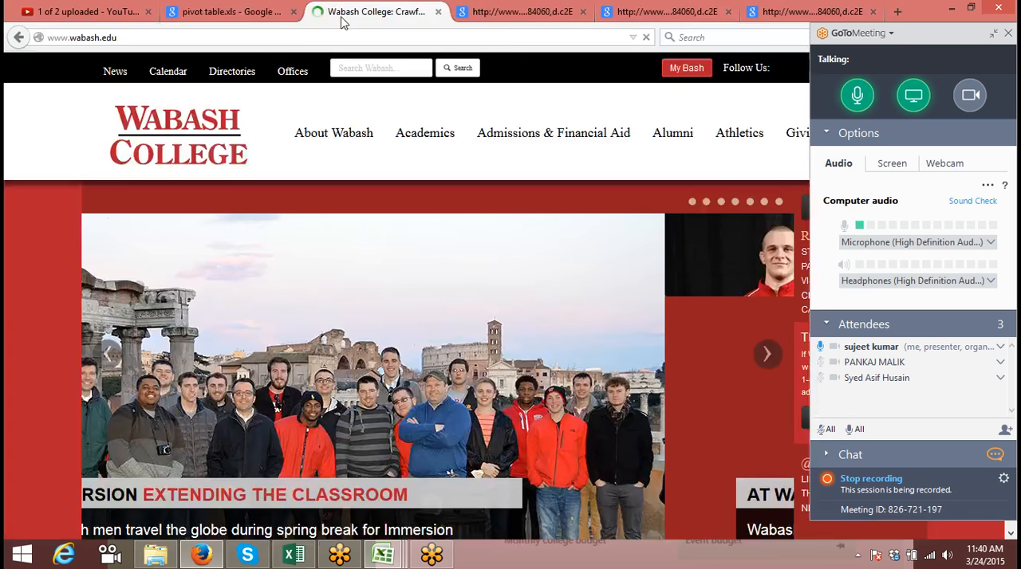
mouse_move(368, 162)
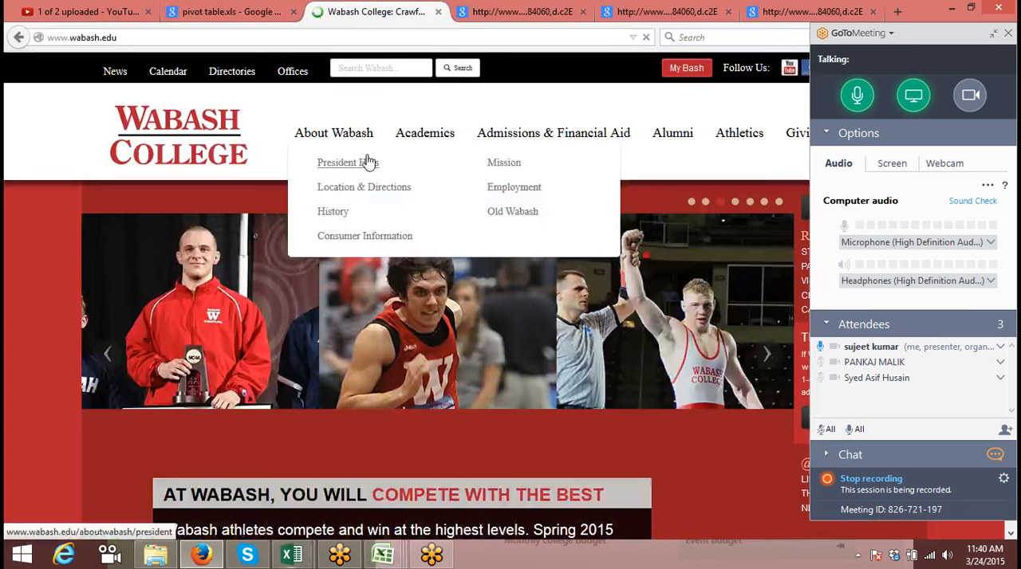
left_click(392, 72)
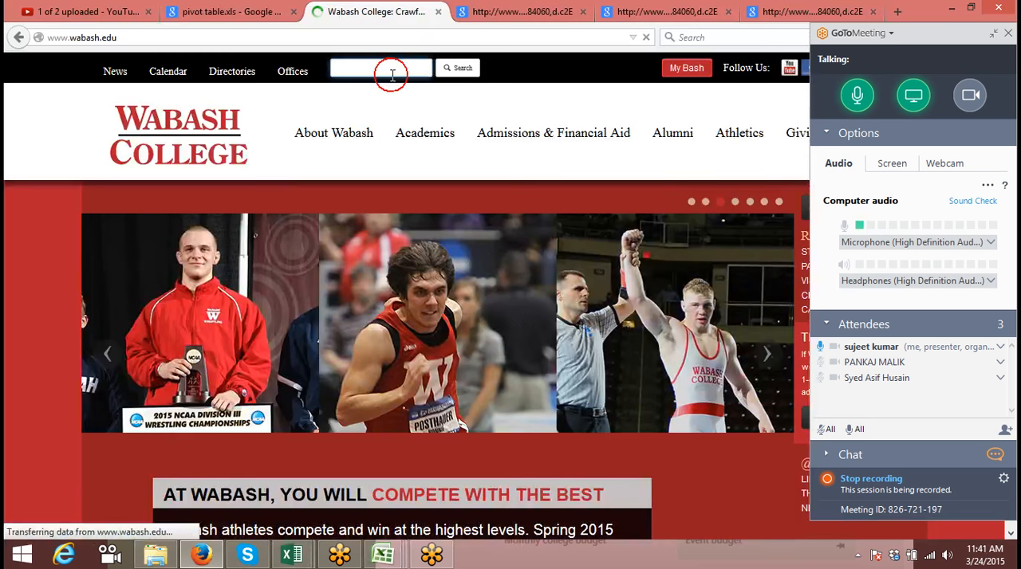
type("pivot table")
key("Return")
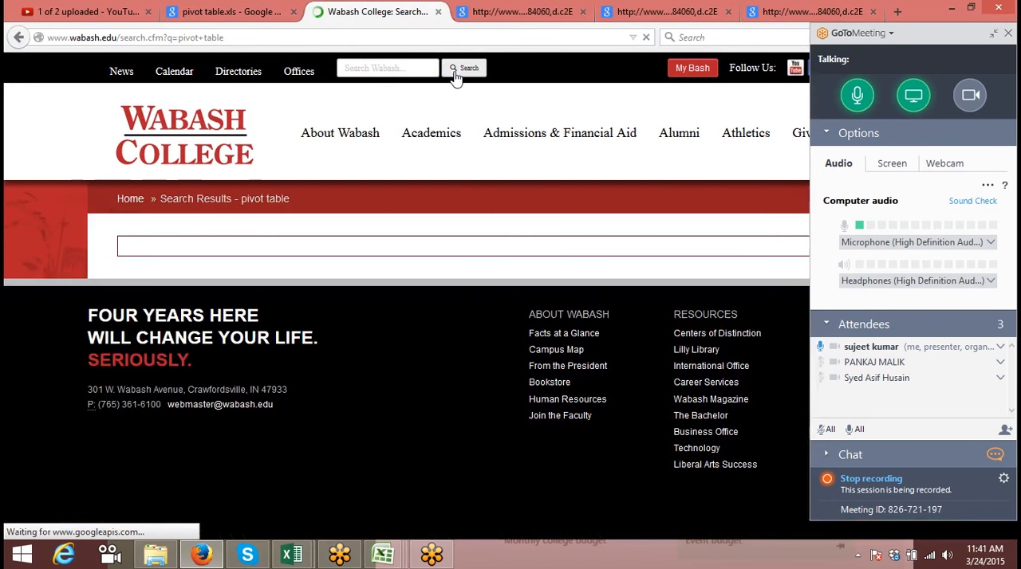
left_click(463, 69)
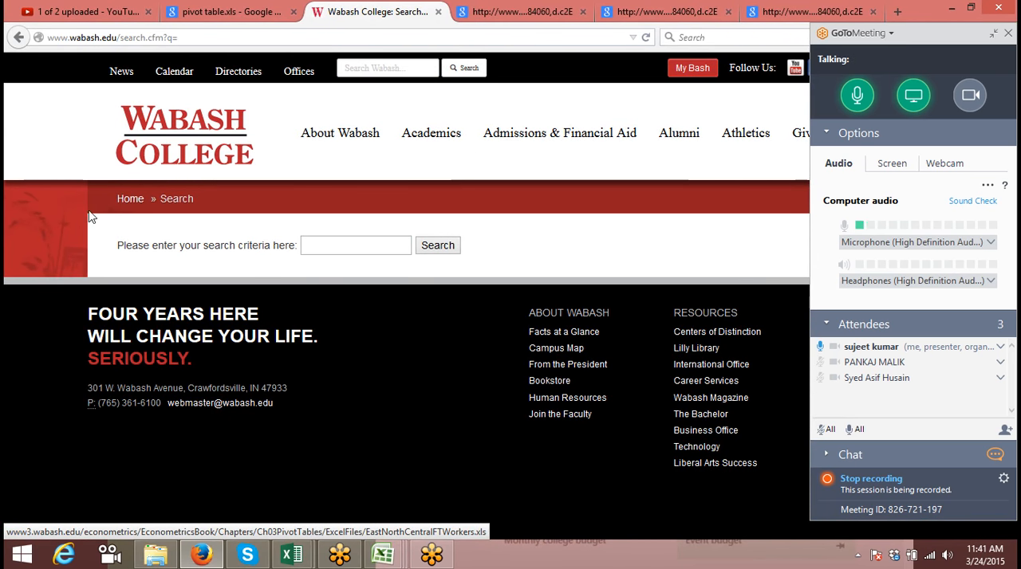
left_click(18, 37)
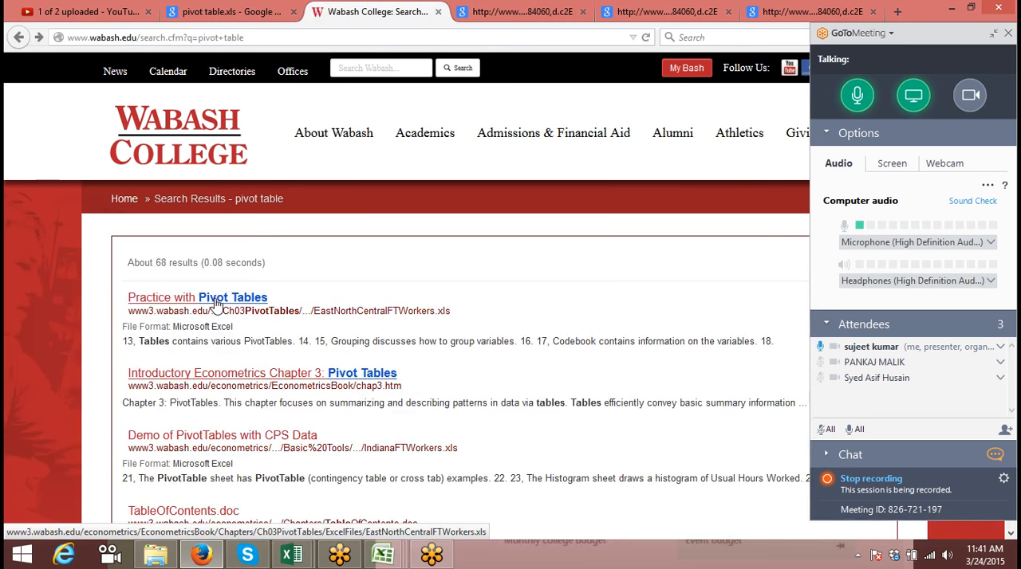
Open the "Introductory Econometrics Chapter 3: Pivot Tables" result and download its EastNorthCentralFTWorkers.xls workbook
left_click(203, 380)
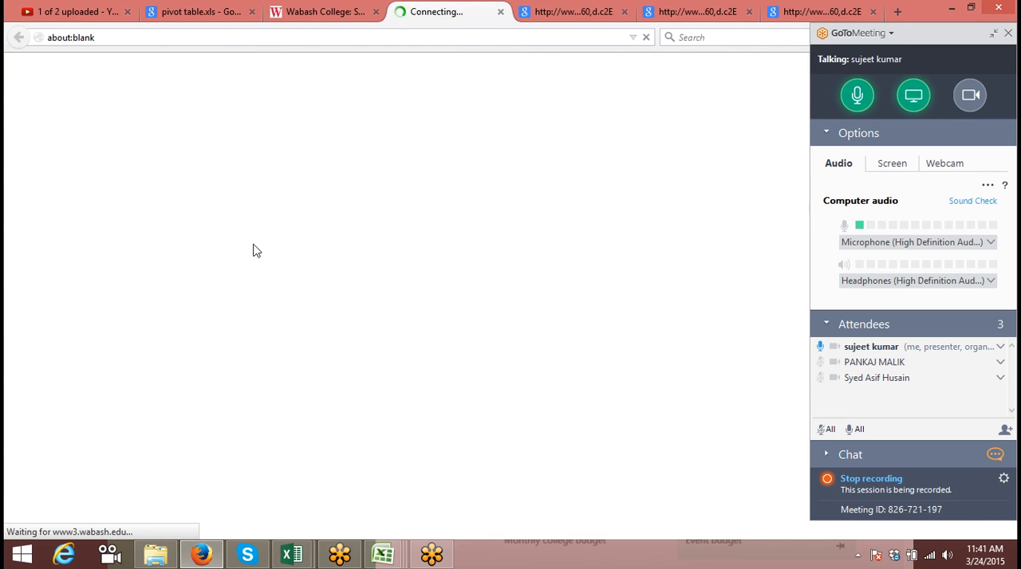
left_click(307, 11)
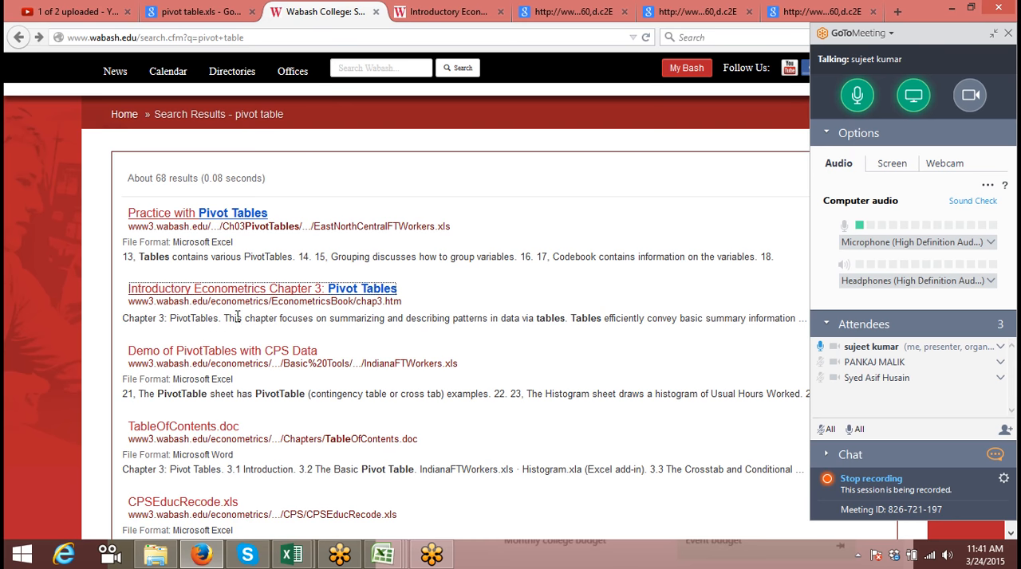
left_click(447, 11)
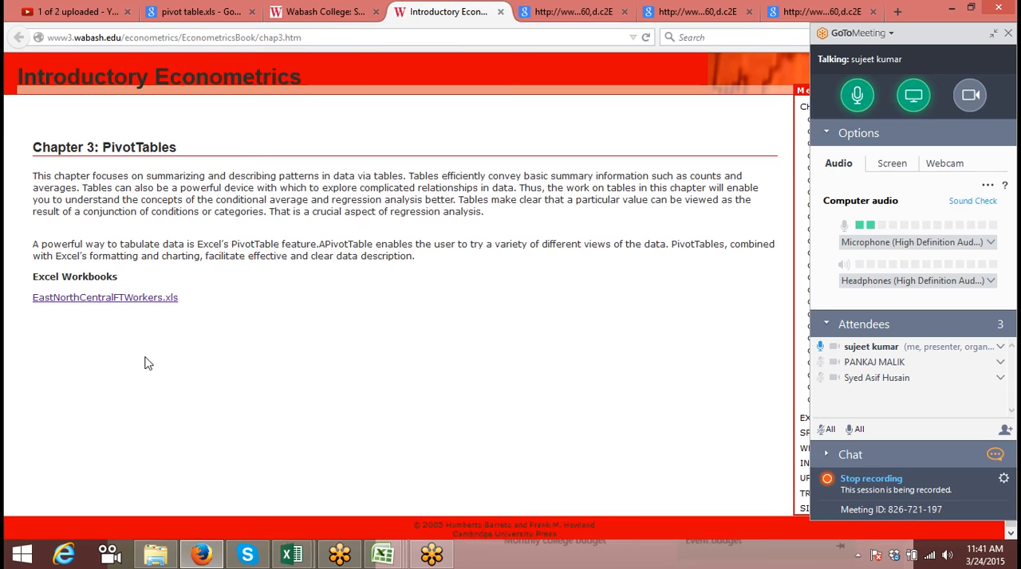
left_click(126, 319)
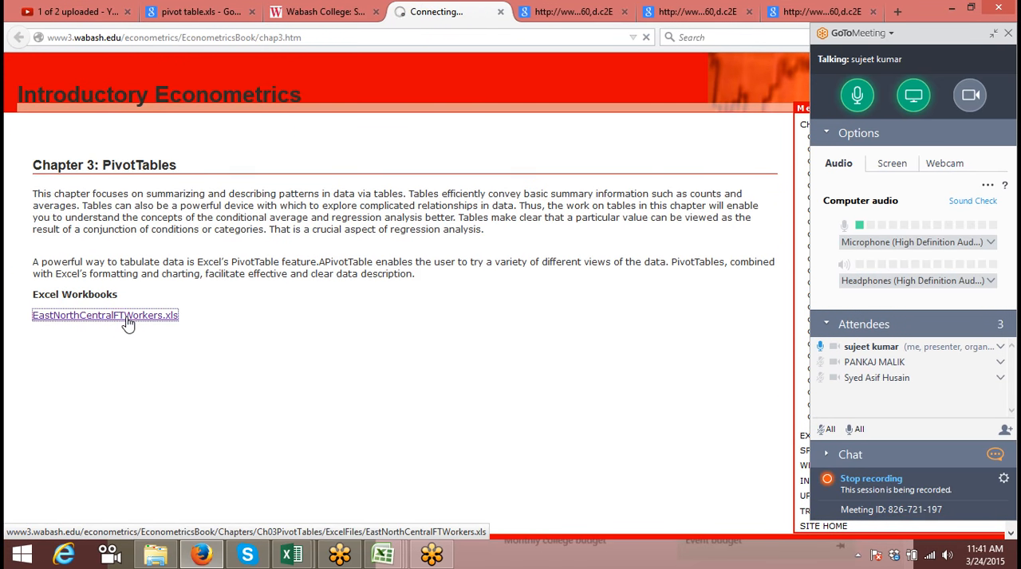
left_click(440, 366)
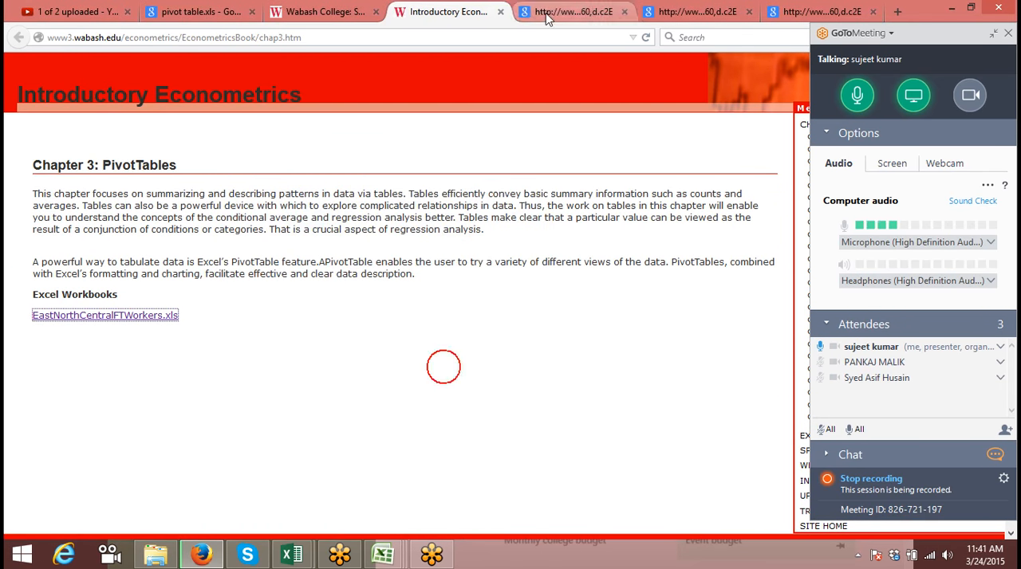
Close the Introductory Econometrics page, the Wabash search page and the adjacent blank page, returning to the Google results for pivot table.xls
left_click(500, 11)
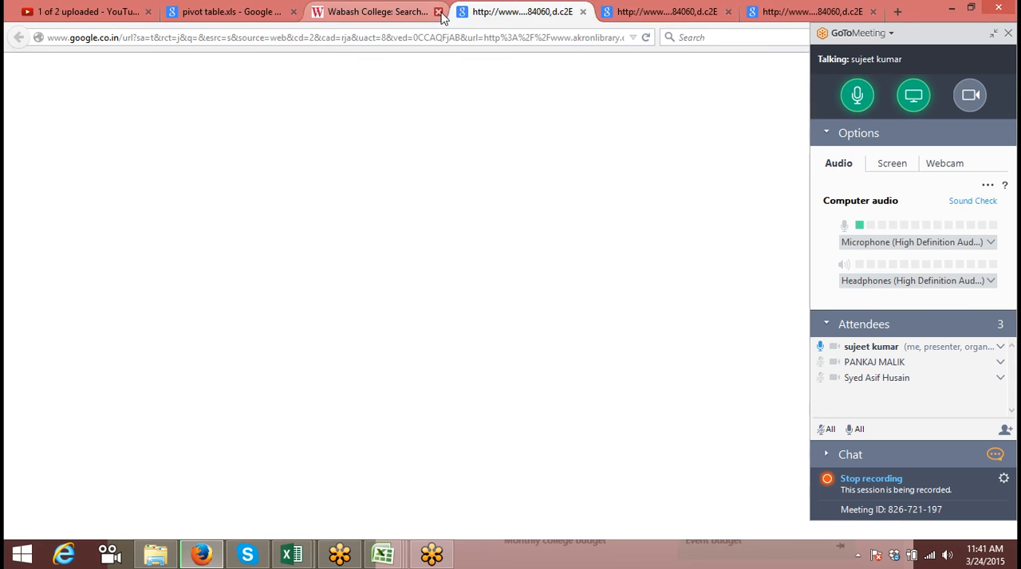
left_click(439, 12)
left_click(439, 12)
left_click(258, 11)
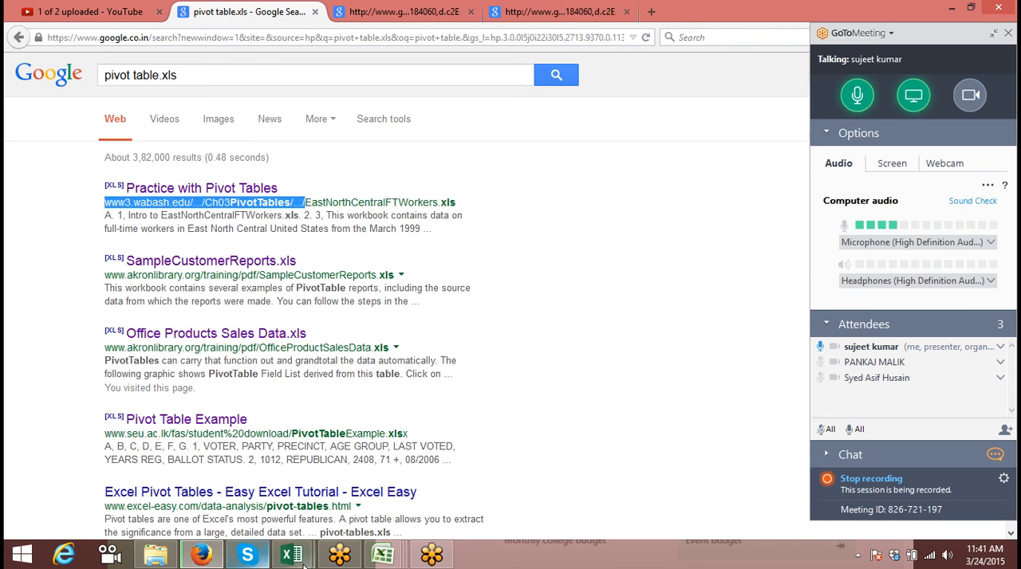
Switch to the OfficeProductSalesData workbook in Excel and enable editing
mouse_move(299, 560)
left_click(385, 511)
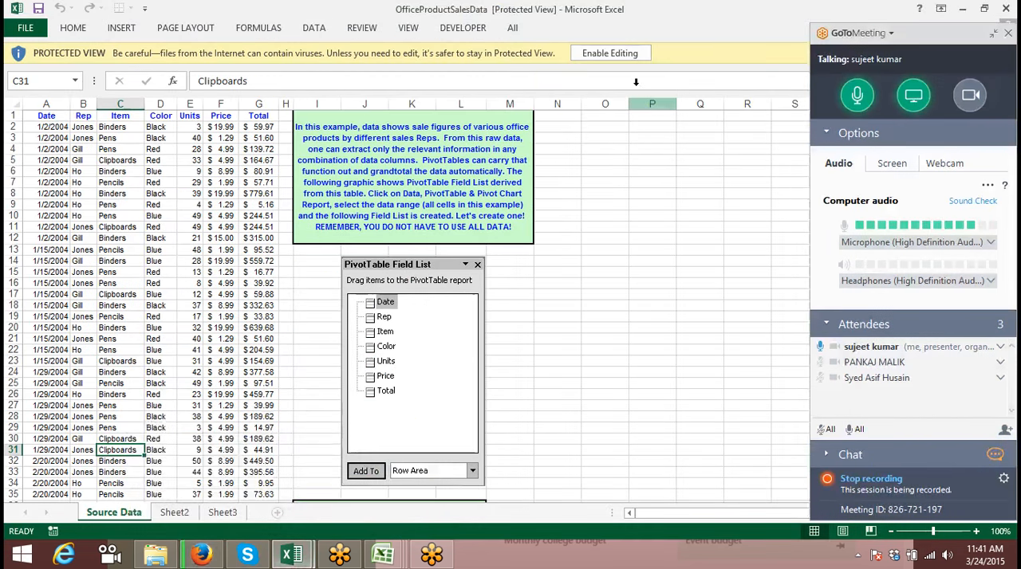
left_click(608, 60)
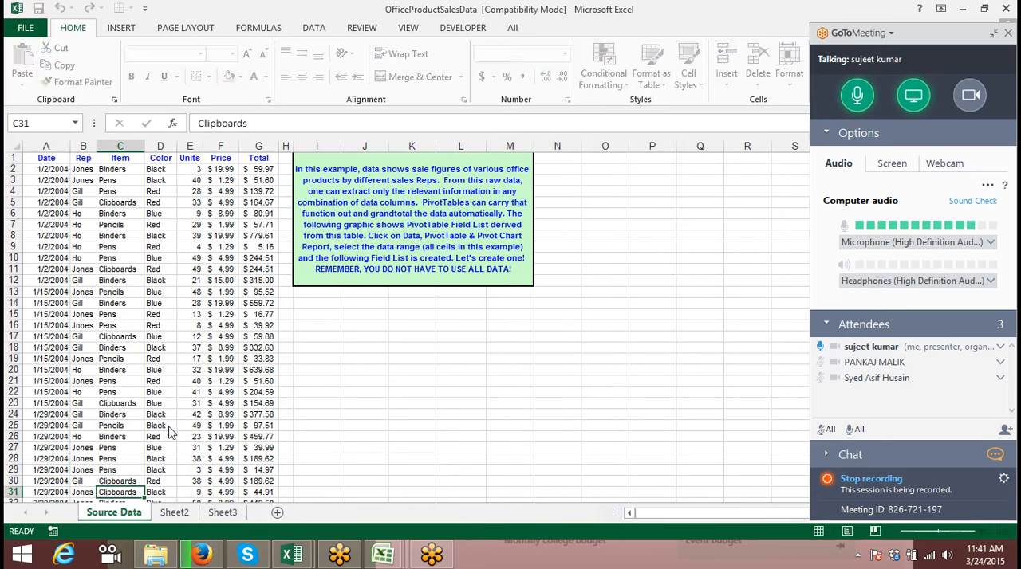
Examine the sales records, notes and practice questions on the Source Data sheet and check Sheet2 and Sheet3
left_click(191, 371)
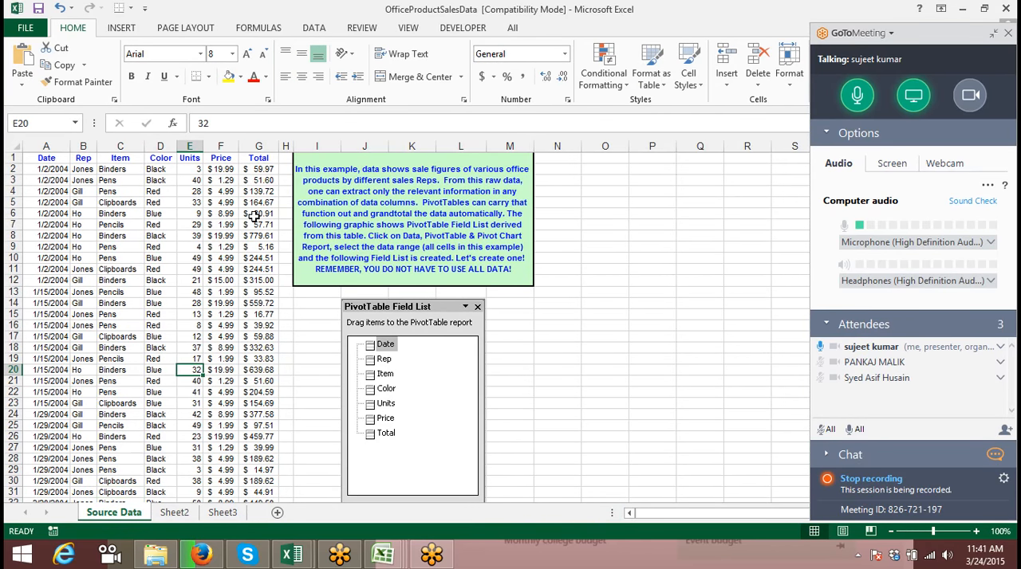
left_click(253, 216)
left_click(174, 512)
left_click(114, 512)
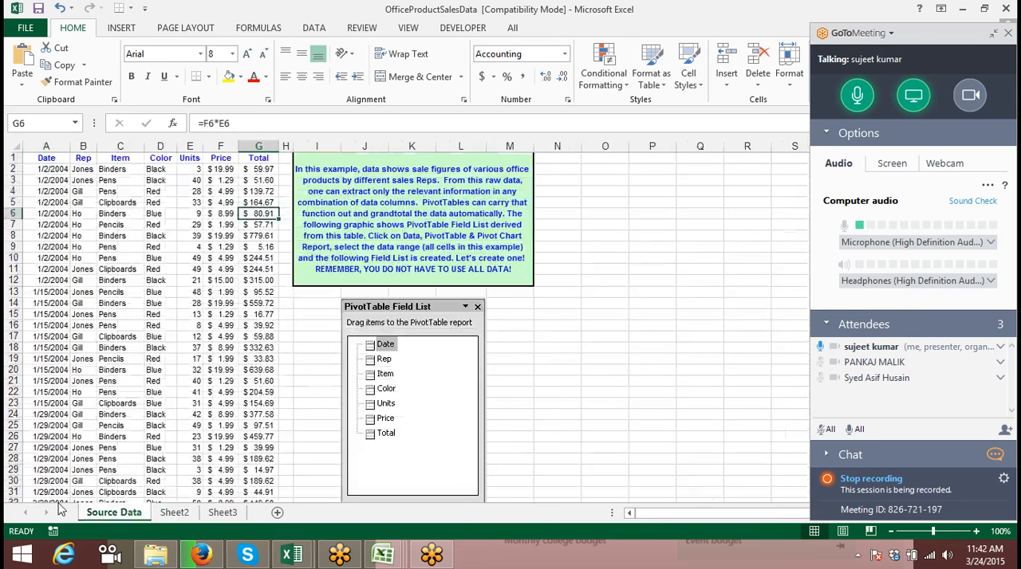
left_click(174, 512)
left_click(224, 513)
left_click(174, 512)
left_click(112, 512)
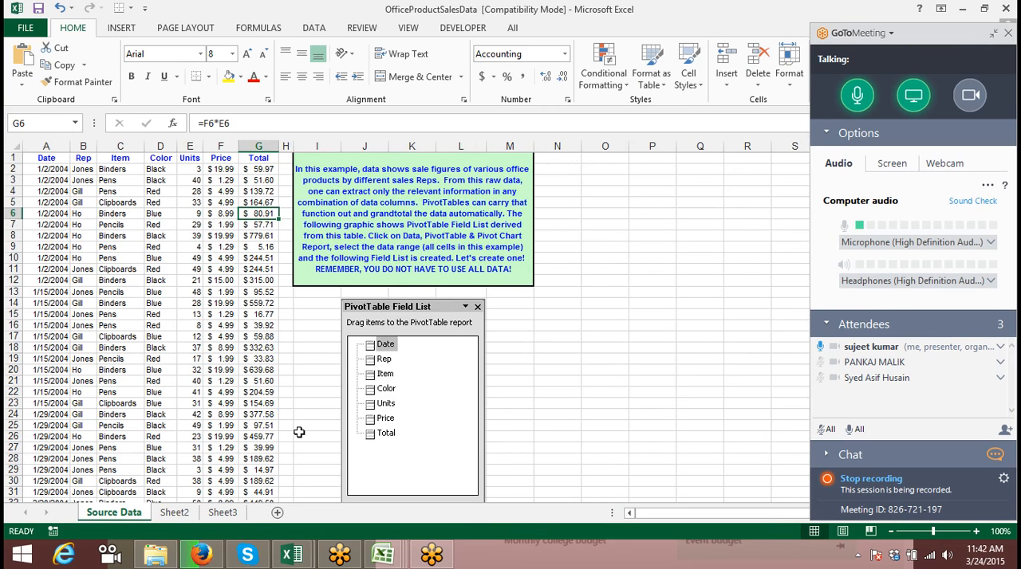
left_click(369, 413)
scroll(365, 426, "down", 9)
scroll(342, 421, "up", 8)
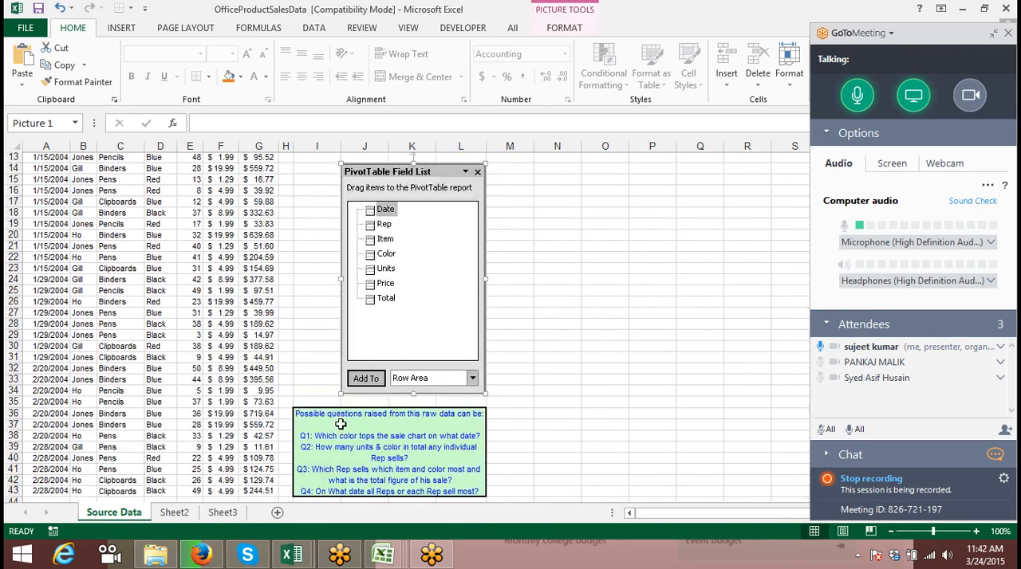
right_click(133, 513)
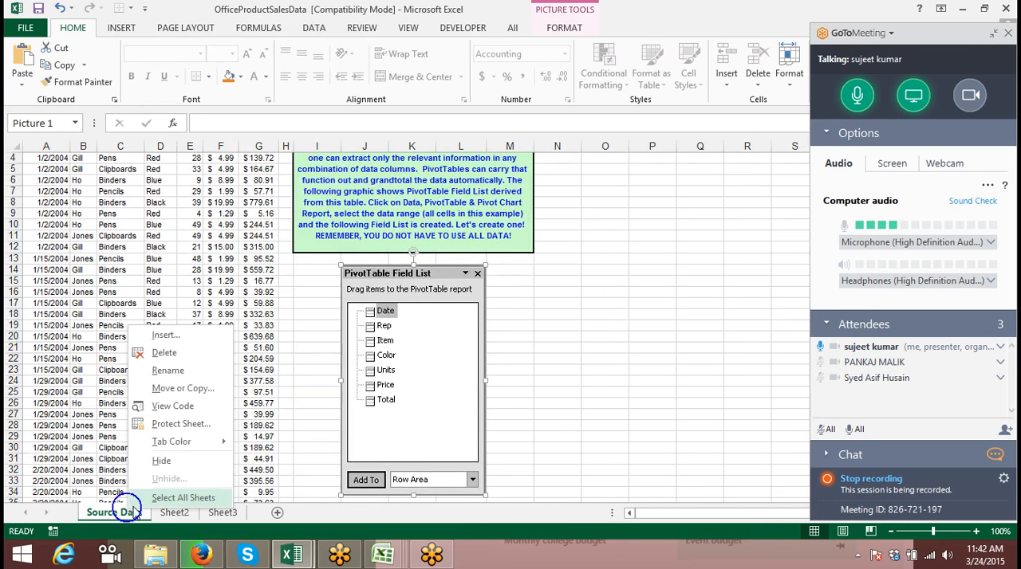
key("Escape")
left_click(174, 512)
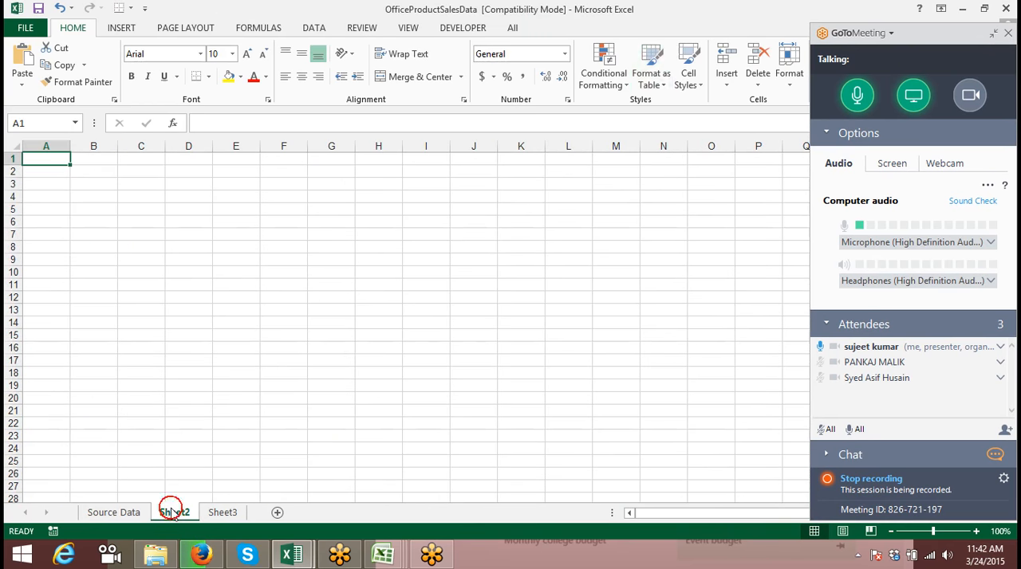
Close OfficeProductSalesData without saving and open SampleCustomerReports from the Downloads folder in the Excel window containing Book2
left_click(1006, 8)
left_click(510, 310)
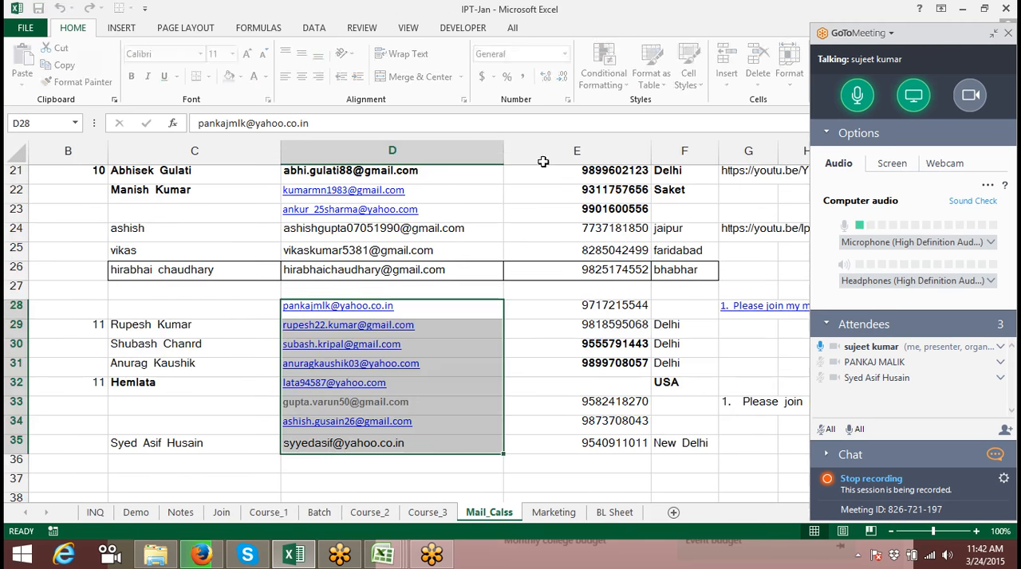
left_click(164, 556)
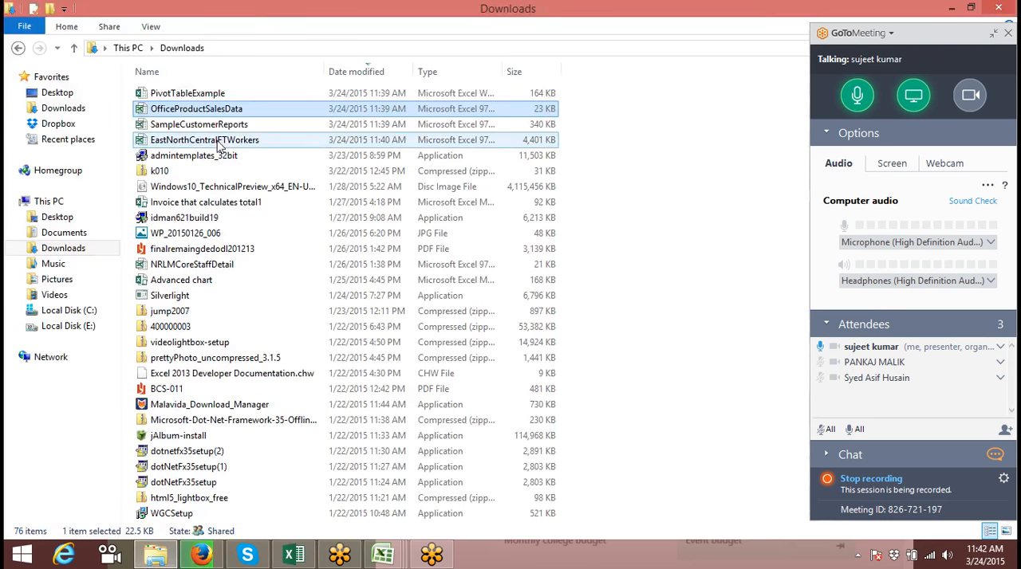
left_click(212, 125)
left_click_drag(215, 130, 438, 376)
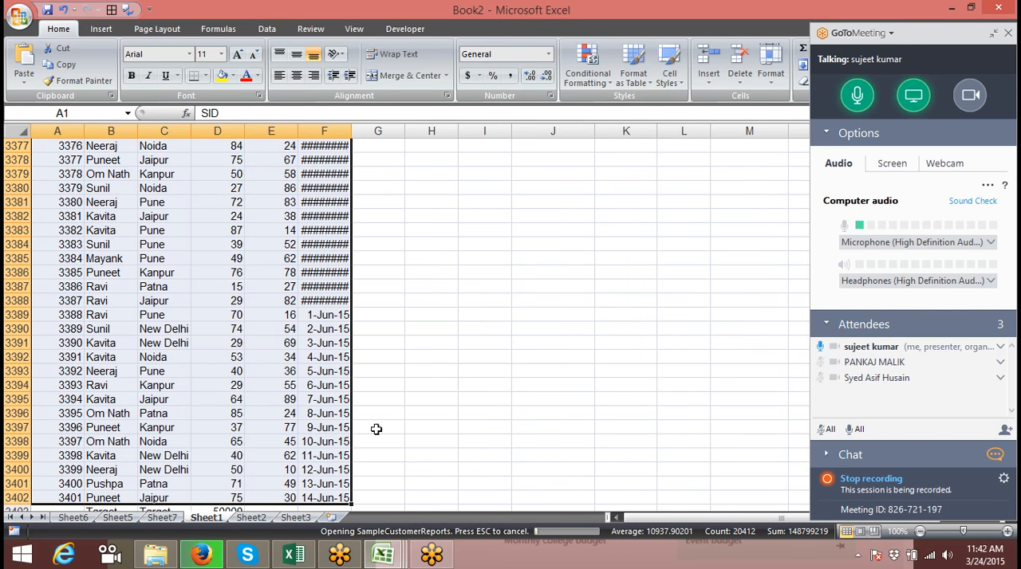
Open the EastNorthCentralFTWorkers workbook from the Downloads folder in Excel
left_click(155, 556)
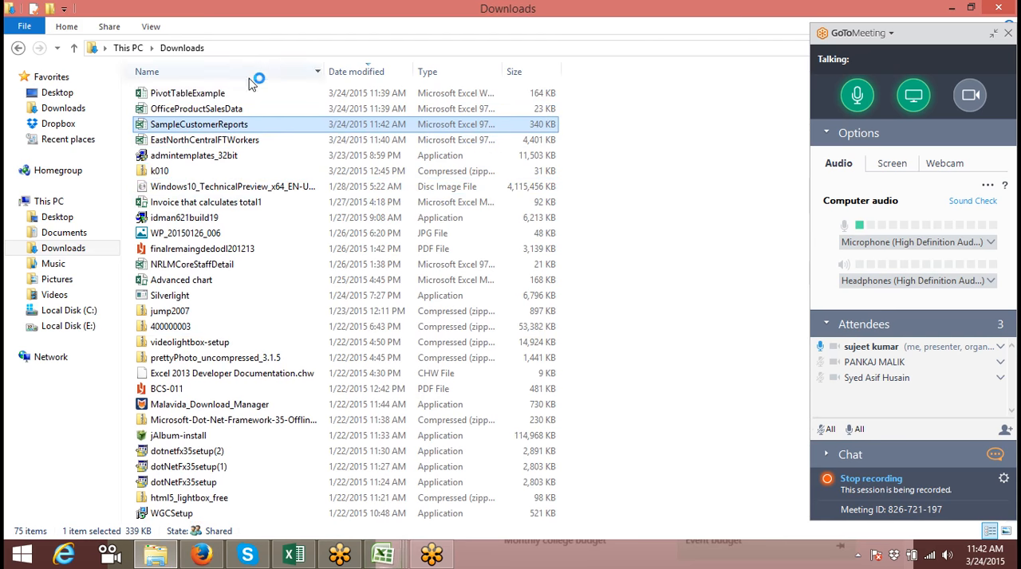
left_click(247, 94)
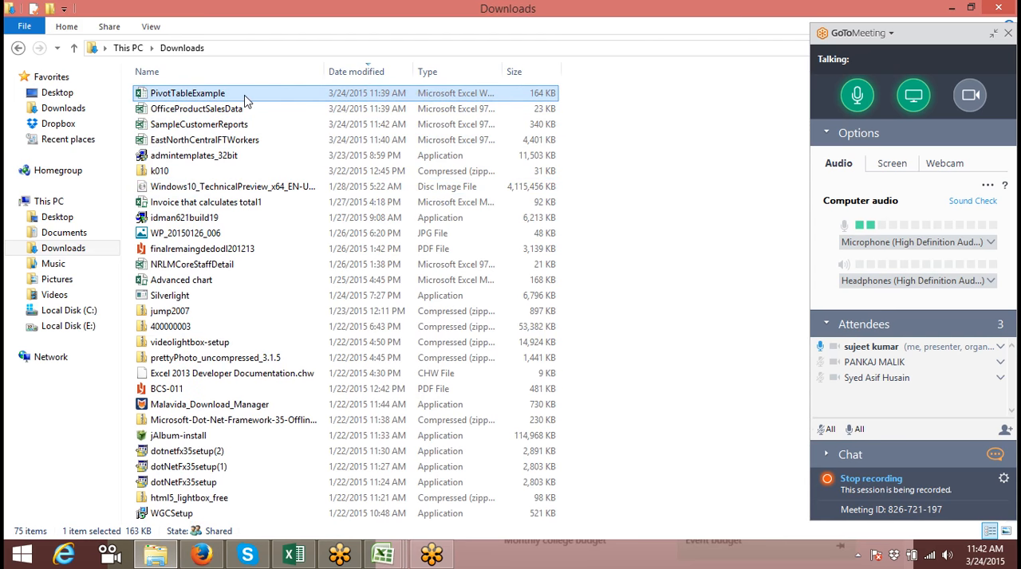
left_click(231, 140)
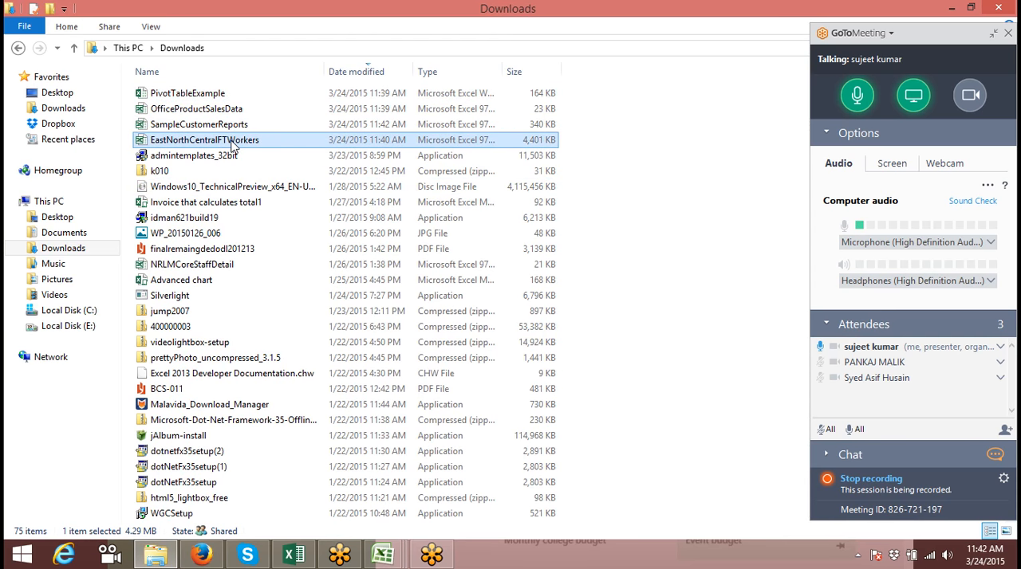
left_click_drag(231, 141, 637, 409)
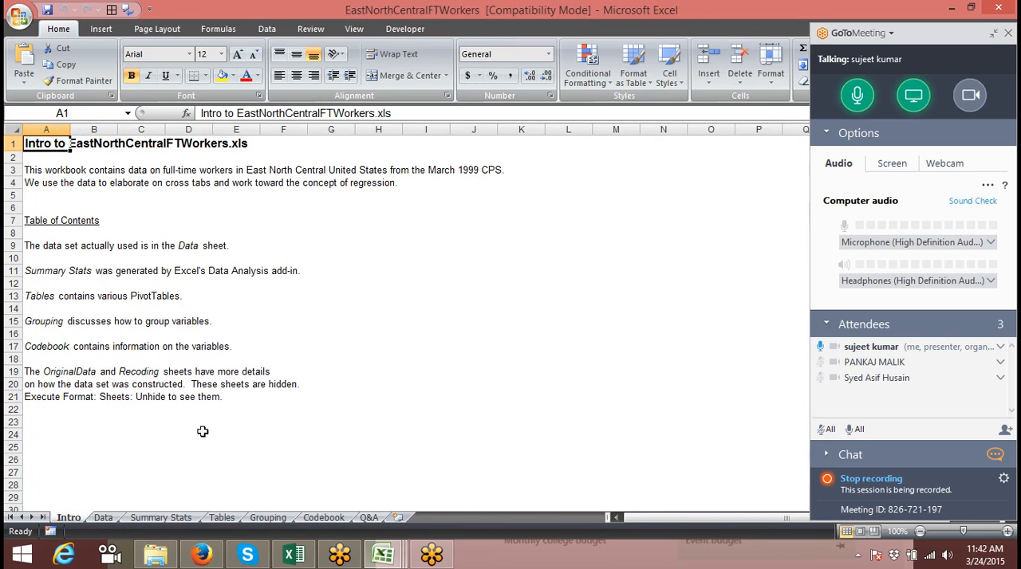
Examine the worker records on the Data sheet, the Summary Stats figures and the pivot tables on the Tables sheet
left_click(104, 518)
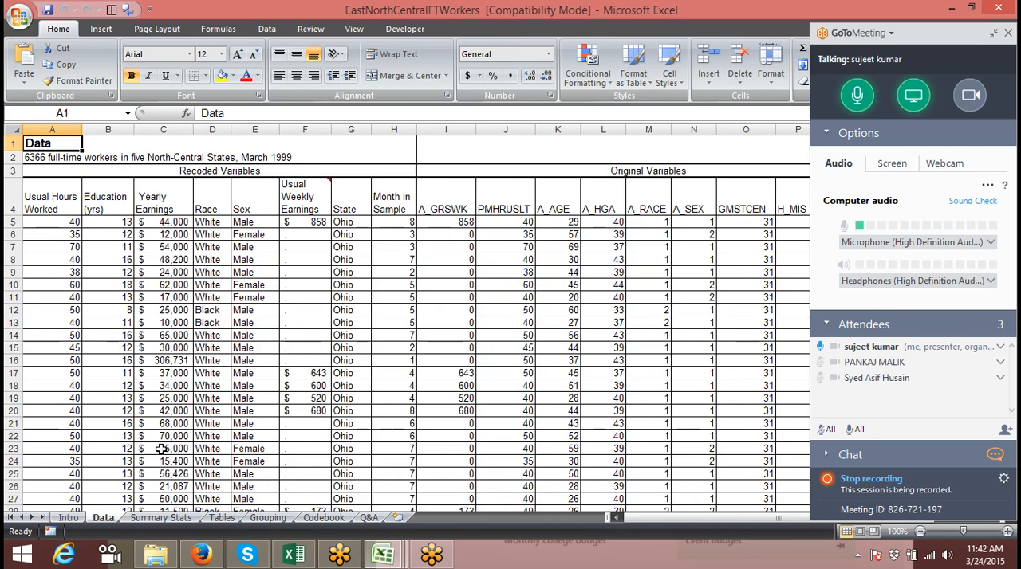
left_click(139, 519)
left_click(206, 202)
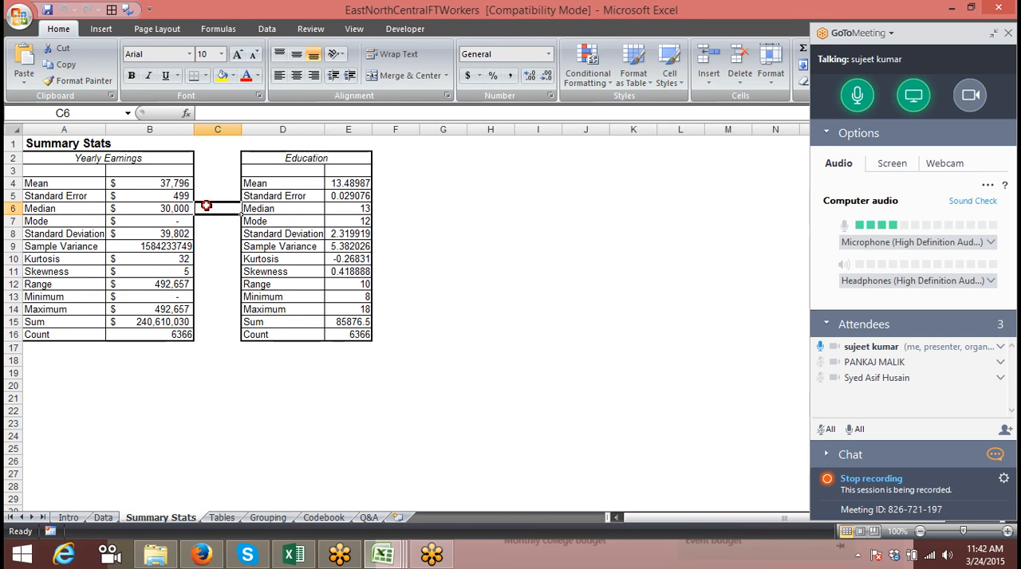
left_click(285, 199)
left_click(222, 517)
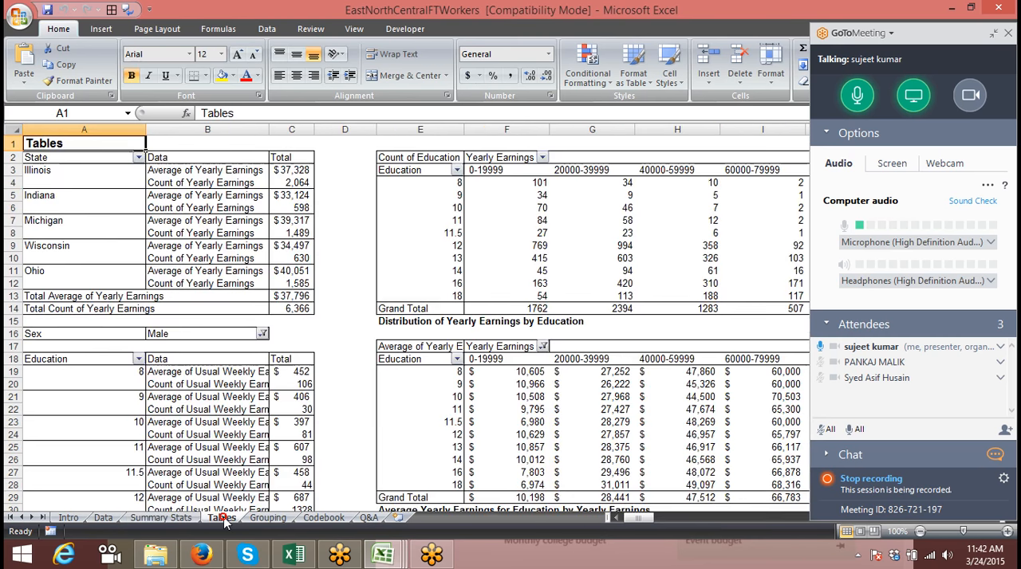
left_click(206, 196)
left_click(518, 234)
left_click(661, 233)
left_click(622, 398)
scroll(623, 406, "down", 4)
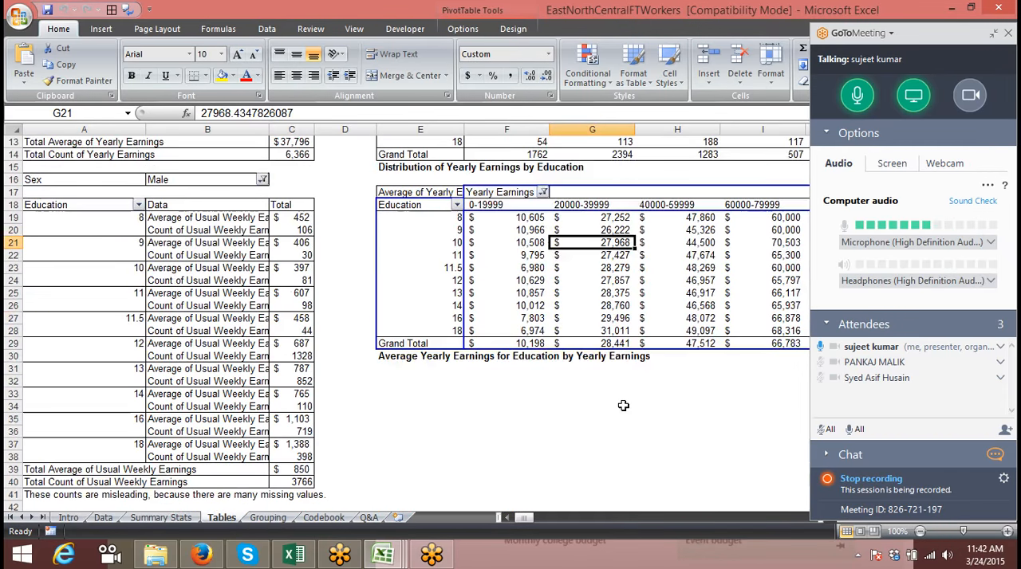
scroll(622, 406, "up", 4)
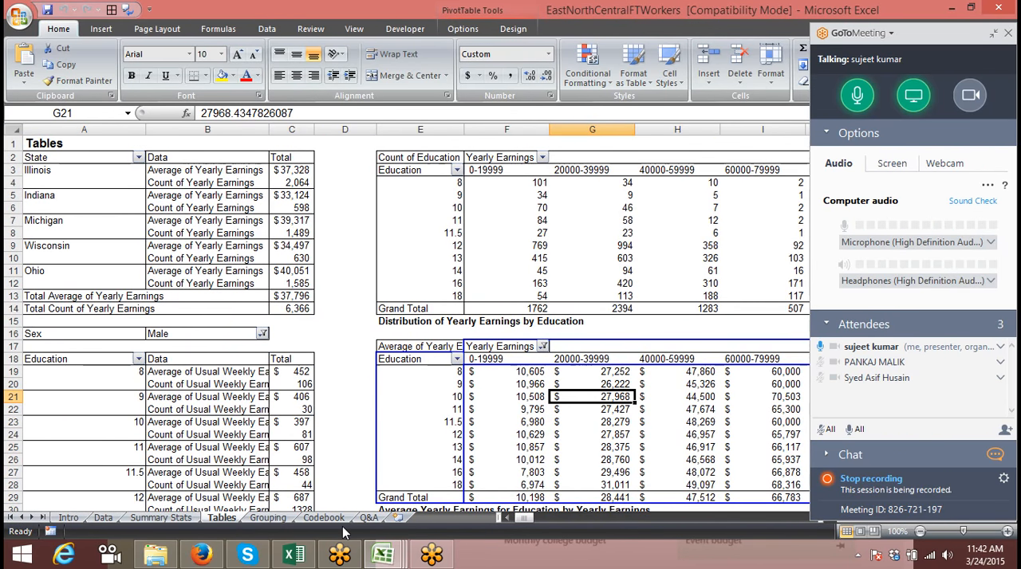
Review the grouping example, the Codebook notes and the pivot table practice questions on the Grouping, Codebook and Q&A sheets
left_click(268, 517)
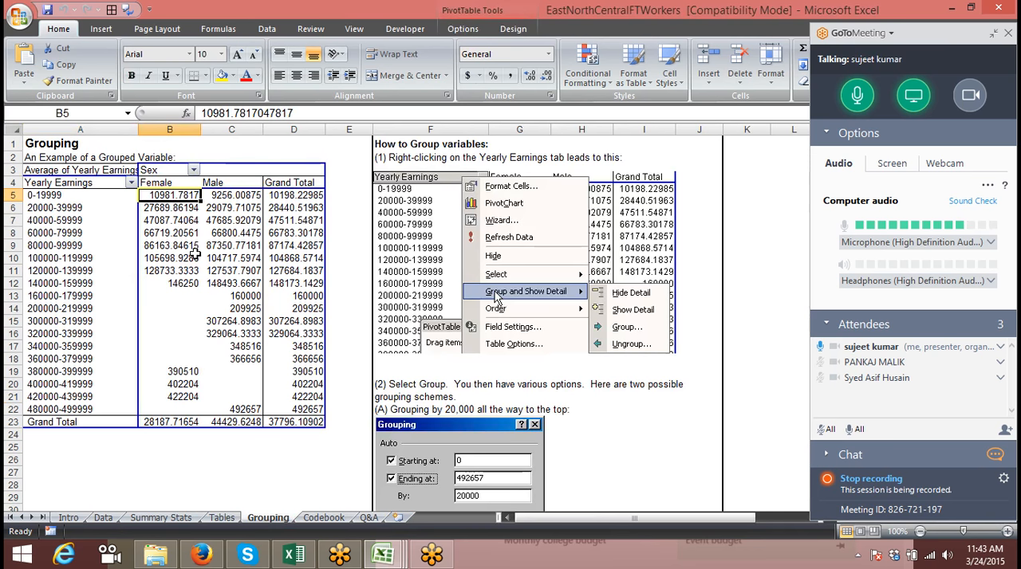
left_click(313, 522)
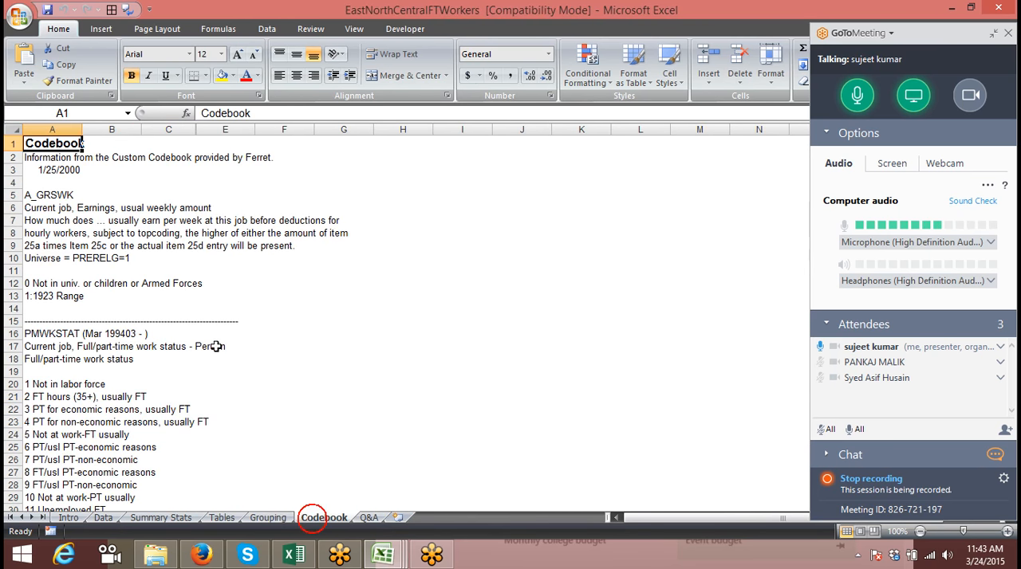
scroll(189, 320, "down", 4)
scroll(189, 321, "up", 4)
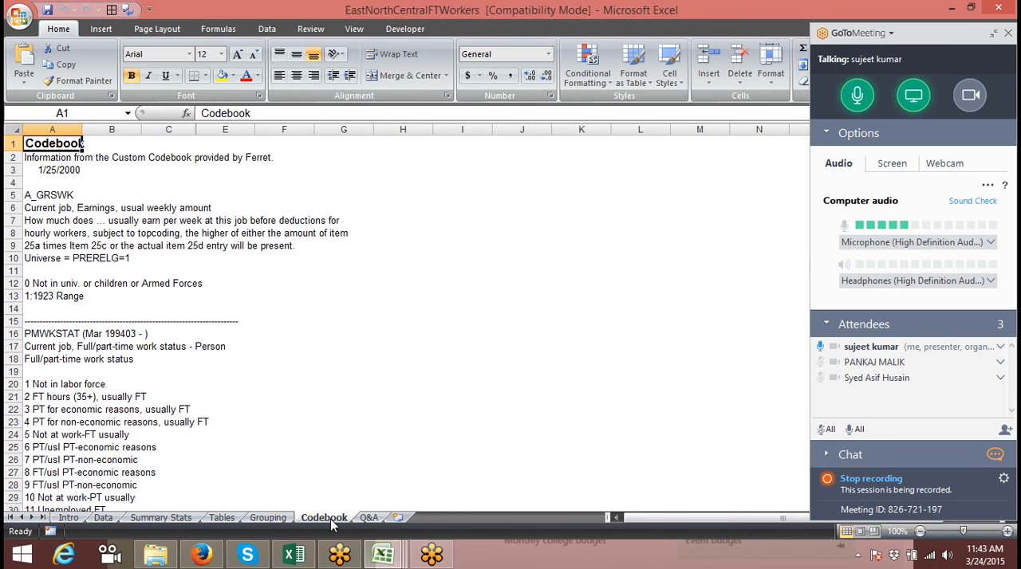
left_click(368, 518)
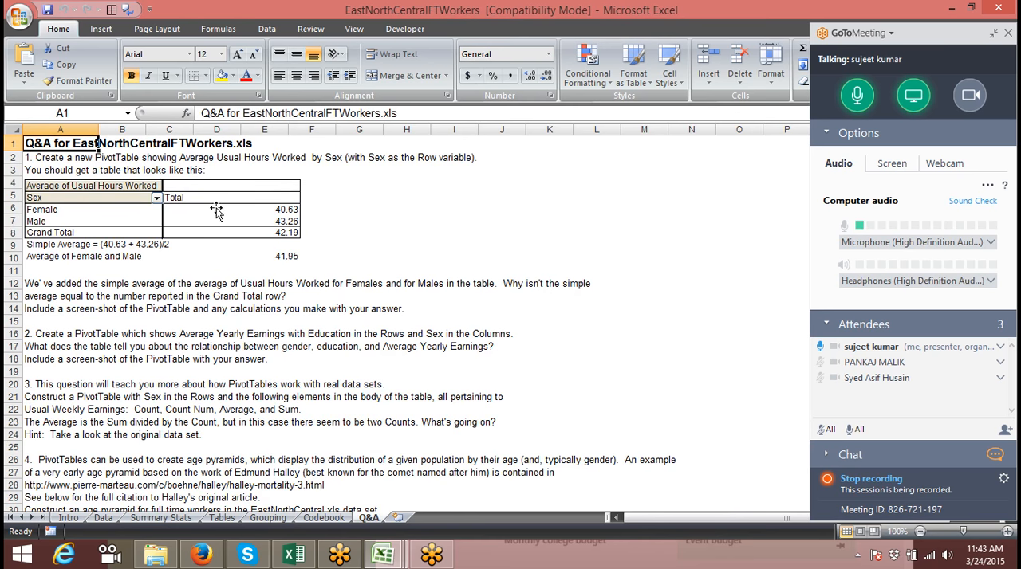
left_click(216, 210)
left_click(264, 334)
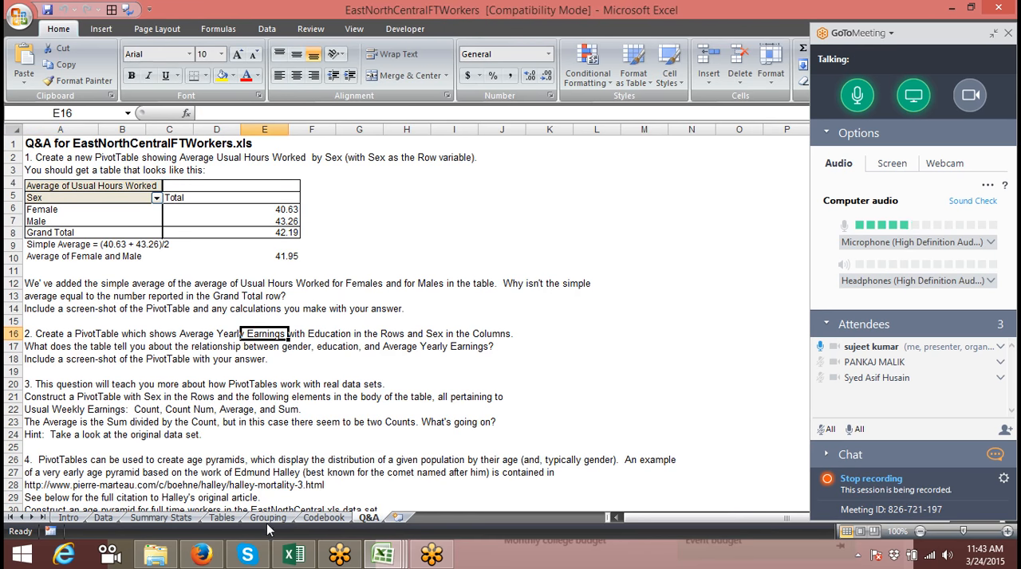
Go back through the Grouping, Tables and Summary Stats sheets to the Data sheet
left_click(267, 518)
left_click(227, 518)
left_click(193, 519)
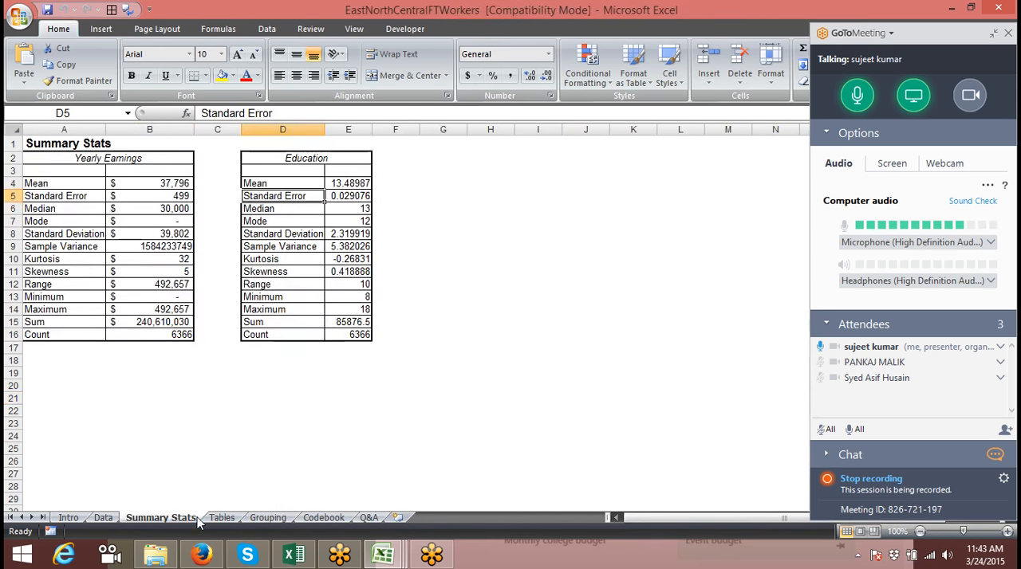
left_click(249, 284)
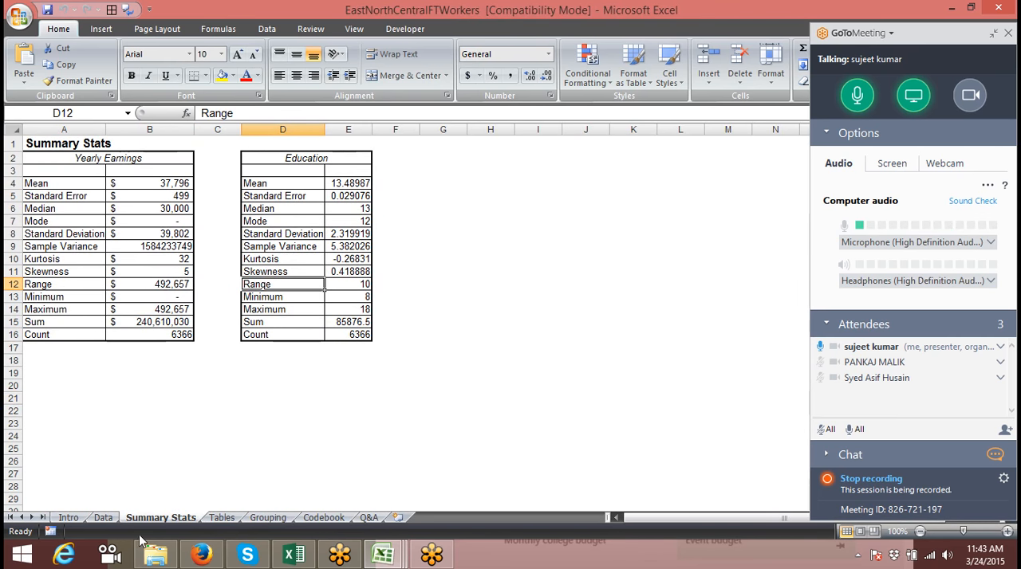
left_click(104, 518)
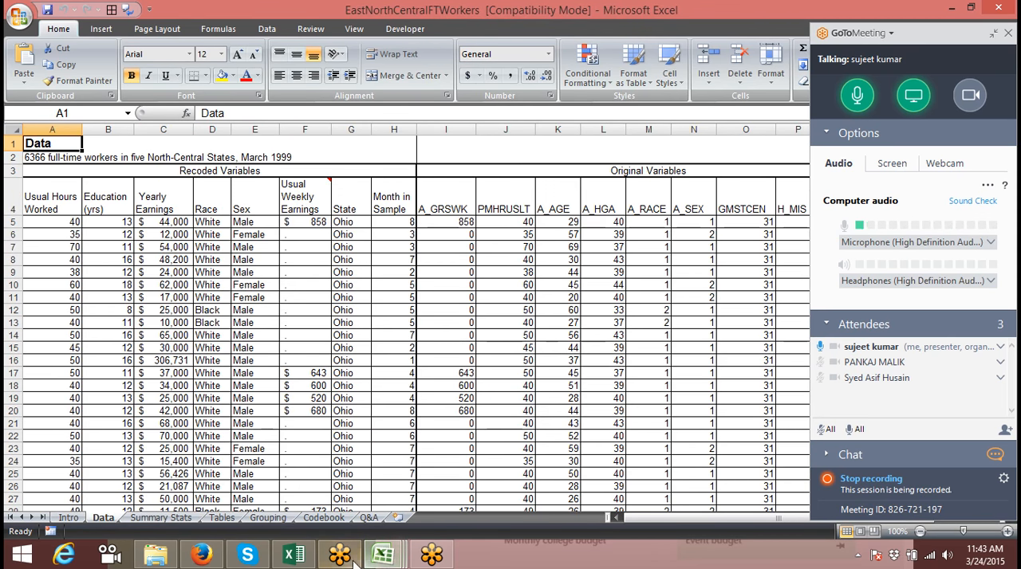
Switch to the SampleCustomerReports workbook and examine its source data, customer reports, top product and top customer reports, and chart
mouse_move(383, 556)
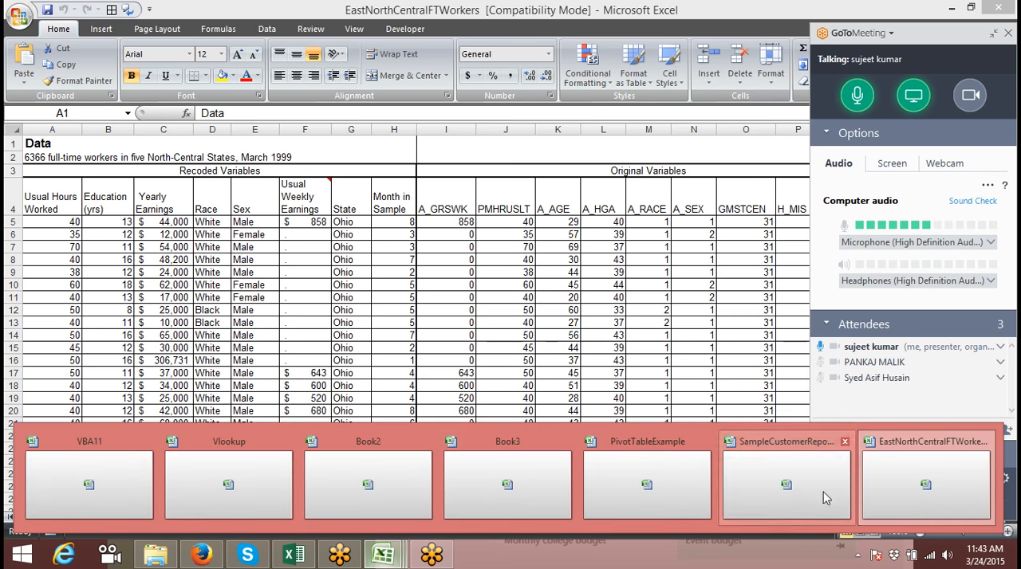
left_click(787, 488)
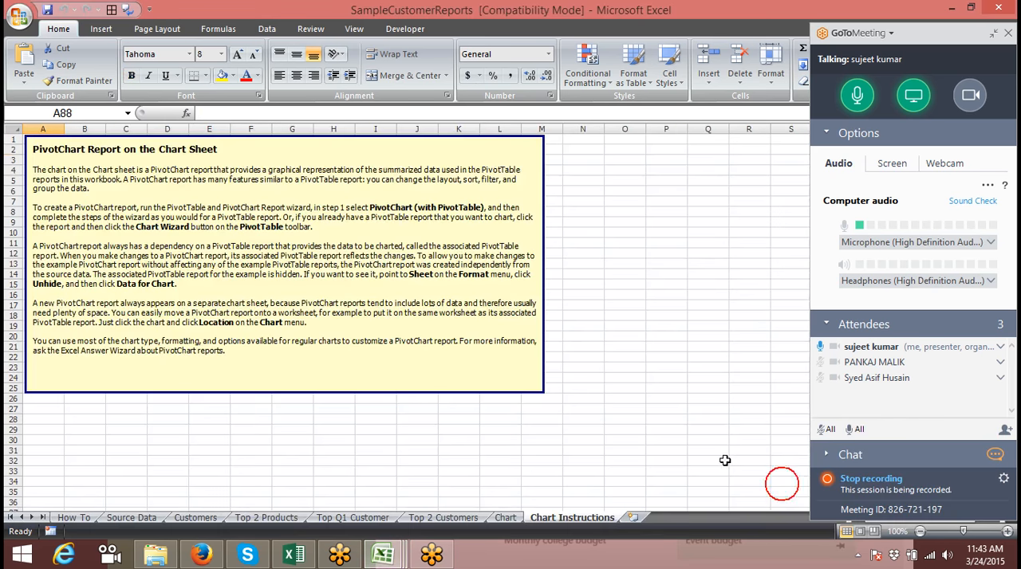
left_click(122, 523)
scroll(168, 287, "down", 7)
scroll(235, 479, "up", 5)
left_click(196, 518)
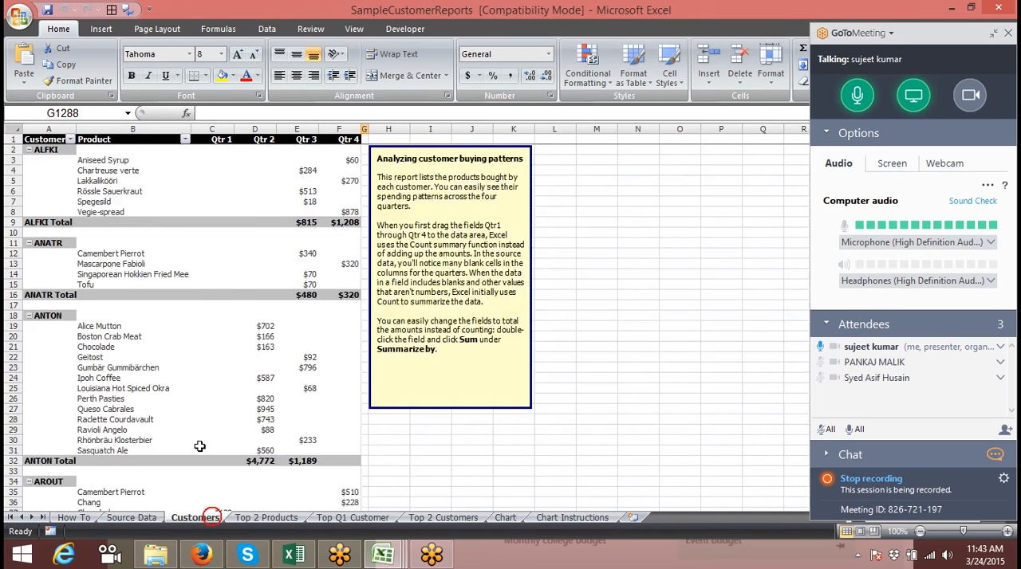
left_click(266, 518)
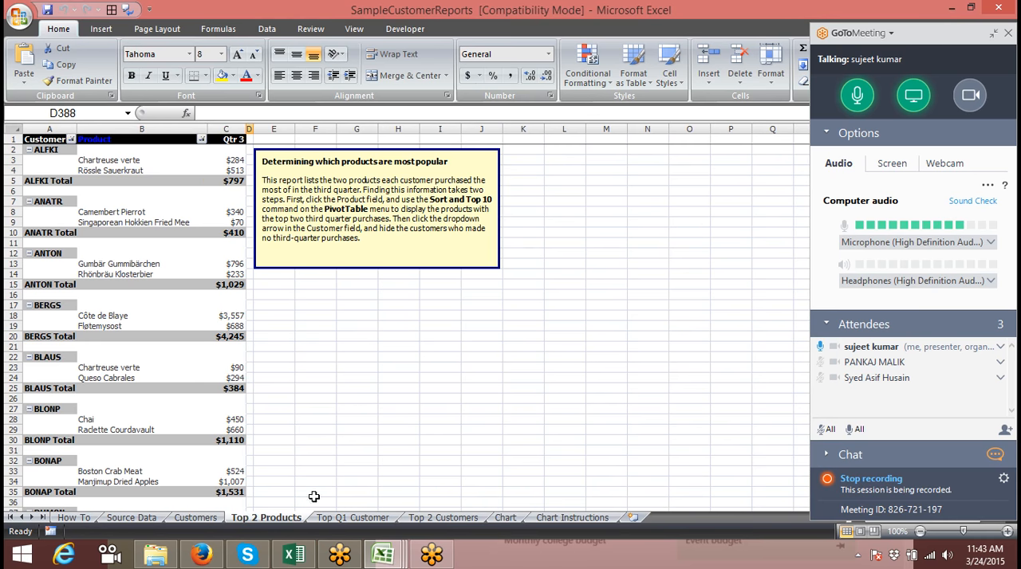
left_click(351, 518)
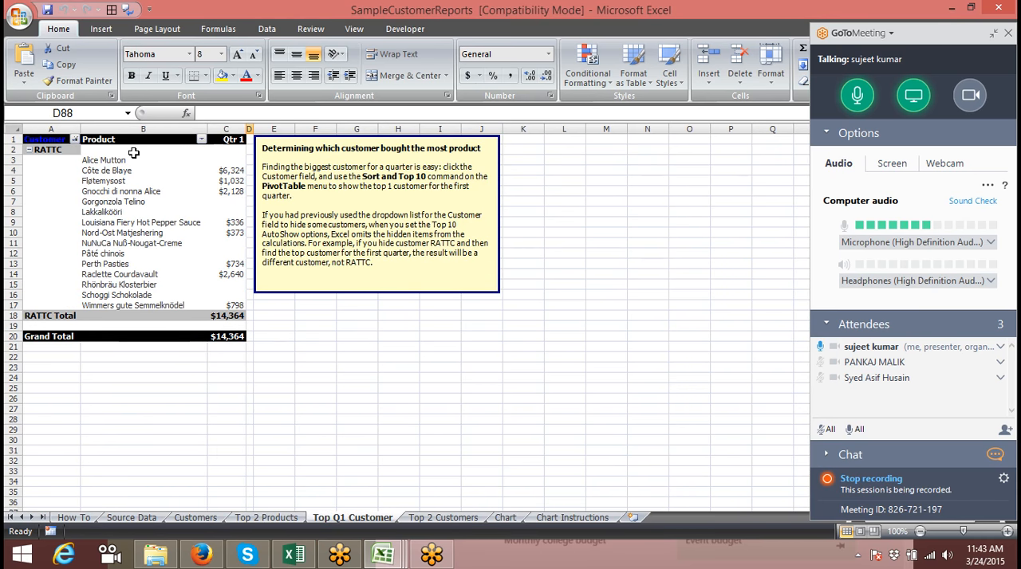
left_click(439, 518)
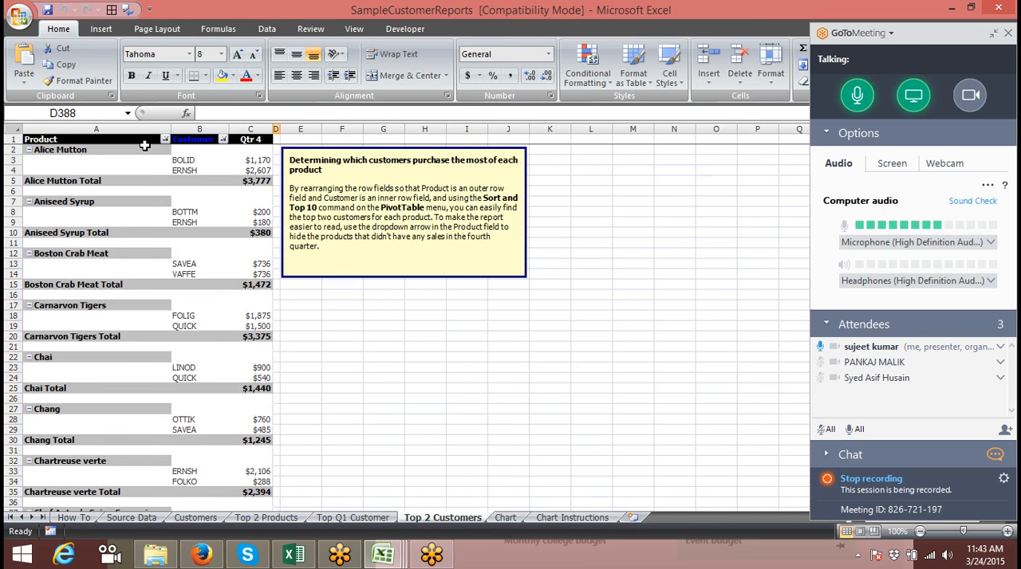
left_click(506, 519)
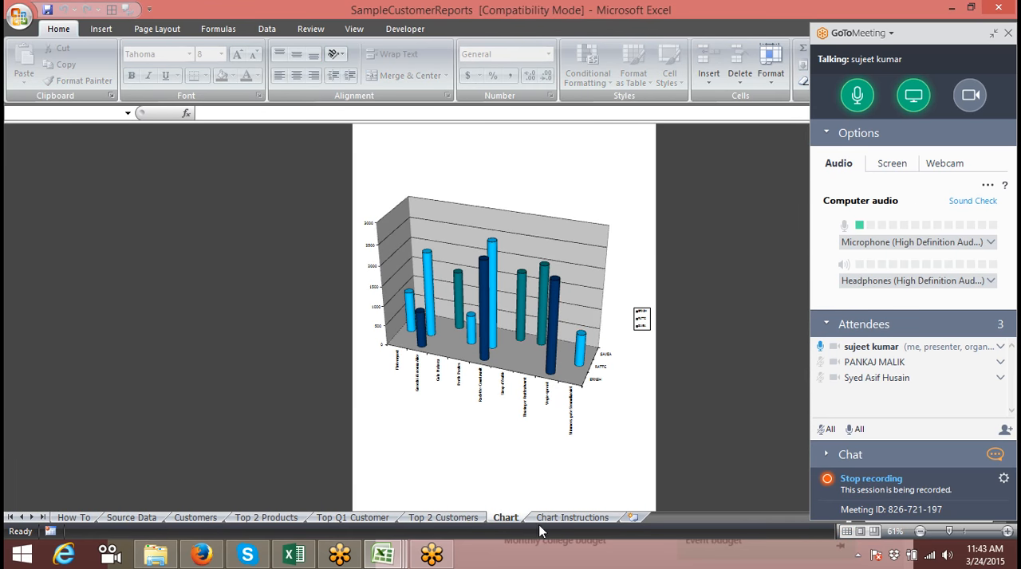
left_click(370, 519)
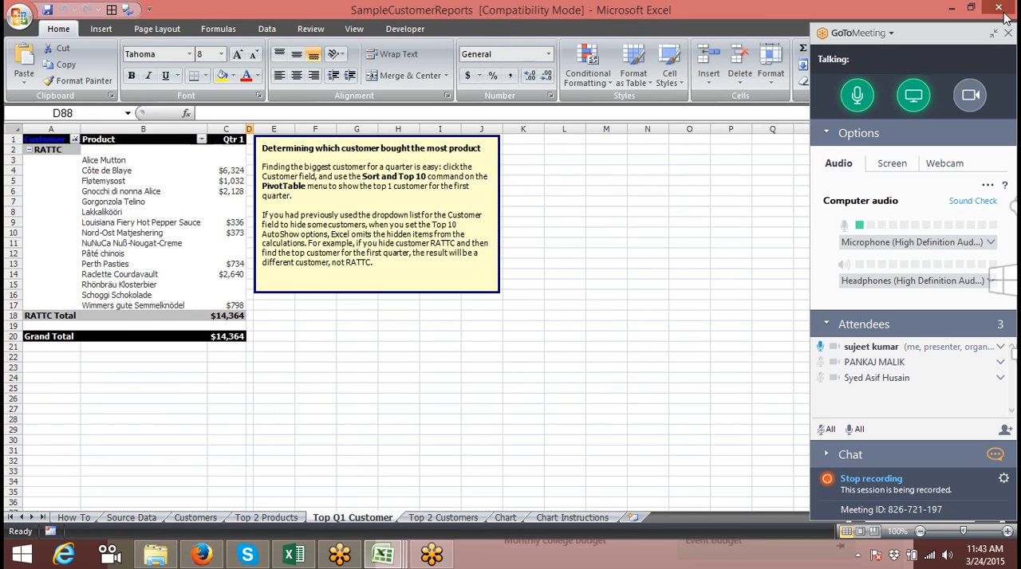
Close the SampleCustomerReports and EastNorthCentralFTWorkers workbooks and minimize Book2 to return to the Downloads folder
left_click(1000, 7)
left_click(1009, 5)
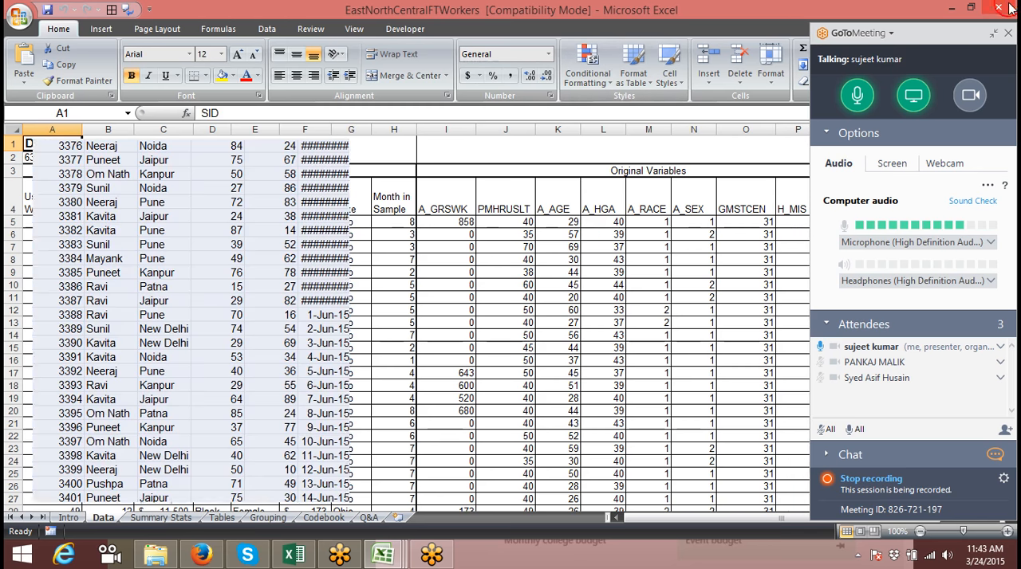
left_click(953, 7)
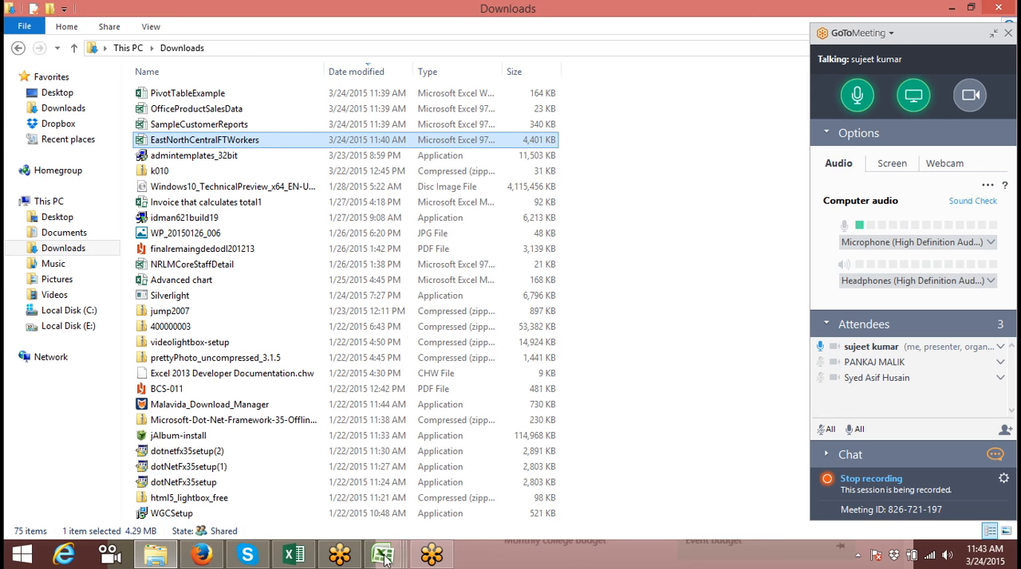
In the GoToMeeting Recording Manager, select the 2015-03-24 10.18 Meet Now.g2m recording, start its WMV conversion and minimize the window
left_click(342, 557)
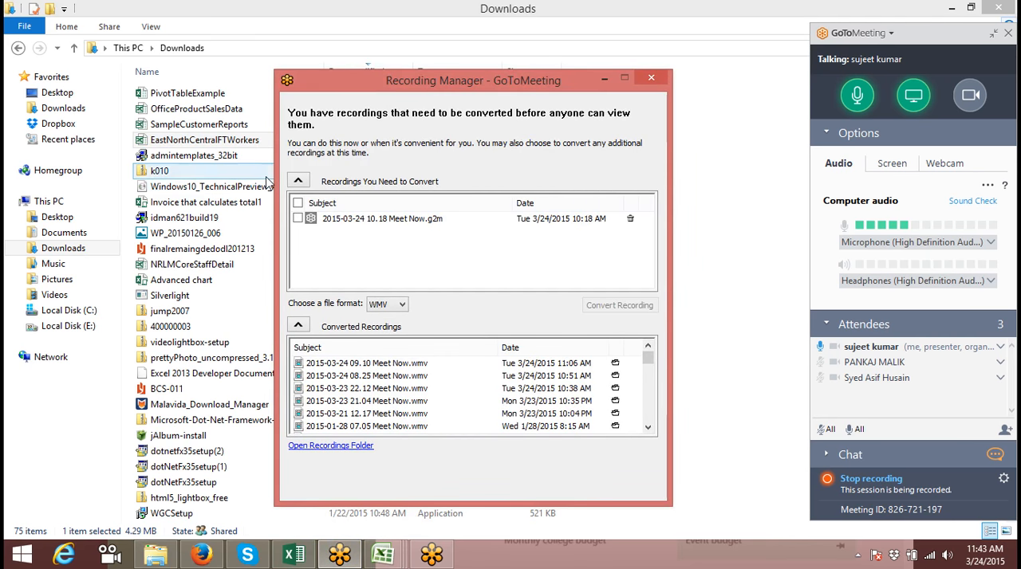
left_click(290, 222)
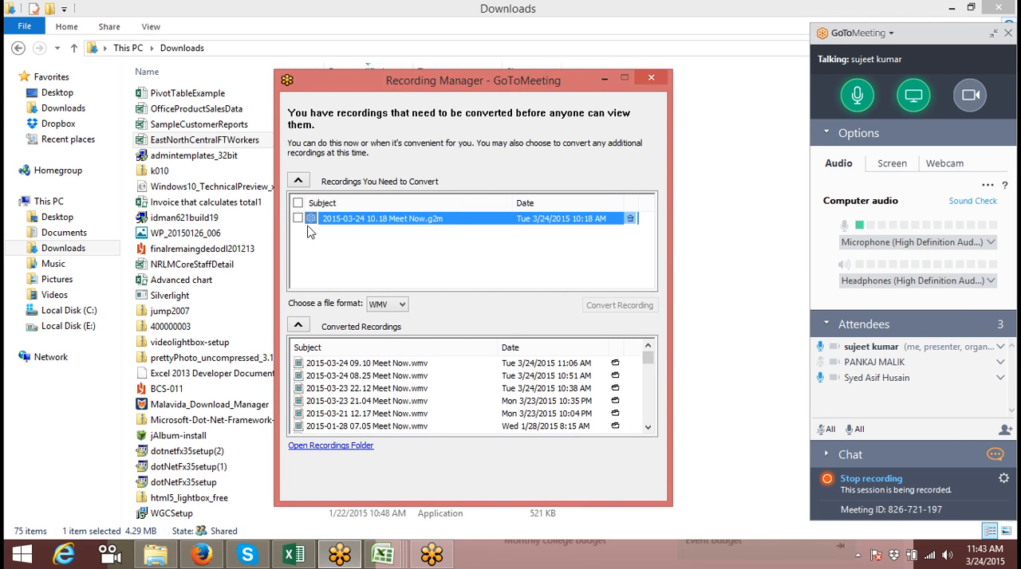
left_click(298, 219)
left_click(607, 303)
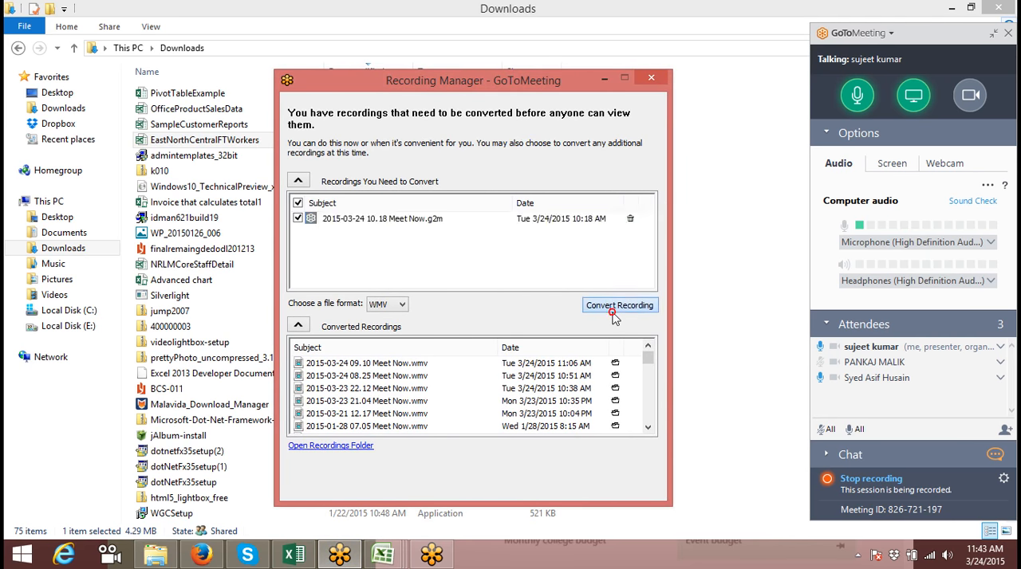
left_click(605, 78)
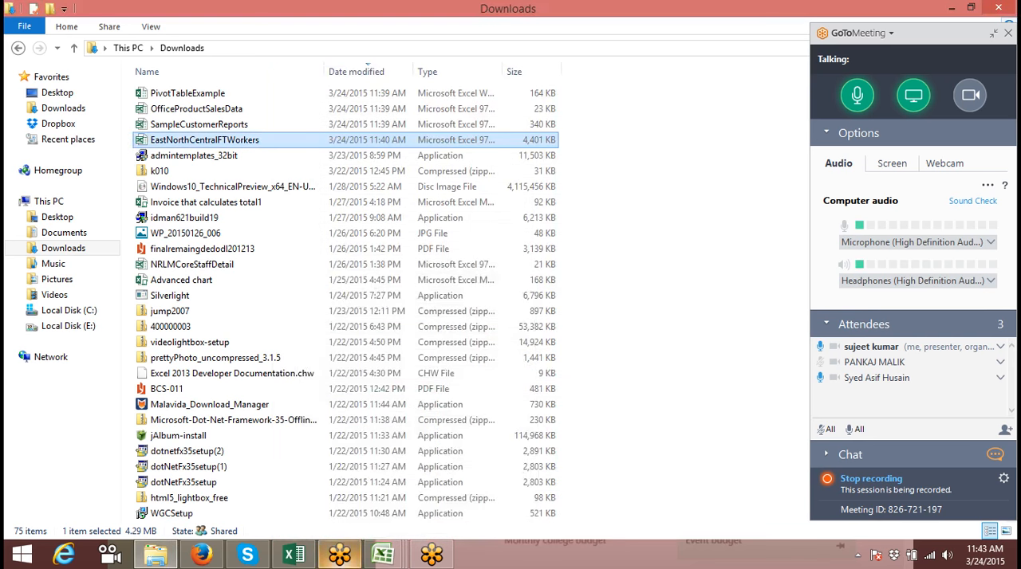
left_click(339, 559)
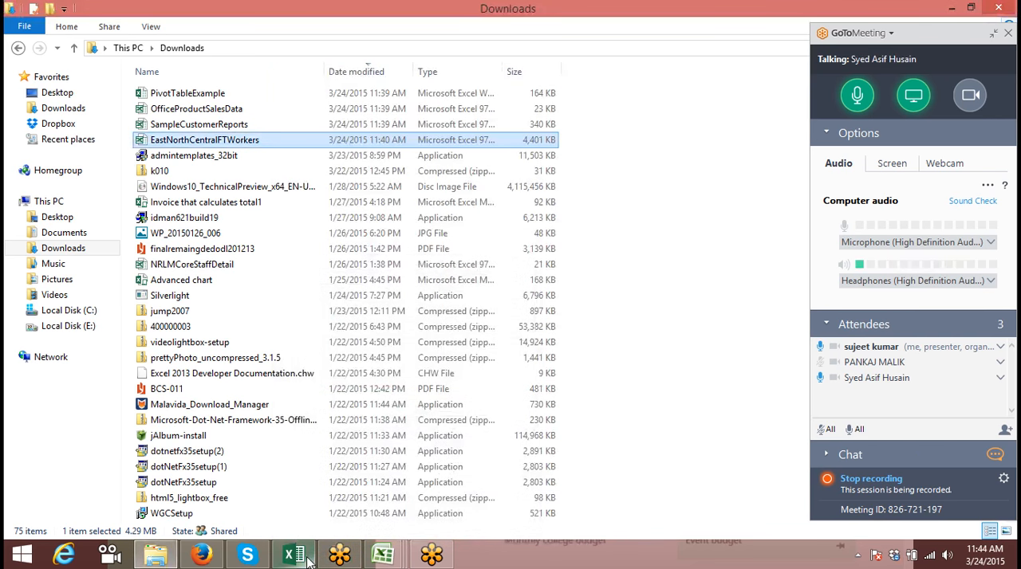
Switch to the IPT-Jan workbook, end the GoToMeeting session for all attendees and show the desktop
left_click(296, 555)
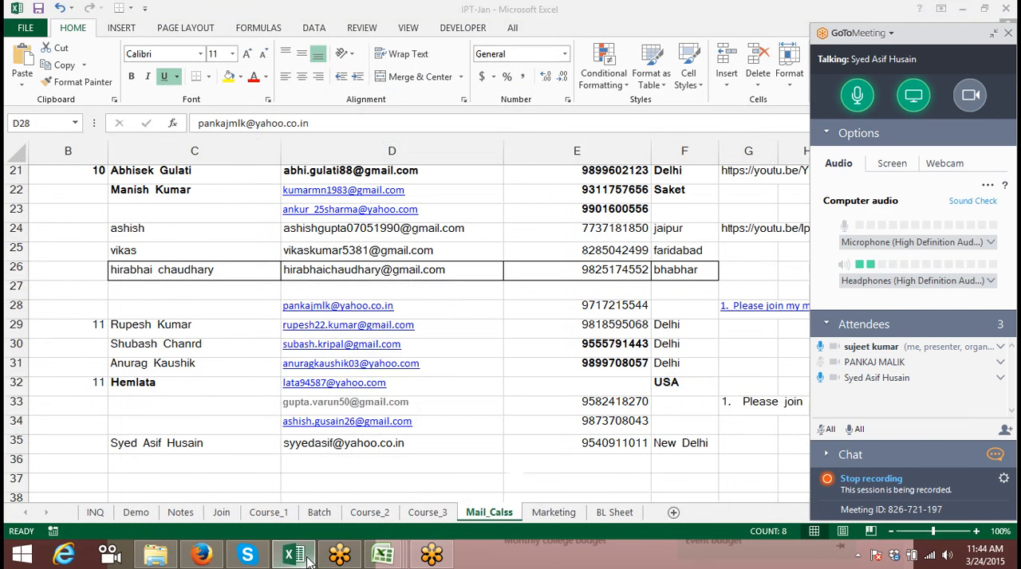
left_click(1008, 34)
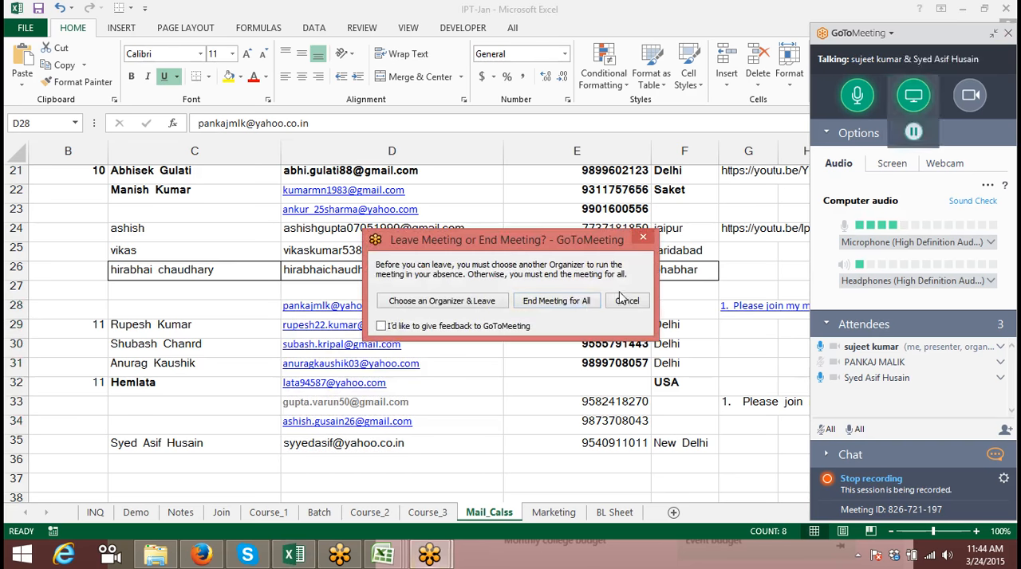
left_click(579, 301)
left_click(575, 301)
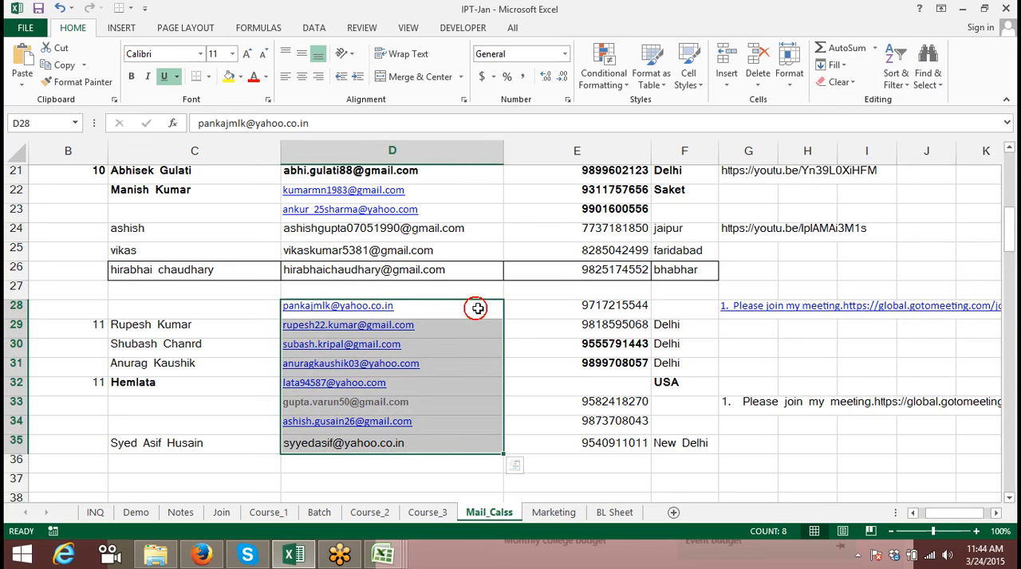
key("ctrl+q")
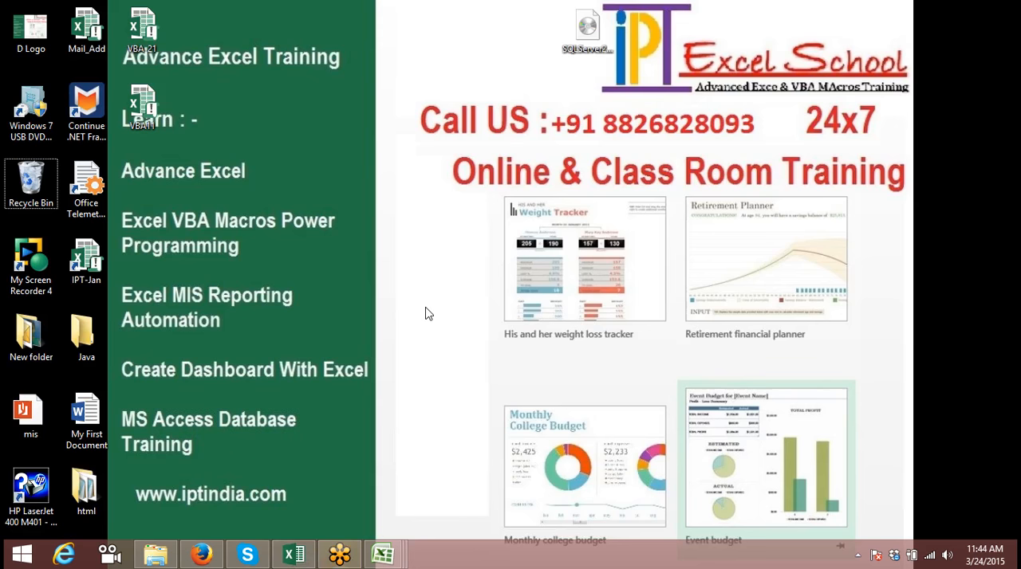